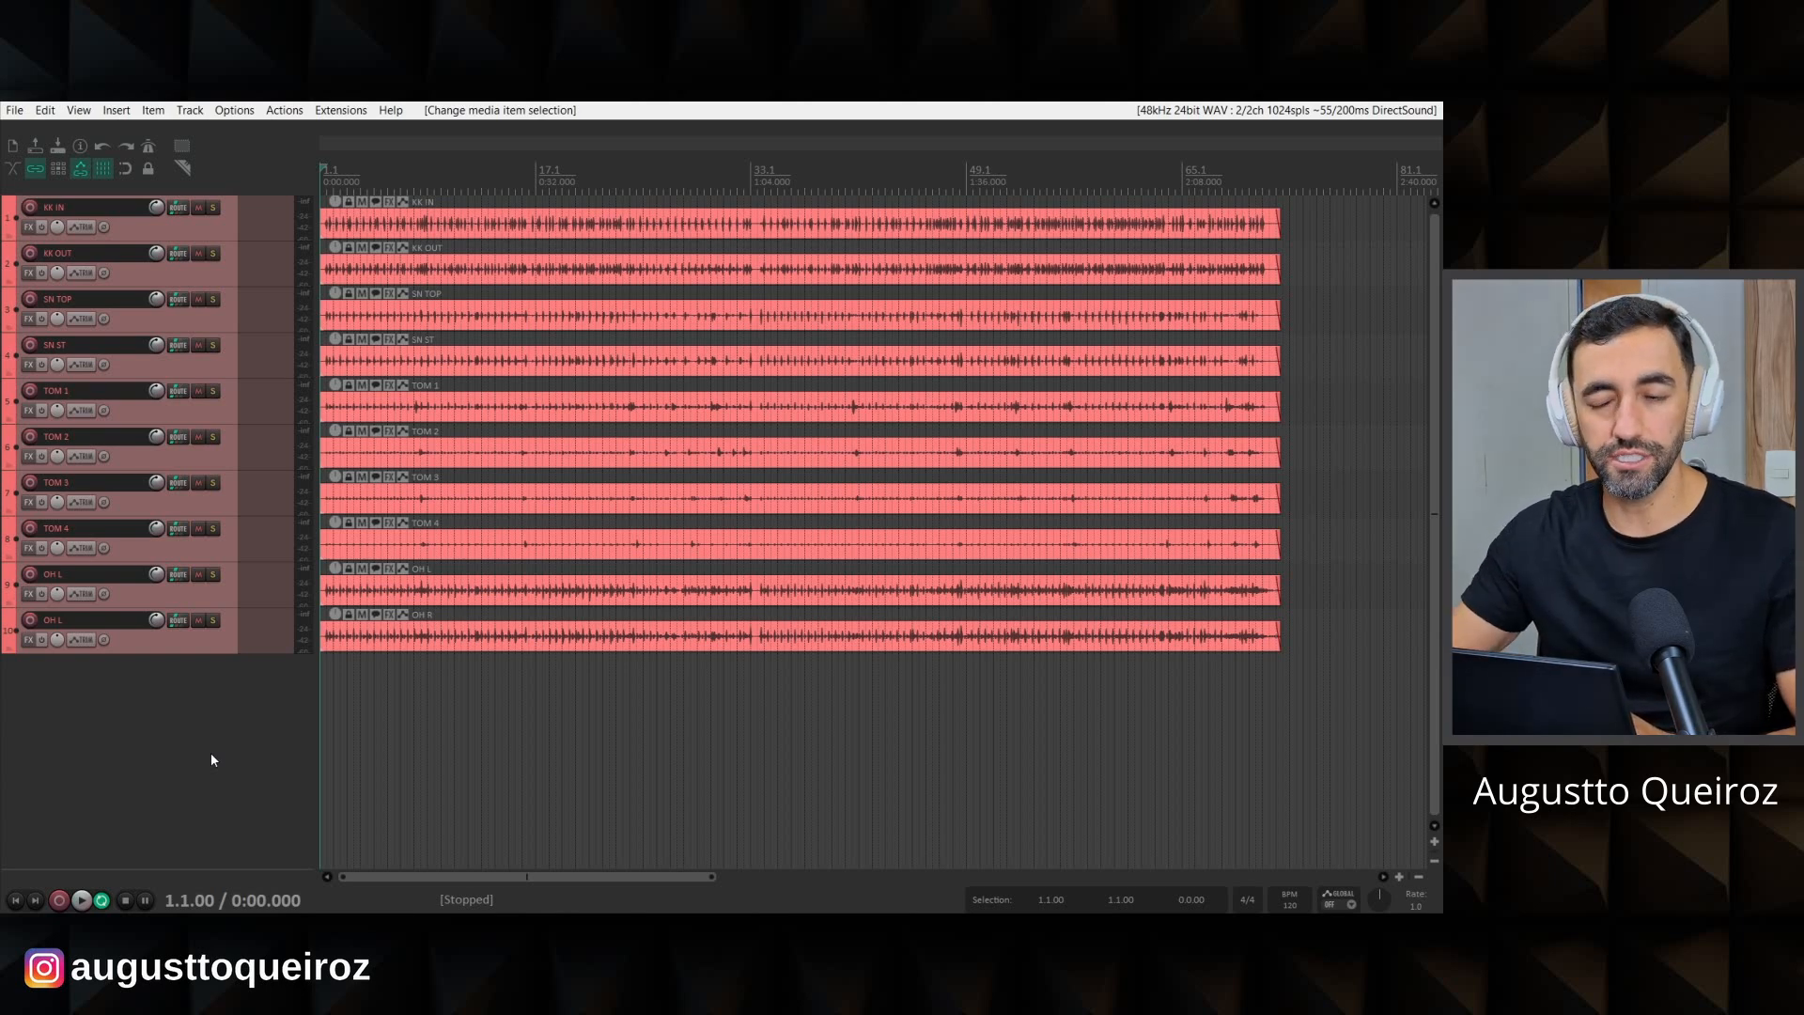
Highlight the two kick tracks as one microphone pair and the two snare tracks as another.
left_click(204, 233)
left_click(215, 279, "ctrl")
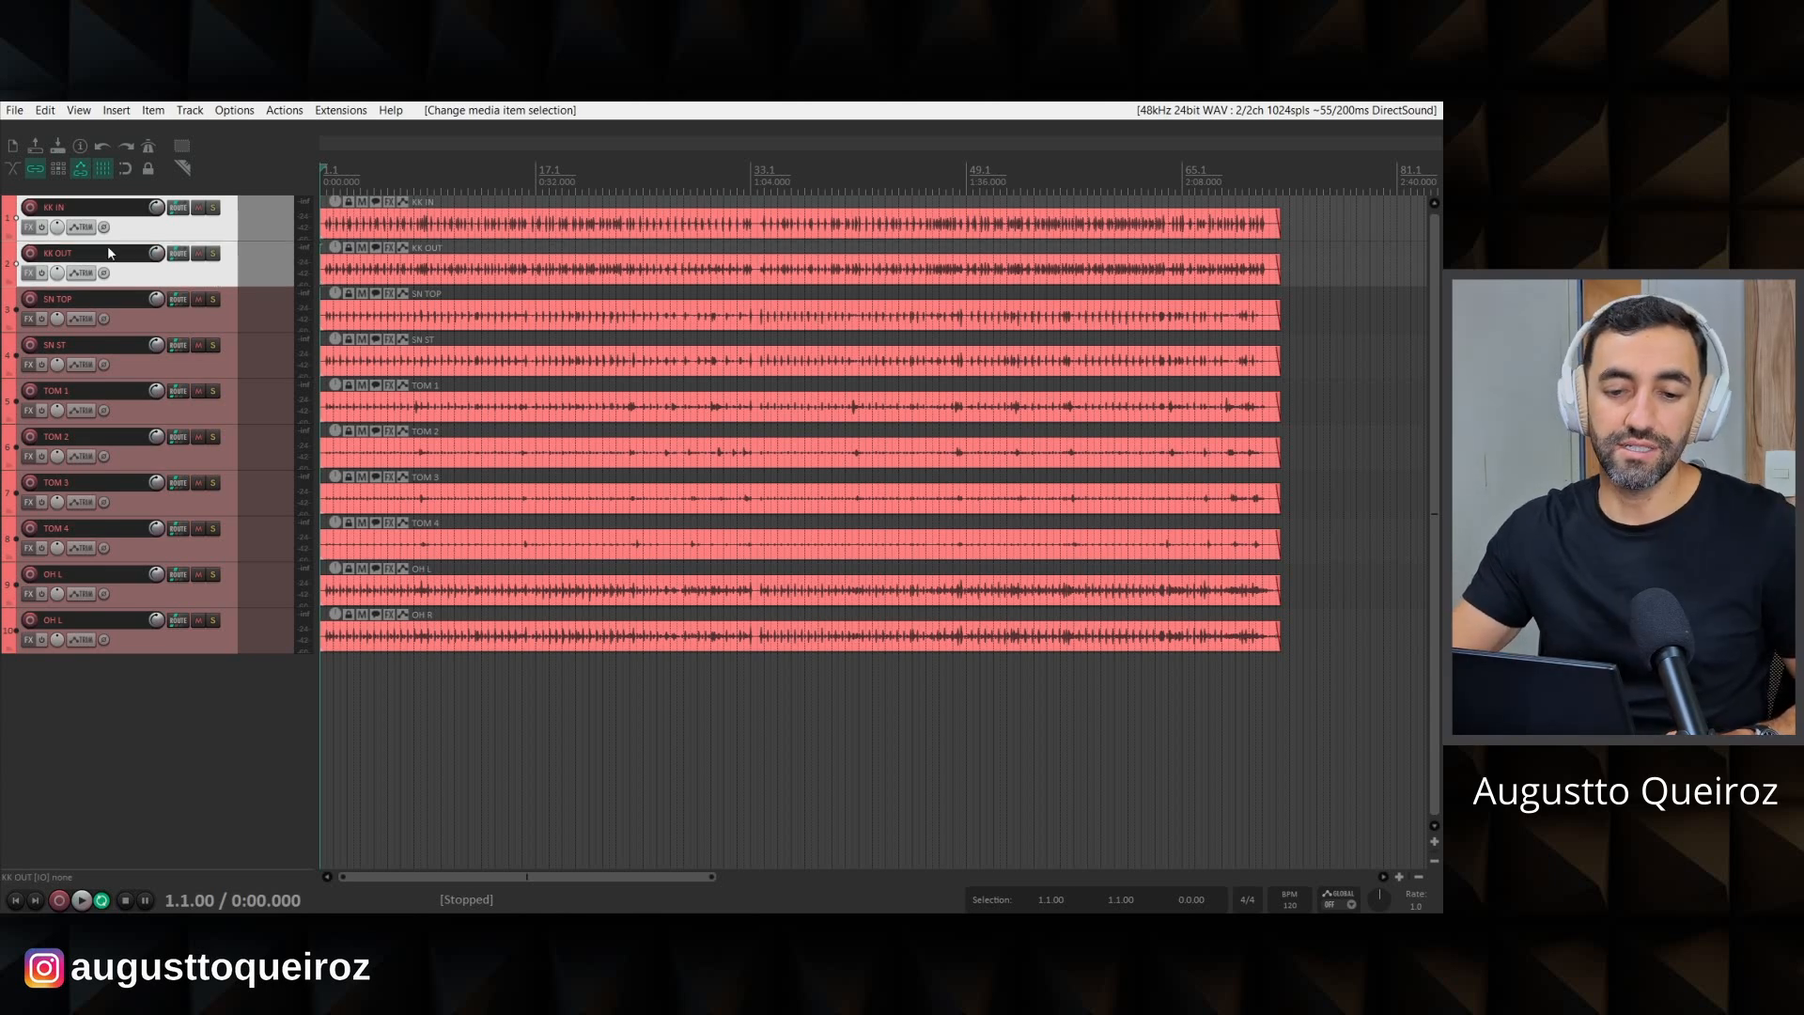
left_click(122, 319)
left_click(138, 368, "ctrl")
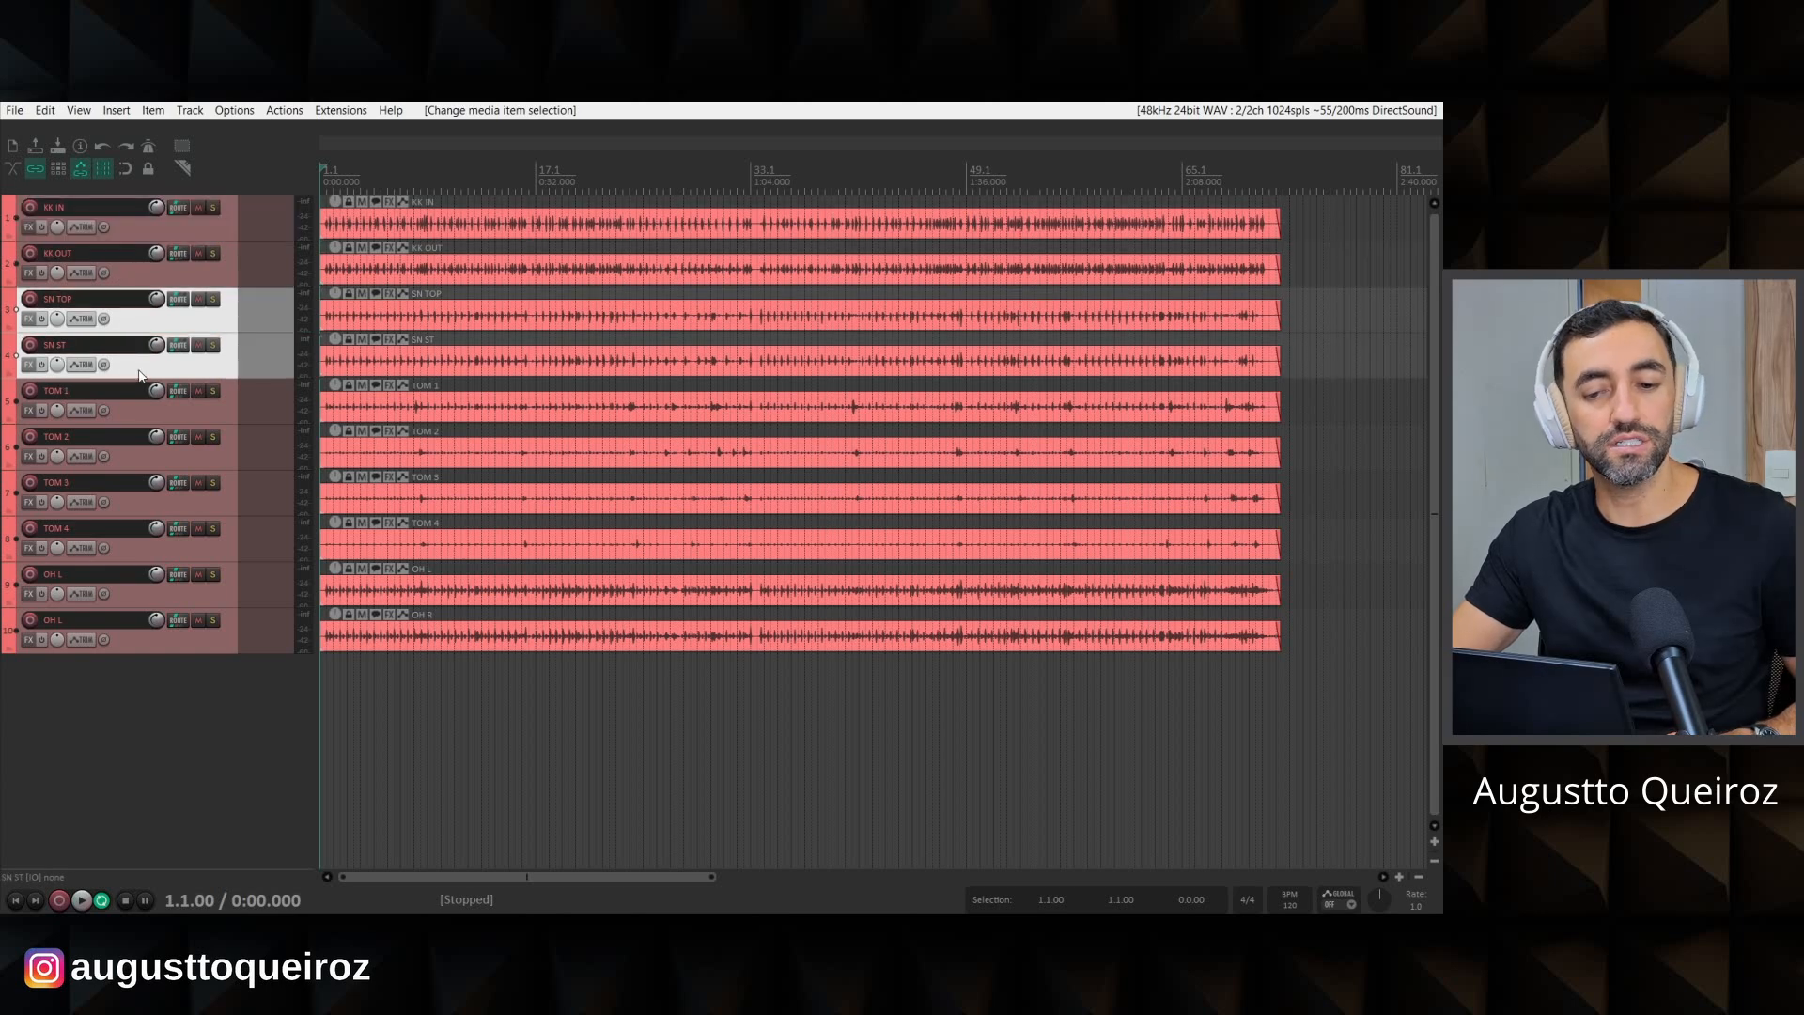
left_click(207, 232)
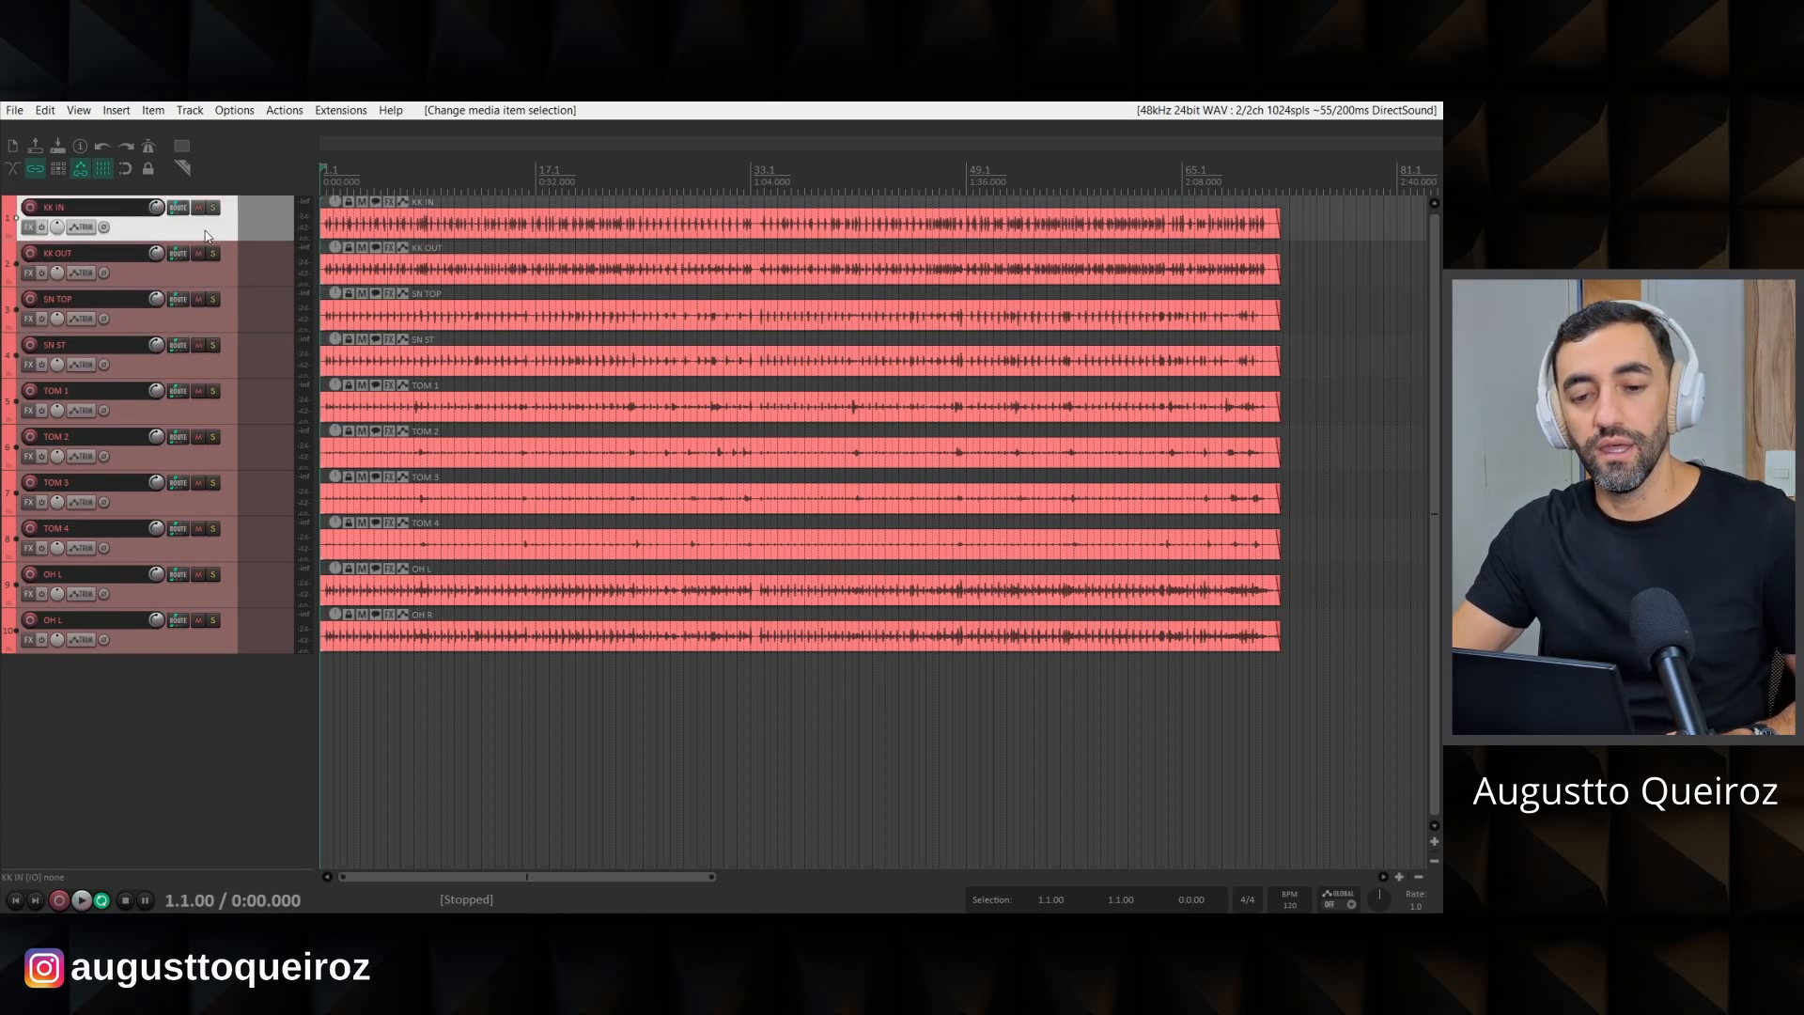
Play the full drum multitrack from about 0:10 with no track selected.
left_click(387, 179)
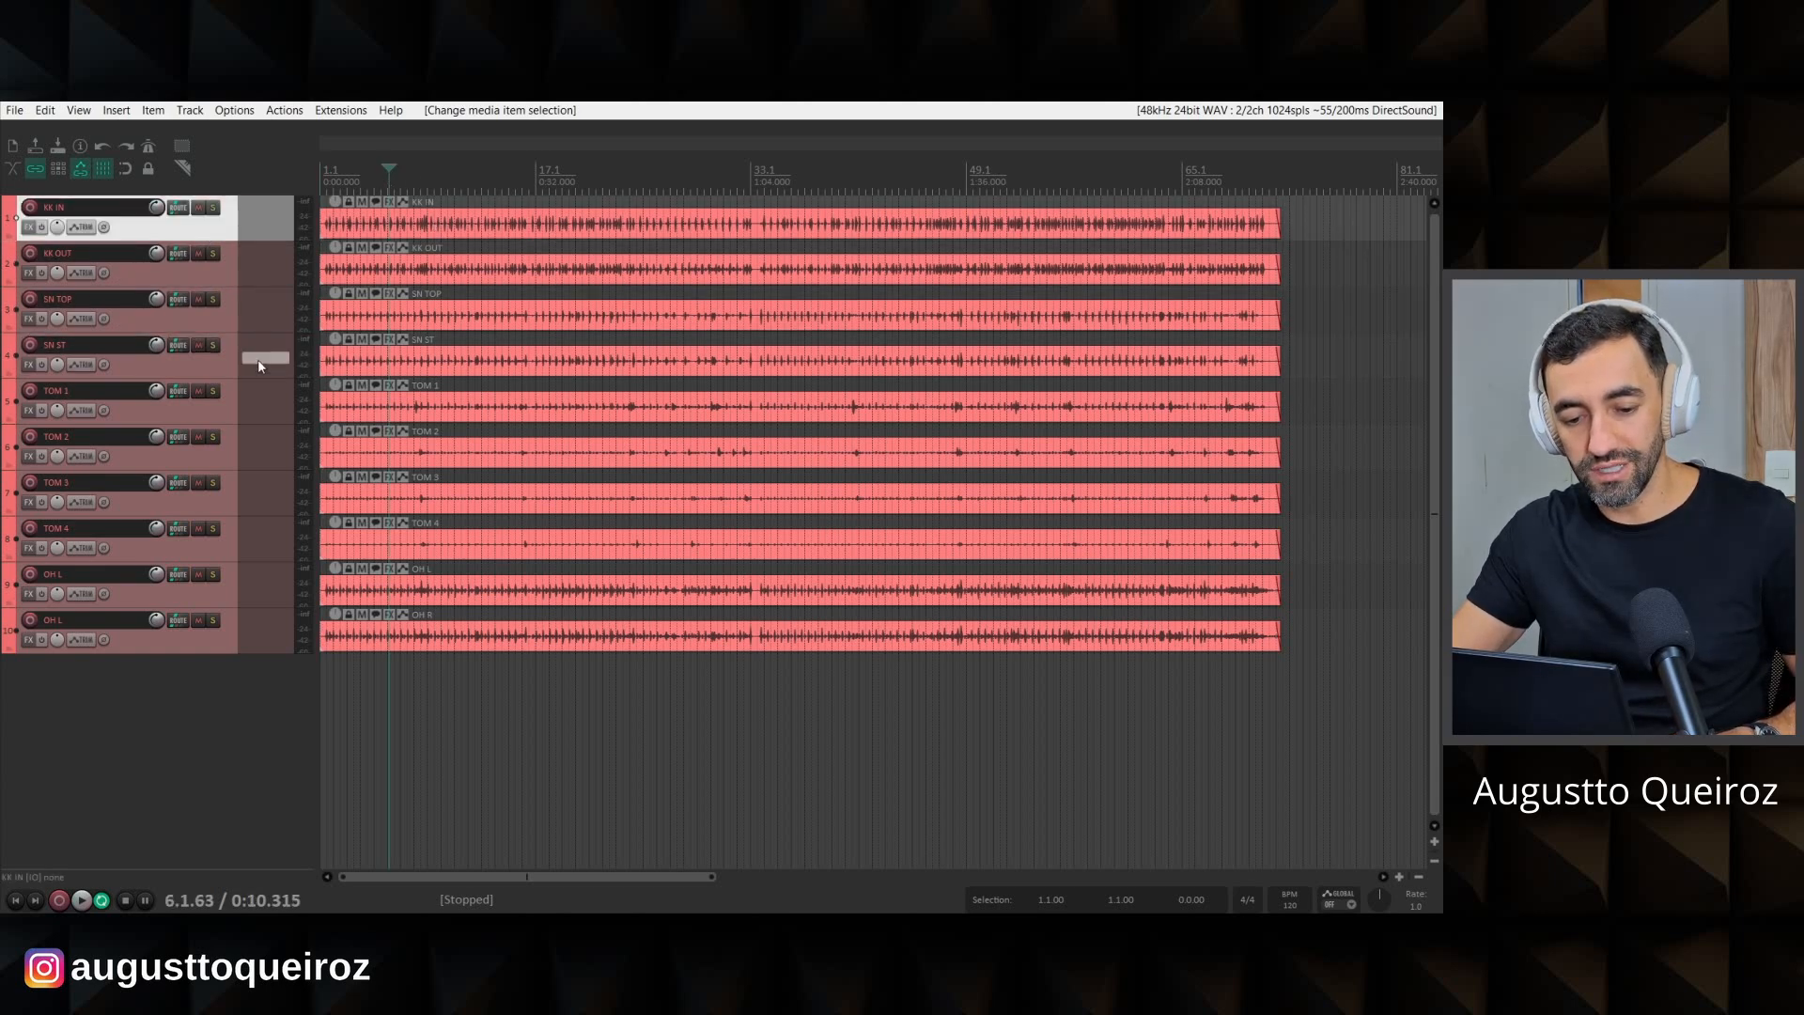
left_click(202, 698)
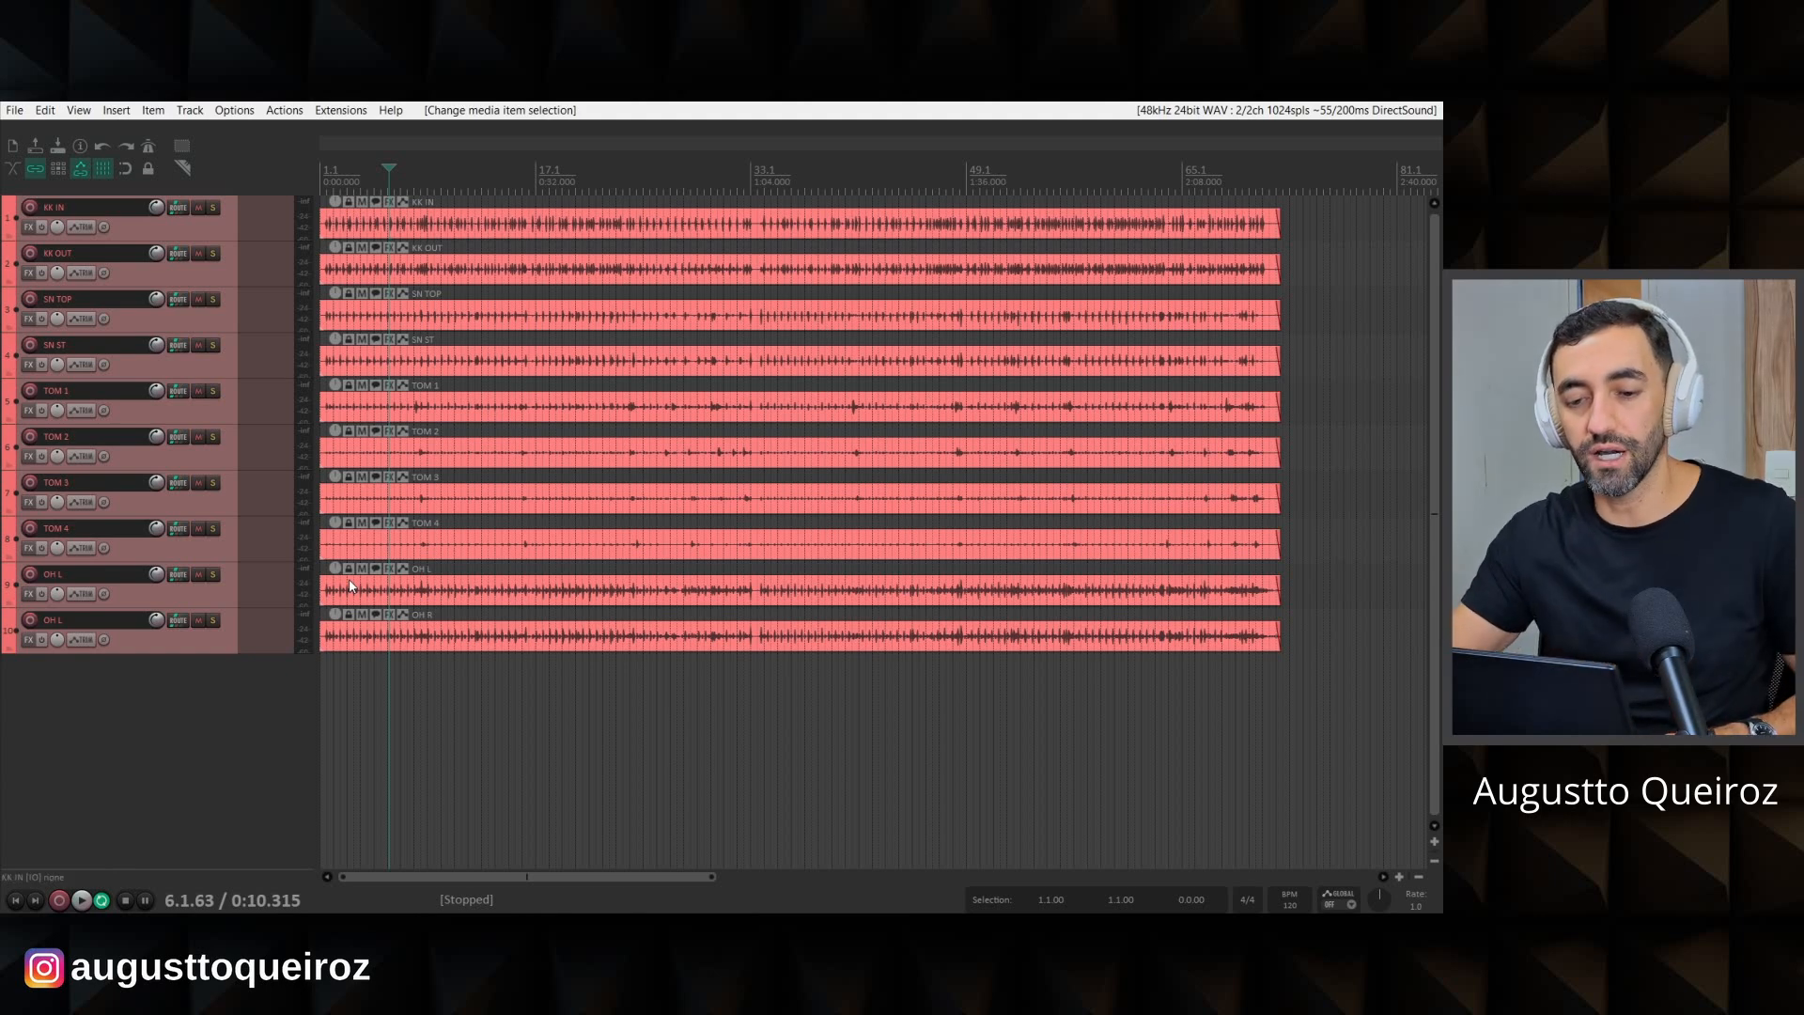
key("space")
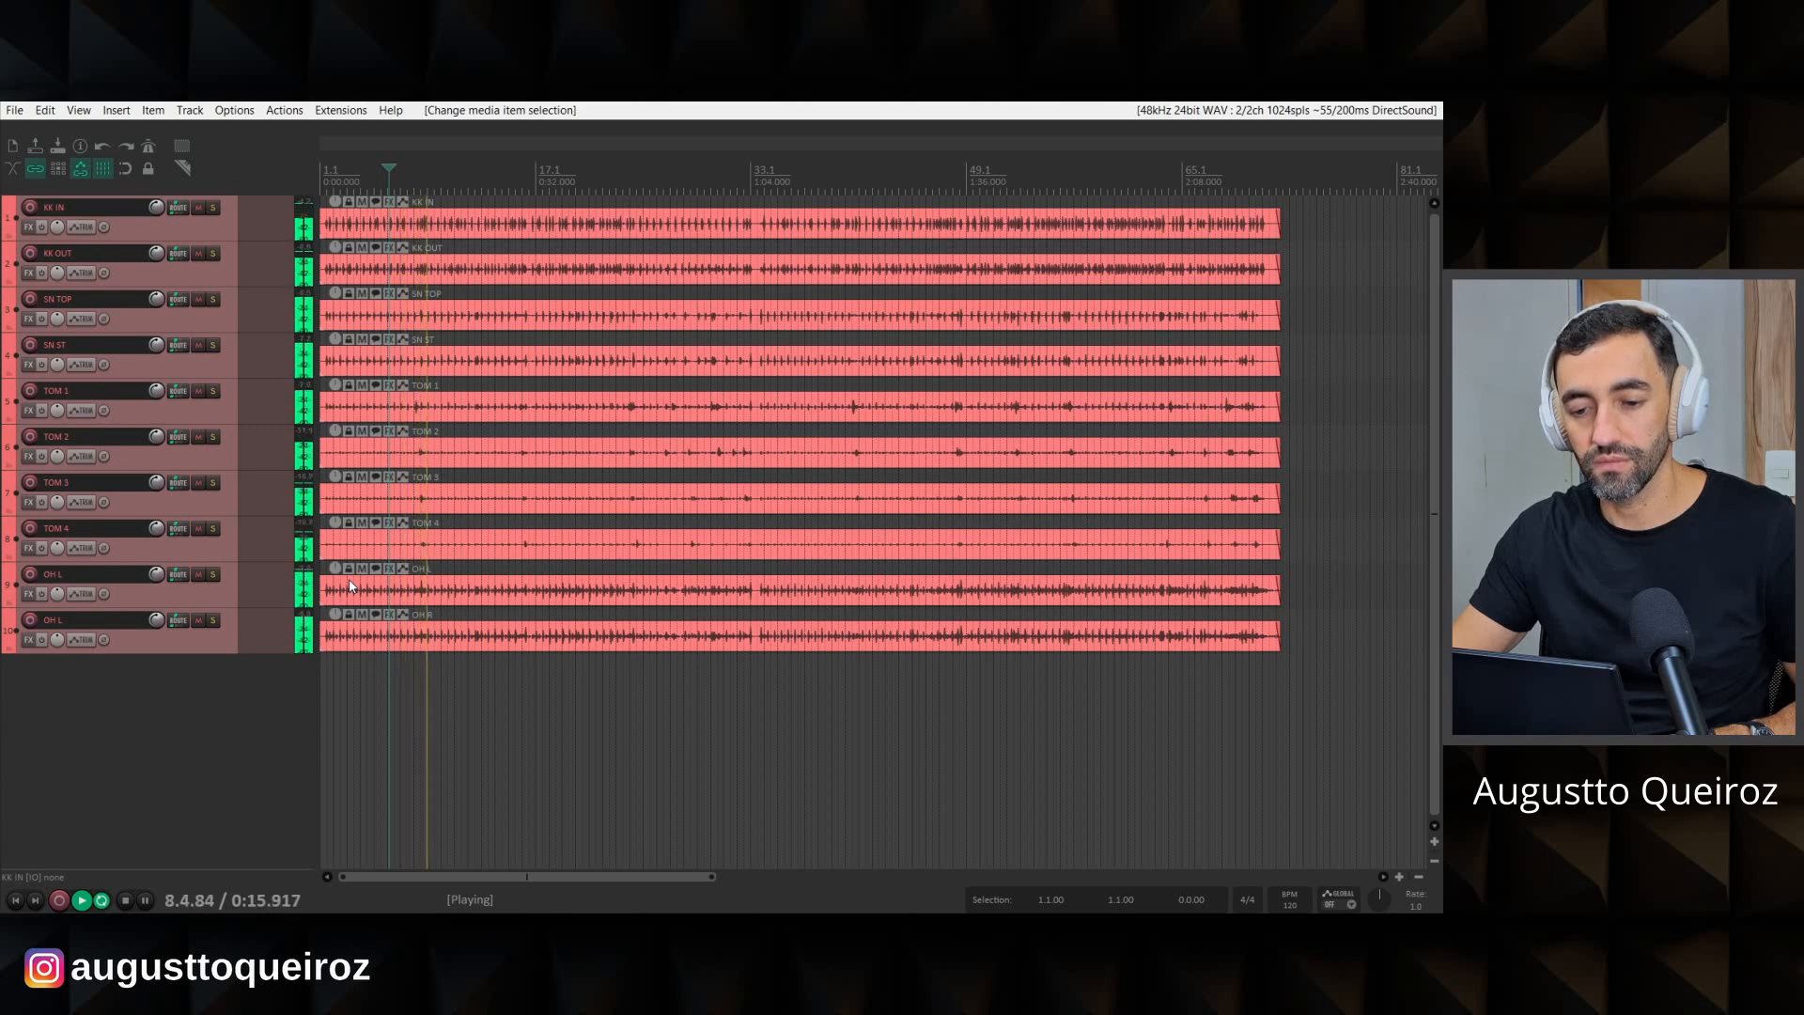
key("space")
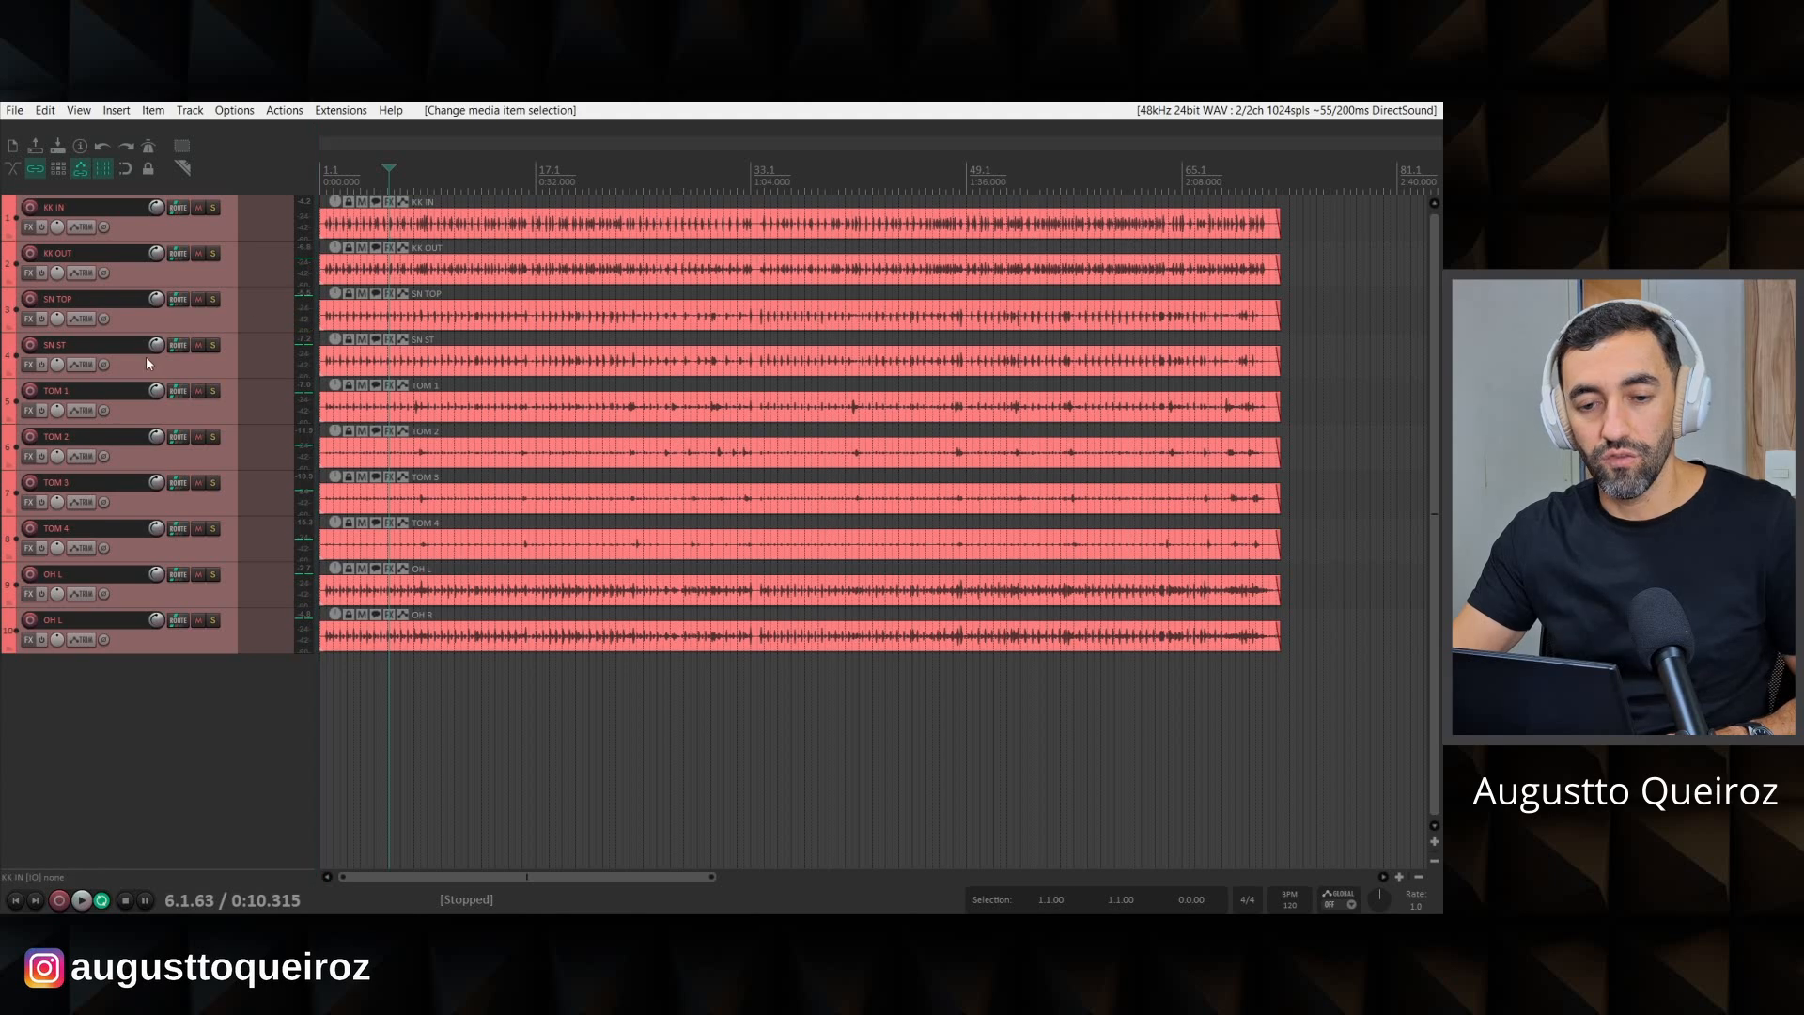
Listen to the KK IN and KK OUT tracks one at a time, soloing each exclusively.
left_click(212, 206, "alt")
key("space")
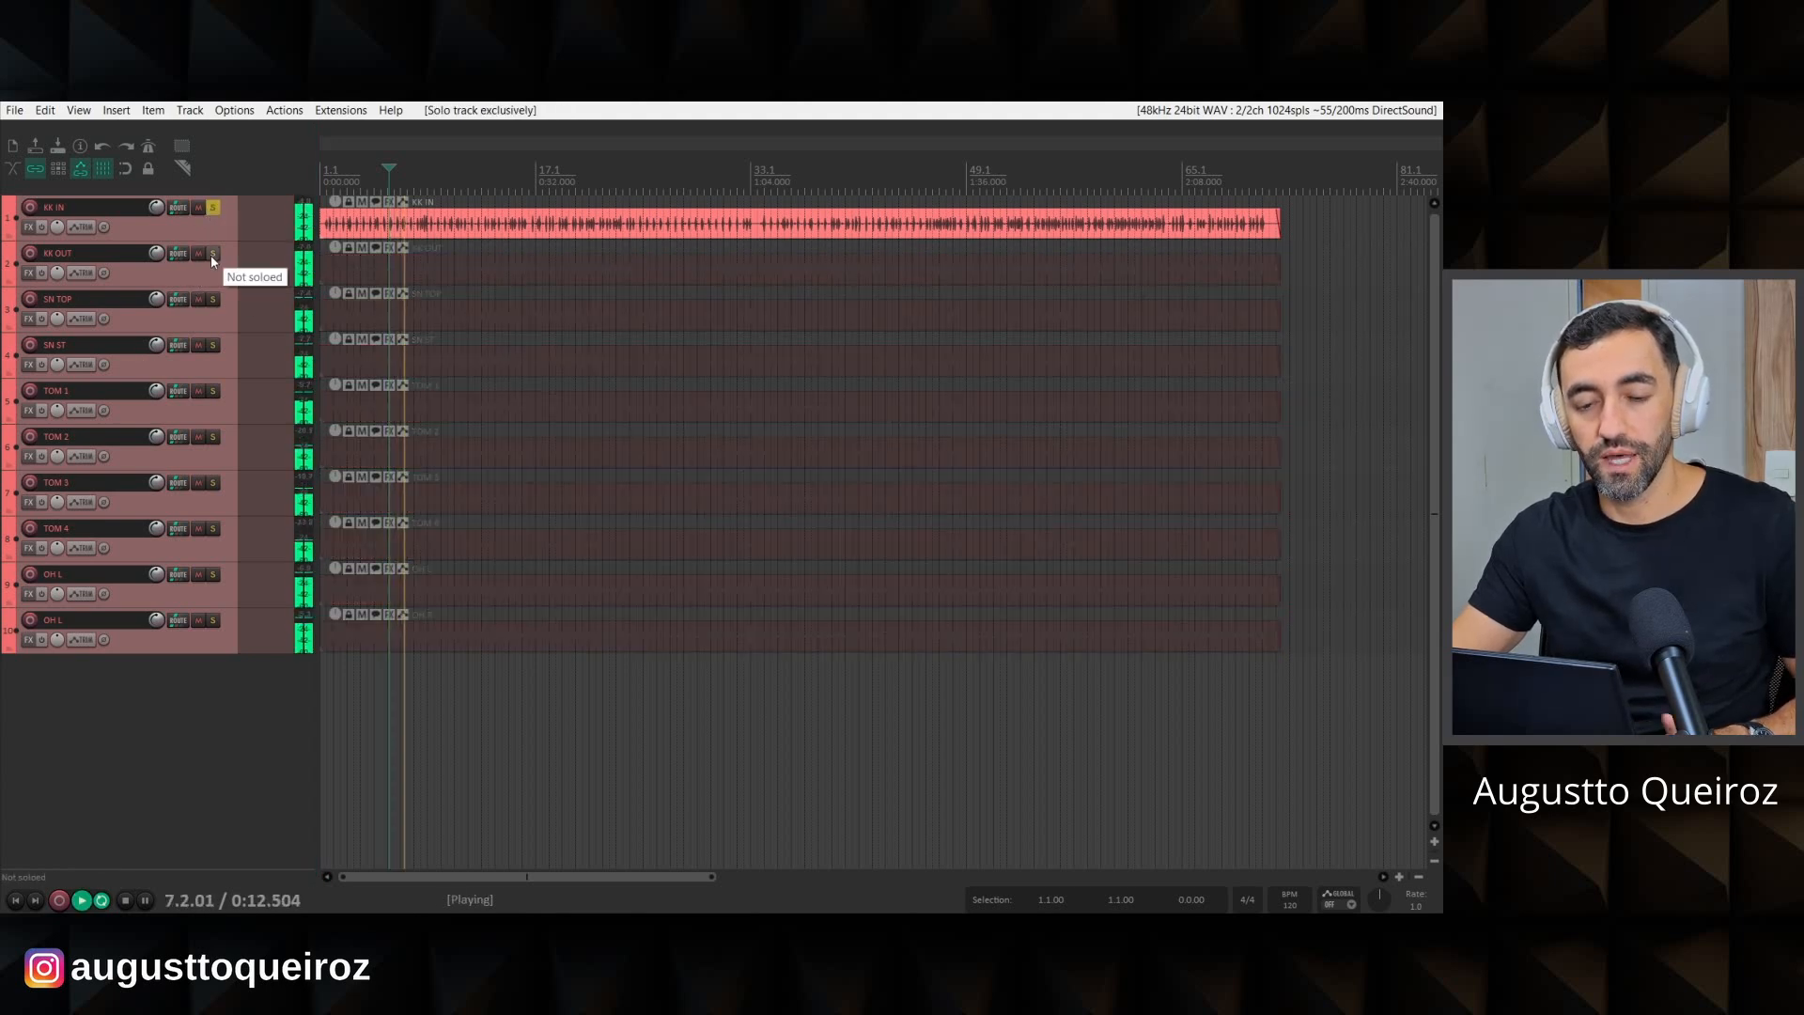
left_click(210, 253, "alt")
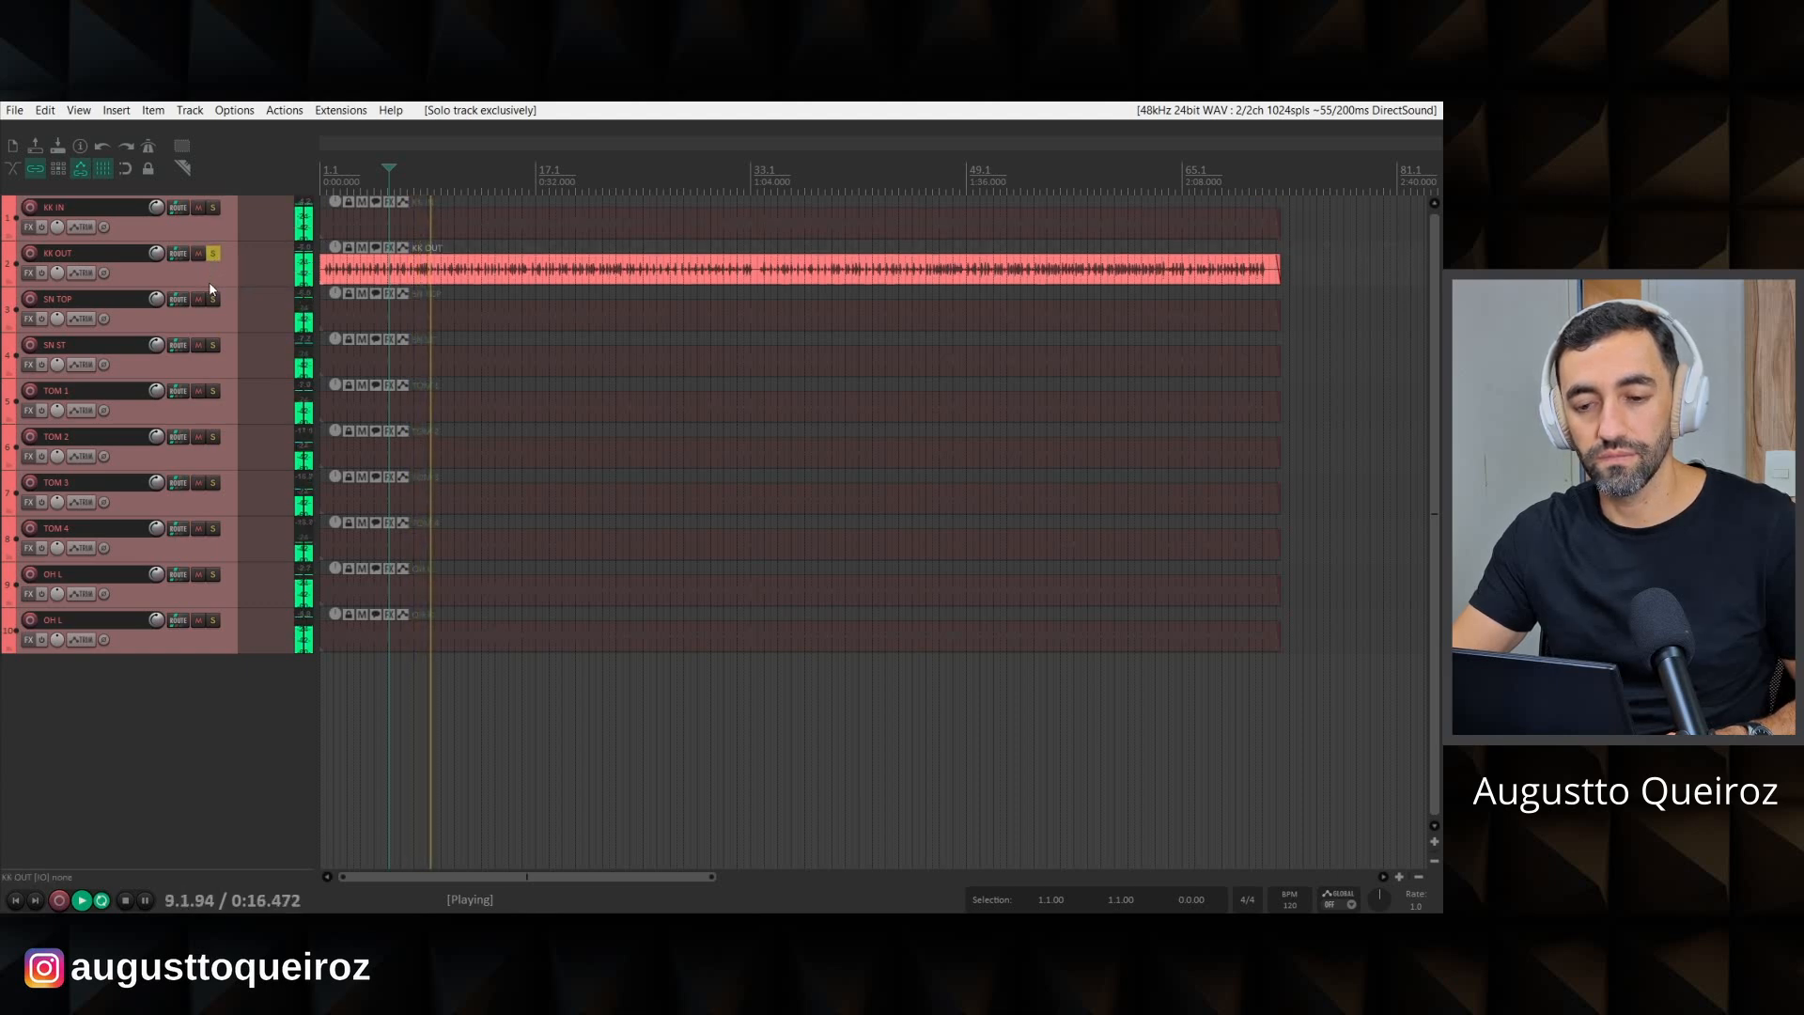
key("space")
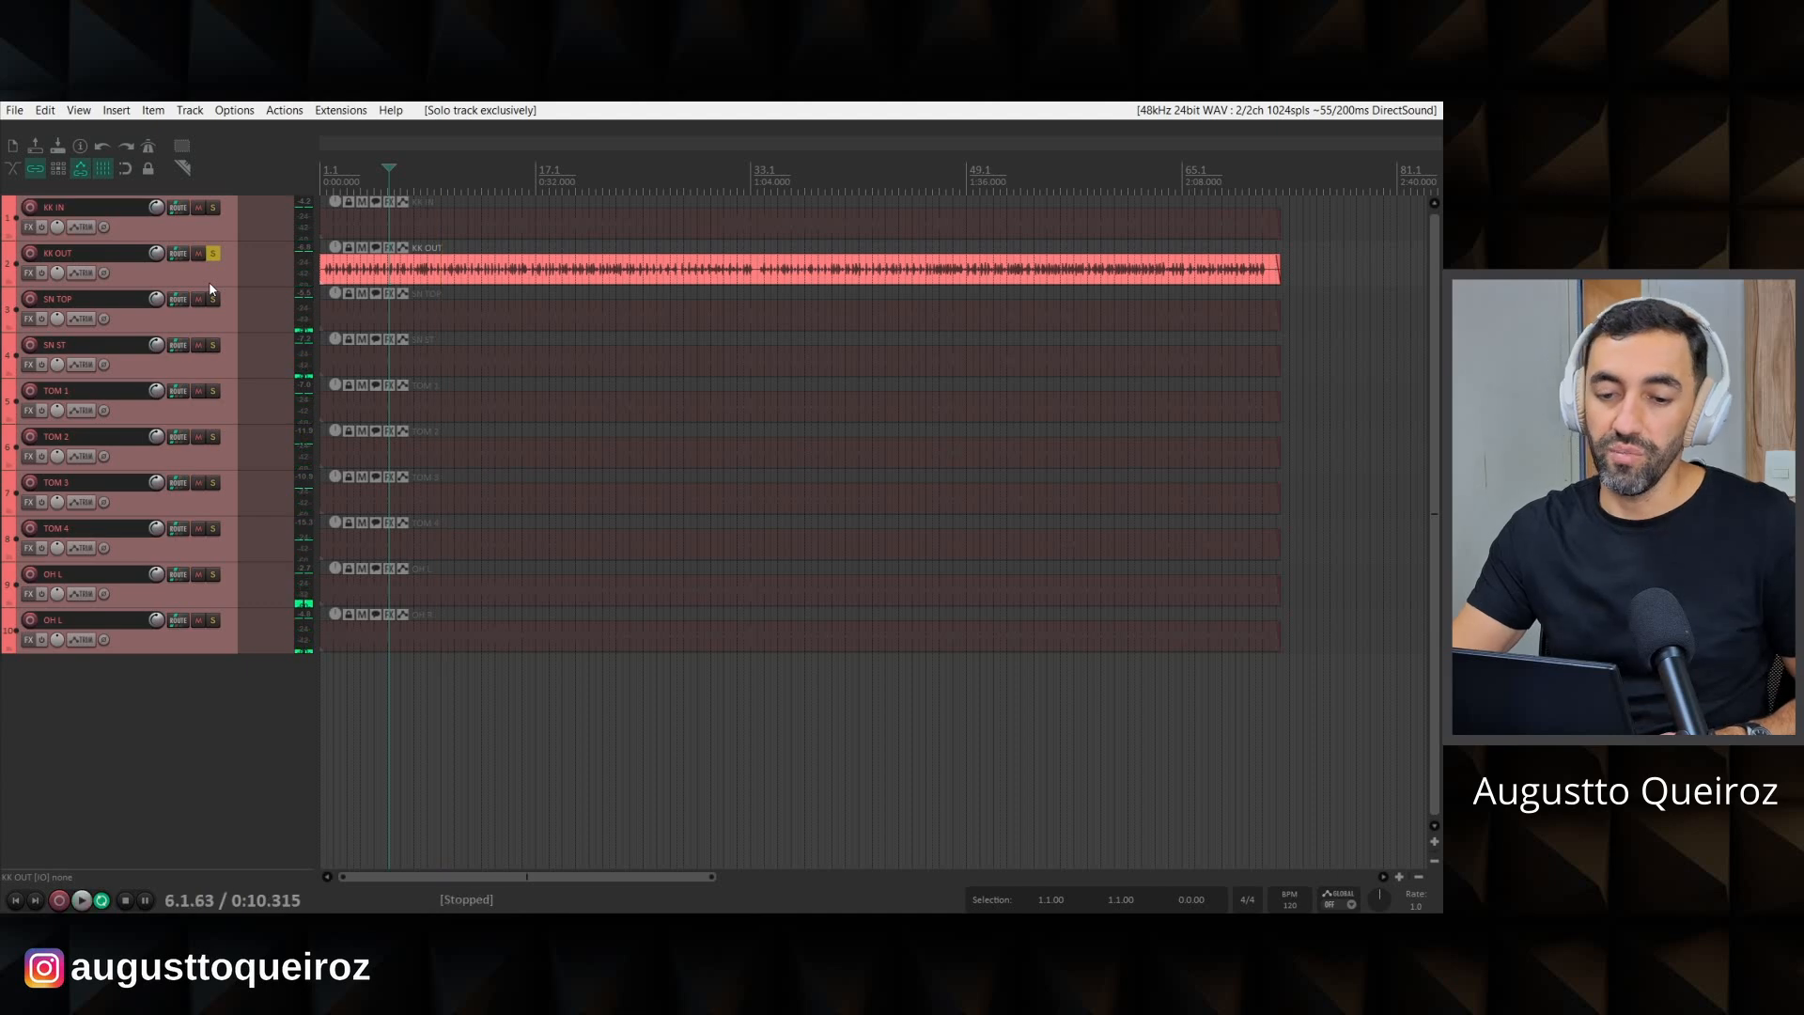
Enlarge the track heights and clear the solo on KK OUT.
scroll(208, 284, "up", 4)
scroll(206, 294, "up", 5)
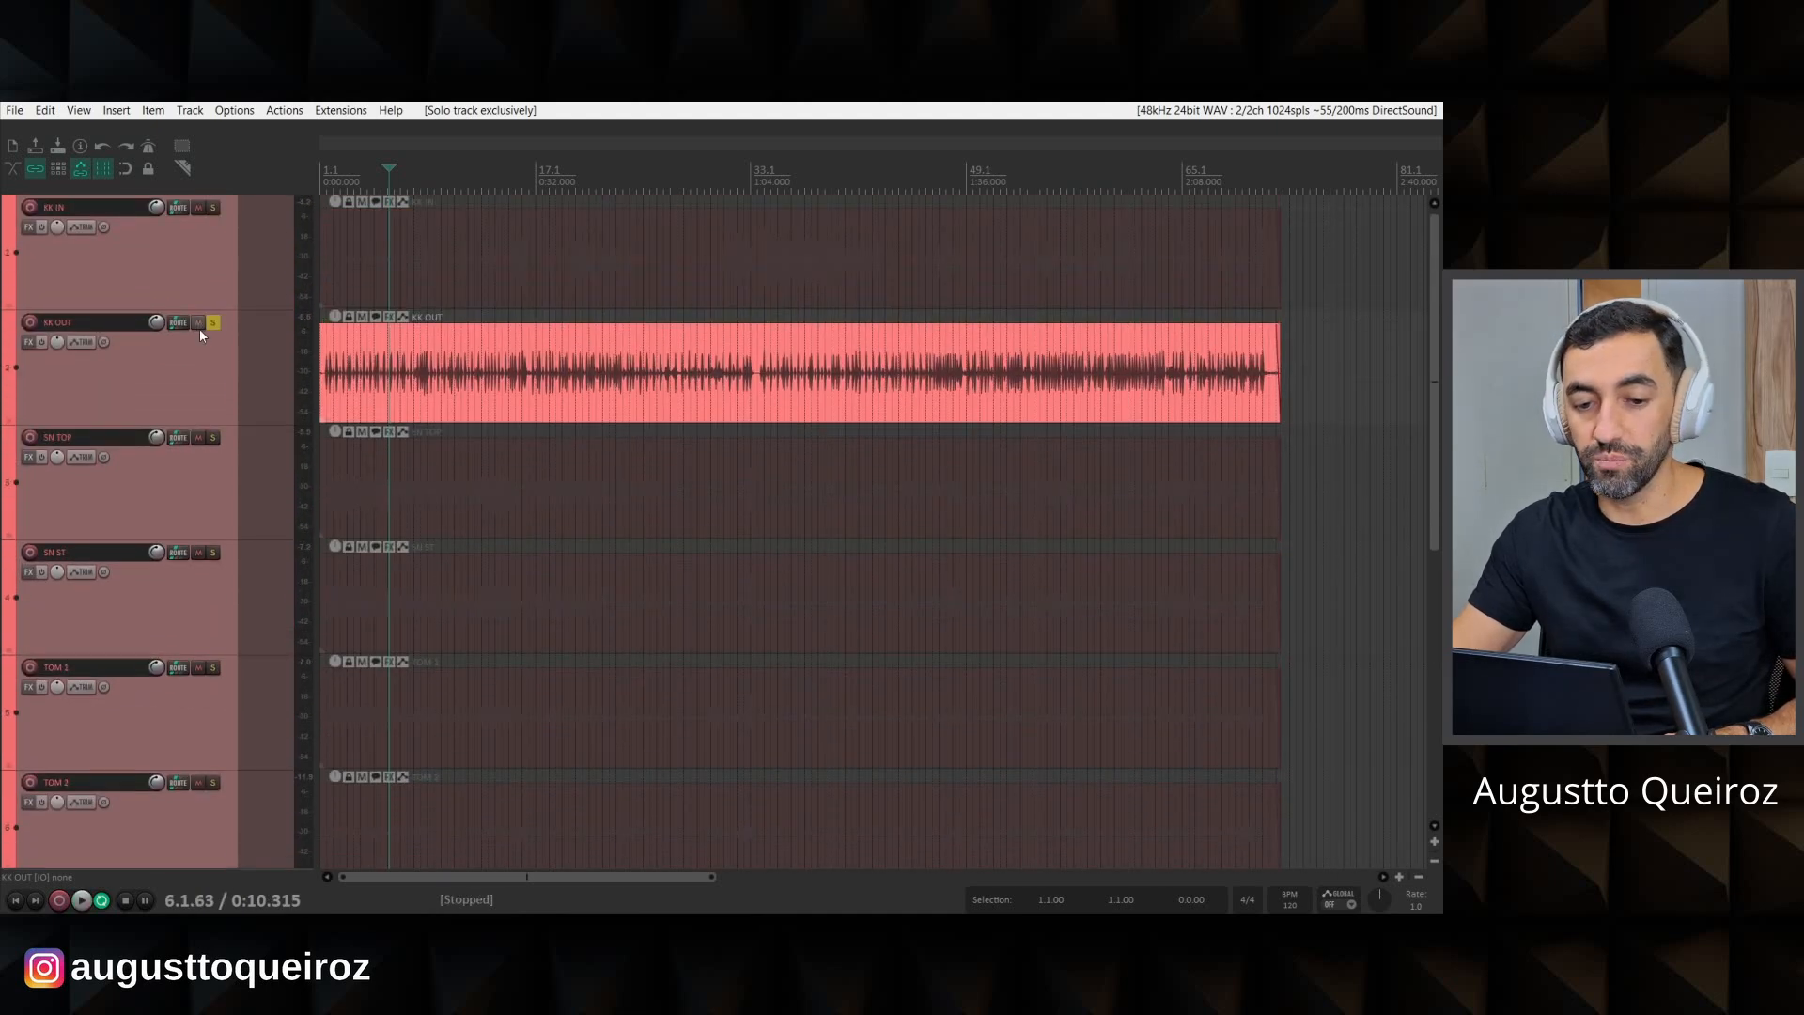
left_click(213, 322)
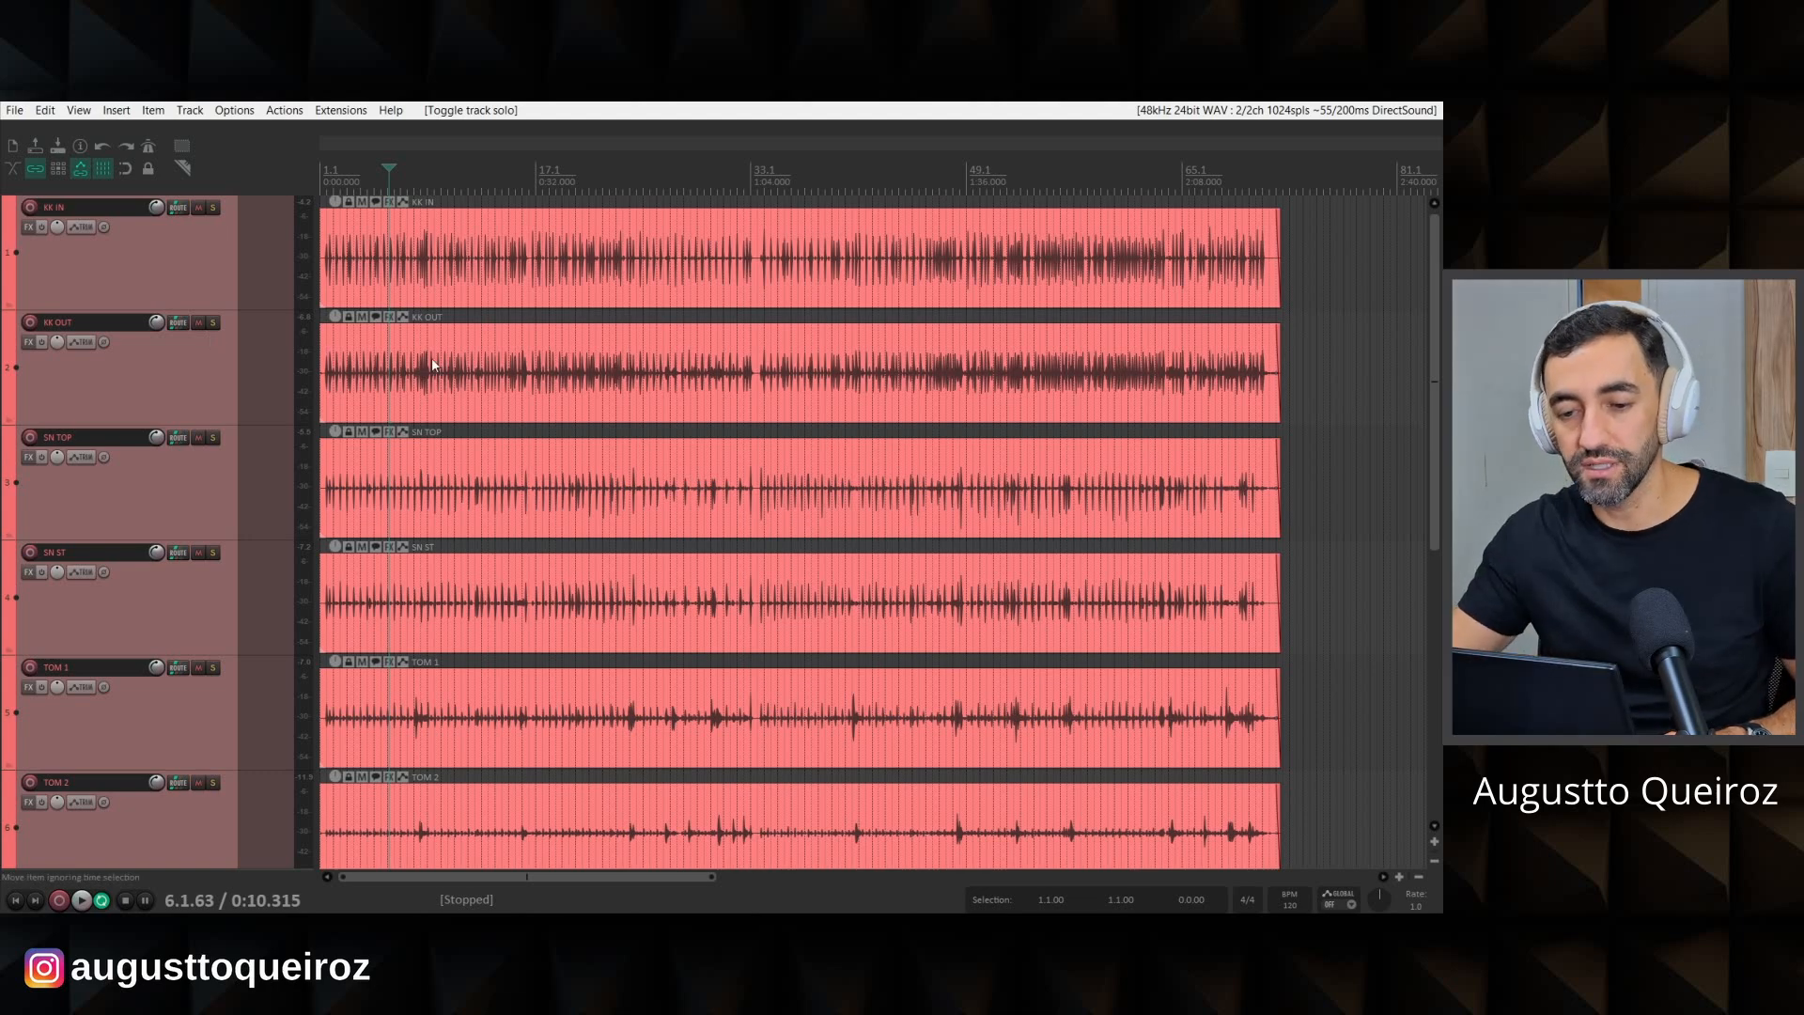
Compare the KK IN and KK OUT waveforms at the kick hit around 0:09.56.
scroll(432, 357, "up", 8)
left_click(825, 230)
scroll(849, 281, "up", 5)
scroll(843, 285, "up", 5)
left_click(616, 282)
scroll(774, 285, "up", 3)
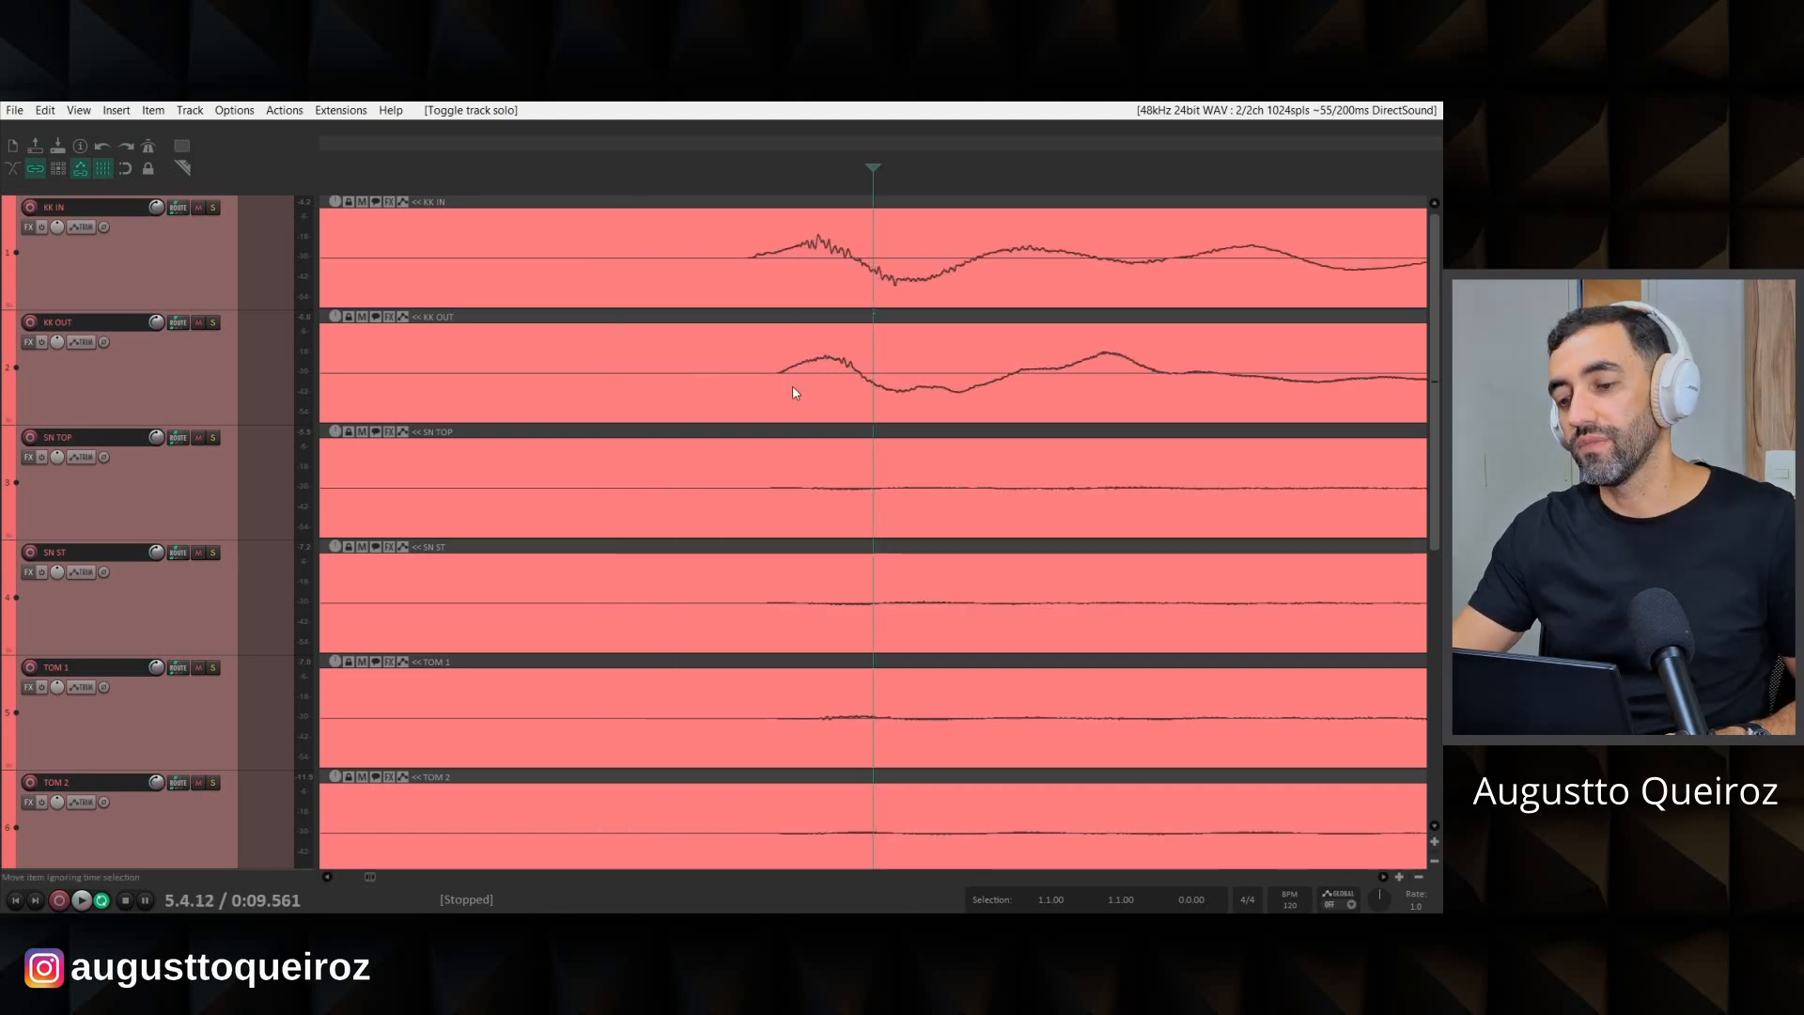
left_click(88, 300)
left_click(170, 386, "ctrl")
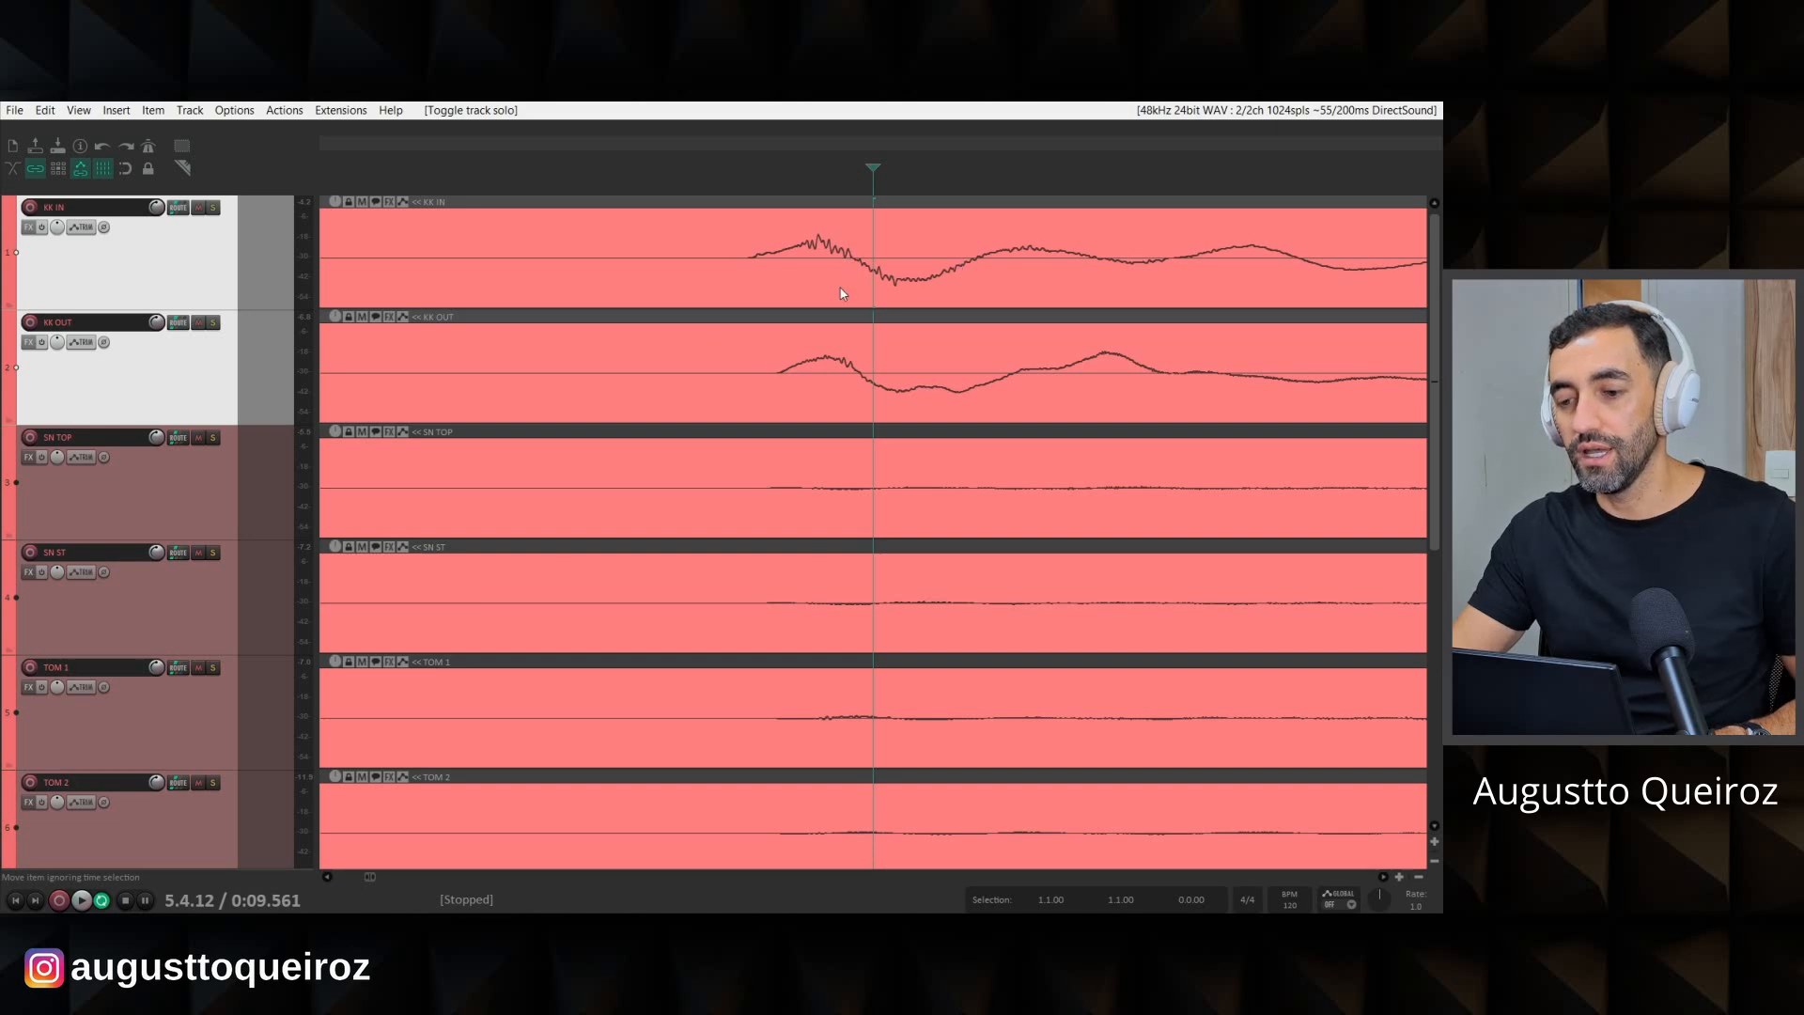
Invert the phase of the KK OUT media item.
double_click(816, 365)
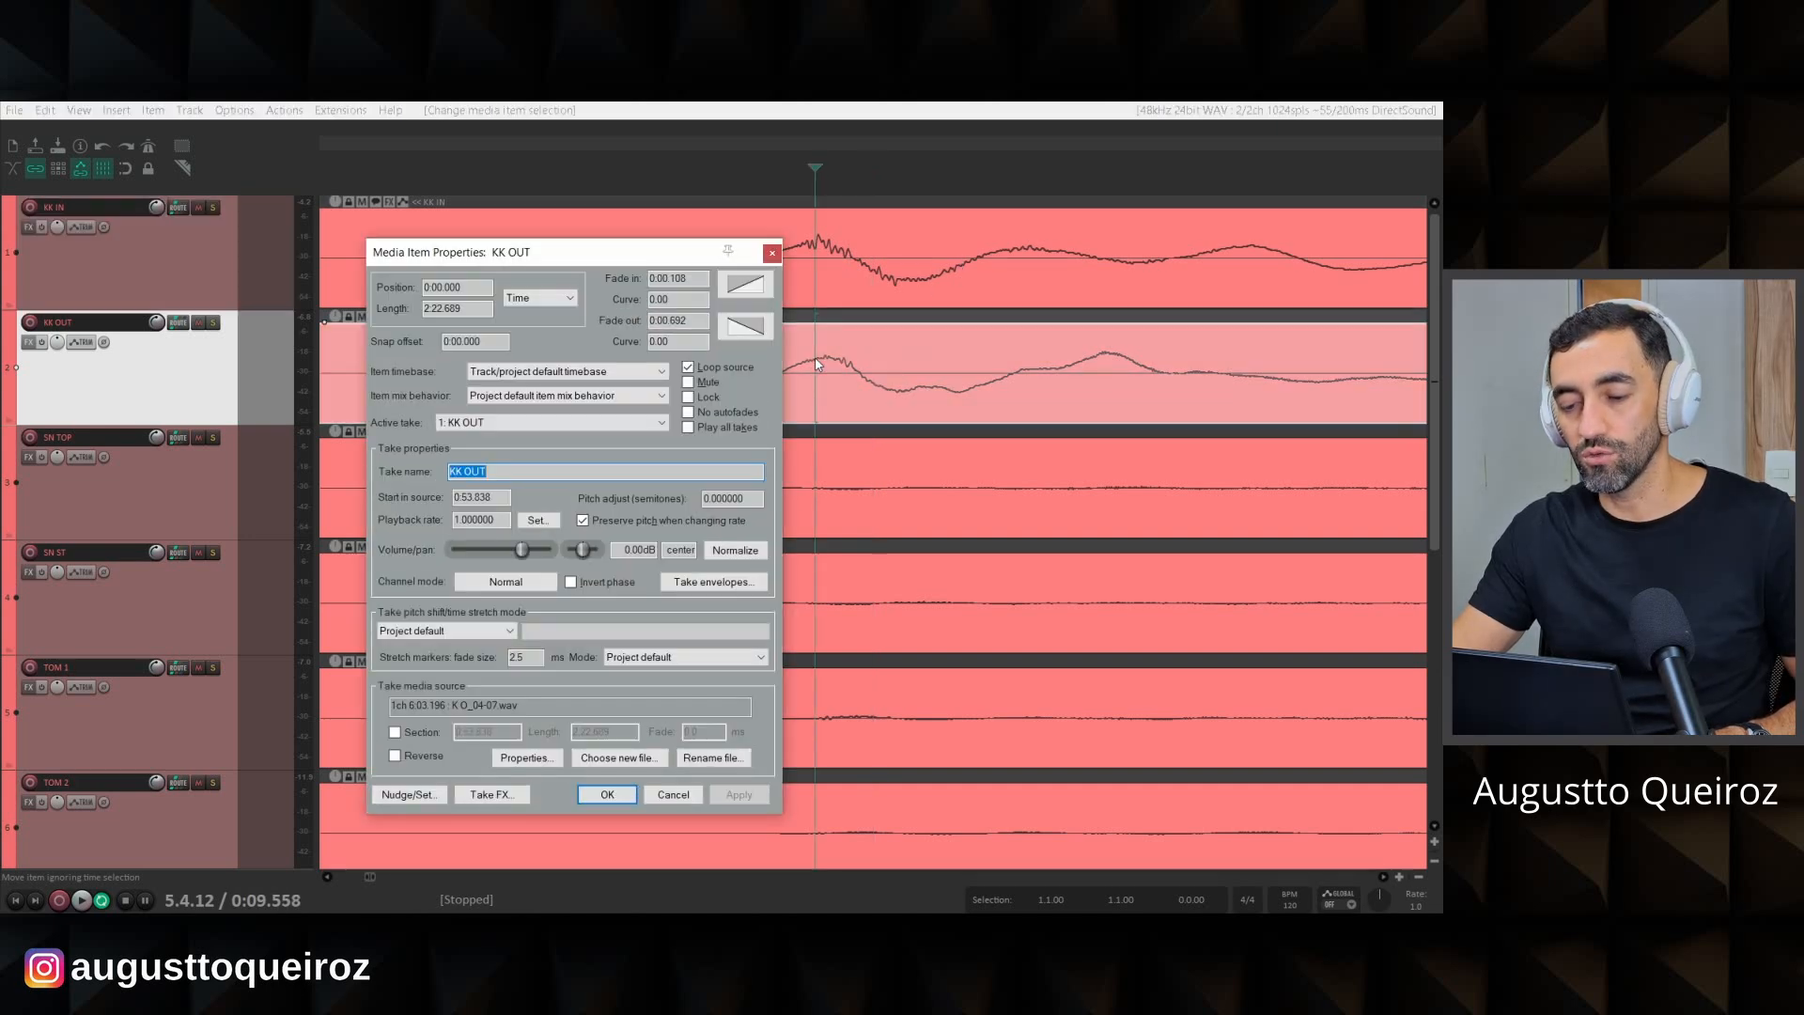
left_click(593, 584)
left_click(738, 793)
left_click(607, 794)
Loop the kick hit from 5.3.81 to 5.4.82 and play it with KK IN and KK OUT soloed.
scroll(851, 345, "up", 5)
scroll(883, 344, "down", 4)
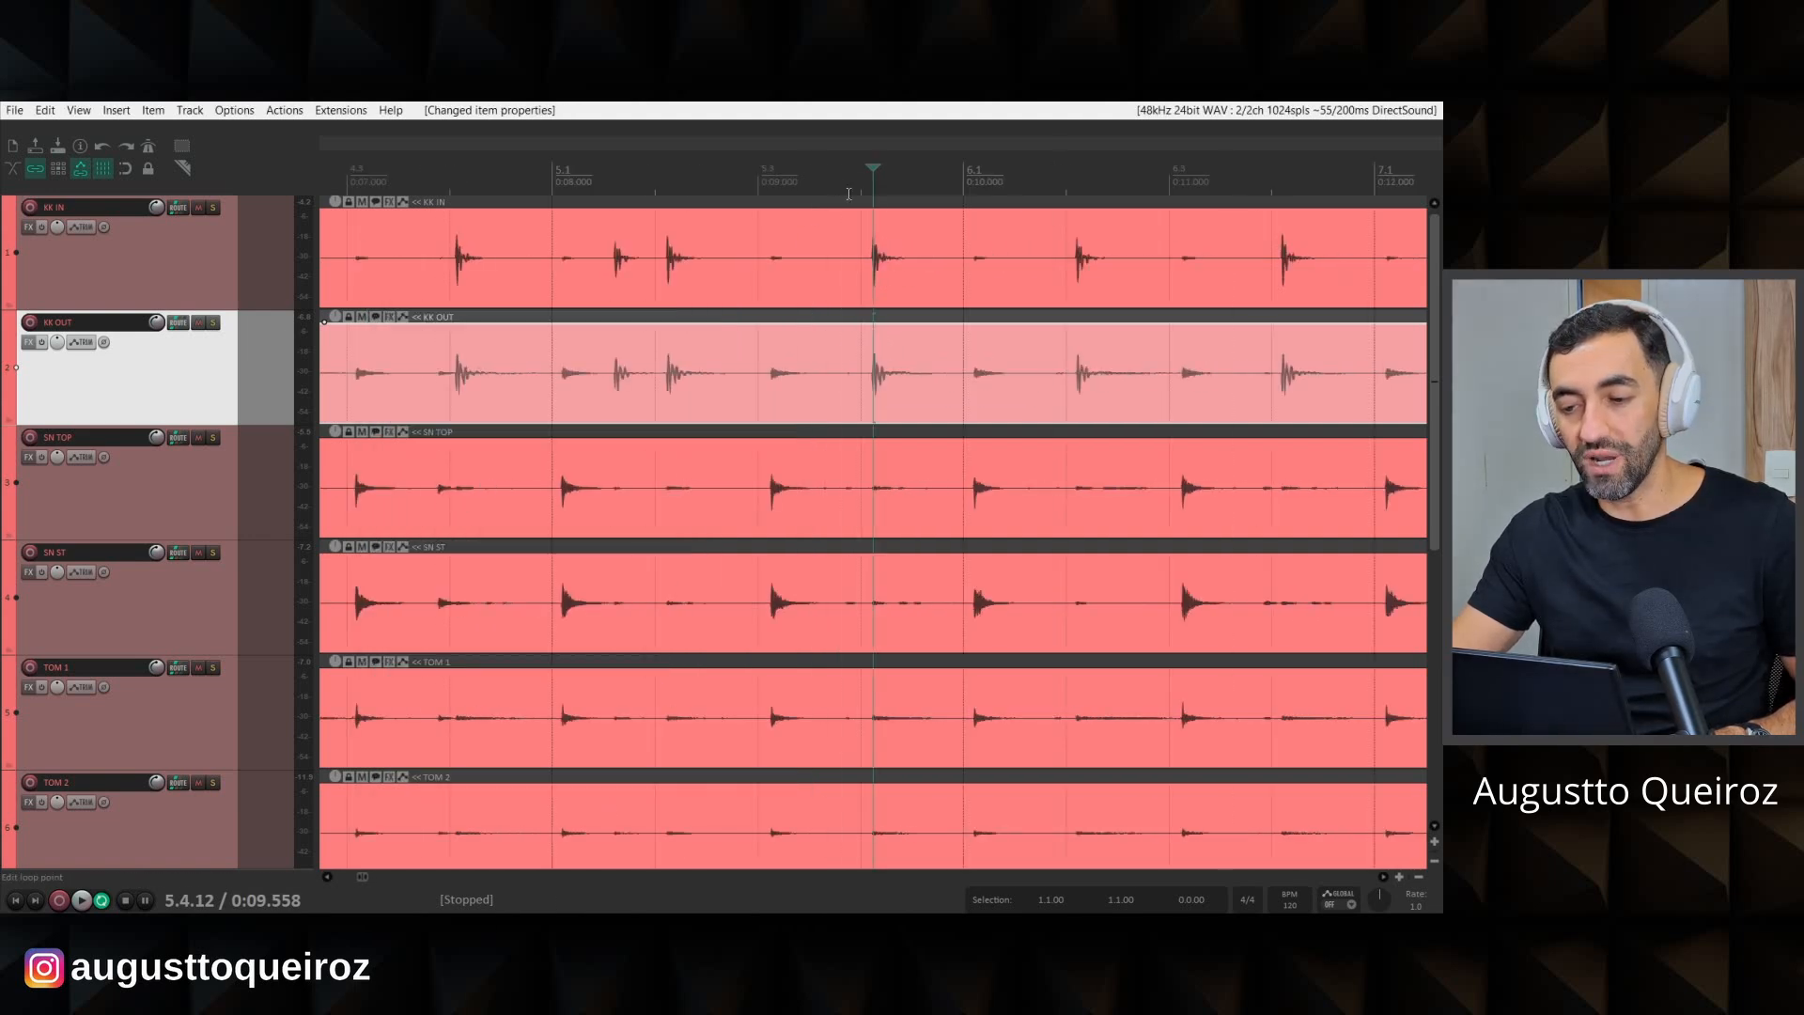
left_click_drag(841, 188, 944, 188)
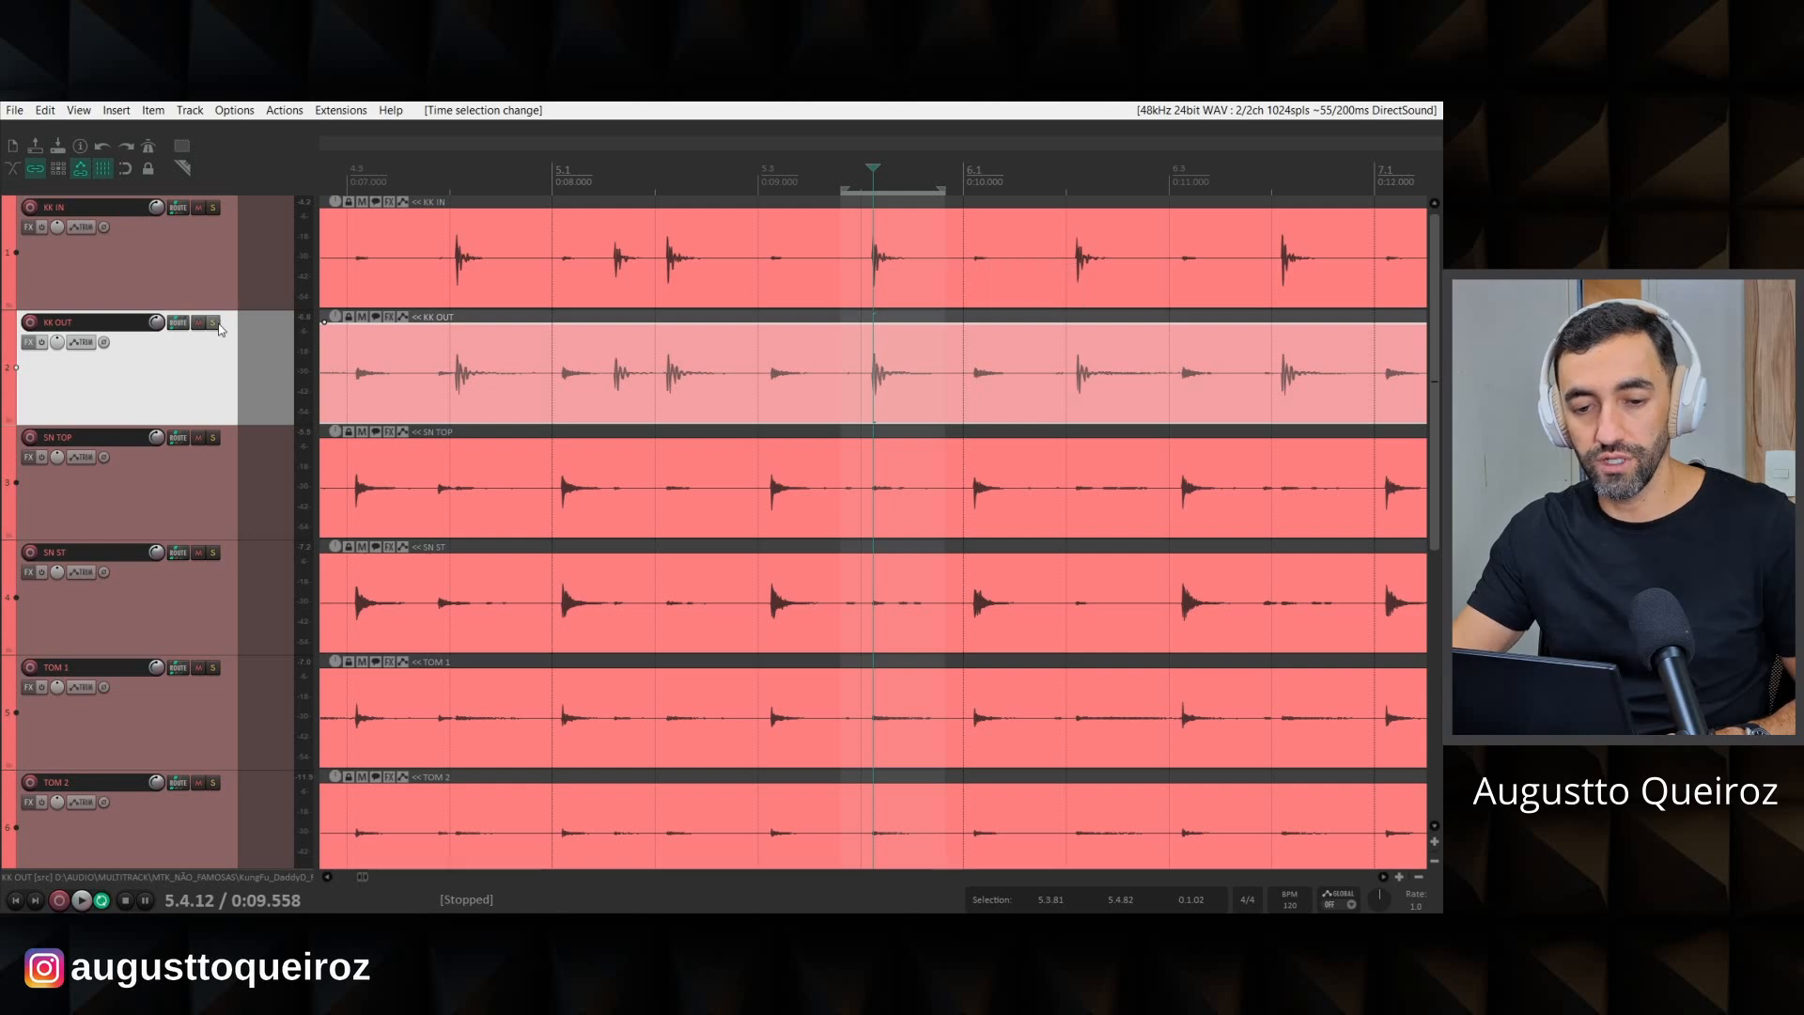
left_click_drag(213, 323, 214, 209)
key("space")
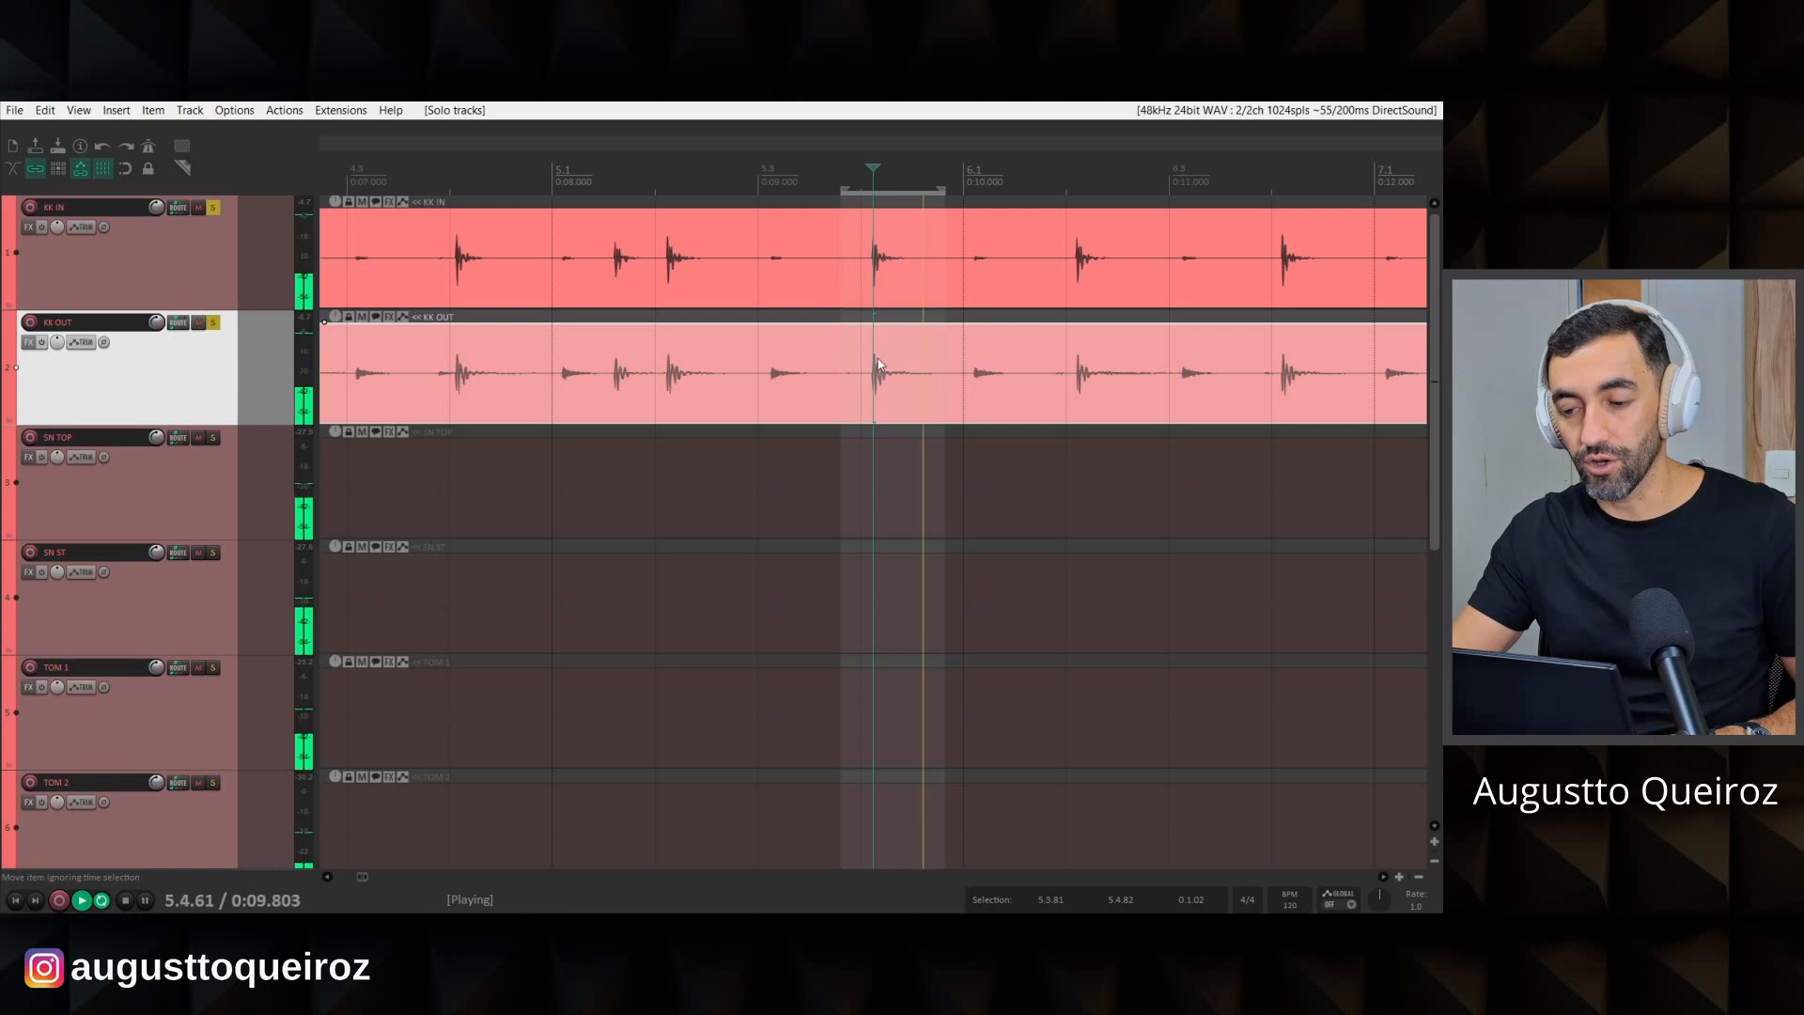
Turn off phase inversion on the KK OUT media item during loop playback, and stop playback.
scroll(1026, 366, "up", 5)
scroll(1025, 367, "up", 2)
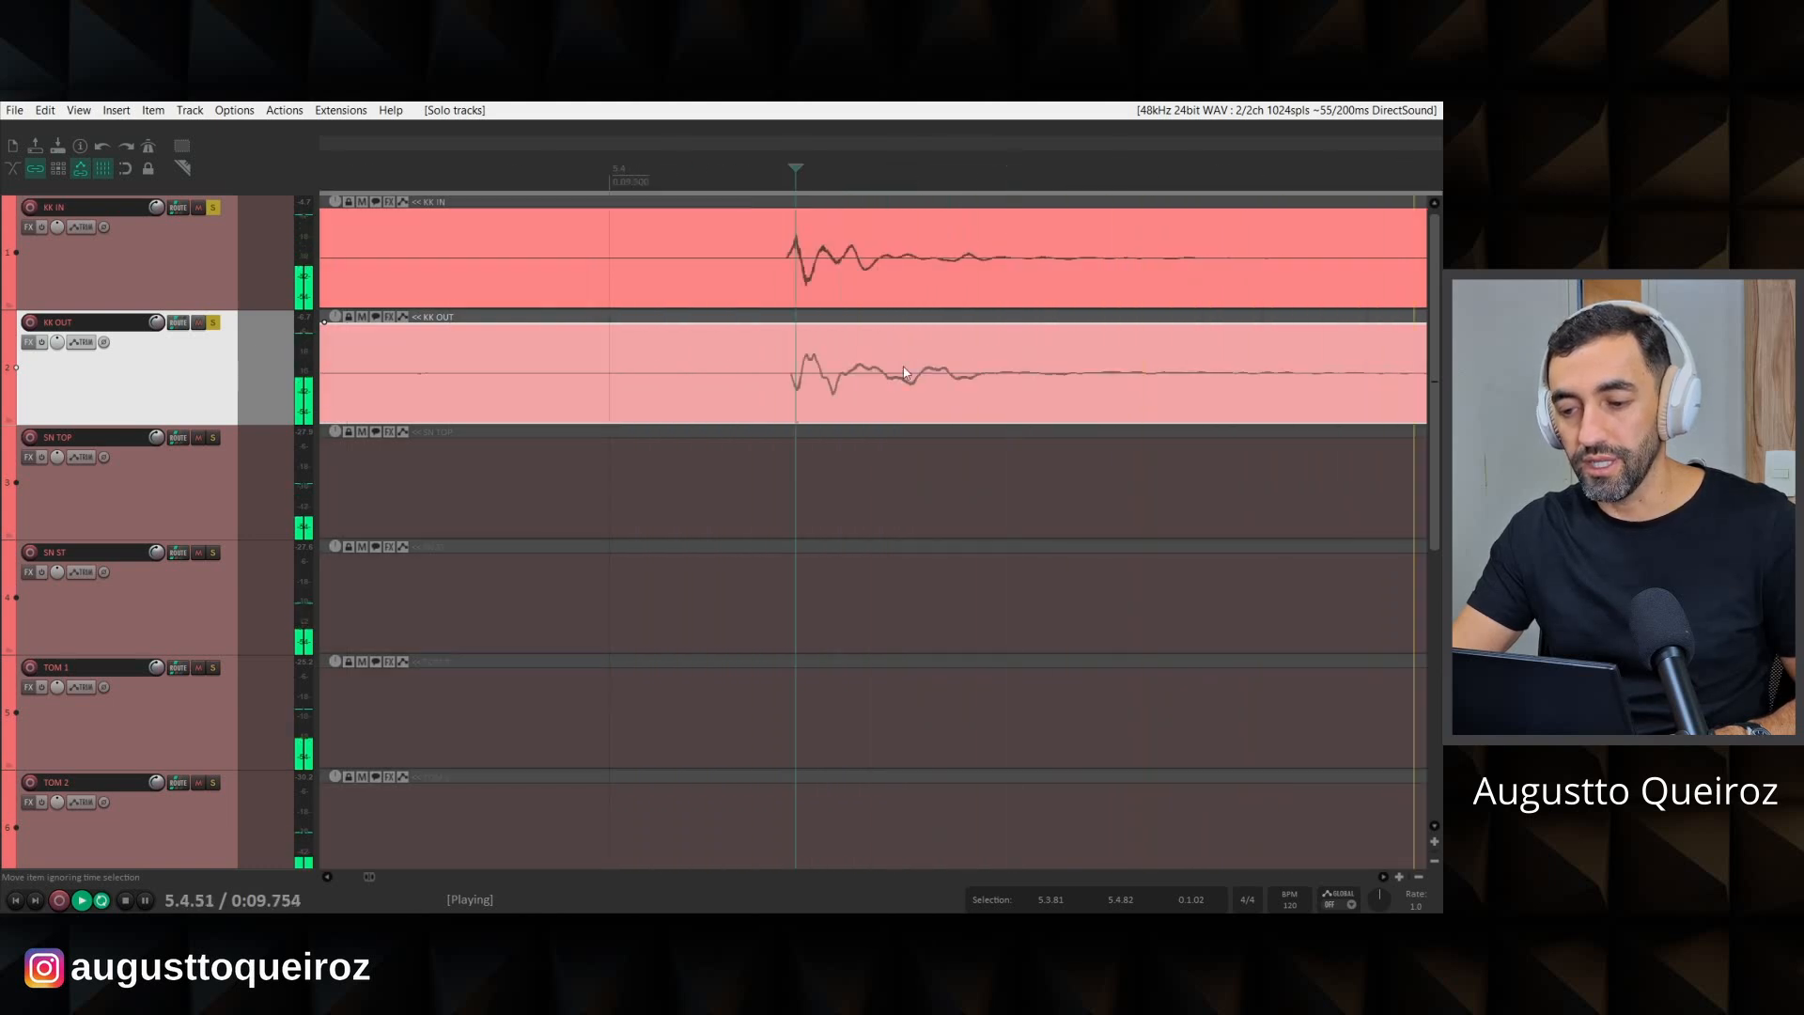
scroll(836, 377, "down", 2)
double_click(776, 366)
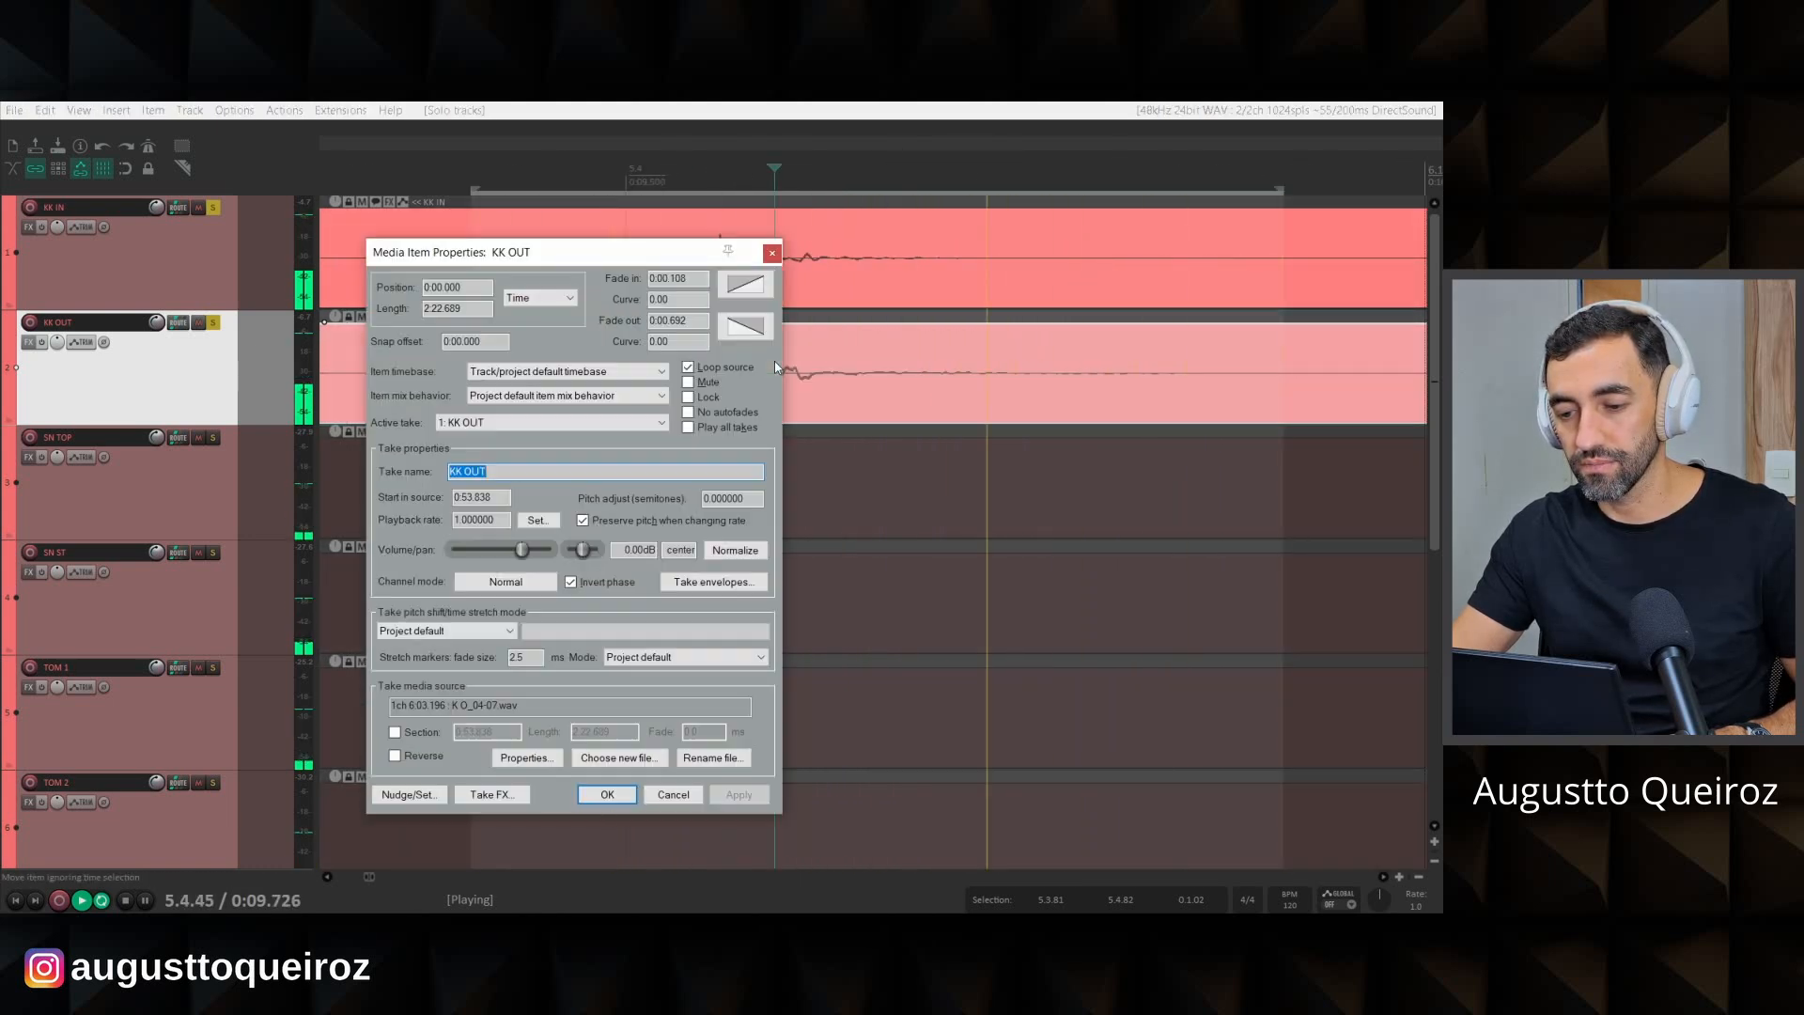
left_click(572, 581)
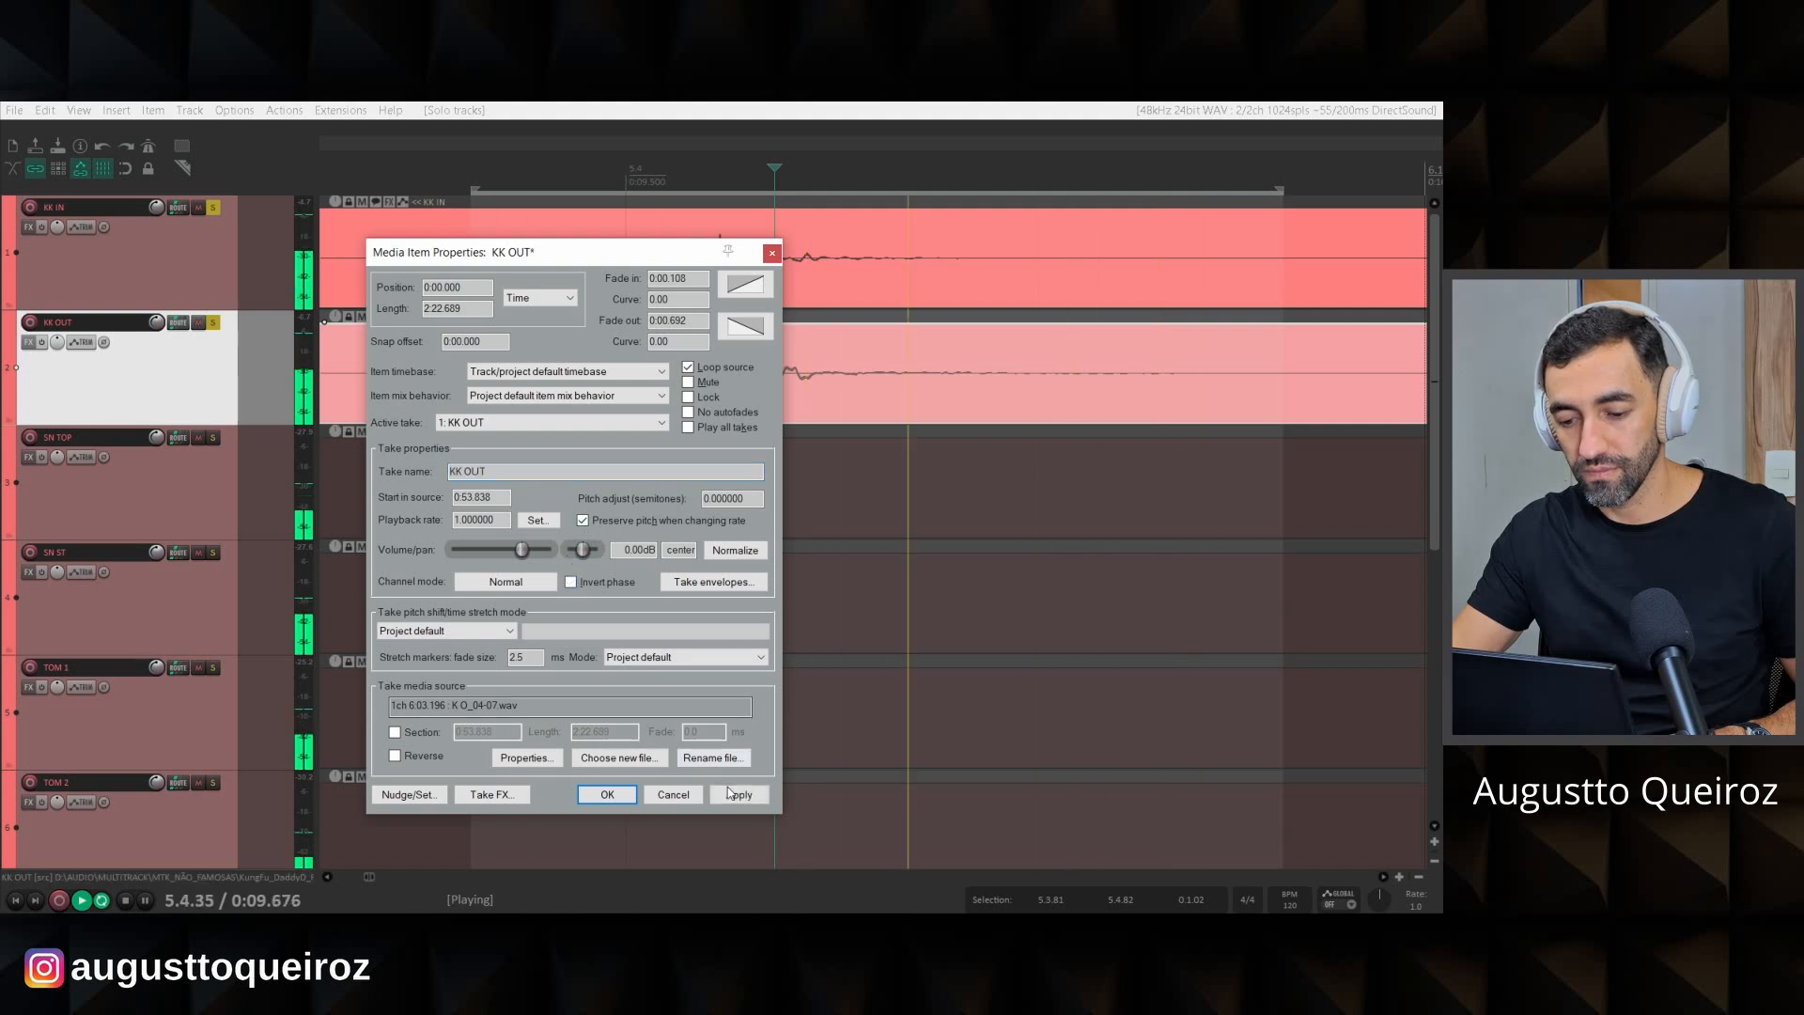
left_click(606, 794)
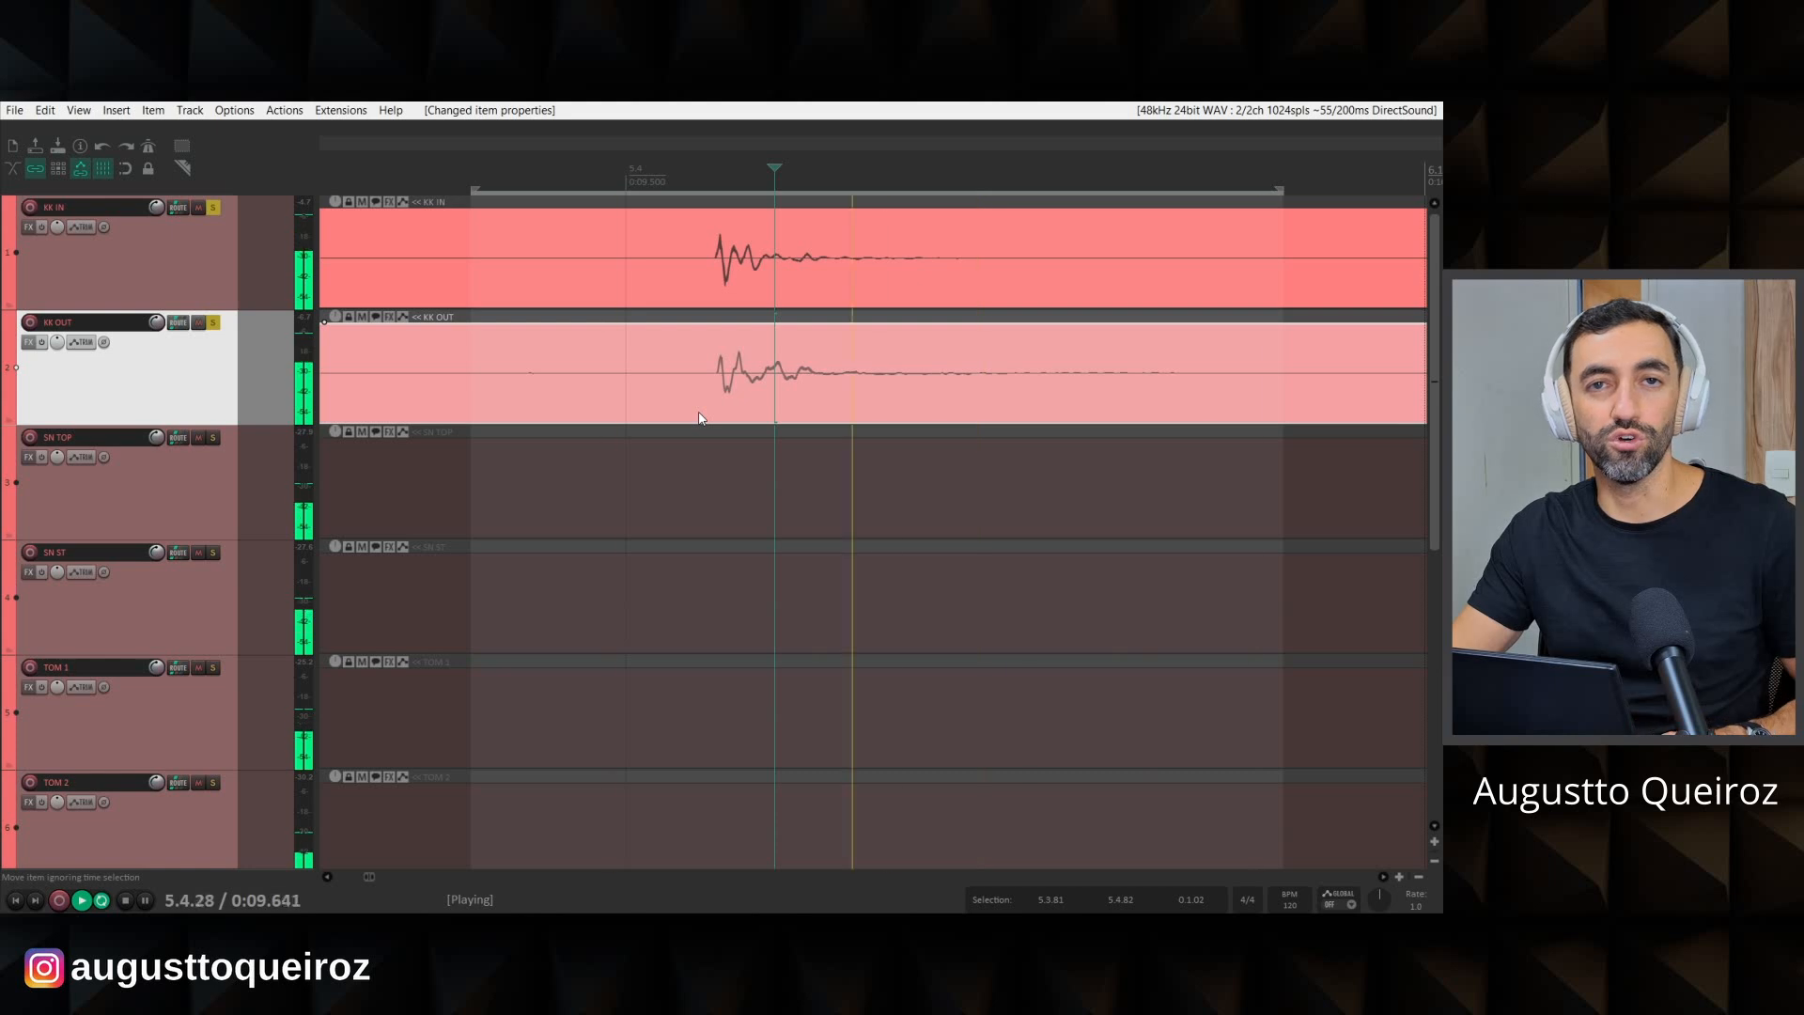
key("space")
Examine the shape and timing of the kick transient on KK IN against KK OUT.
left_click(737, 293)
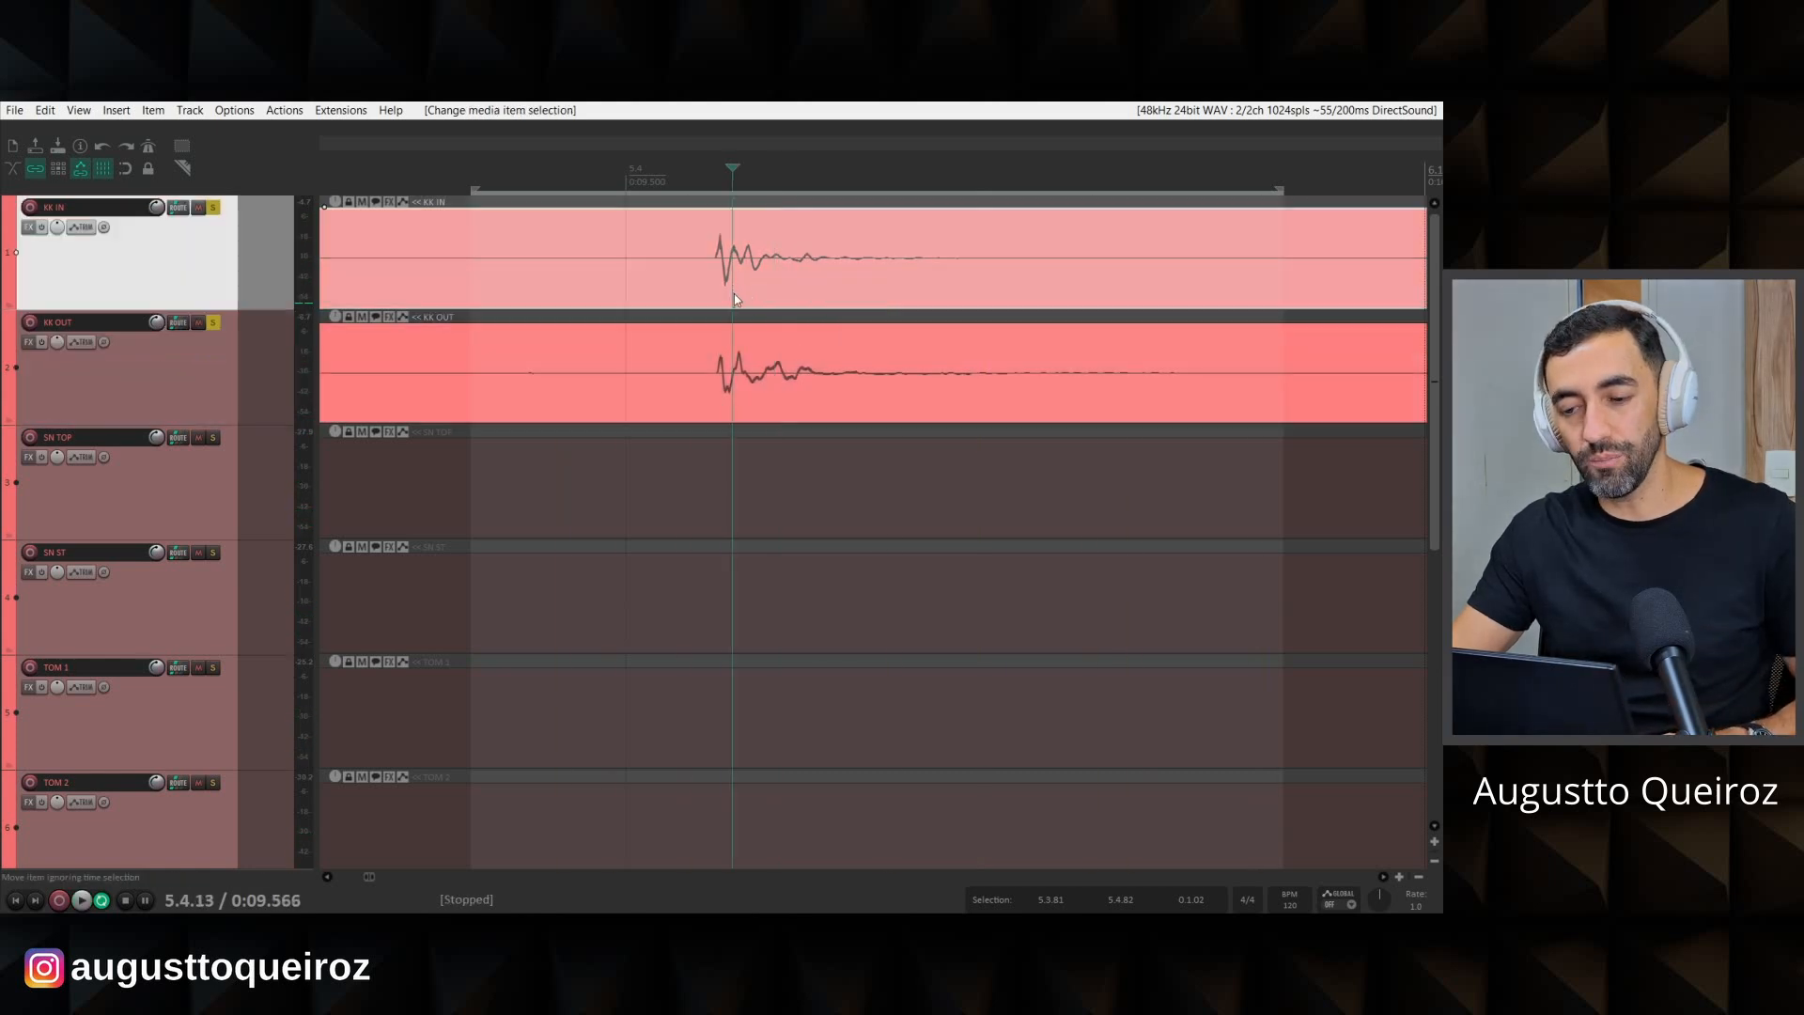
scroll(742, 282, "up", 6)
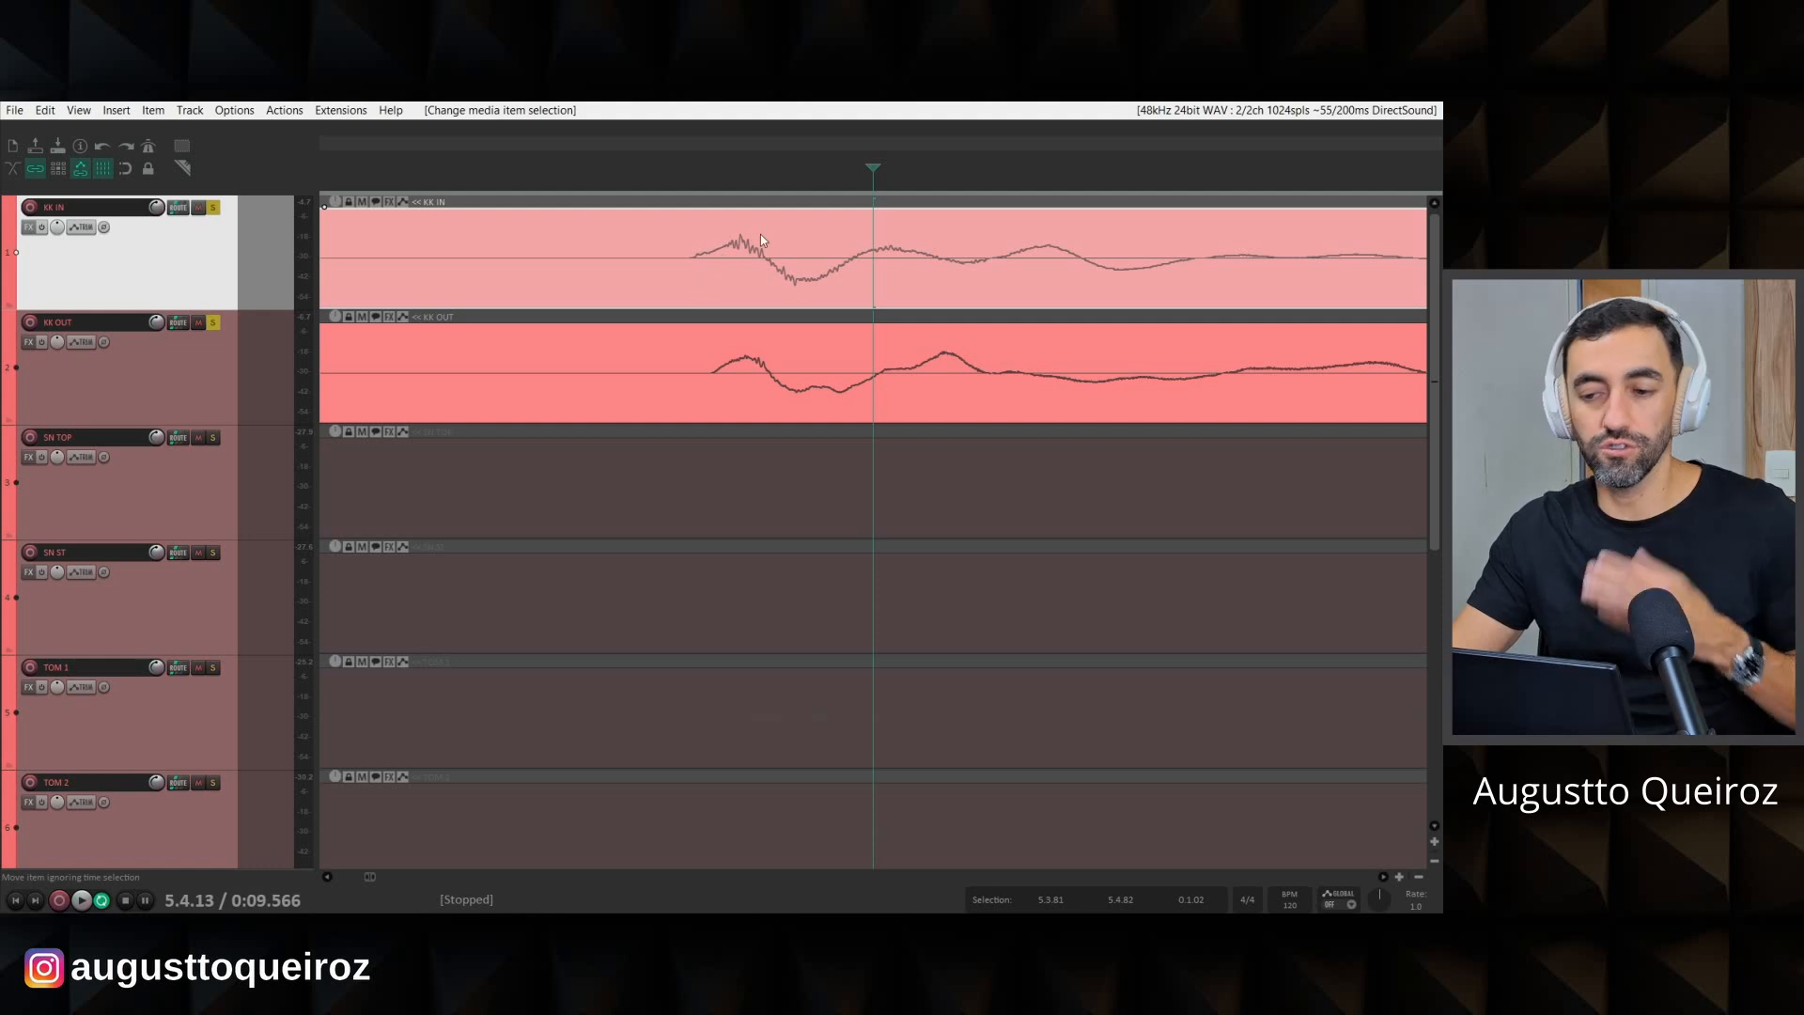
scroll(751, 282, "down", 6)
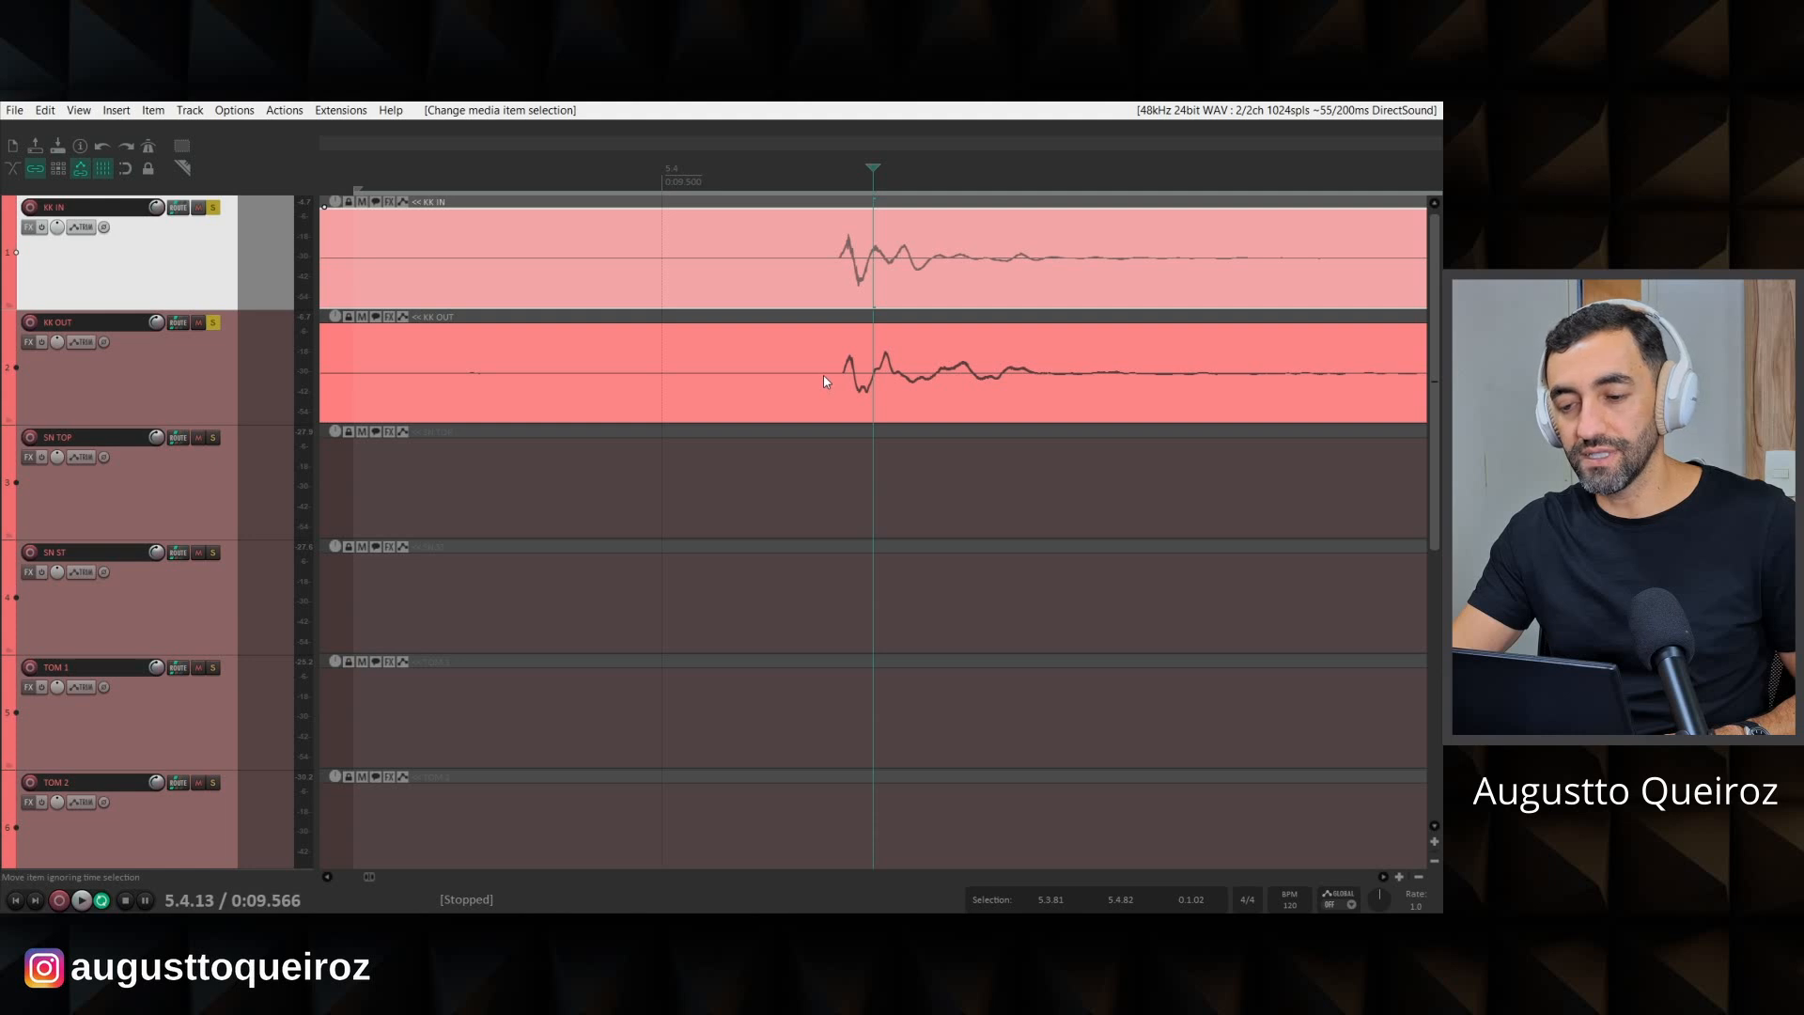
Check the KK OUT item's phase option without changing it, and try the track's own phase toggle.
double_click(824, 376)
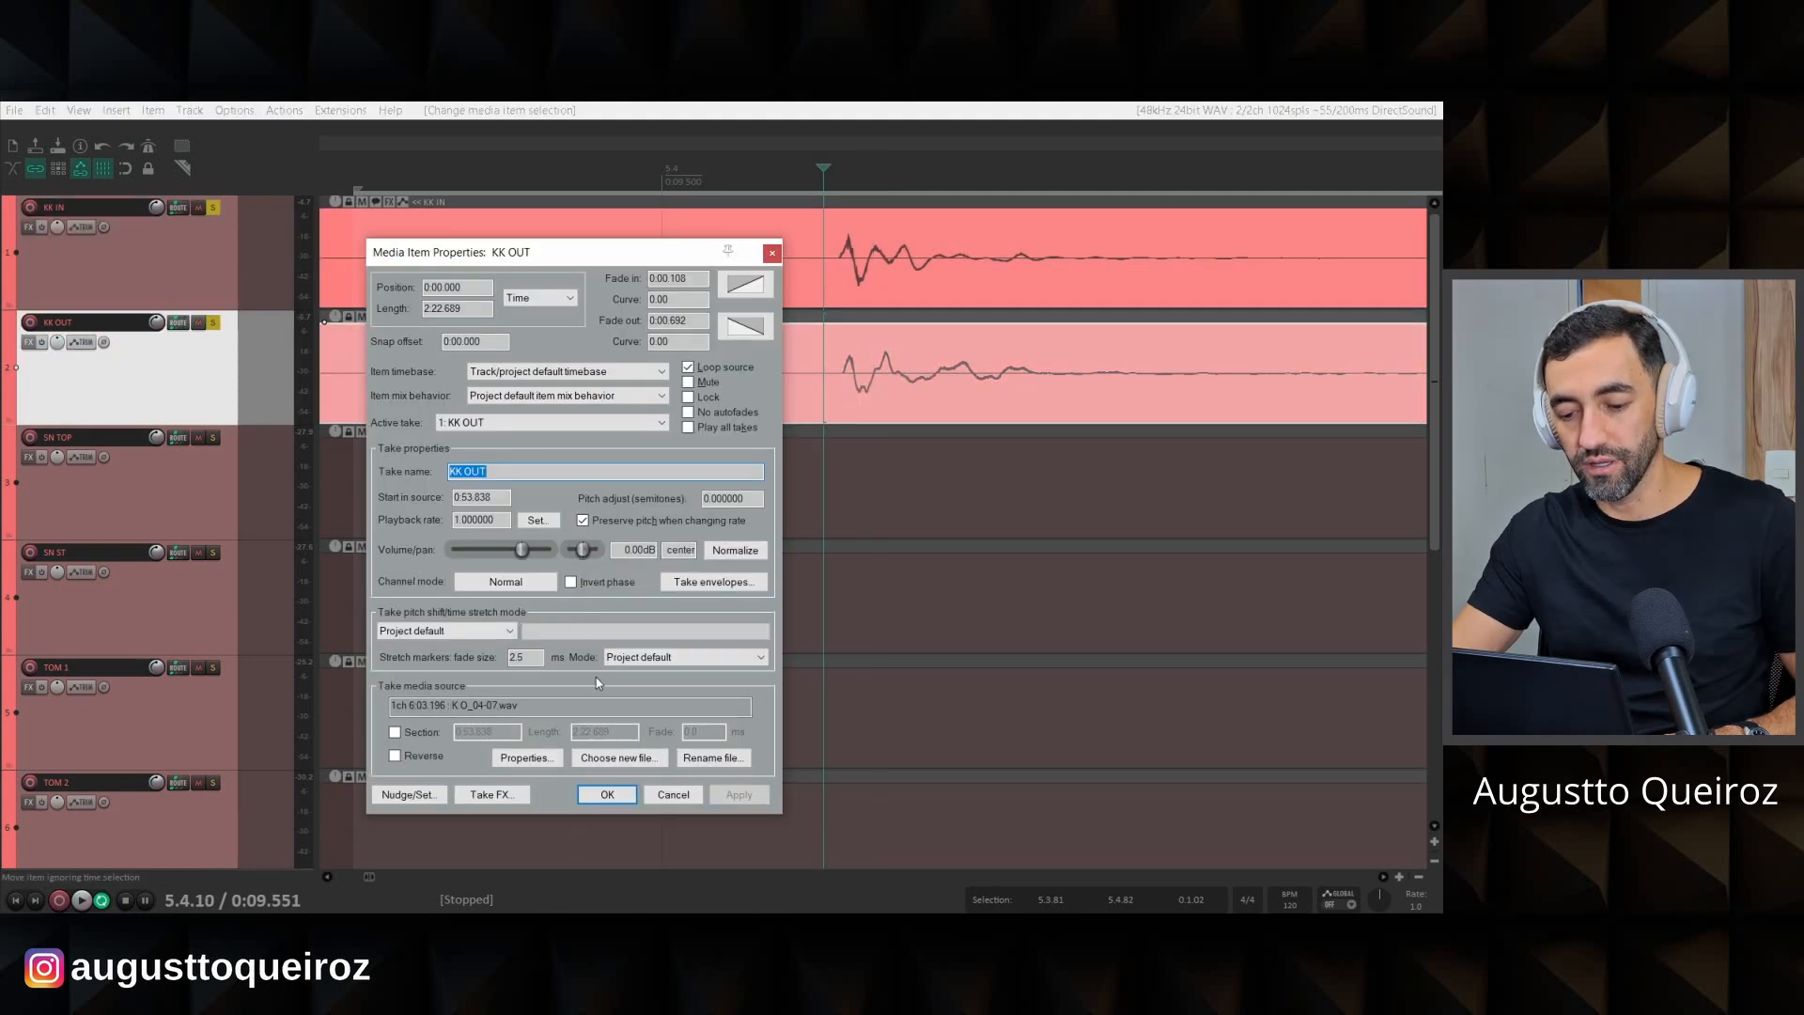
left_click(675, 795)
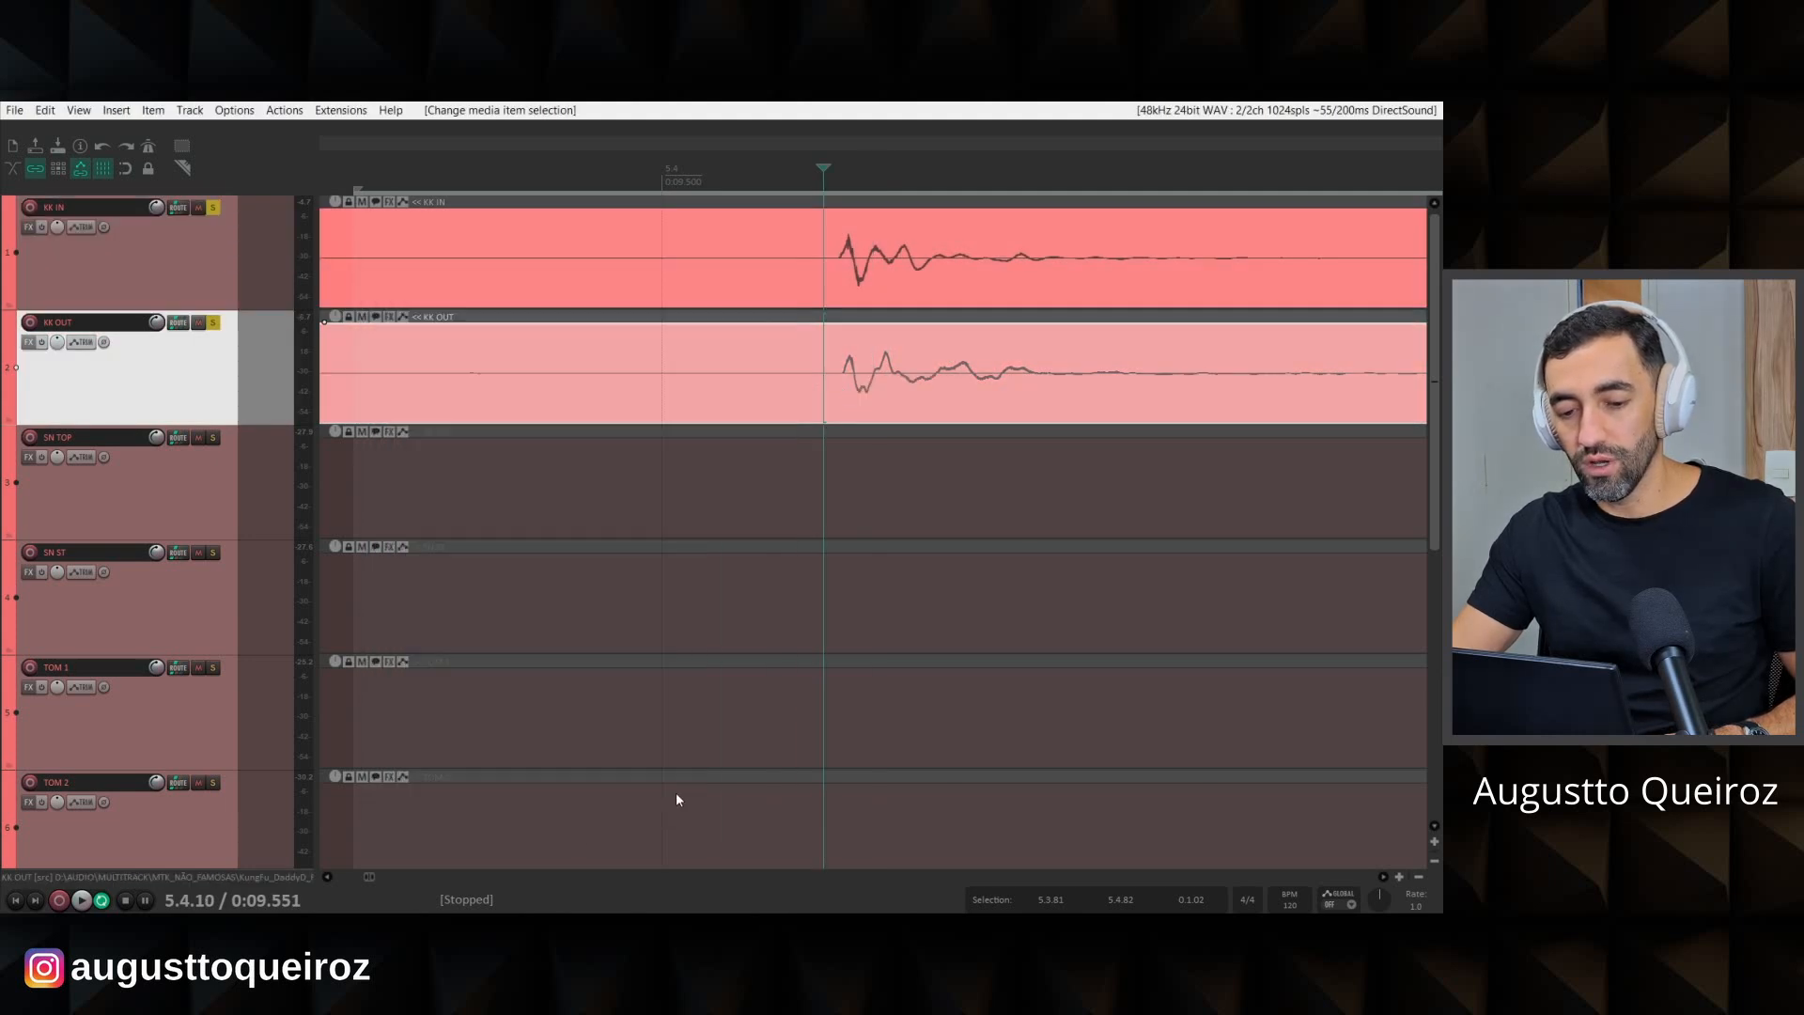
left_click(105, 342)
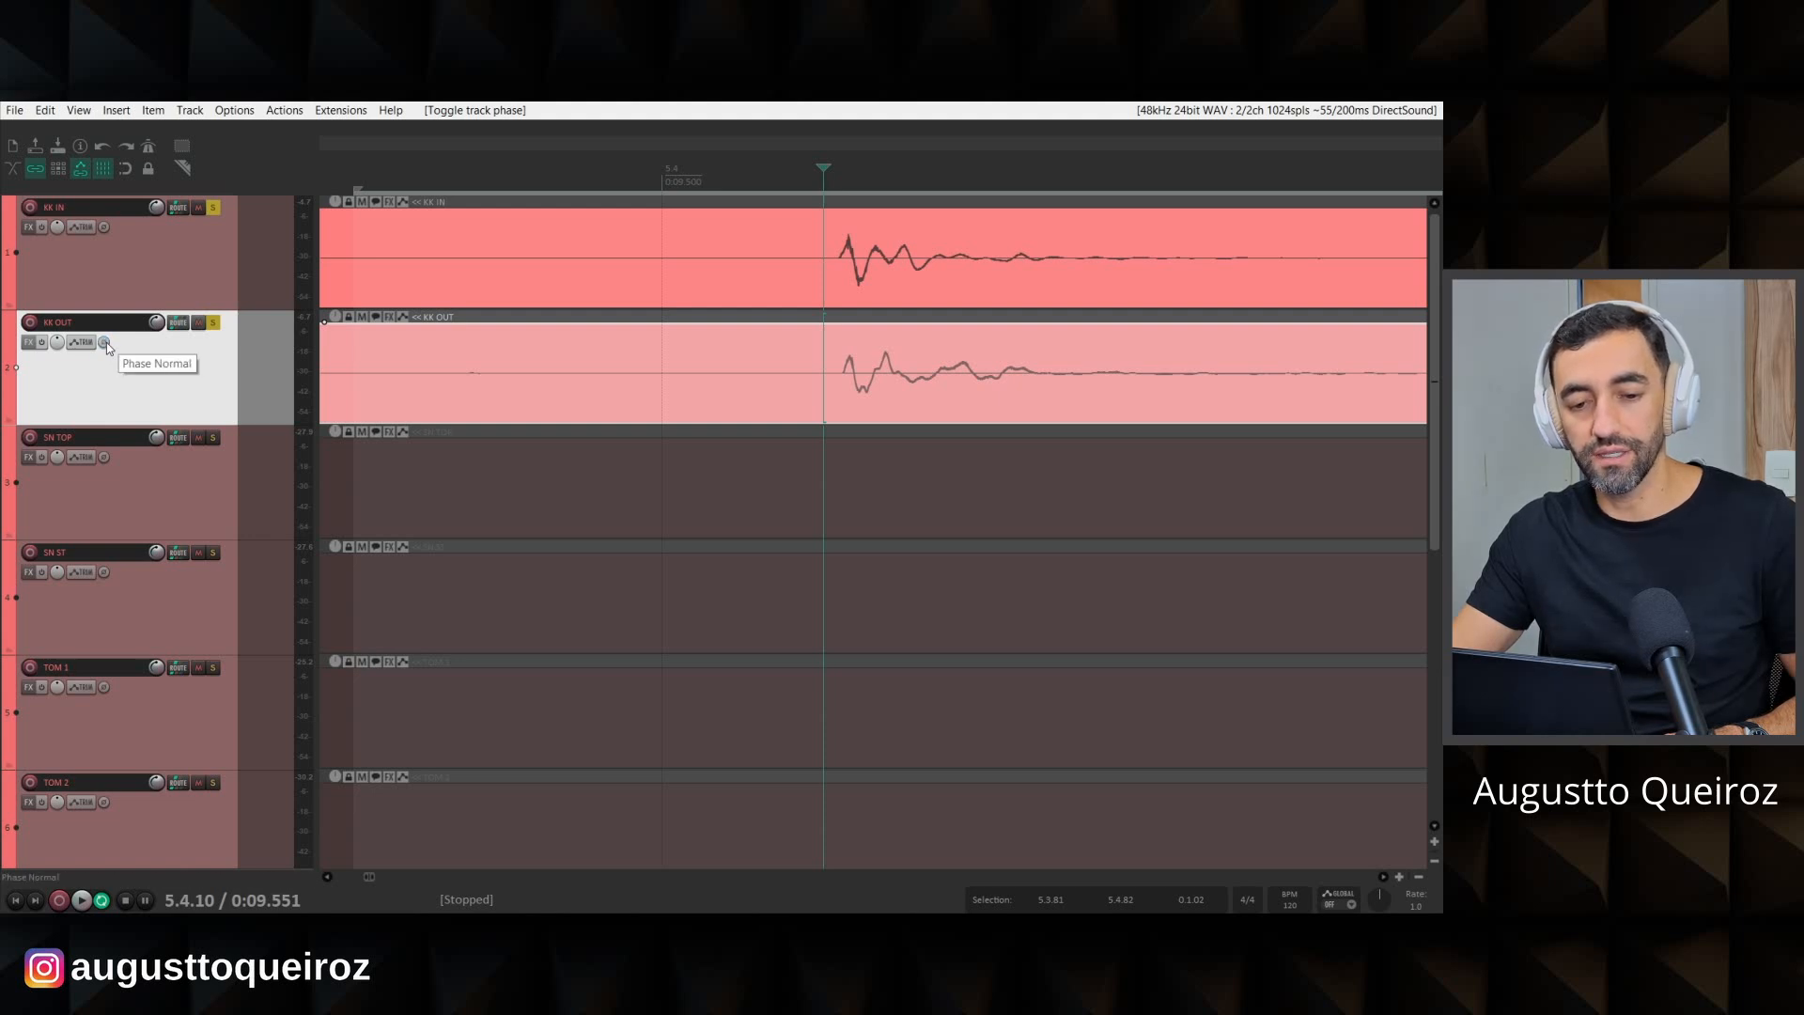
Mark the delay between the kick onsets on KK IN and KK OUT with a time selection.
left_click(851, 321)
scroll(853, 323, "up", 6)
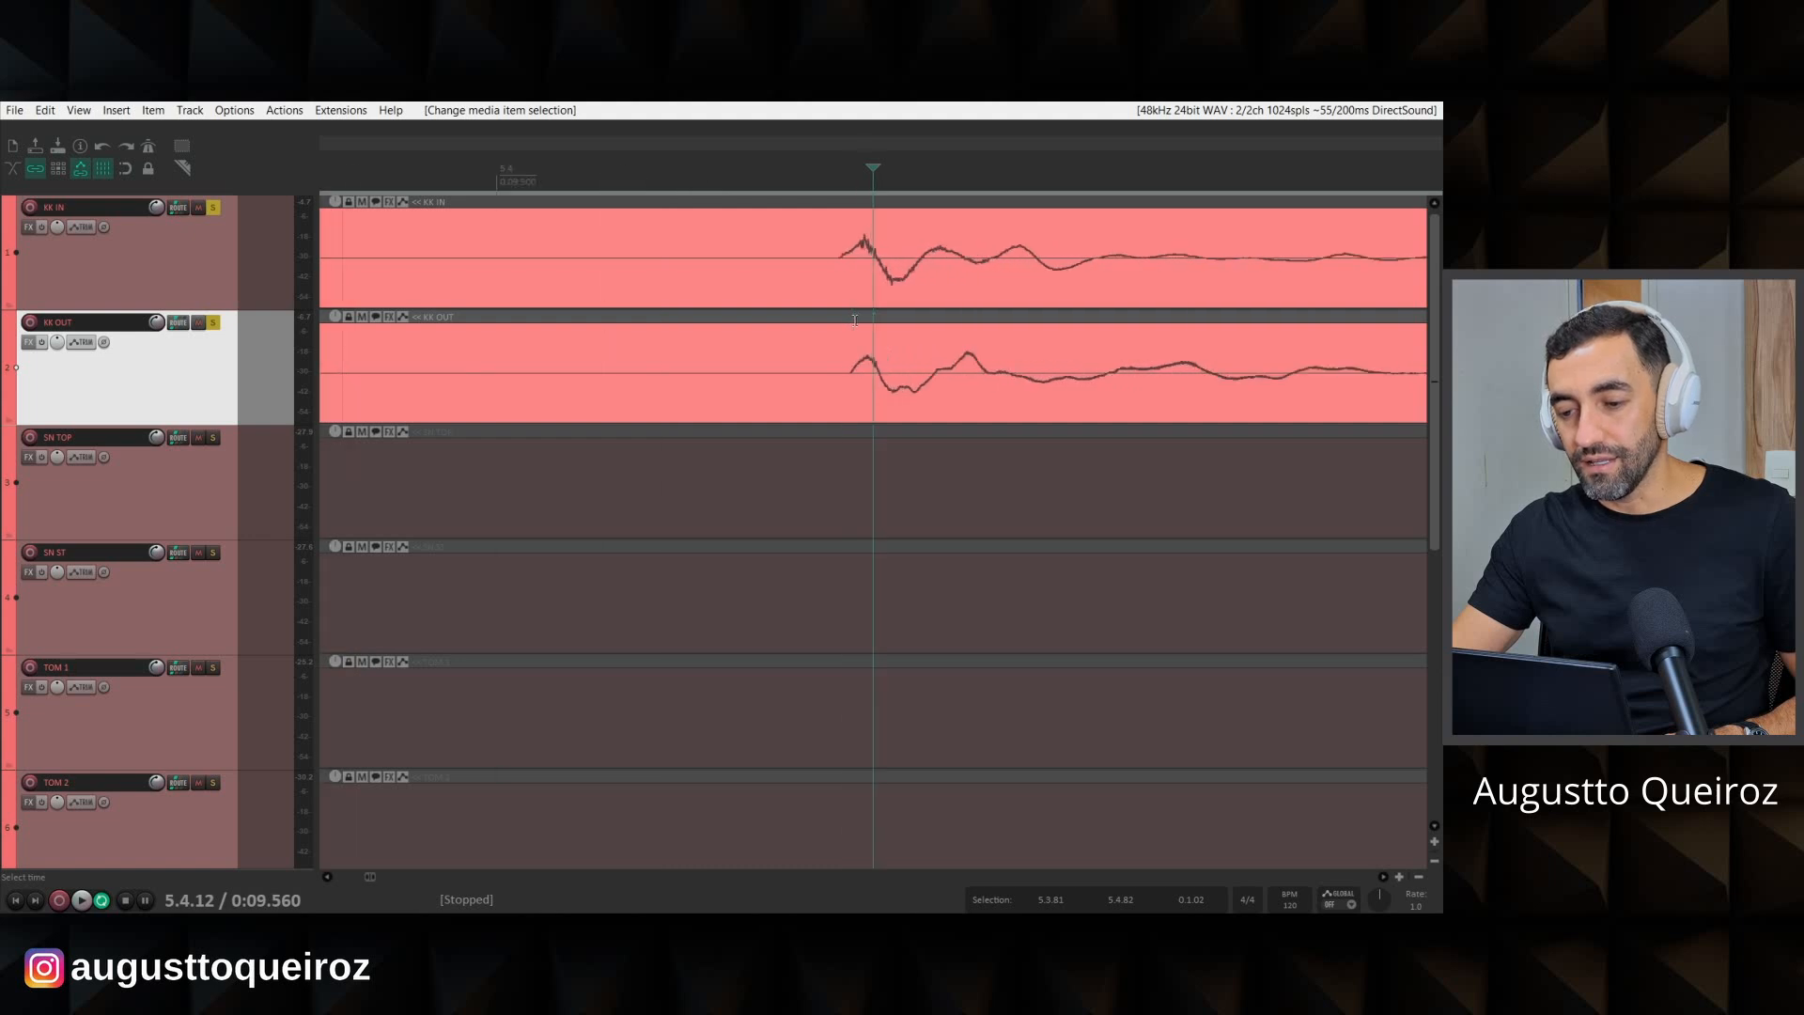
scroll(858, 329, "down", 3)
scroll(865, 331, "up", 3)
scroll(864, 324, "down", 5)
scroll(864, 324, "up", 6)
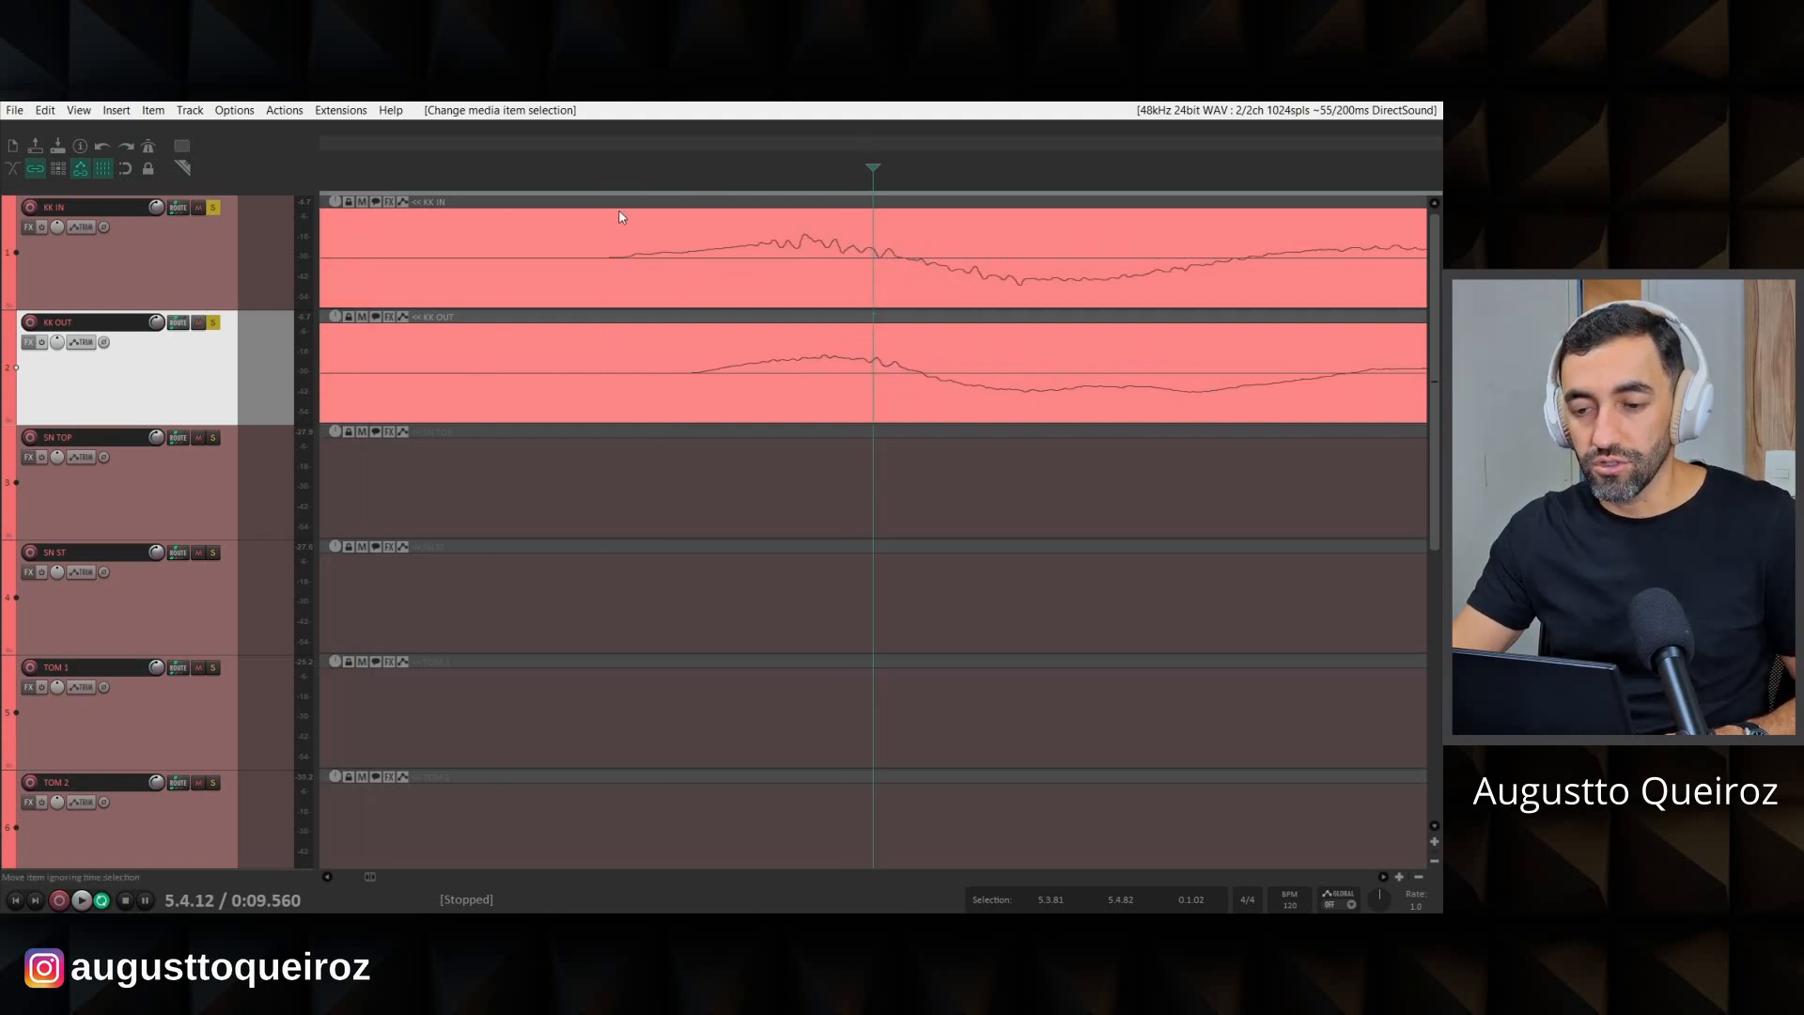
left_click_drag(606, 200, 692, 247)
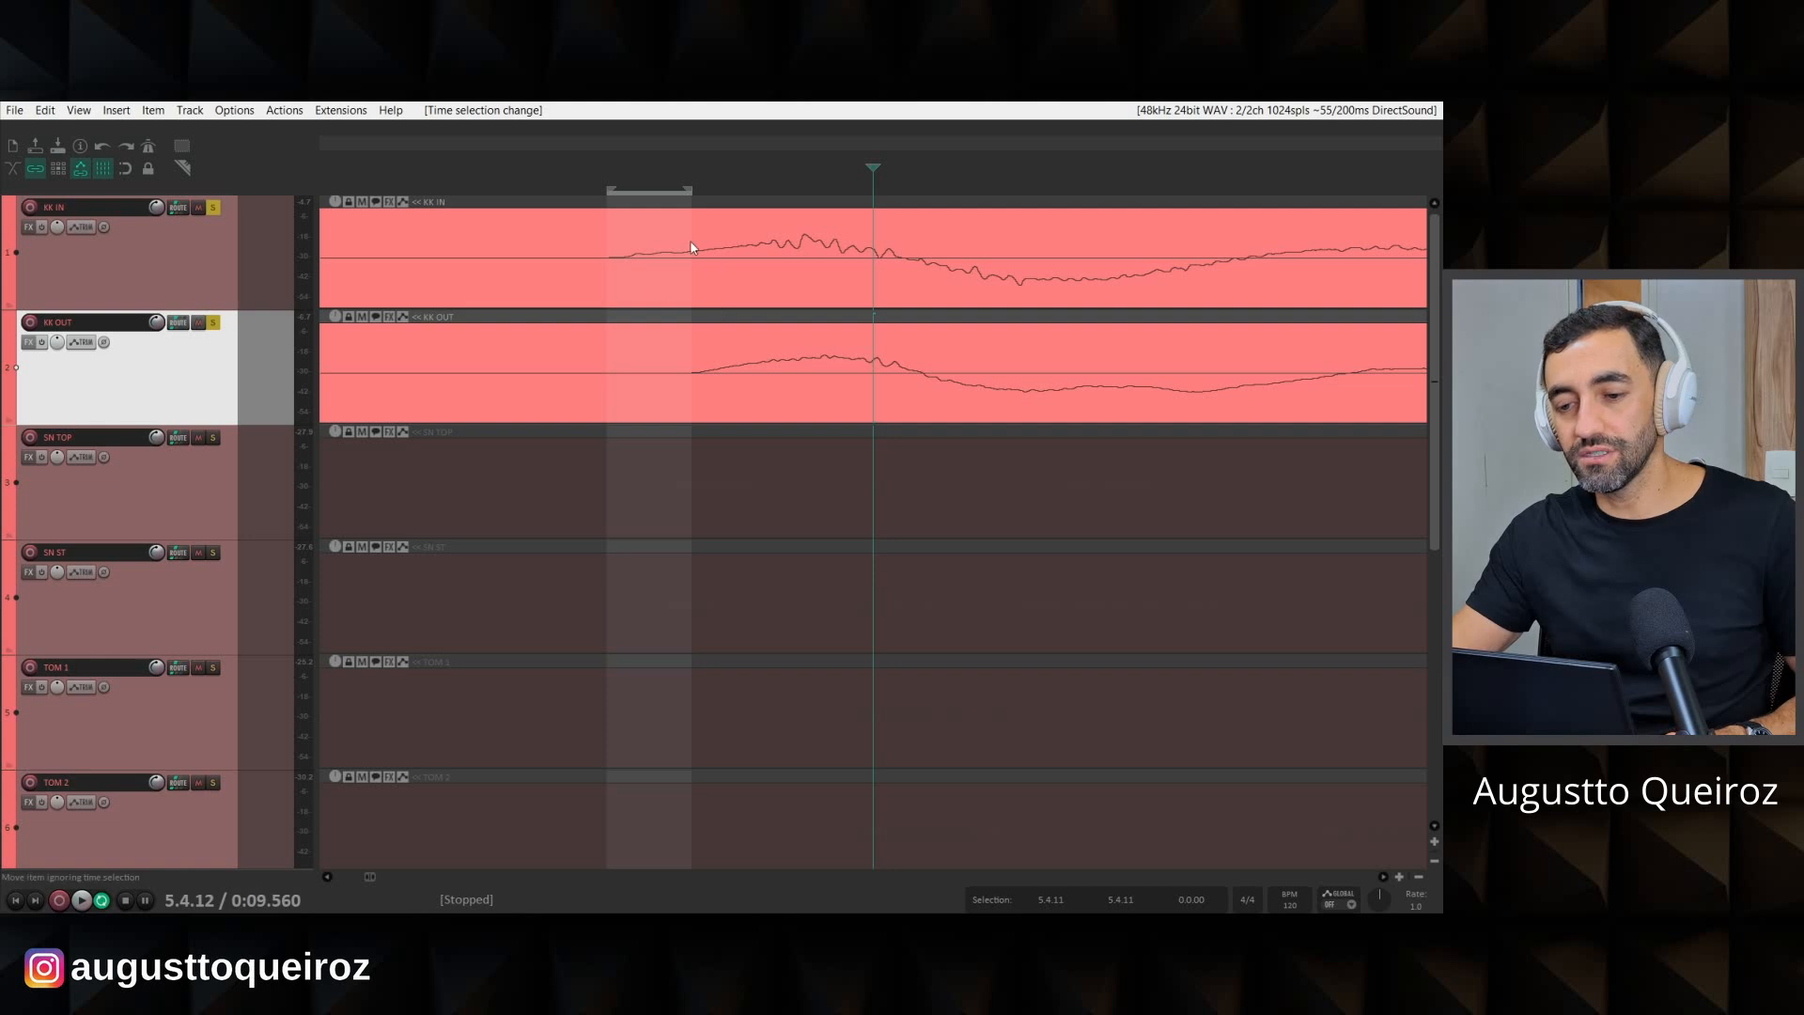
Clear the time selection and move the KK OUT item earlier so its kick onset lines up with KK IN.
left_click(614, 262)
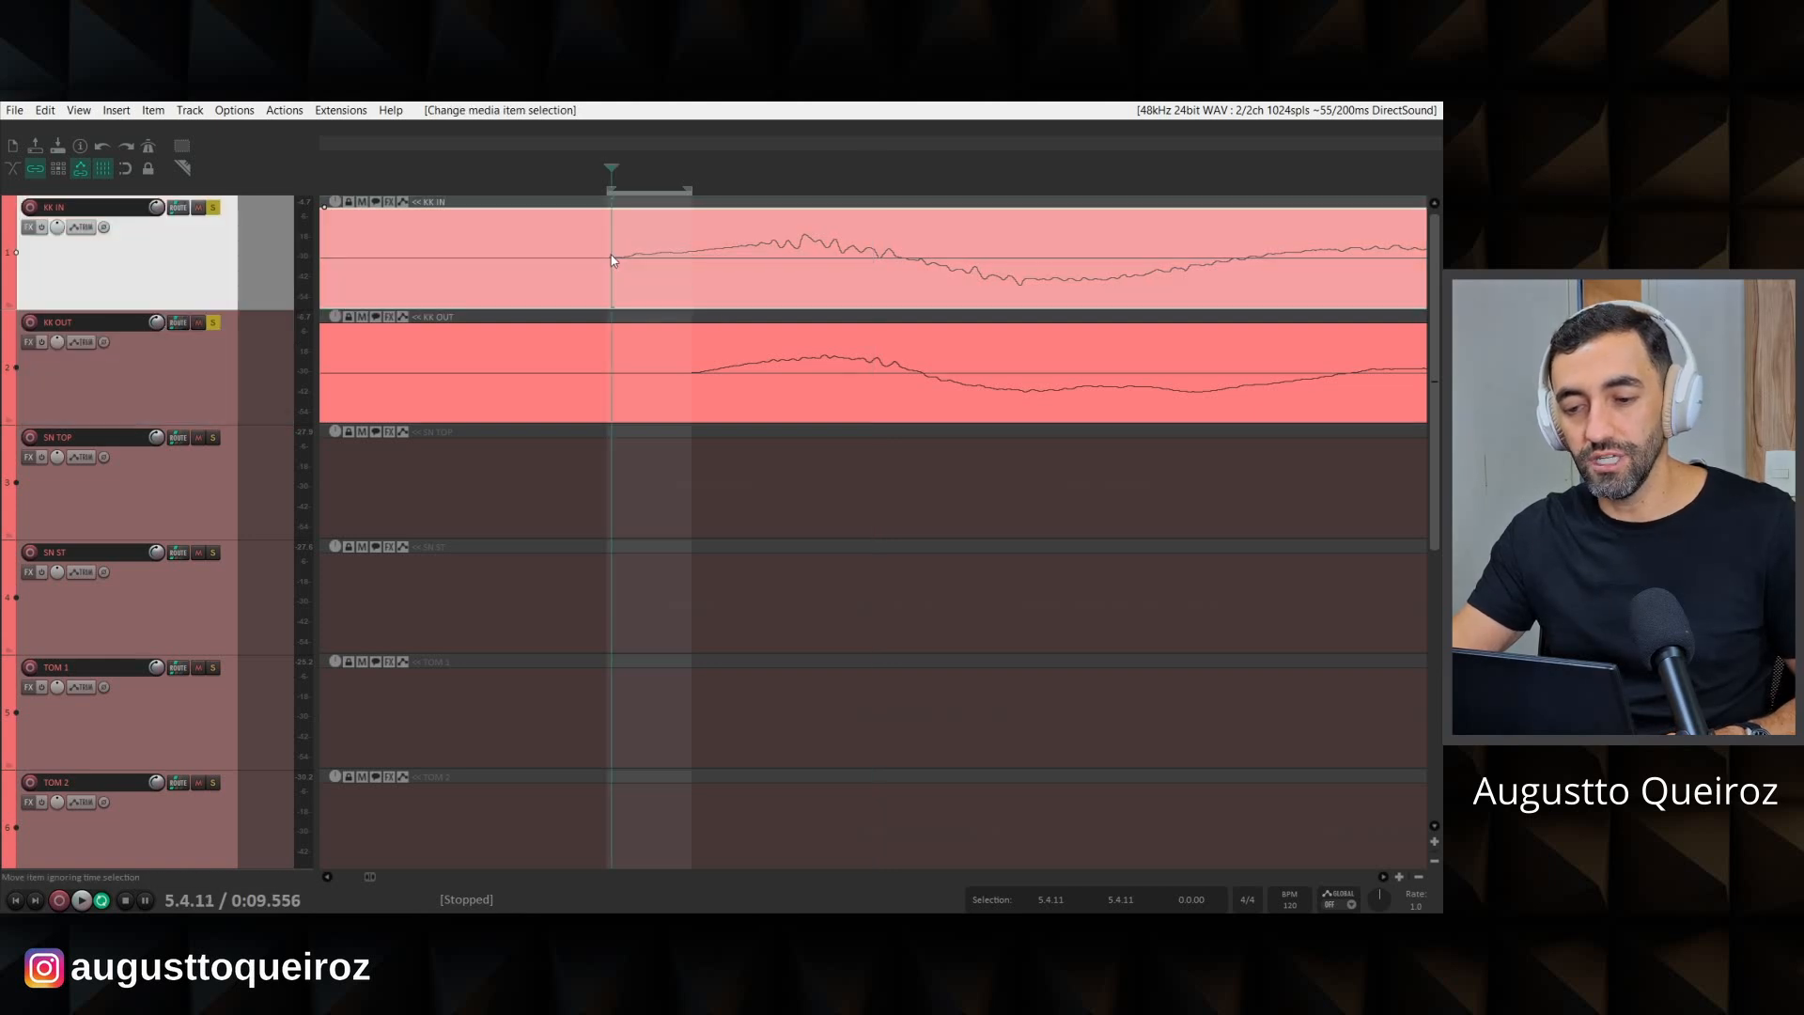
key("Escape")
scroll(630, 267, "up", 3)
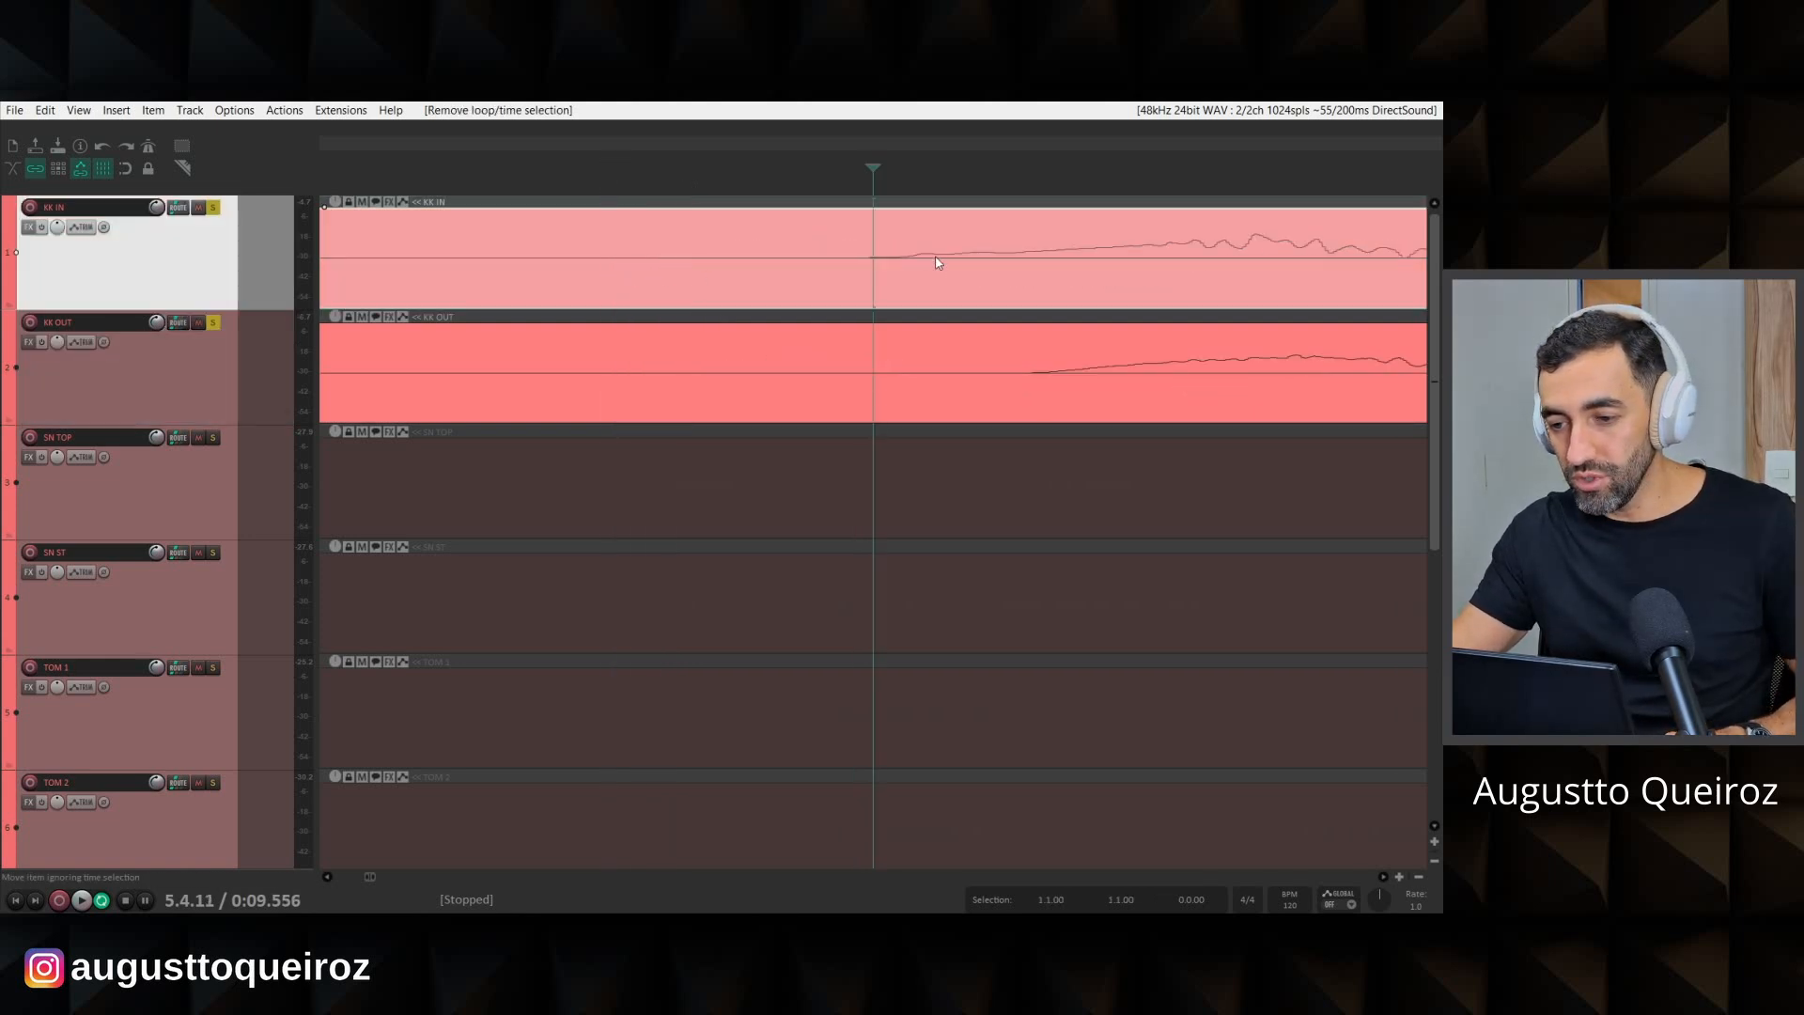
scroll(872, 268, "down", 2)
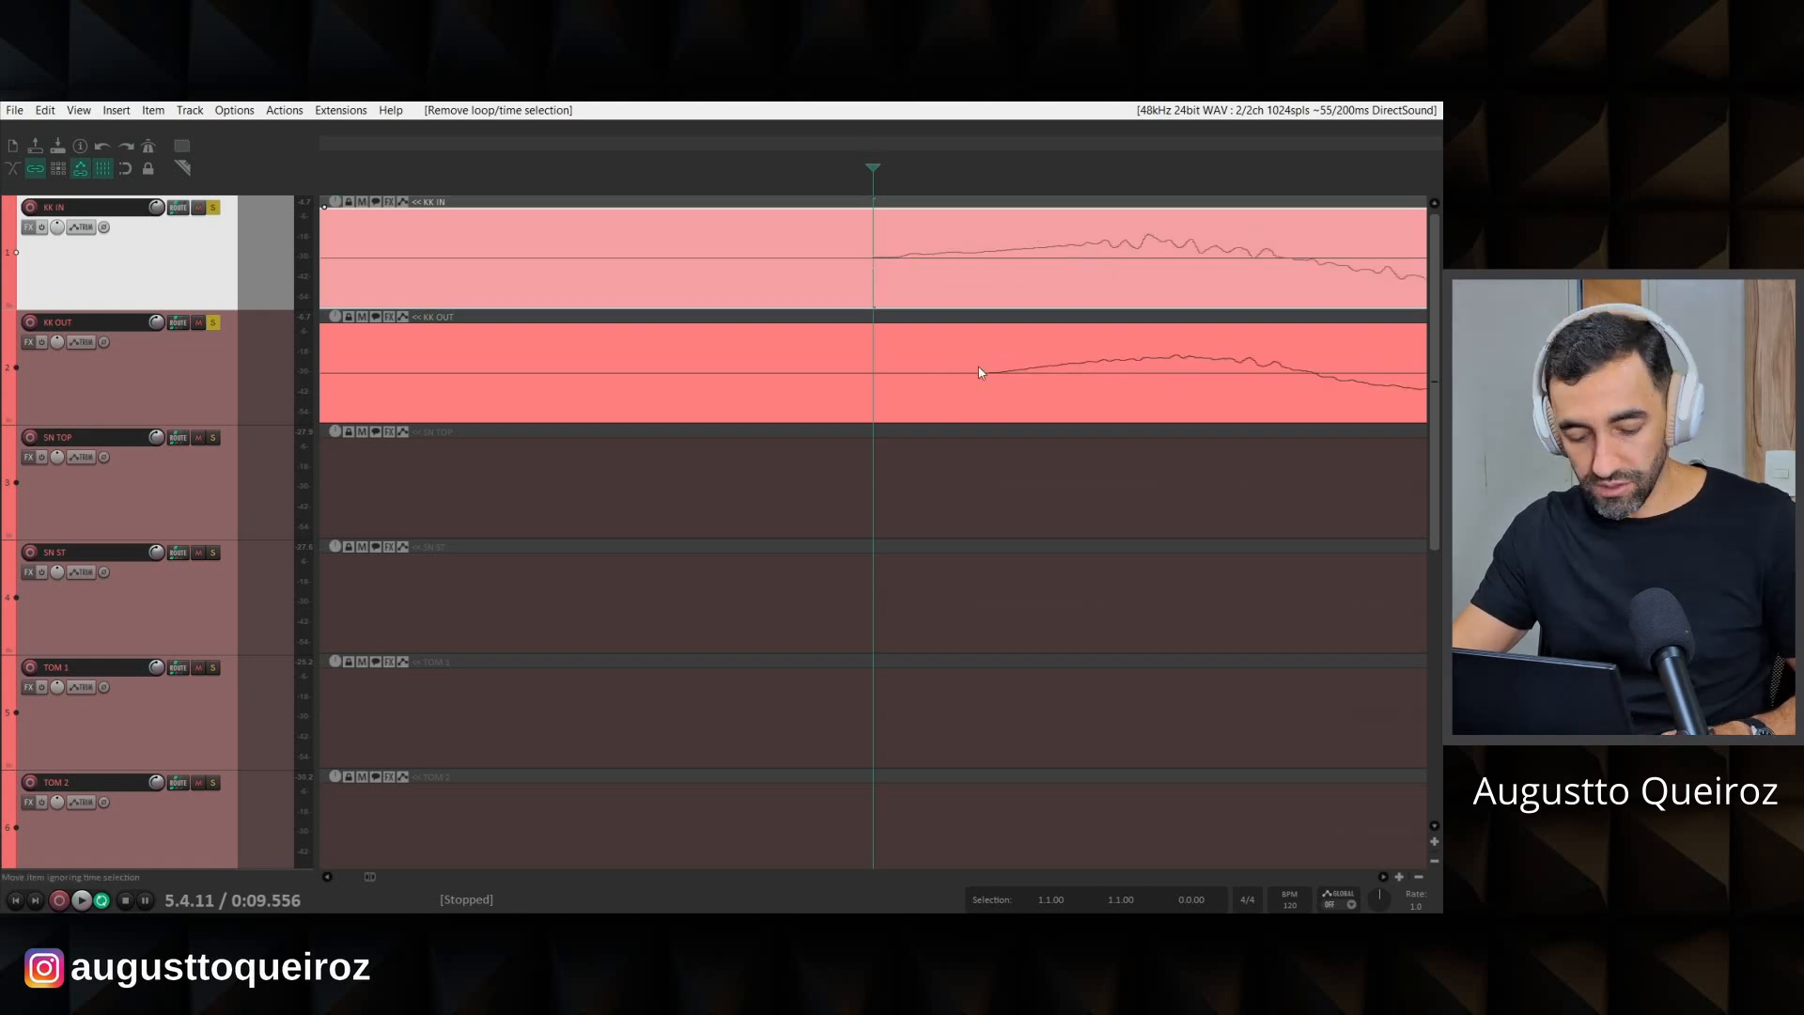
left_click_drag(1001, 374, 893, 374)
scroll(903, 376, "up", 3)
scroll(903, 376, "down", 2)
Loop the range from 5.4.00 to 5.4.55 and play the aligned kick tracks.
left_click_drag(785, 193, 1219, 193)
key("space")
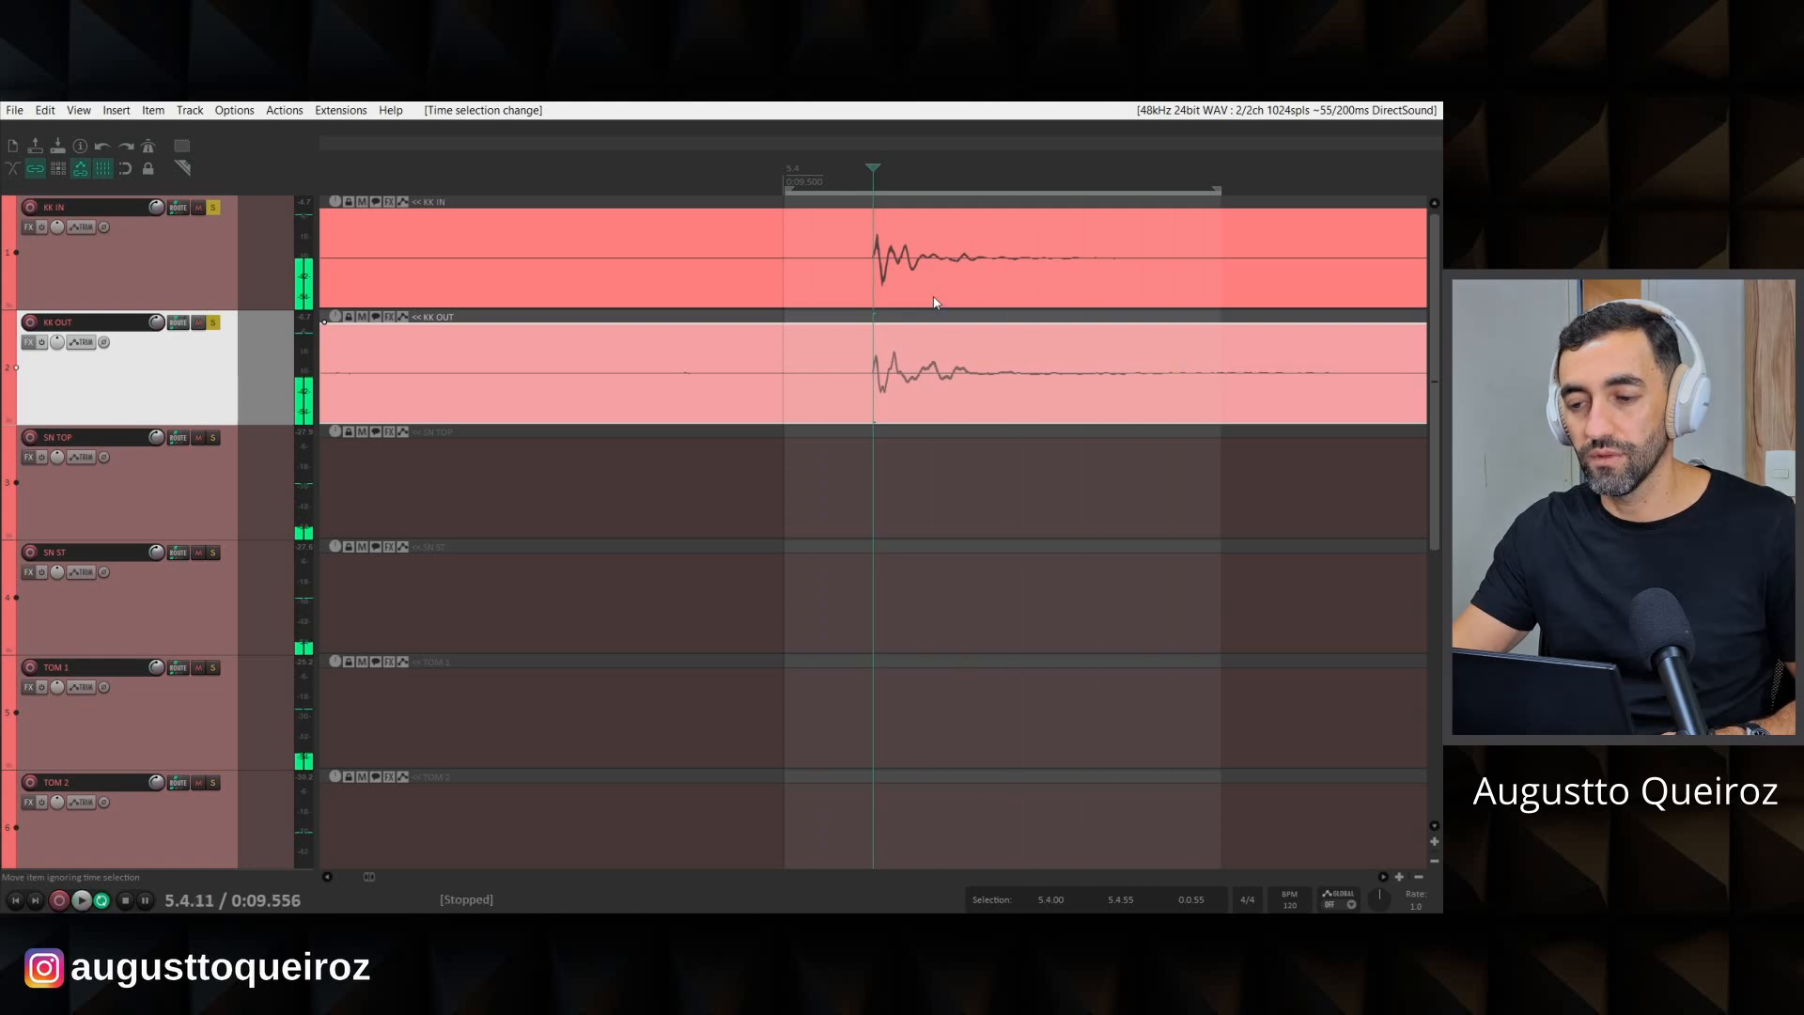
Extend the loop's end to 5.4.69, listen to the aligned kick tracks, and clear the time selection.
left_click_drag(1220, 196, 1334, 206)
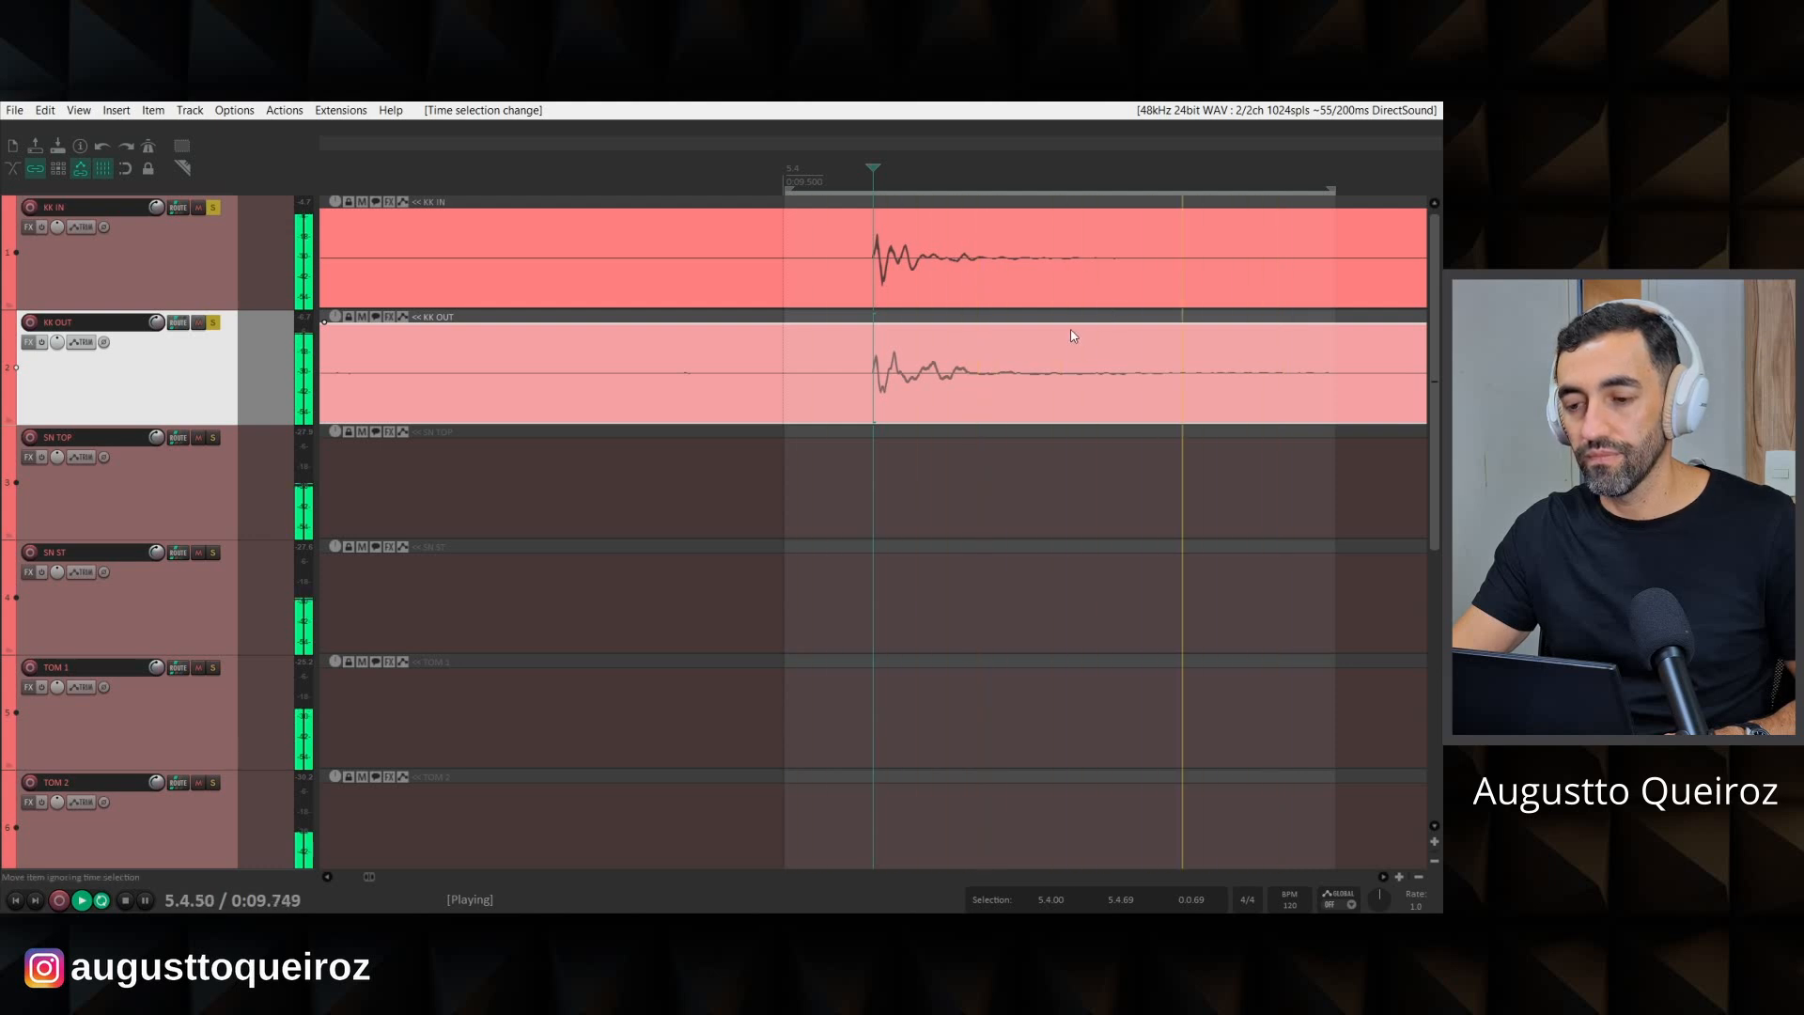
key("space")
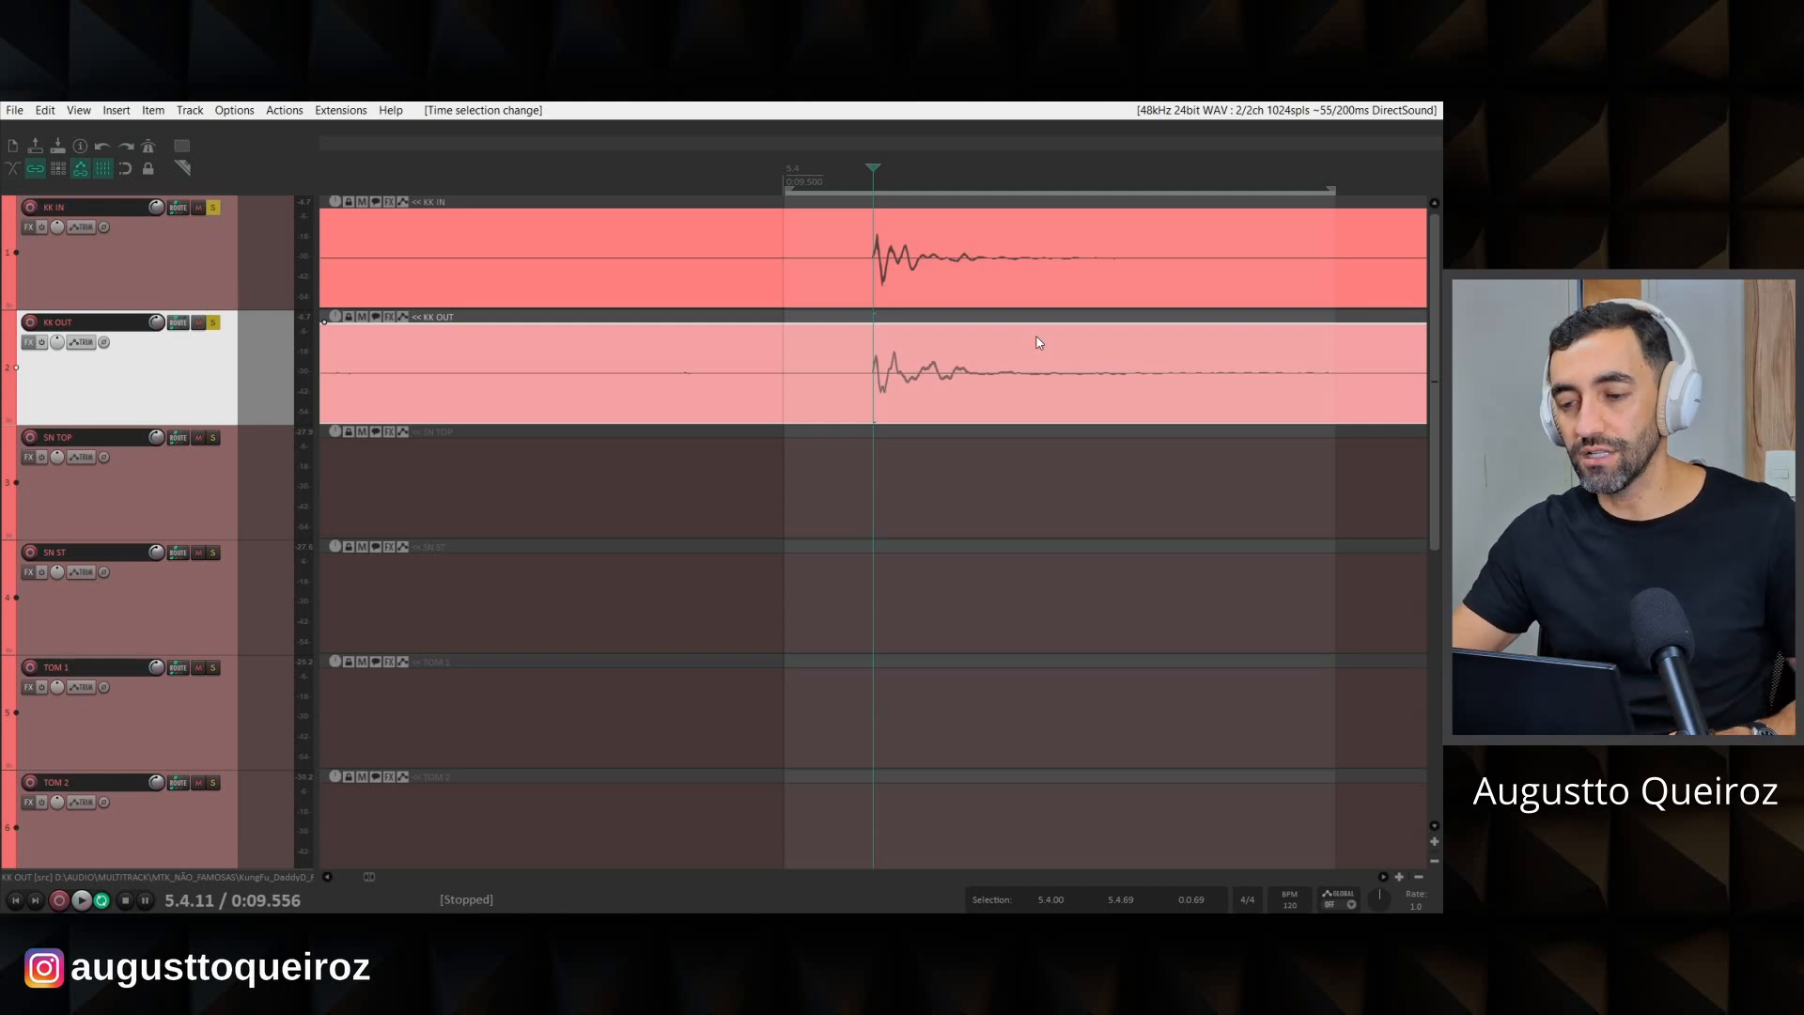
key("Escape")
Turn off the solo on the KK IN and KK OUT tracks.
scroll(919, 359, "down", 3)
scroll(919, 360, "down", 3)
scroll(826, 361, "down", 4)
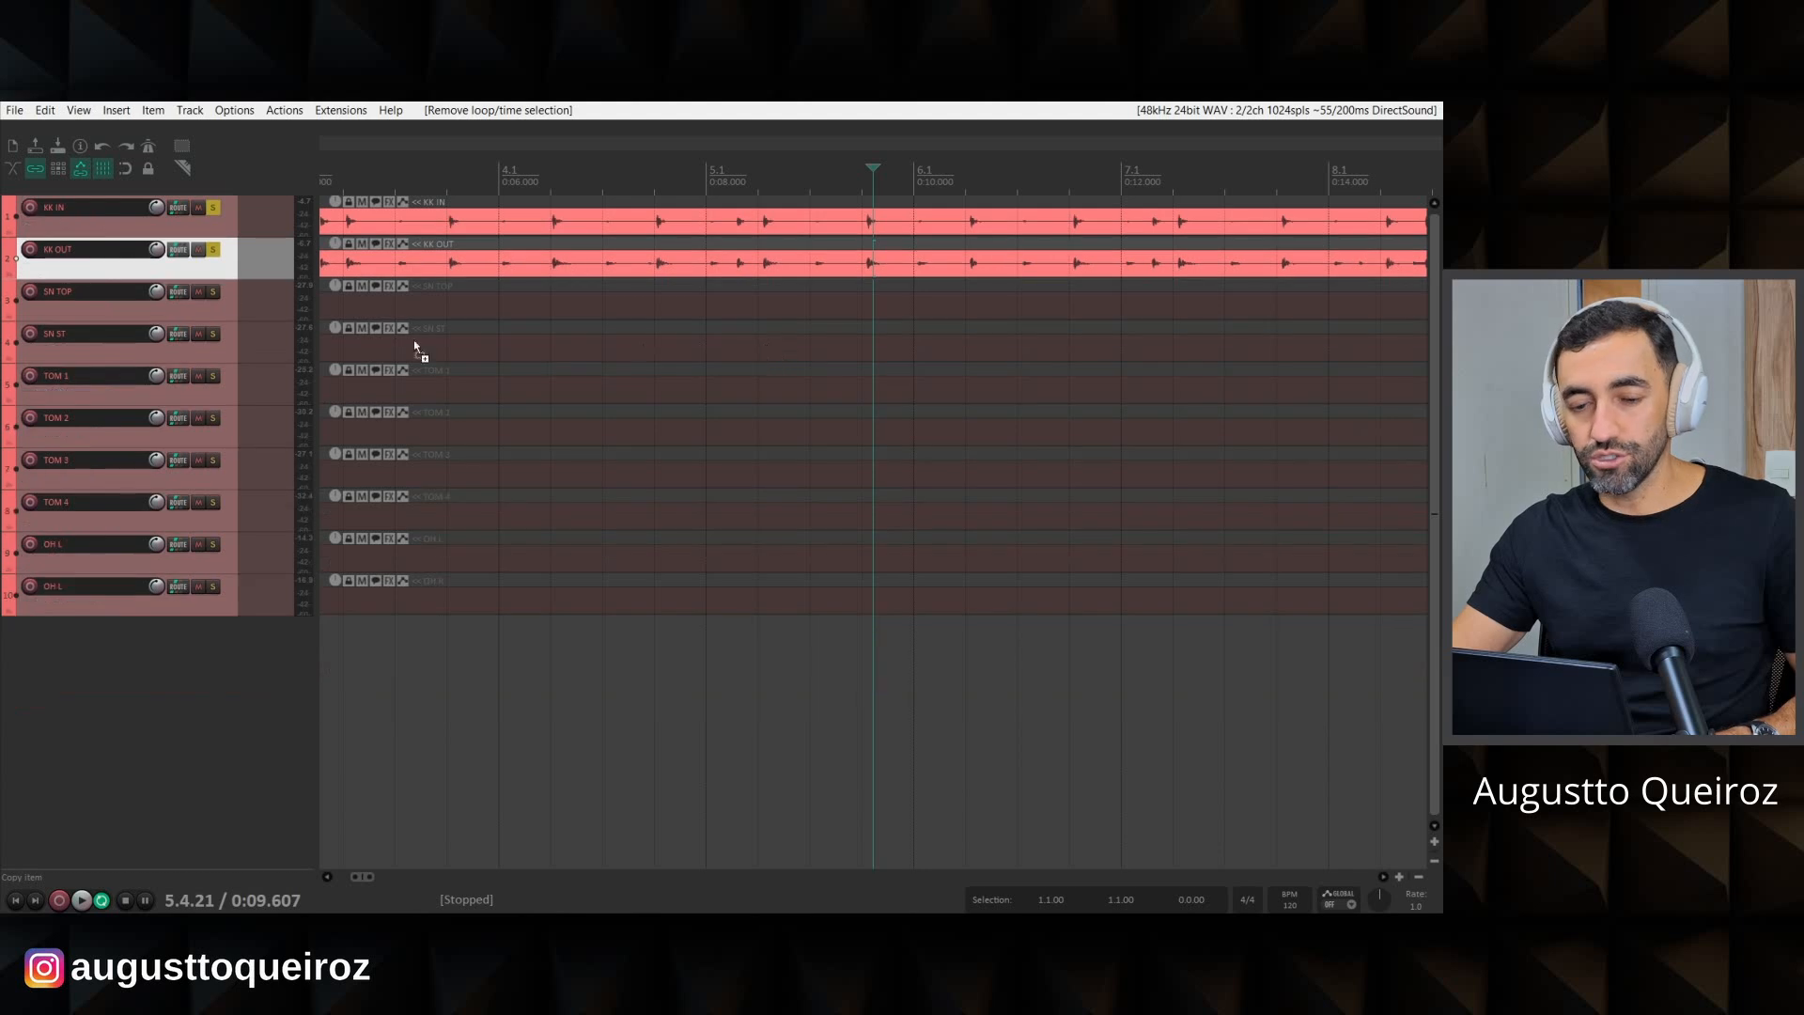
left_click(214, 249)
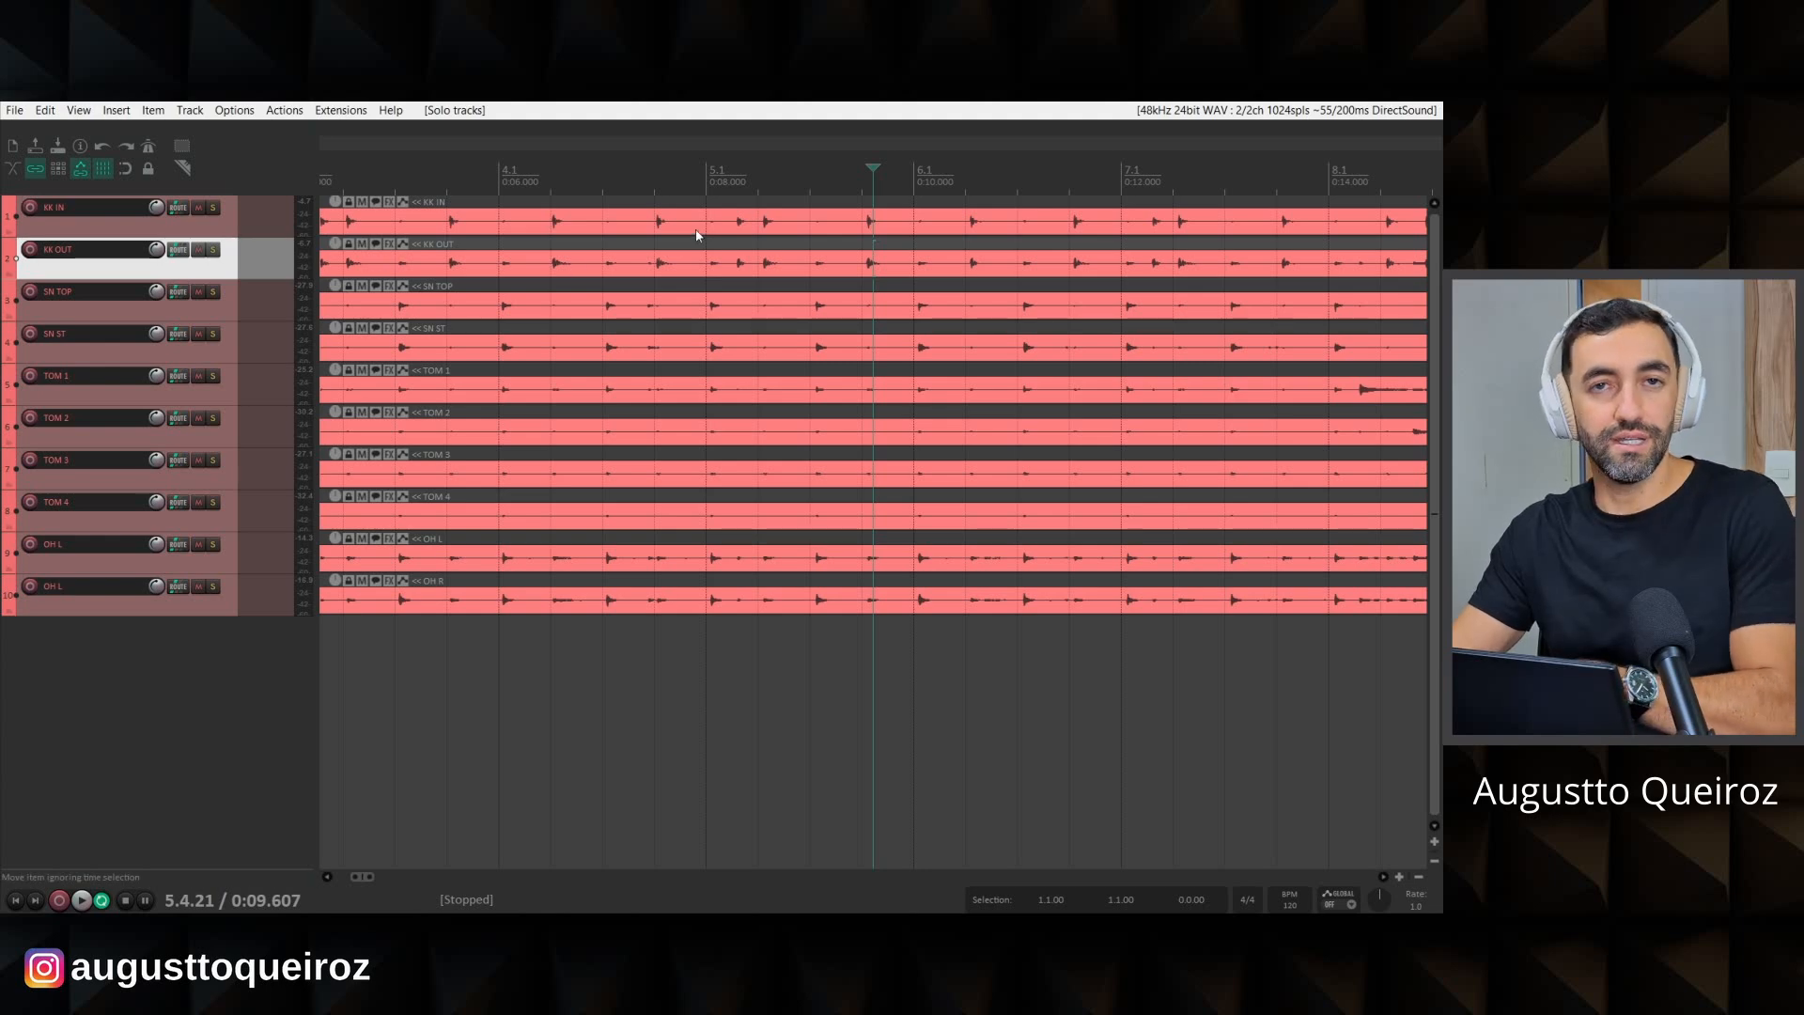
Select the SN TOP and SN ST tracks and place the edit cursor at 5.3.25, near the snare hit.
left_click(184, 313)
left_click(191, 351, "ctrl")
scroll(222, 580, "up", 3)
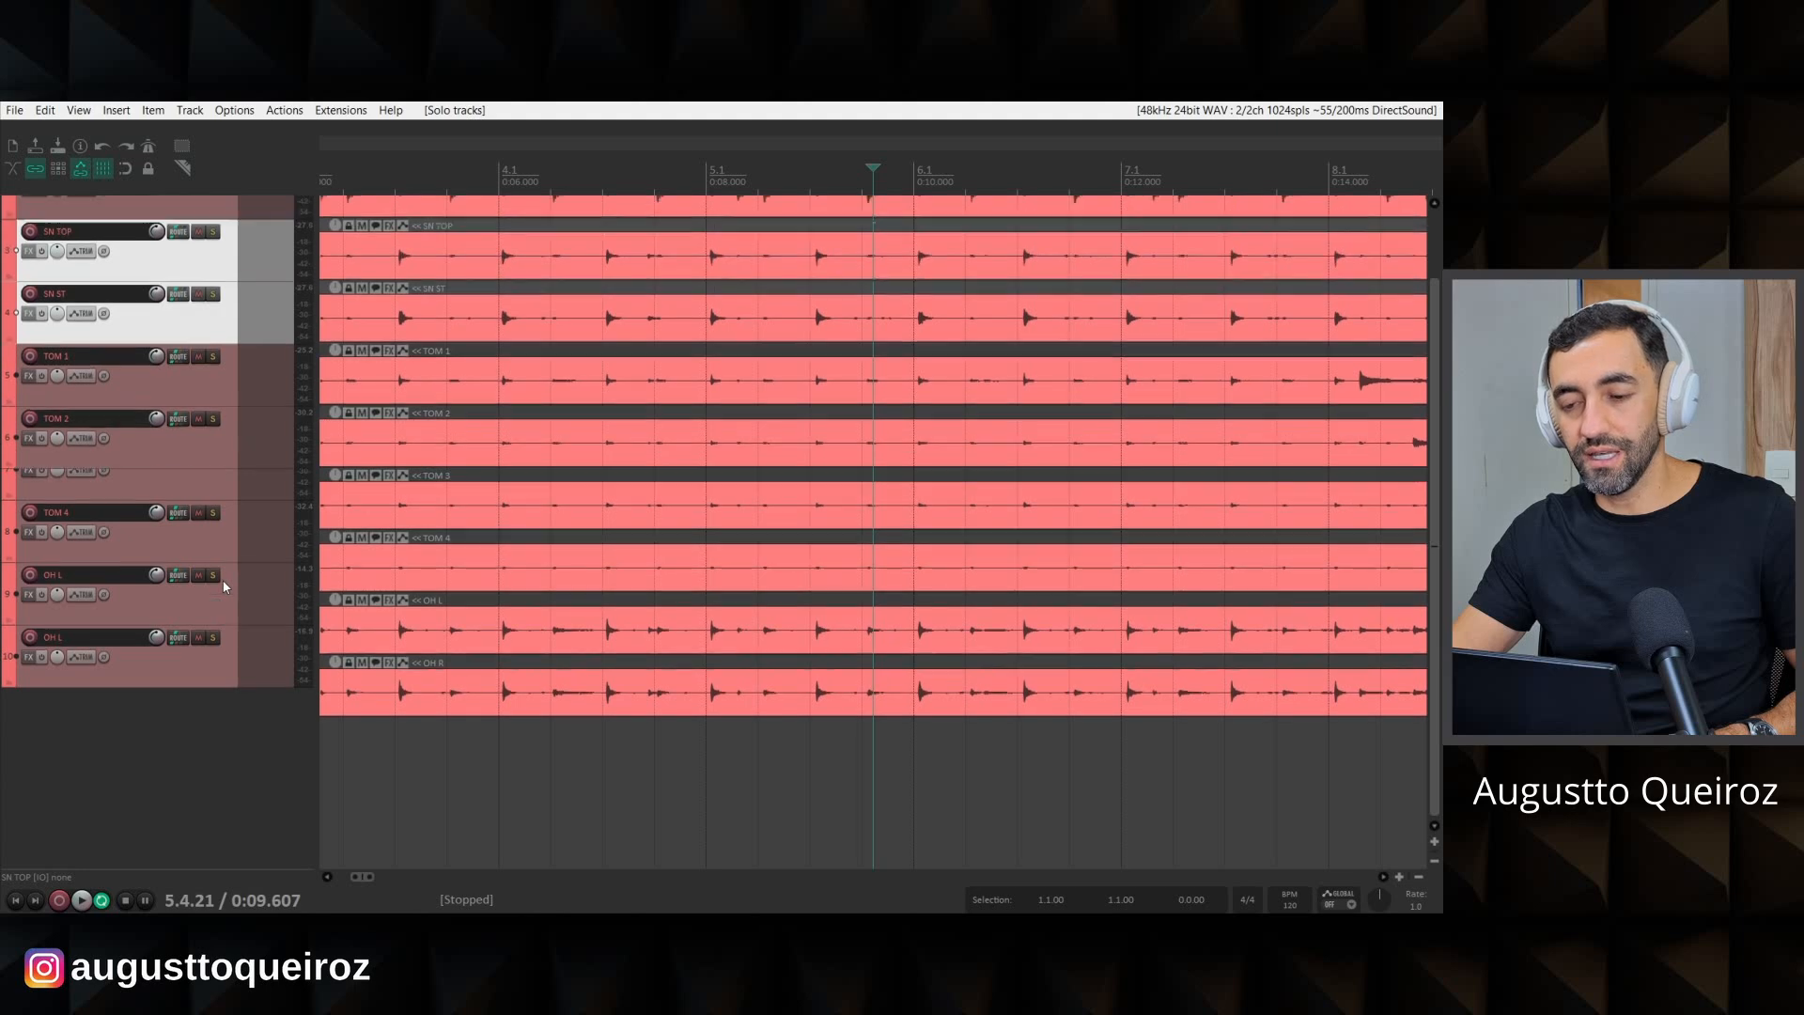
scroll(222, 578, "up", 2)
scroll(889, 380, "up", 6)
scroll(823, 363, "down", 3)
left_click(733, 178)
scroll(845, 316, "up", 7)
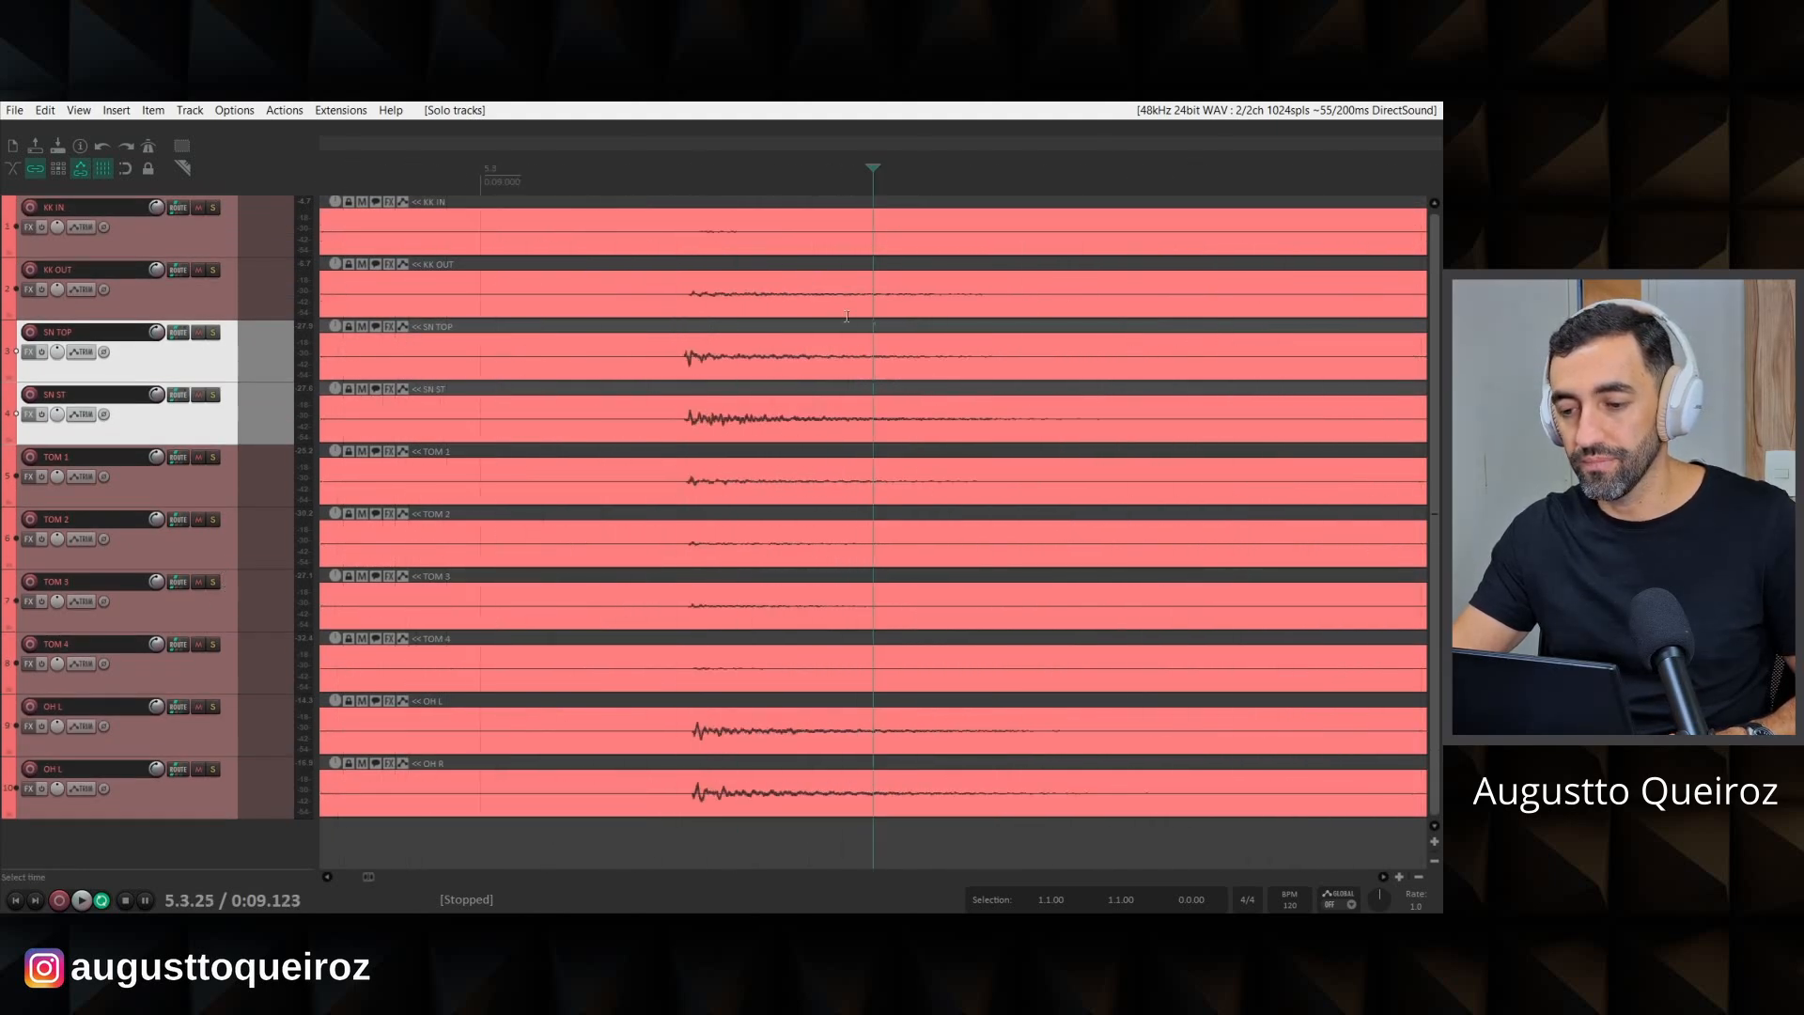
scroll(799, 442, "up", 4)
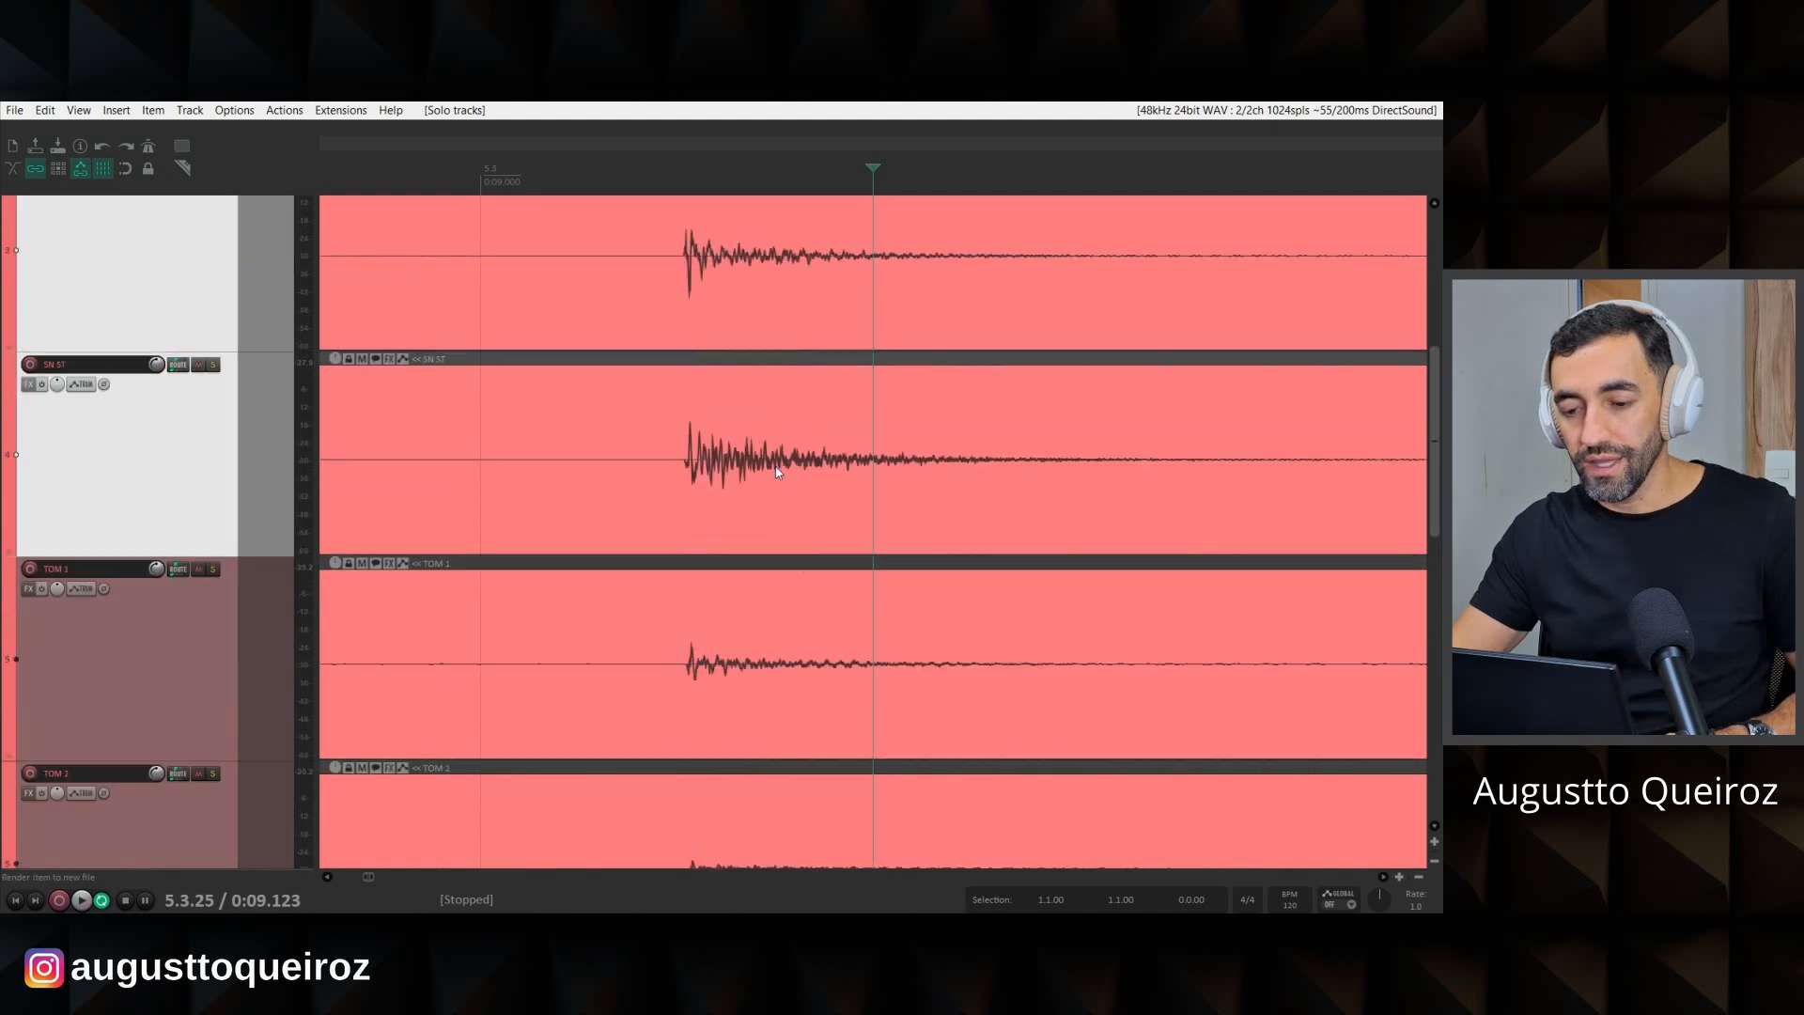
Move the edit cursor to the snare hit at 5.3.14 and compare the SN TOP and SN ST waveforms' polarity.
left_click(697, 185)
scroll(848, 319, "up", 5)
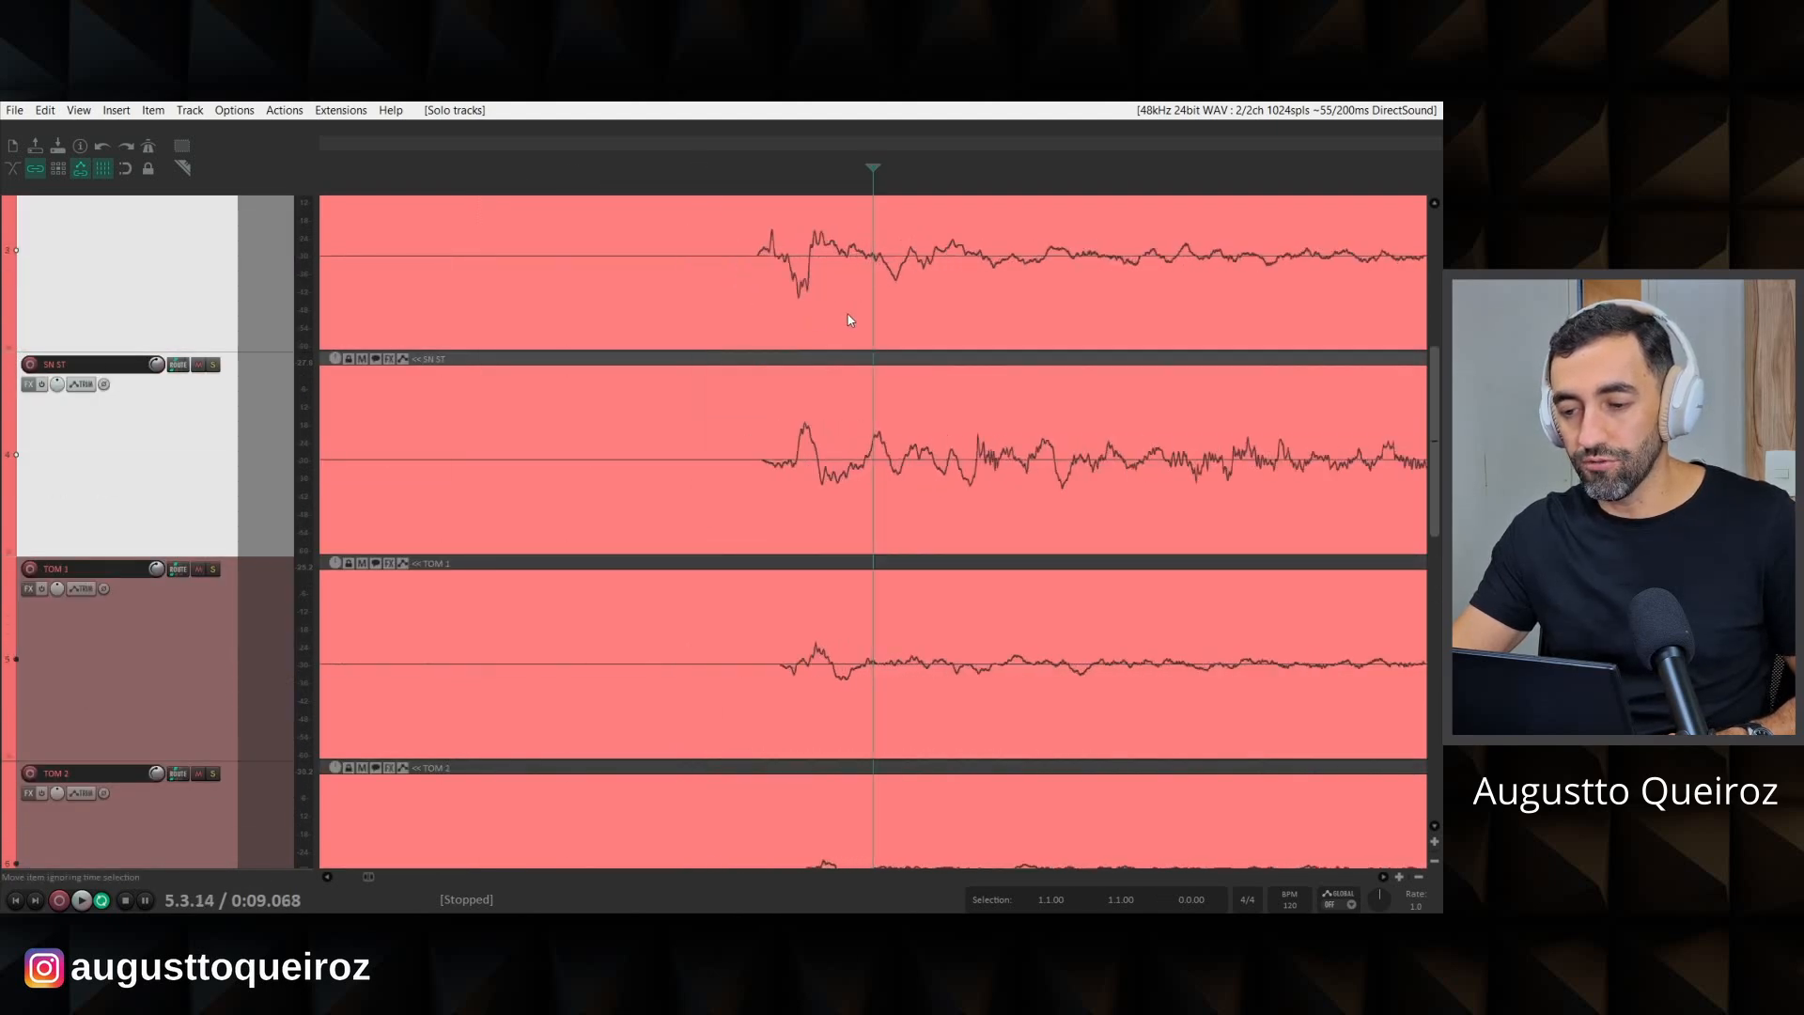
scroll(761, 255, "up", 2)
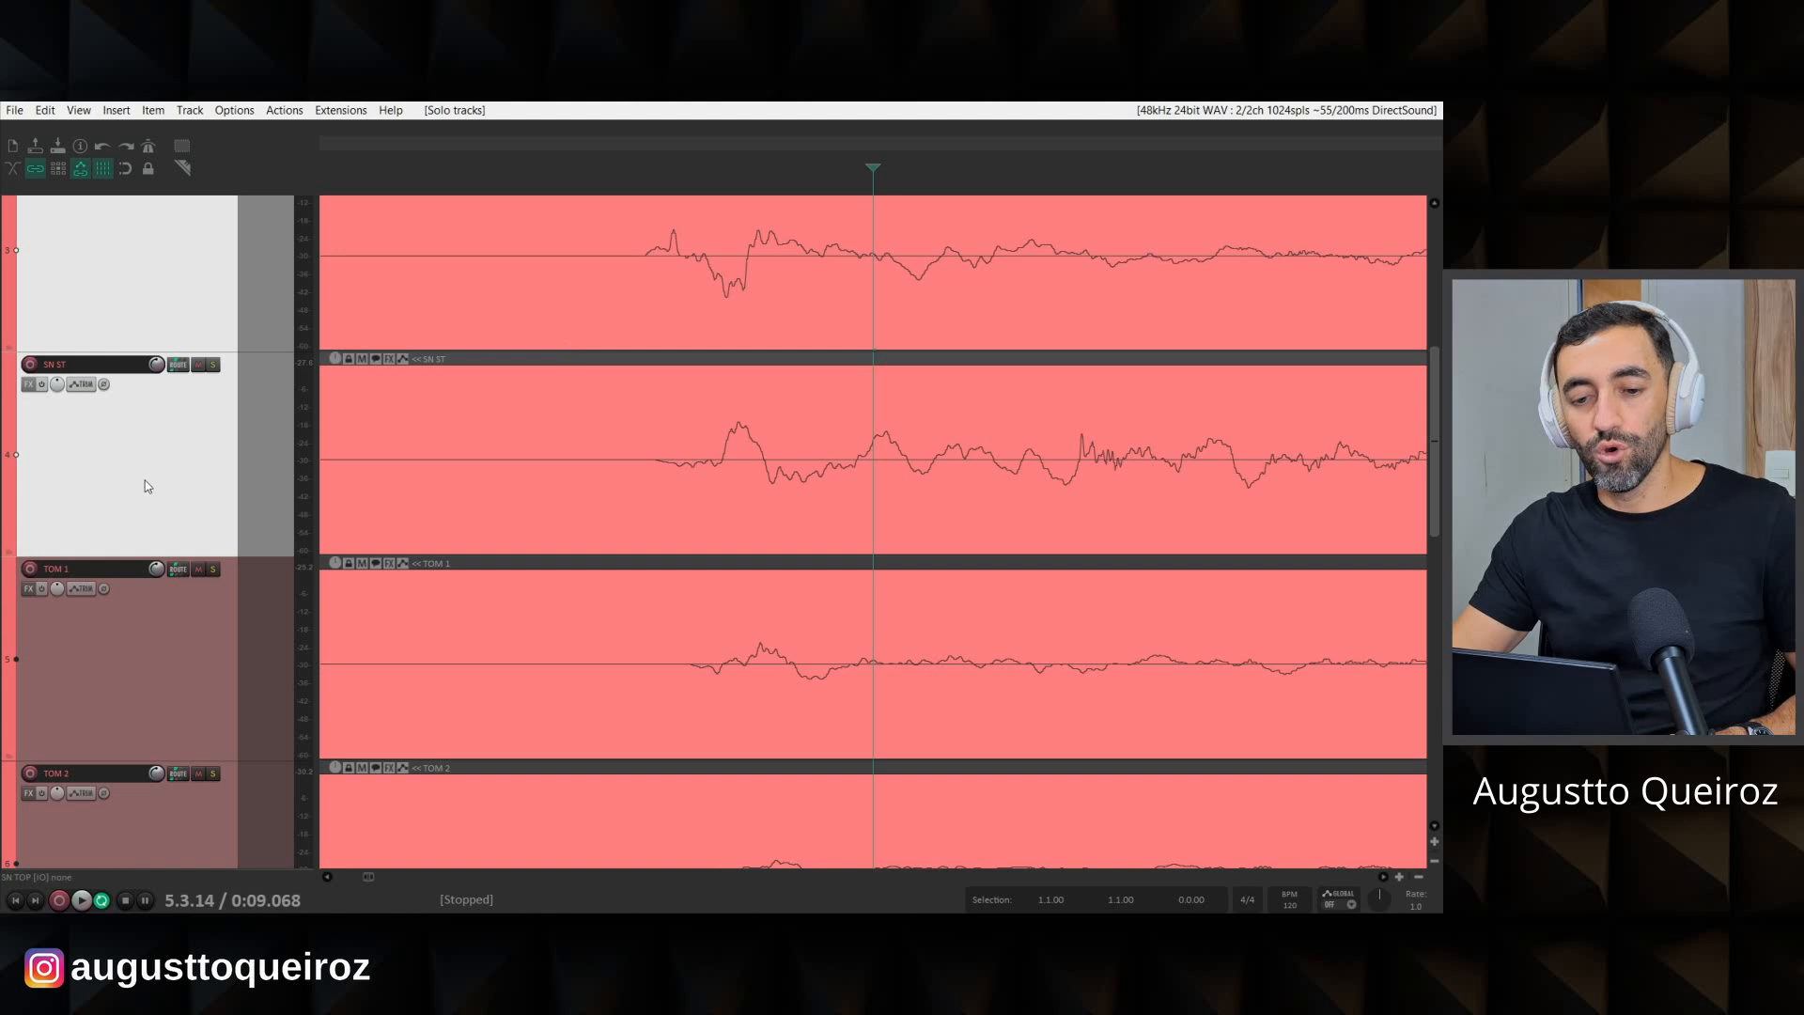
scroll(144, 482, "up", 3)
scroll(145, 482, "down", 1)
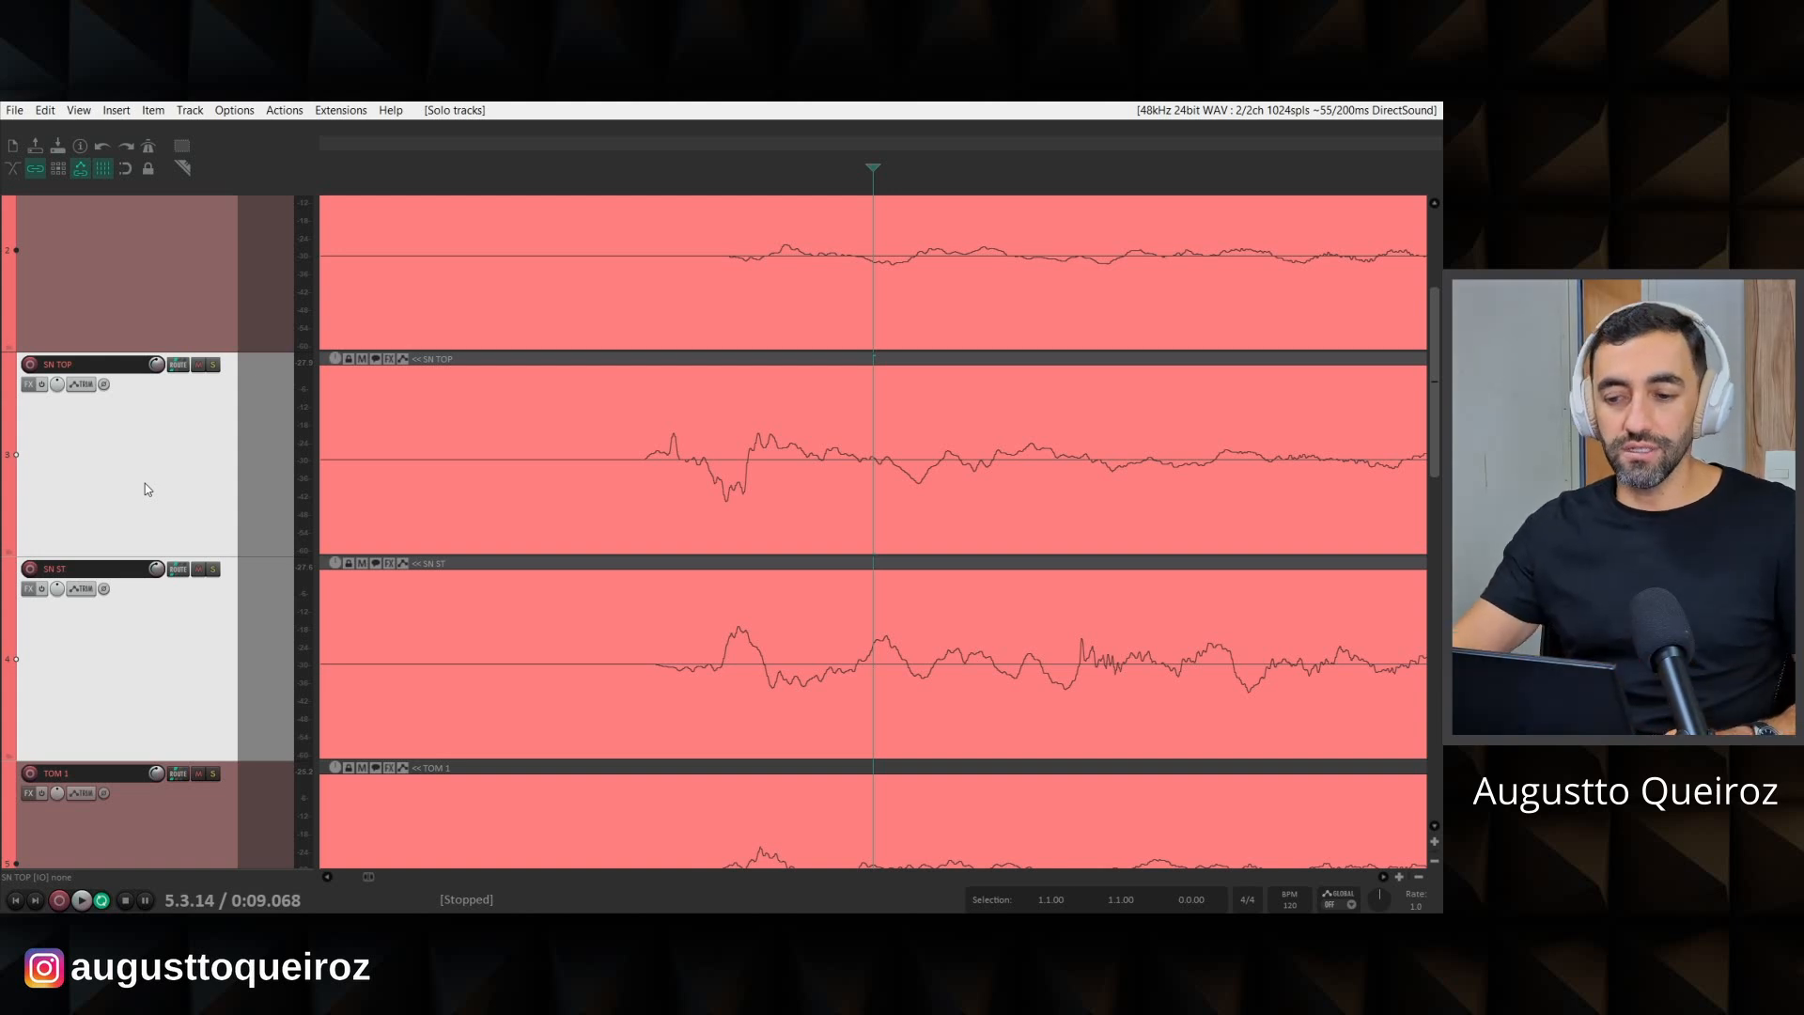
Mark the delay between the snare onsets on SN TOP and SN ST with a time selection and clear it.
left_click(679, 368)
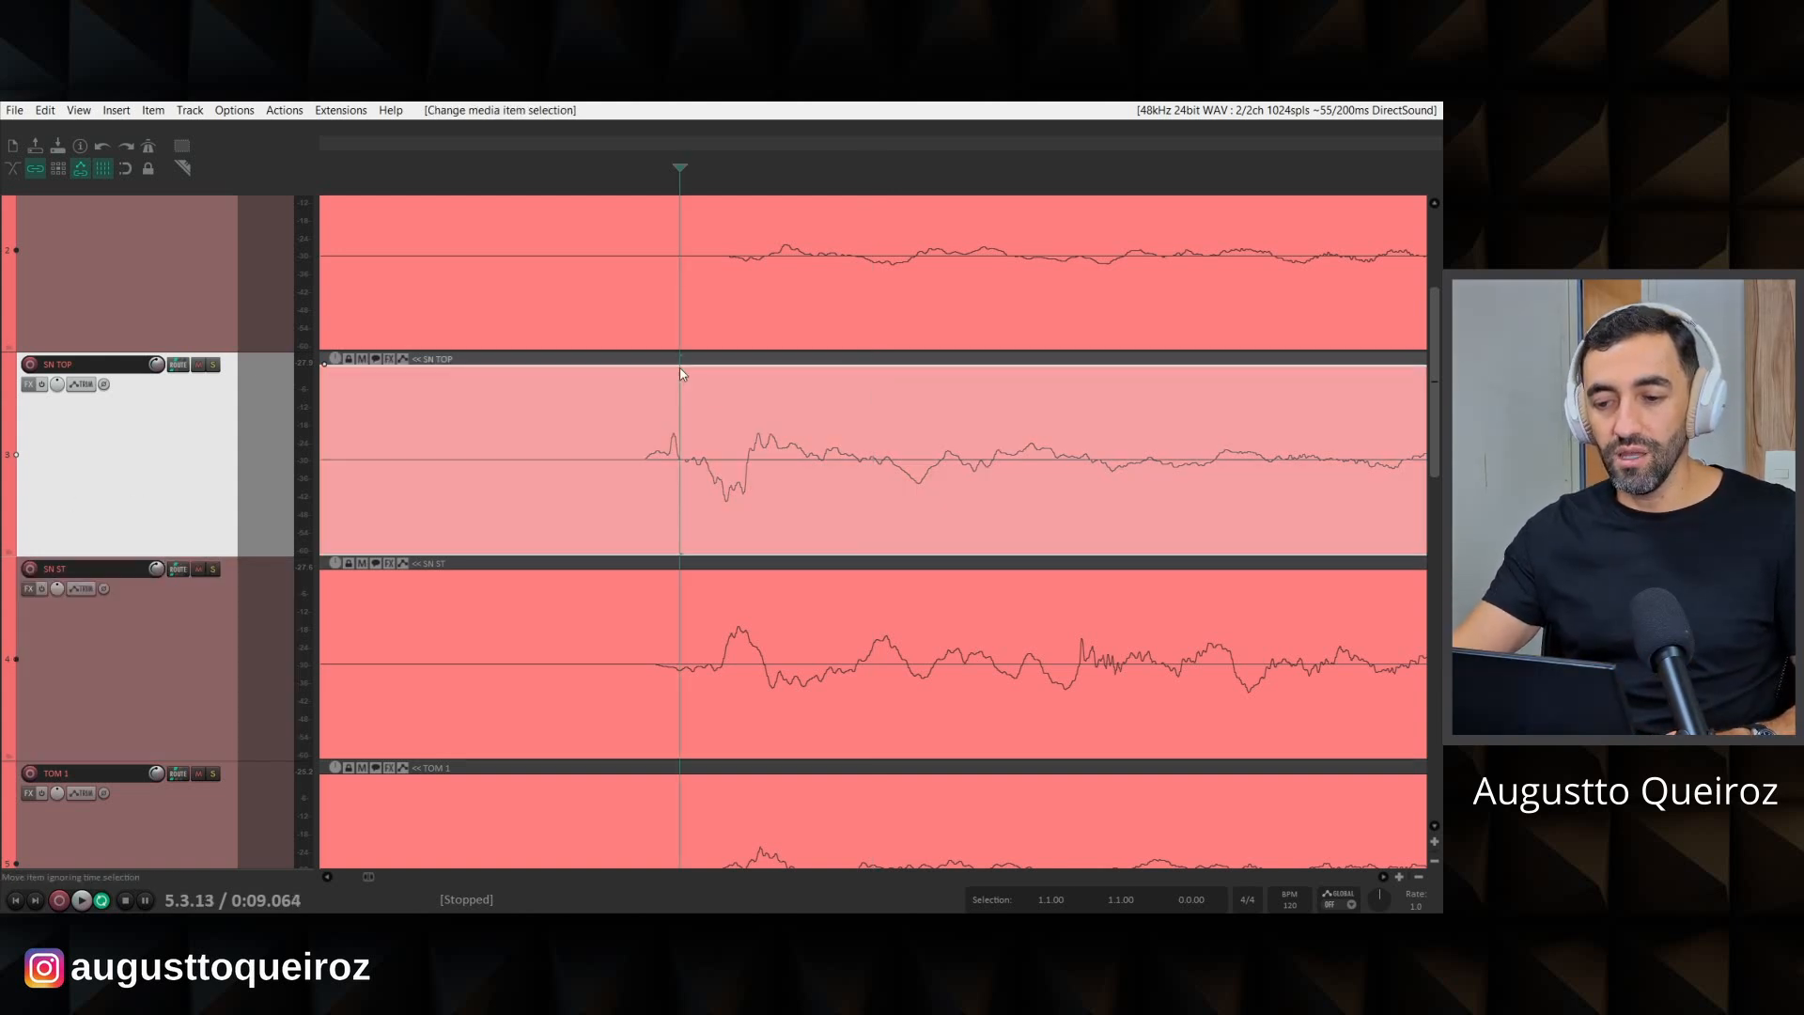
left_click_drag(779, 361, 813, 391)
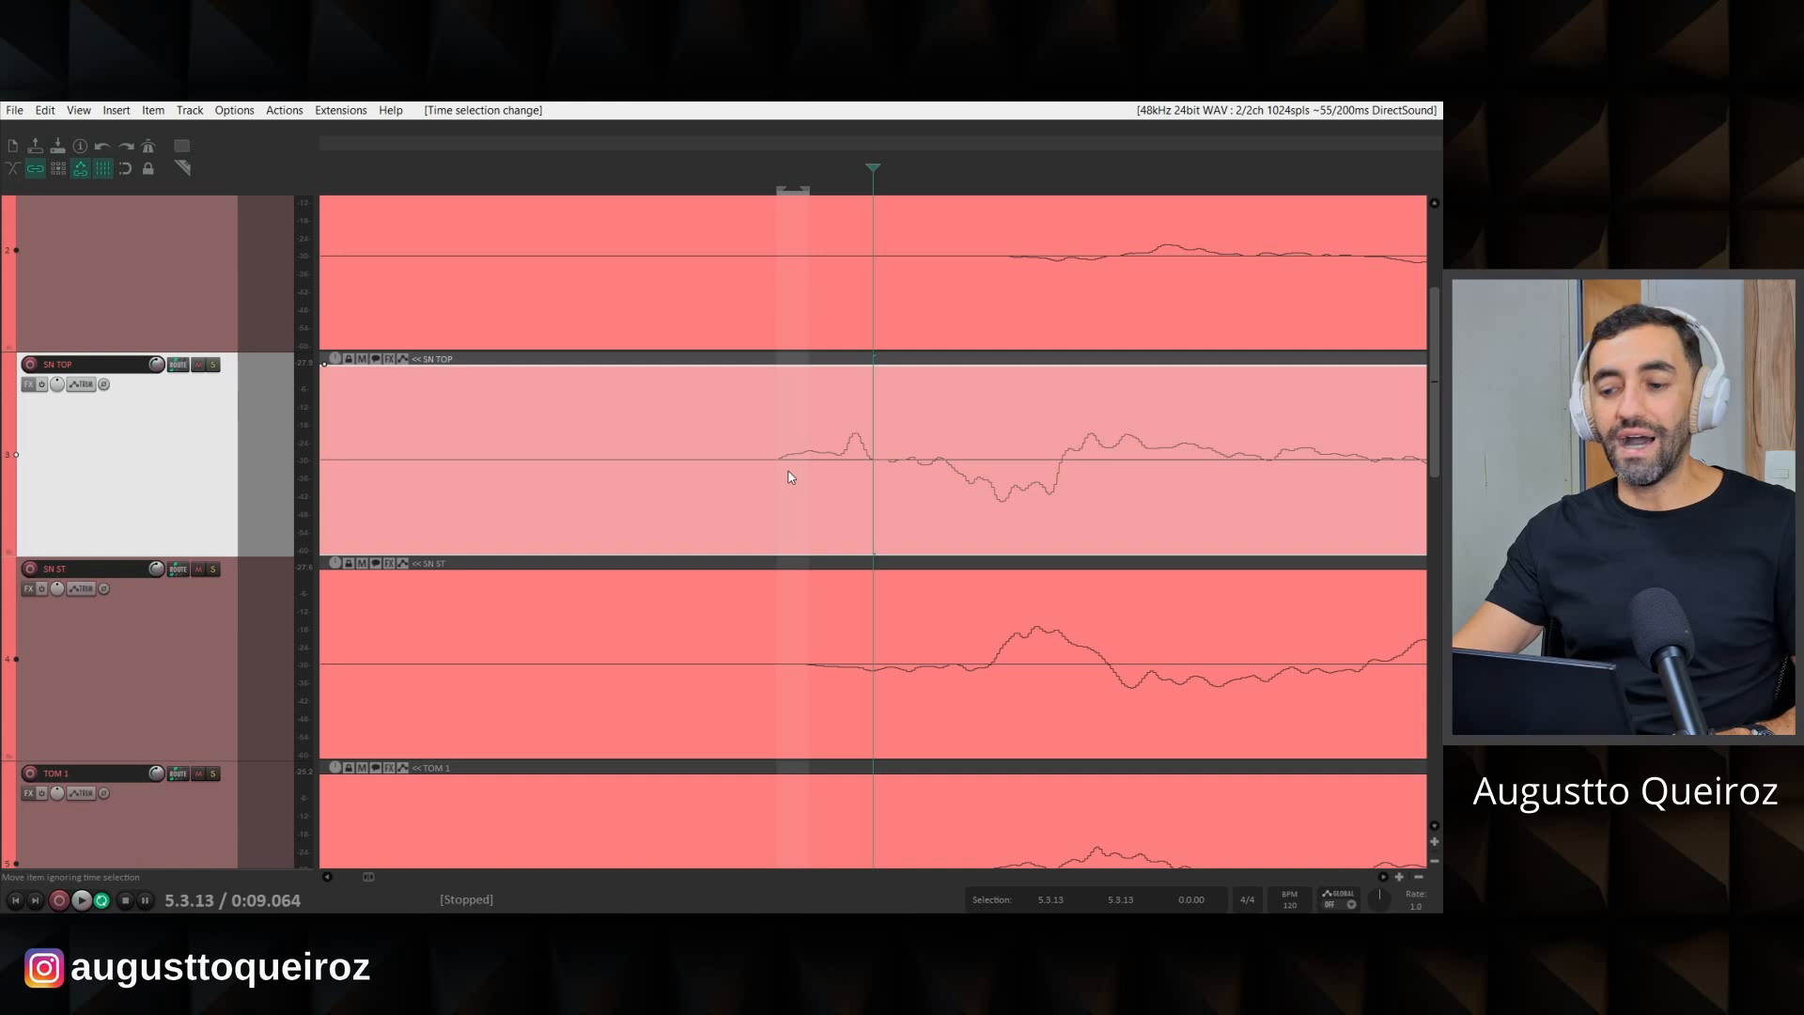
scroll(823, 494, "down", 5)
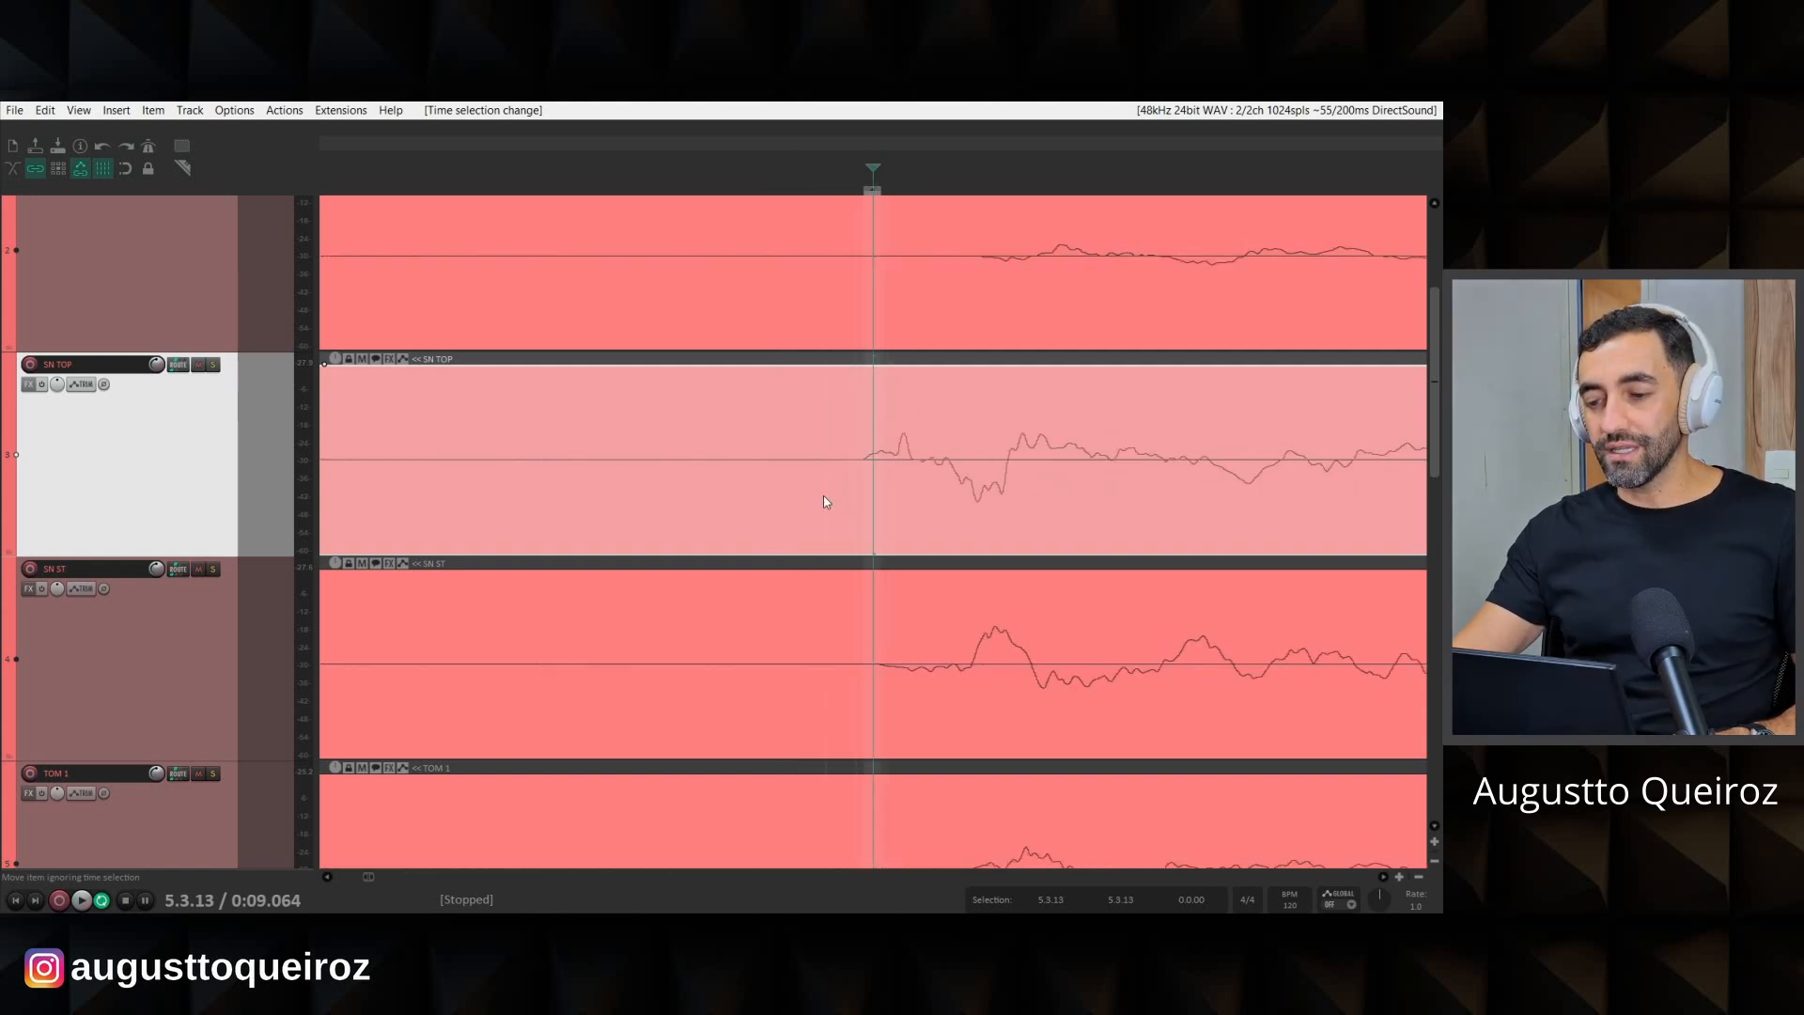
key("Escape")
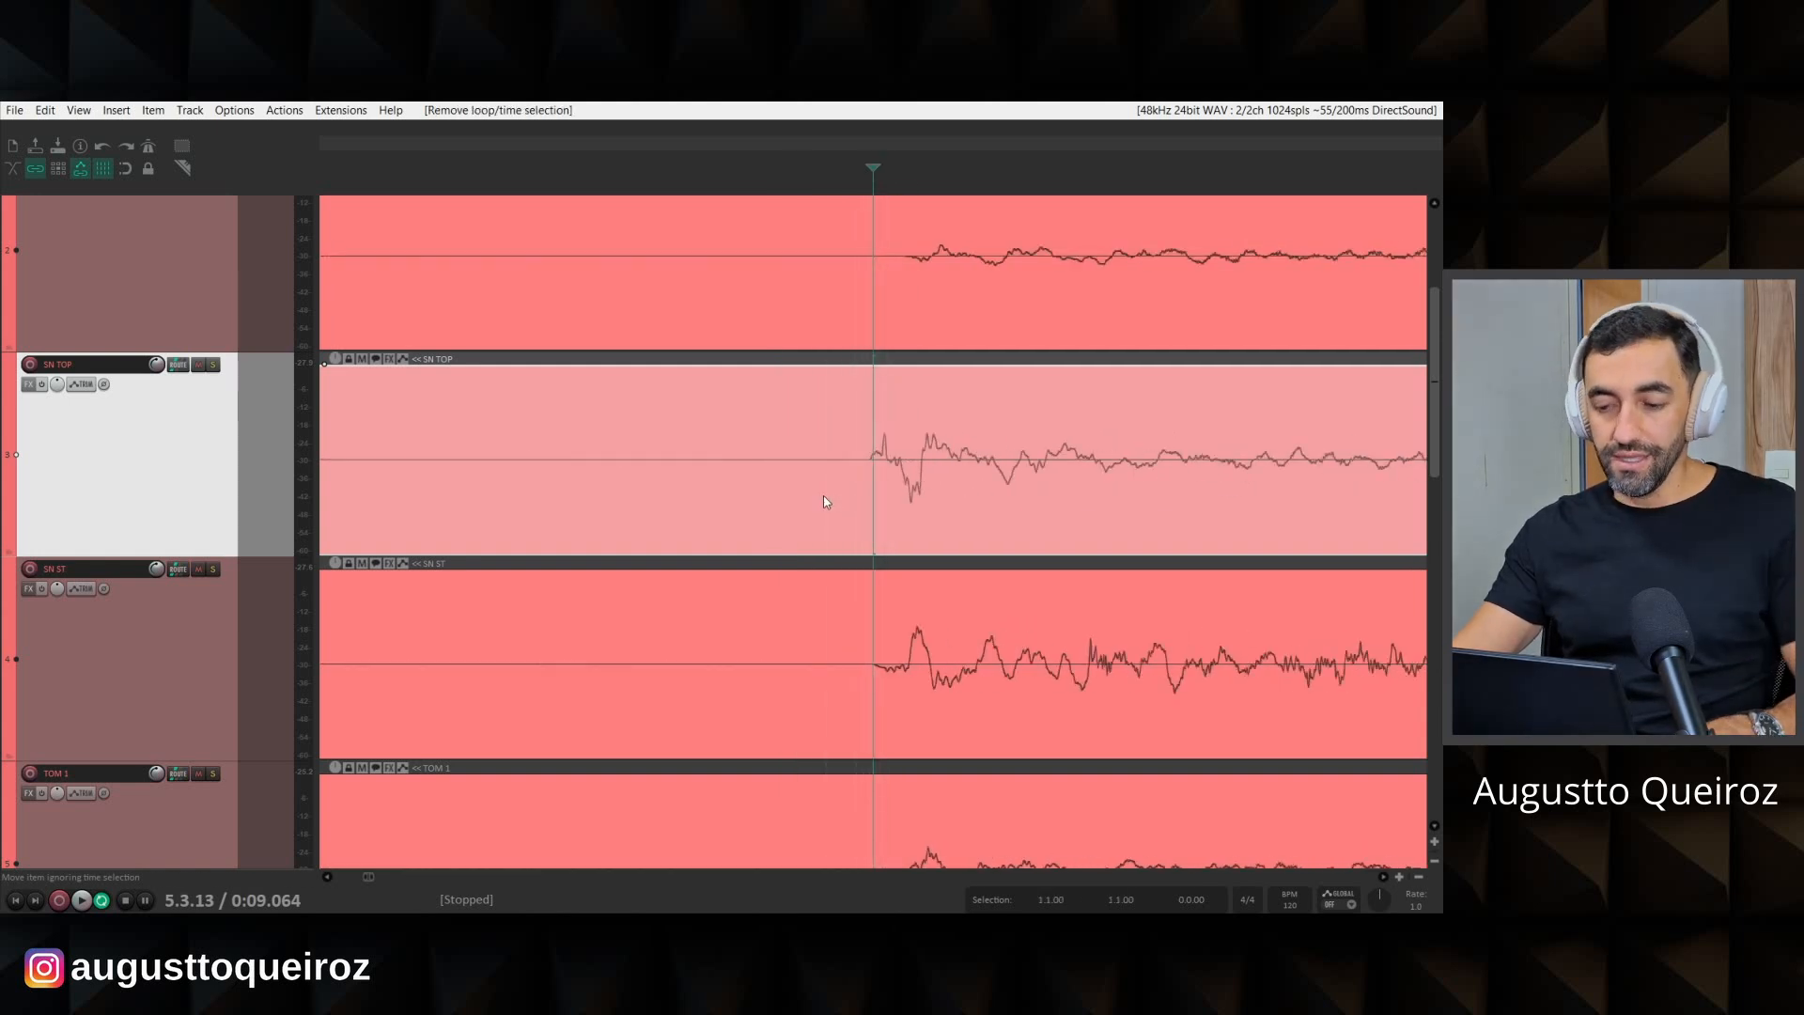
left_click(892, 475)
scroll(892, 477, "up", 2)
scroll(891, 479, "down", 2)
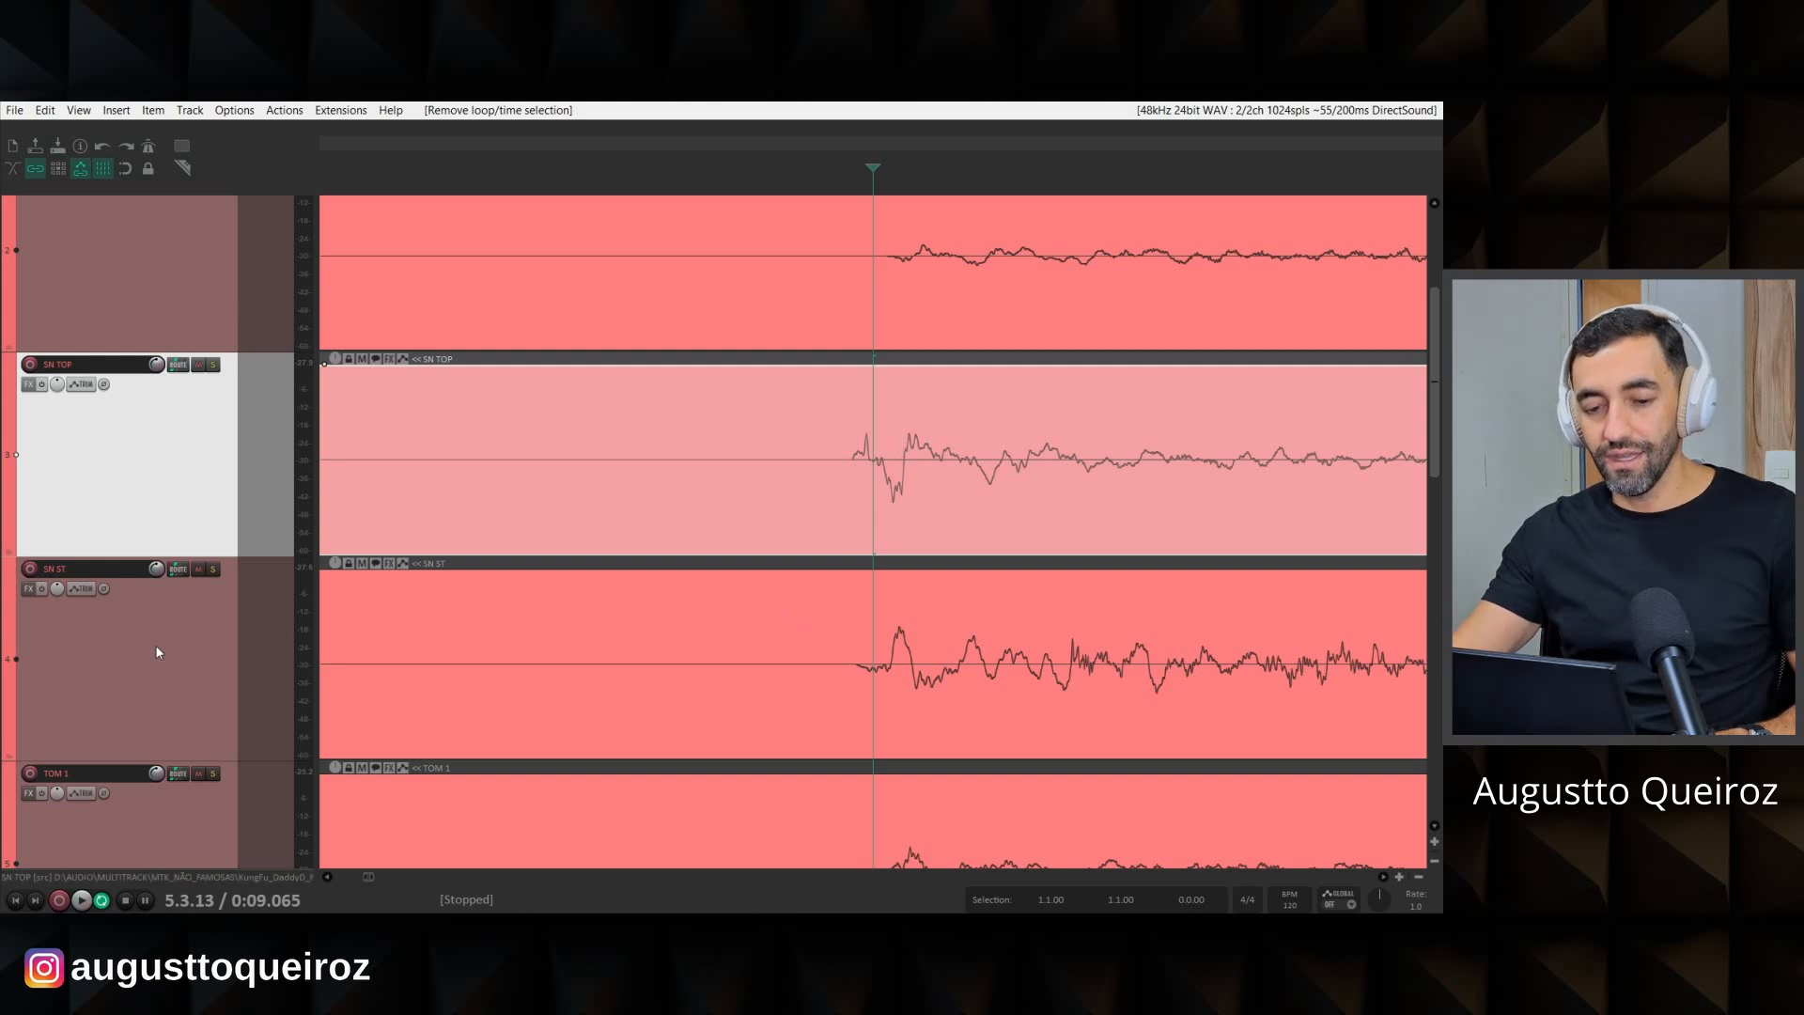
Try the phase inversion on the SN ST track.
left_click(120, 604)
left_click(104, 589)
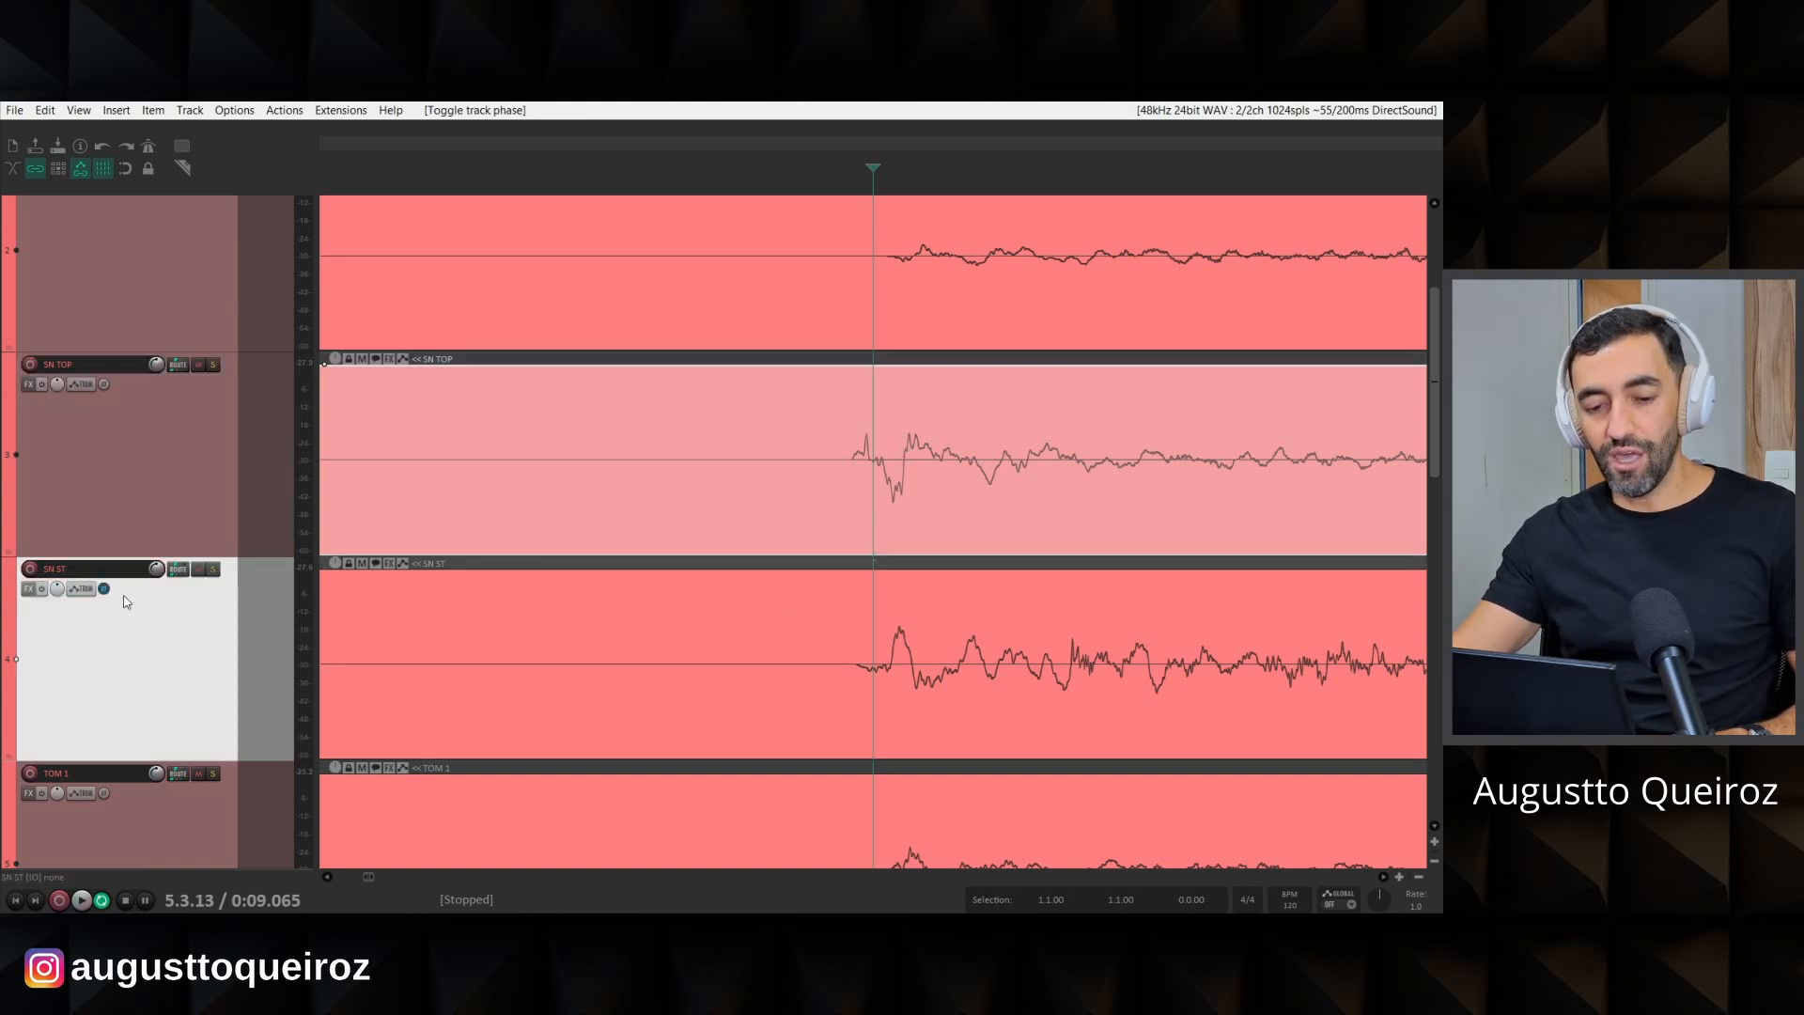
scroll(745, 560, "down", 5)
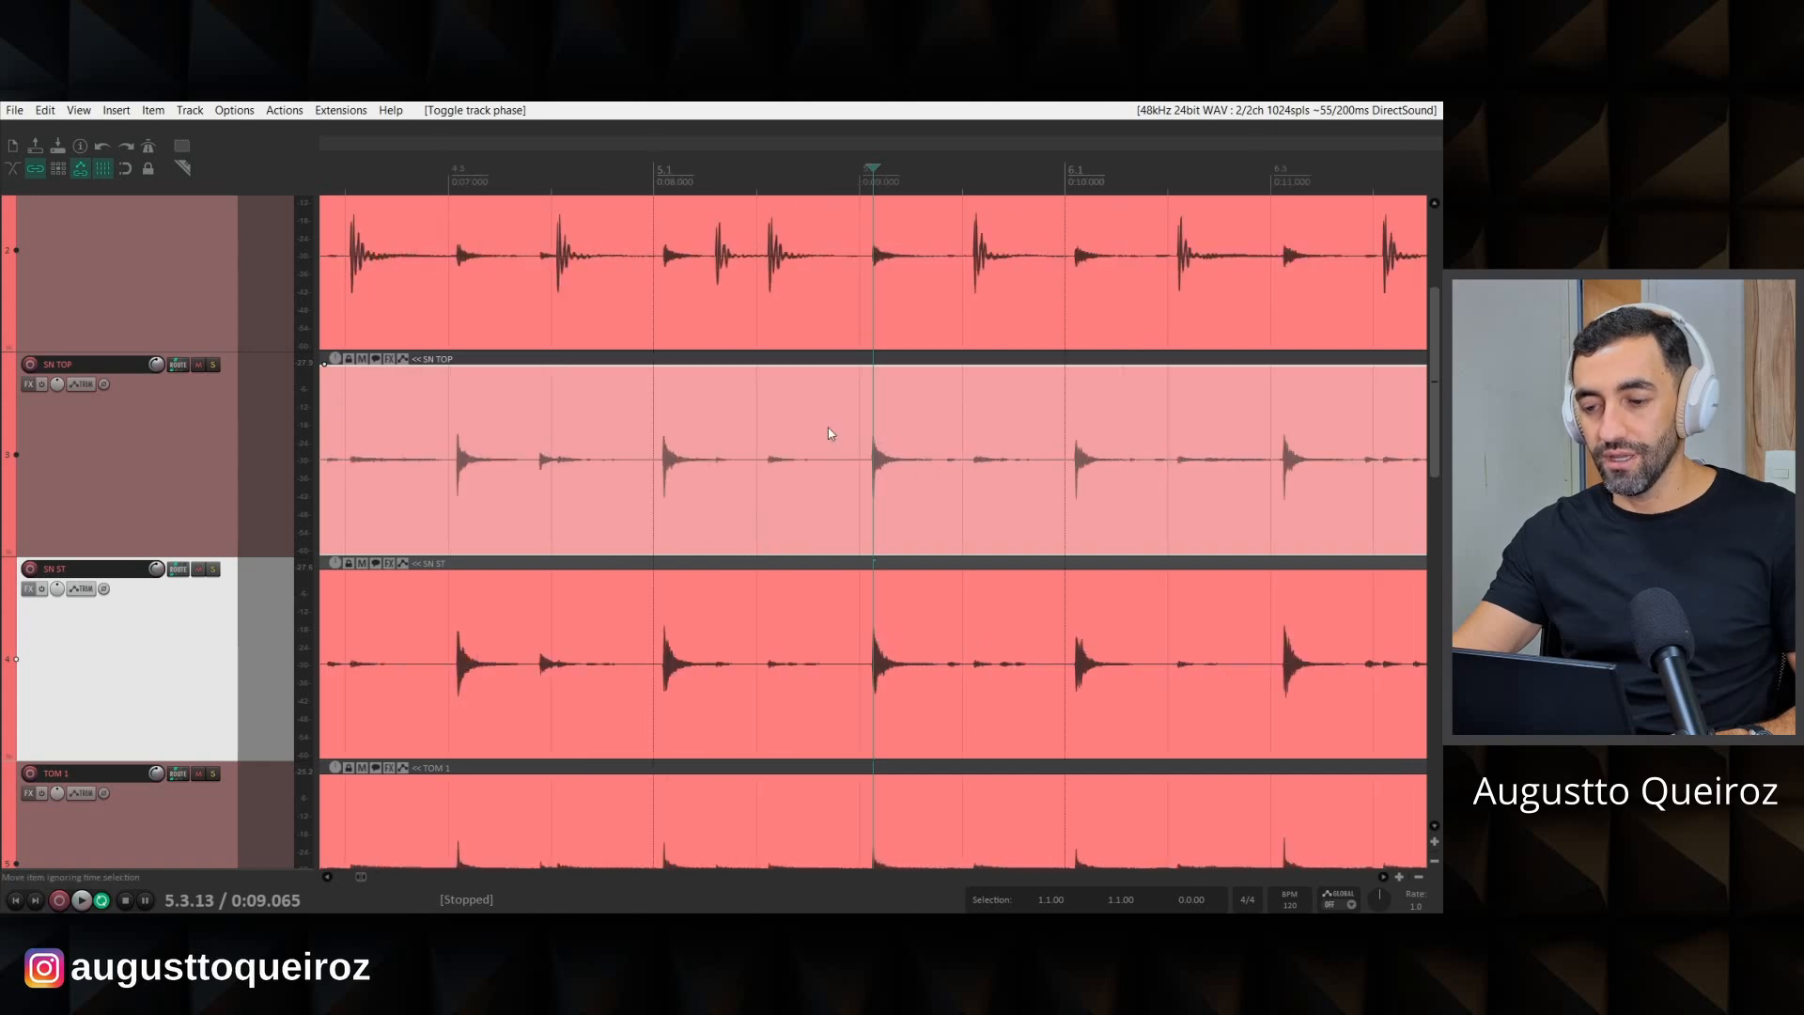
Loop the range from 5.2.86 to 5.3.82, solo SN TOP and SN ST, and play them.
left_click_drag(844, 354, 943, 416)
left_click(848, 354)
left_click_drag(215, 568, 212, 426)
key("space")
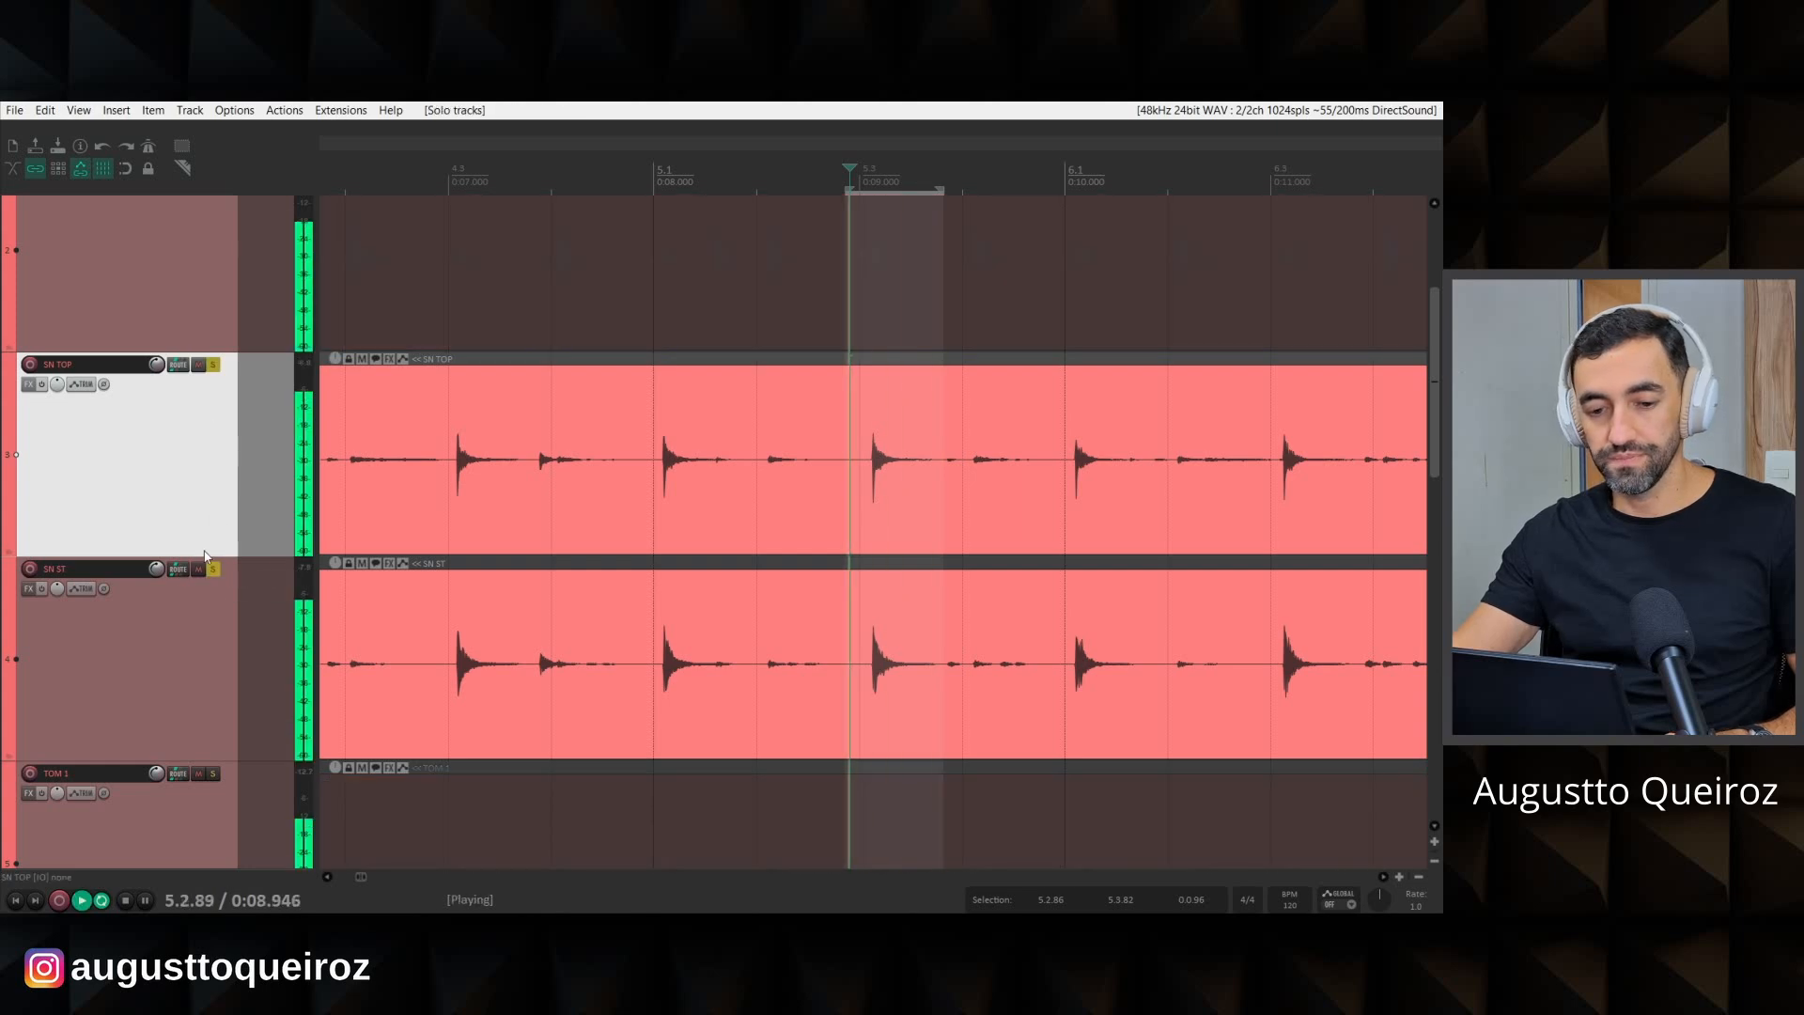
Invert the SN ST track's phase during playback, stop playback, and clear the time selection.
left_click(104, 588)
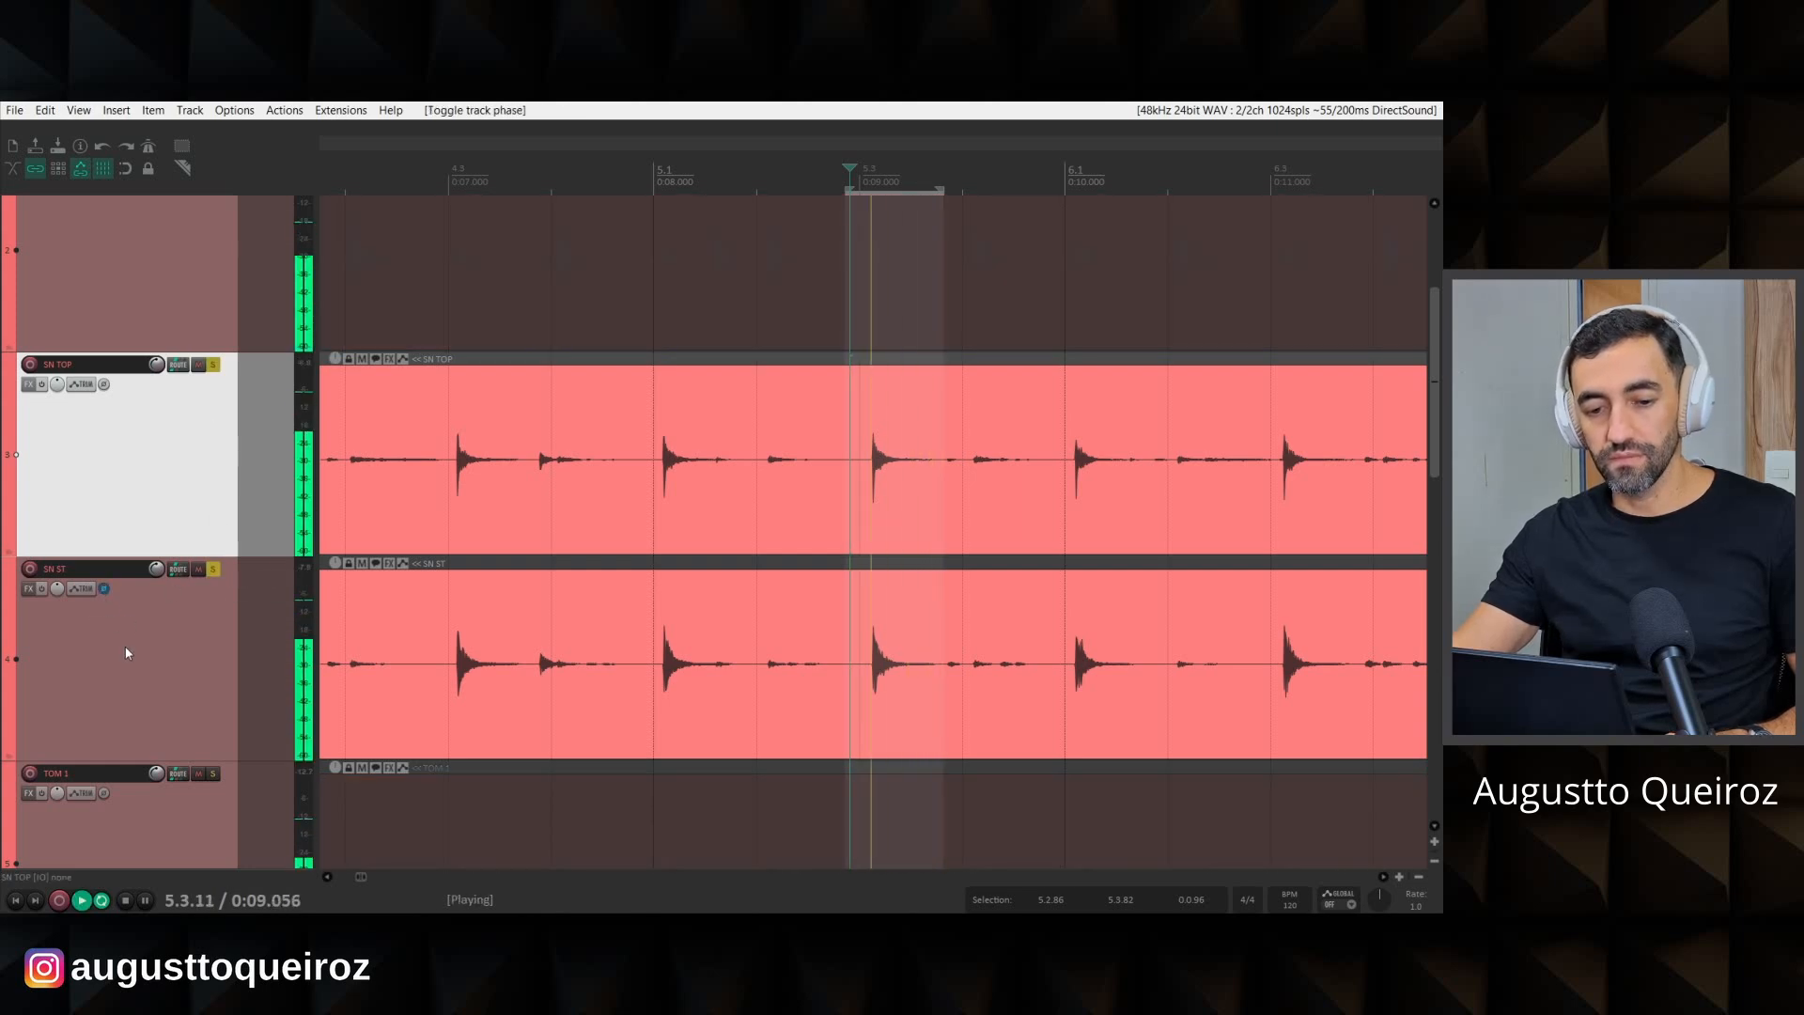
key("space")
scroll(171, 623, "down", 2)
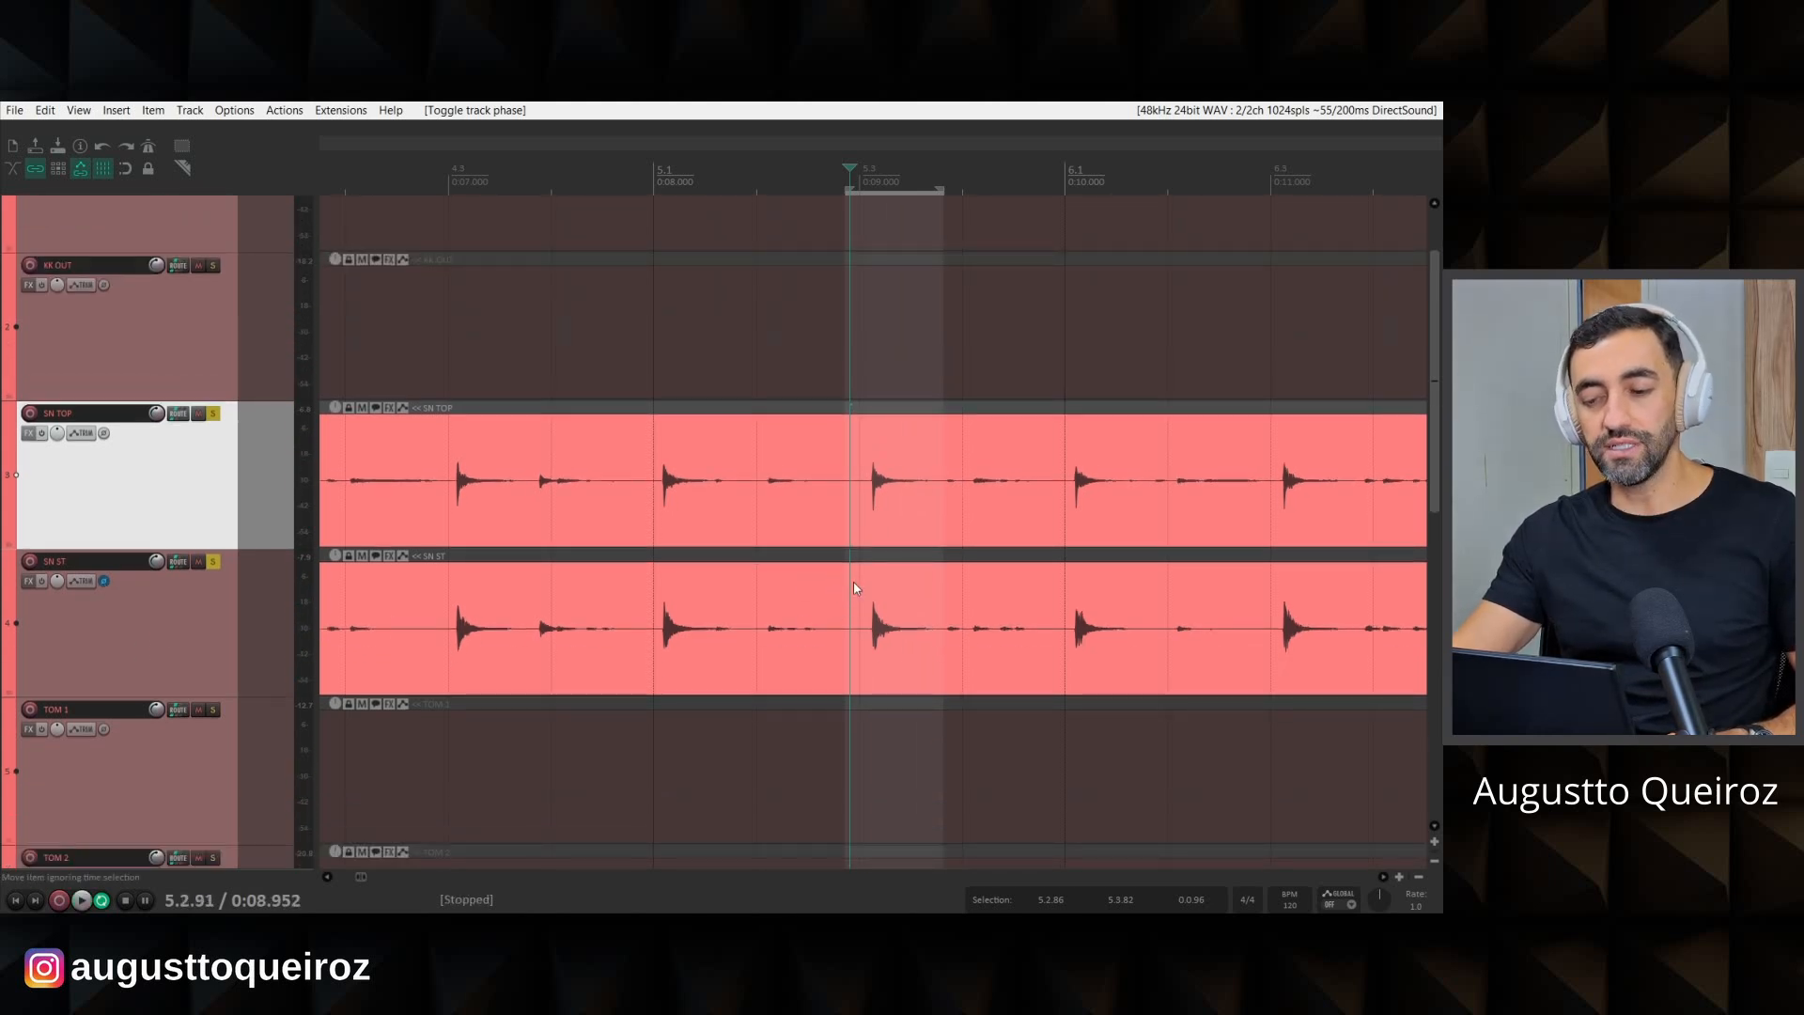
key("Escape")
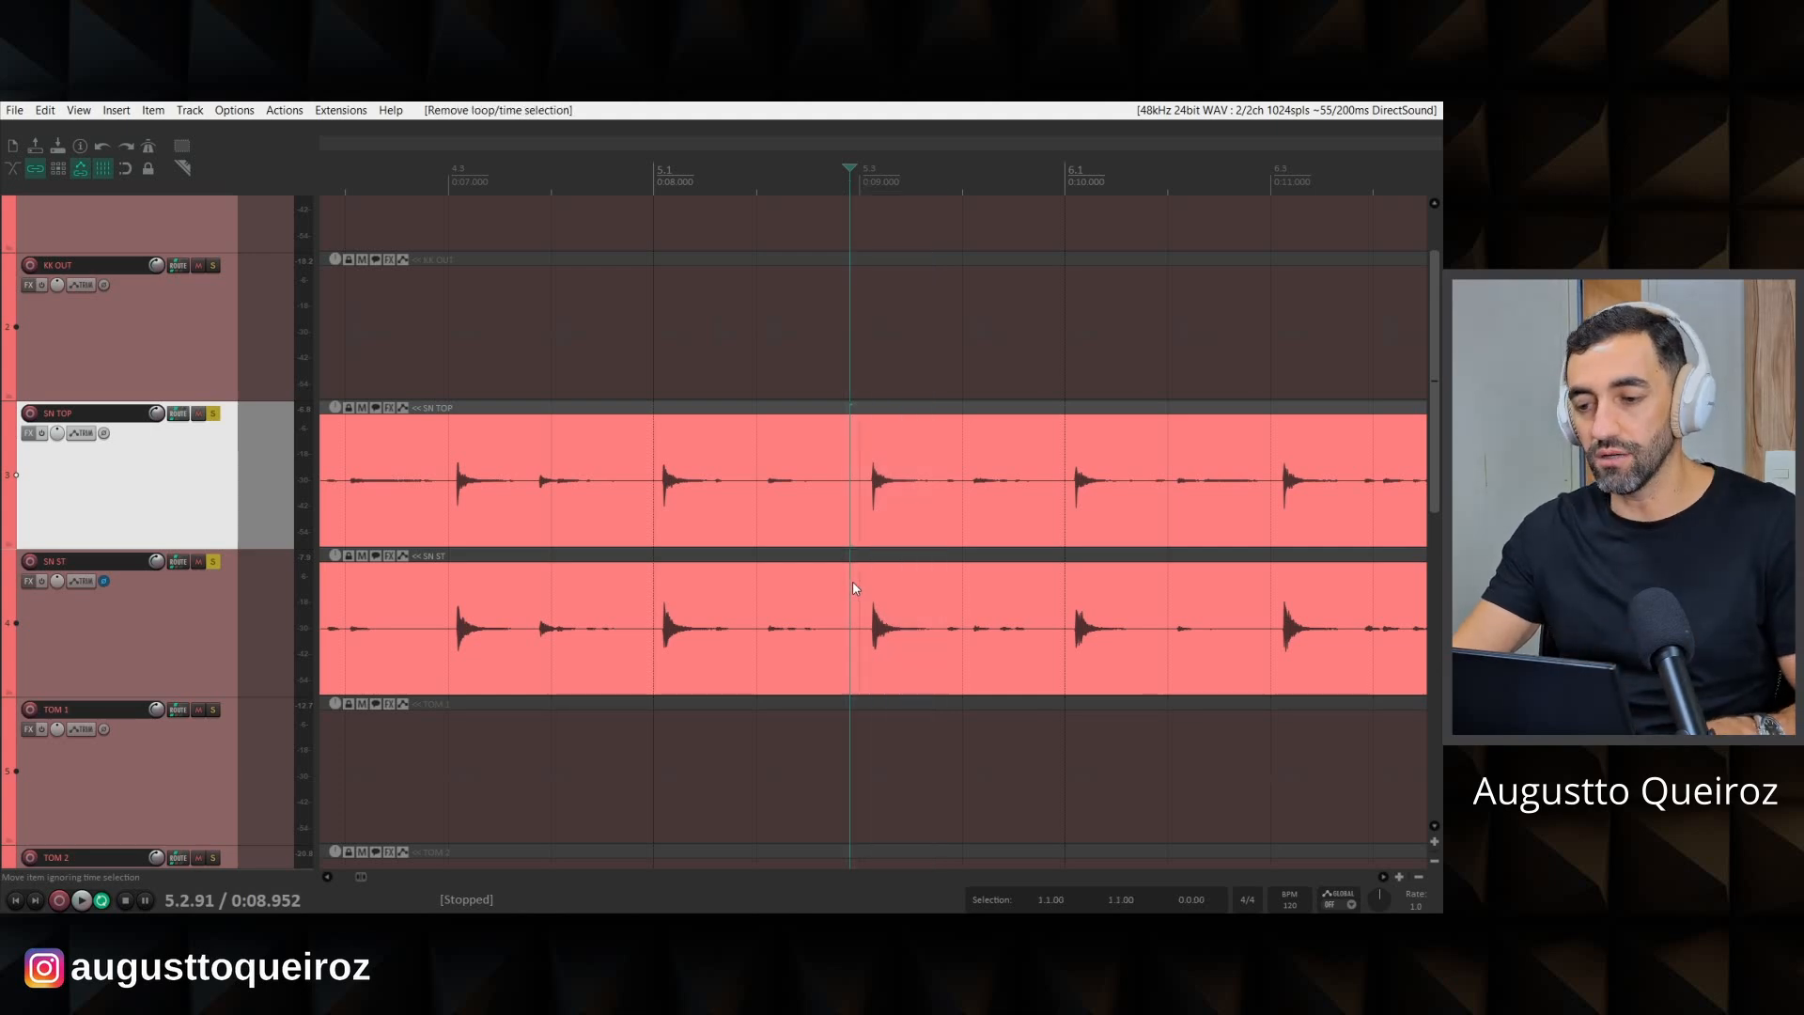
Turn off the solo on both snare tracks and deselect all tracks.
scroll(512, 541, "down", 5)
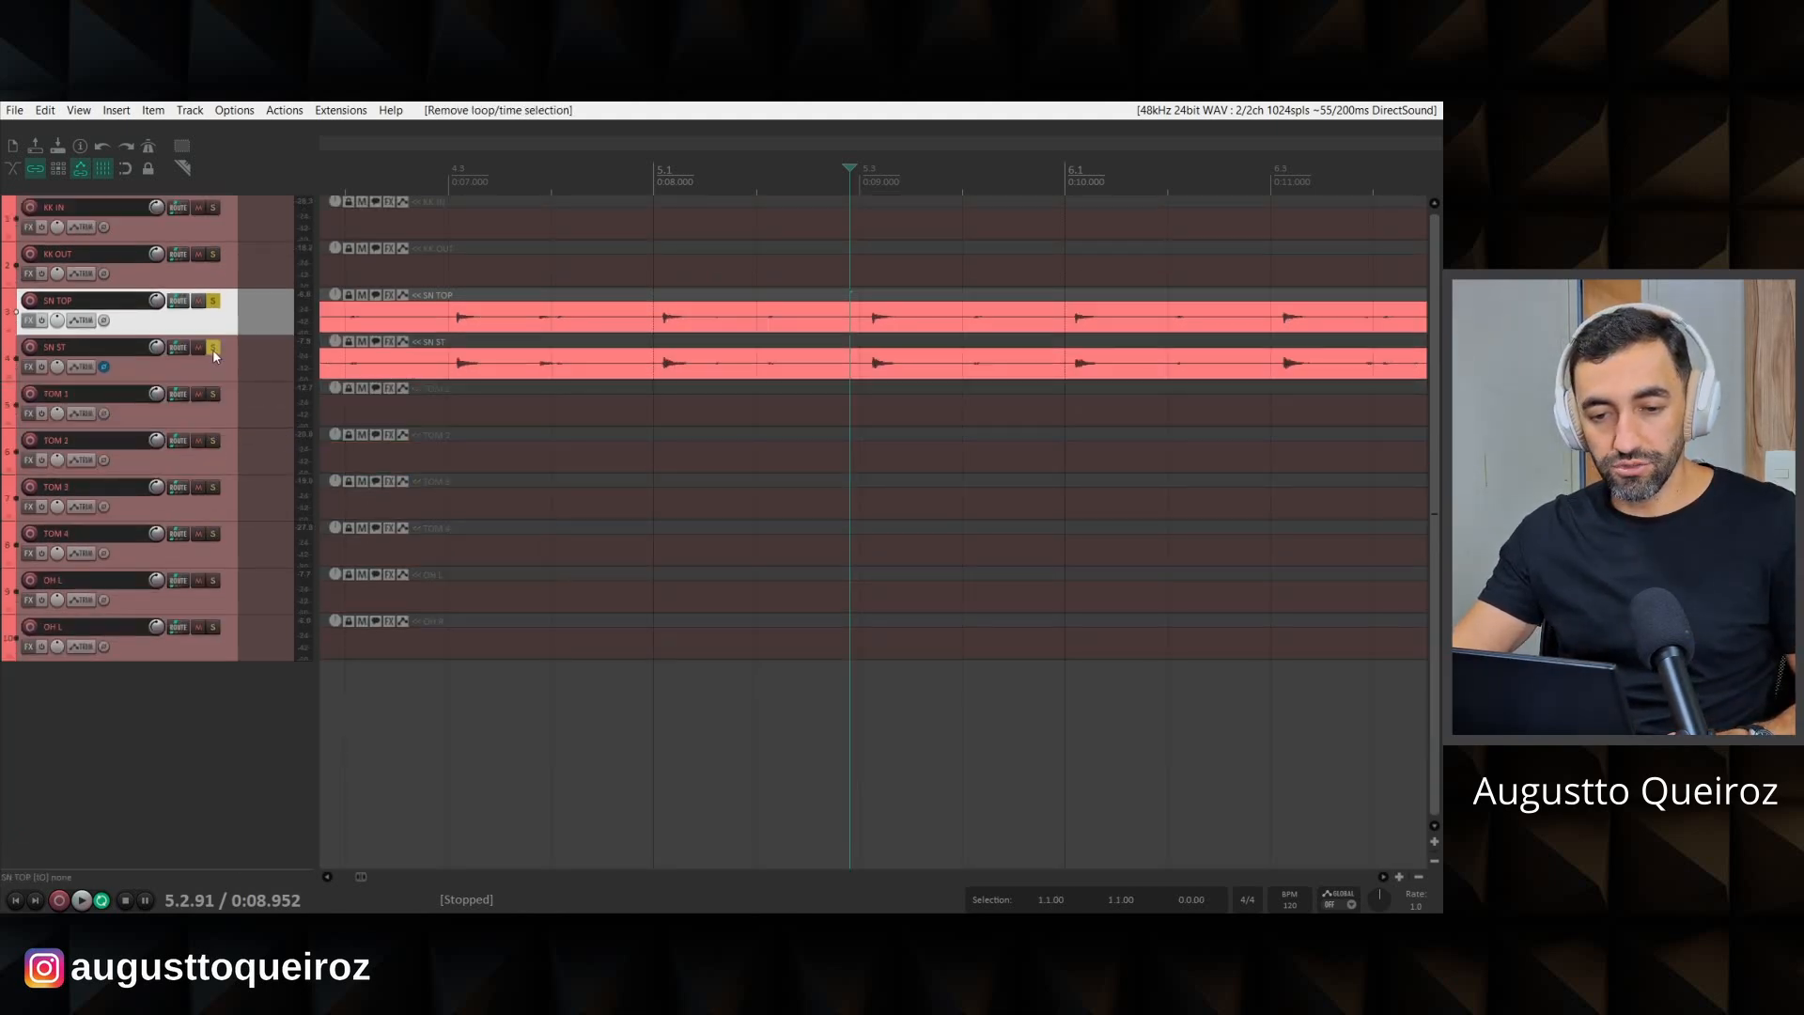
left_click(214, 348)
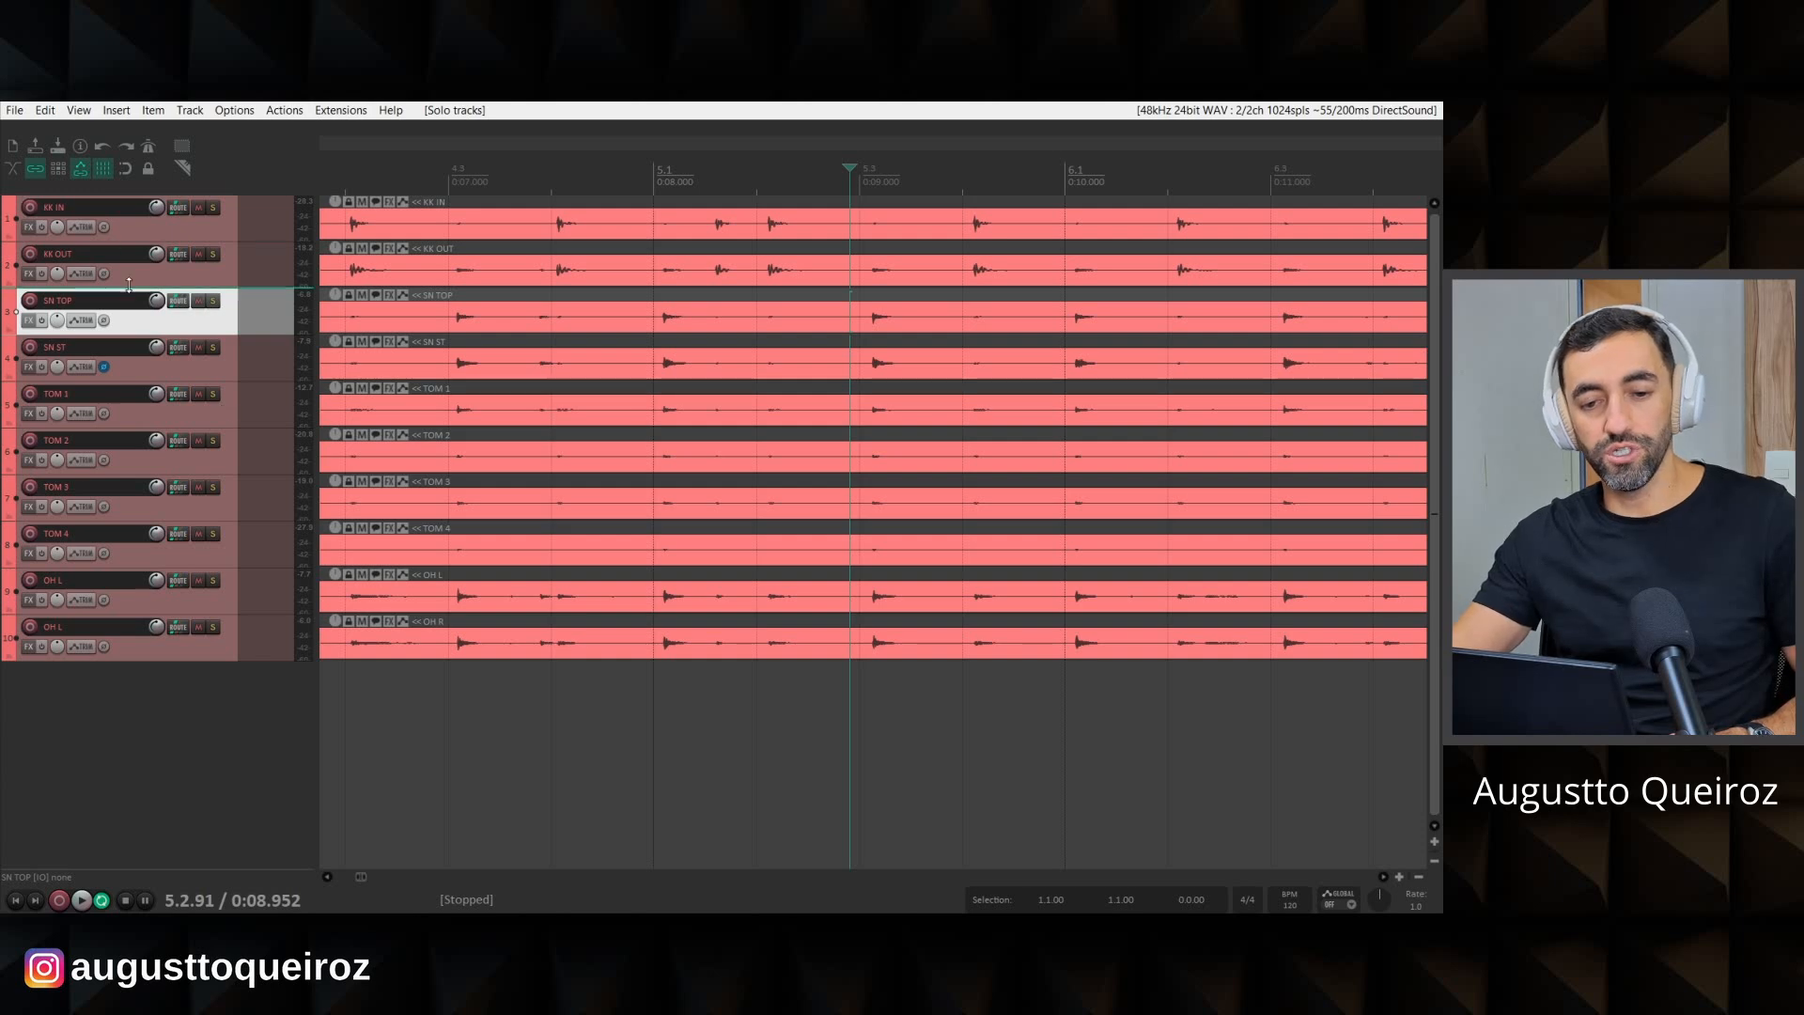
left_click(216, 737)
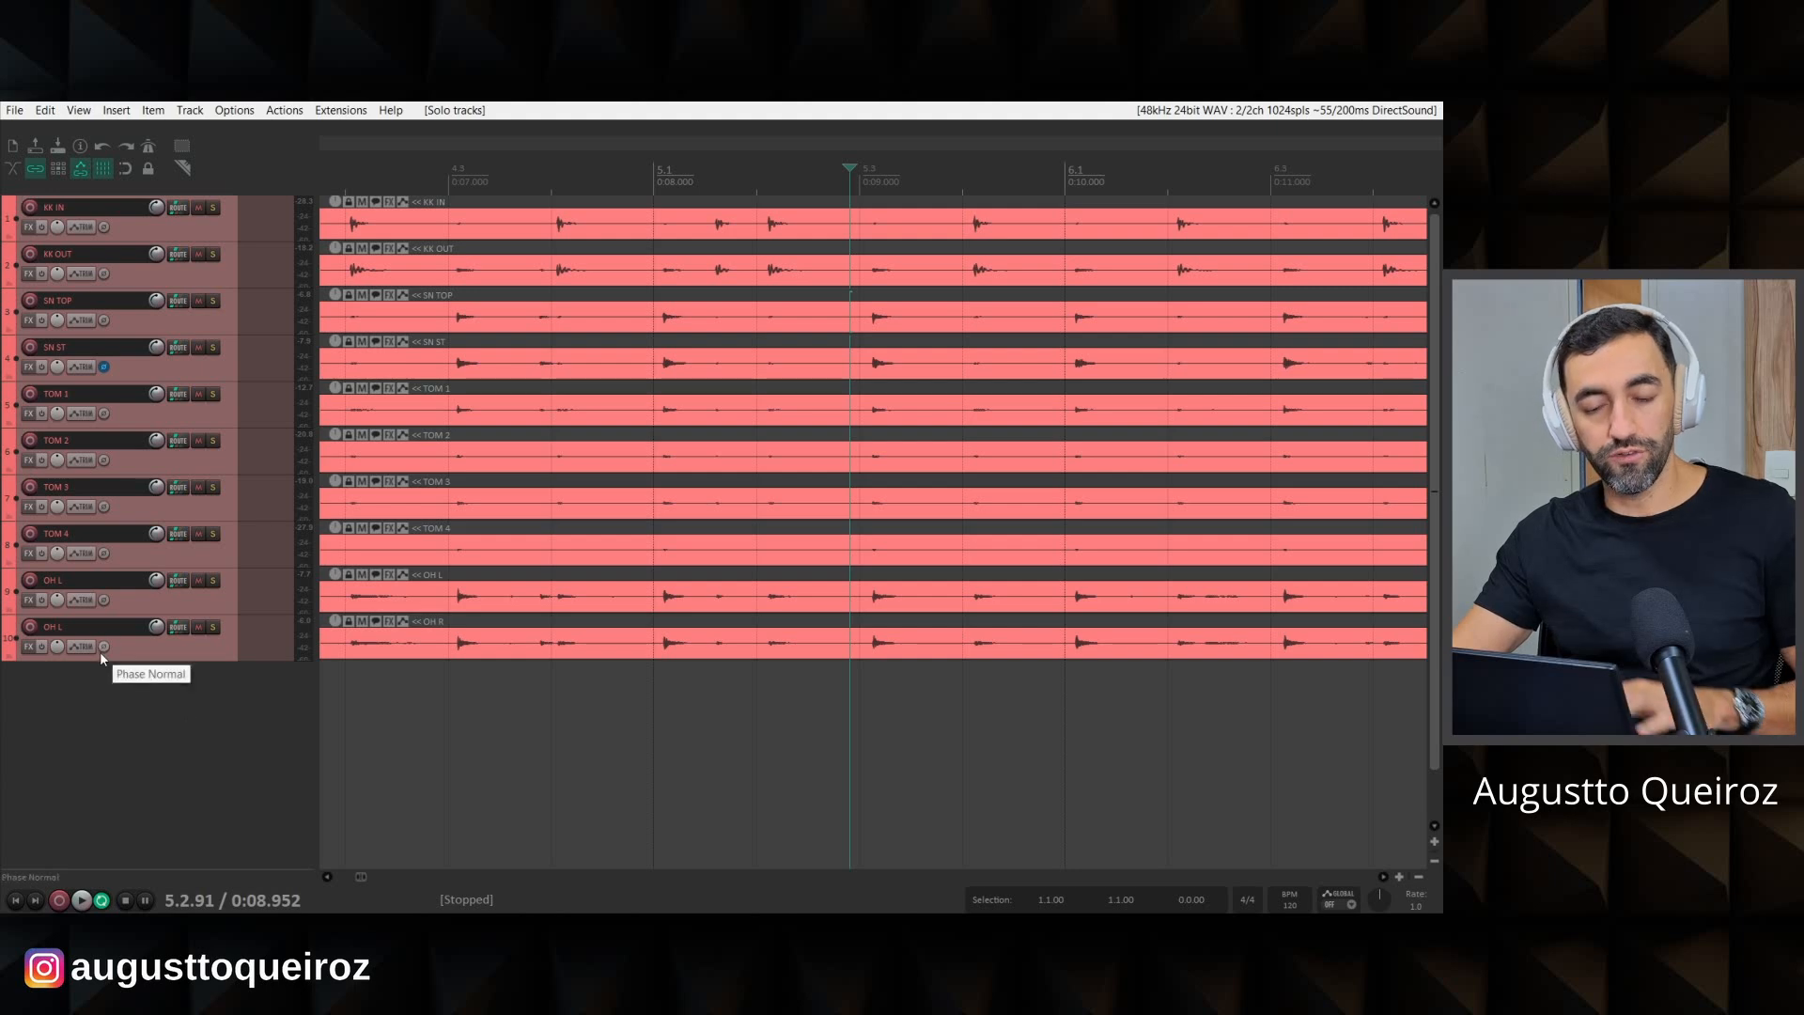
Add three empty tracks below the overheads and move the first of them above KK IN.
double_click(124, 697)
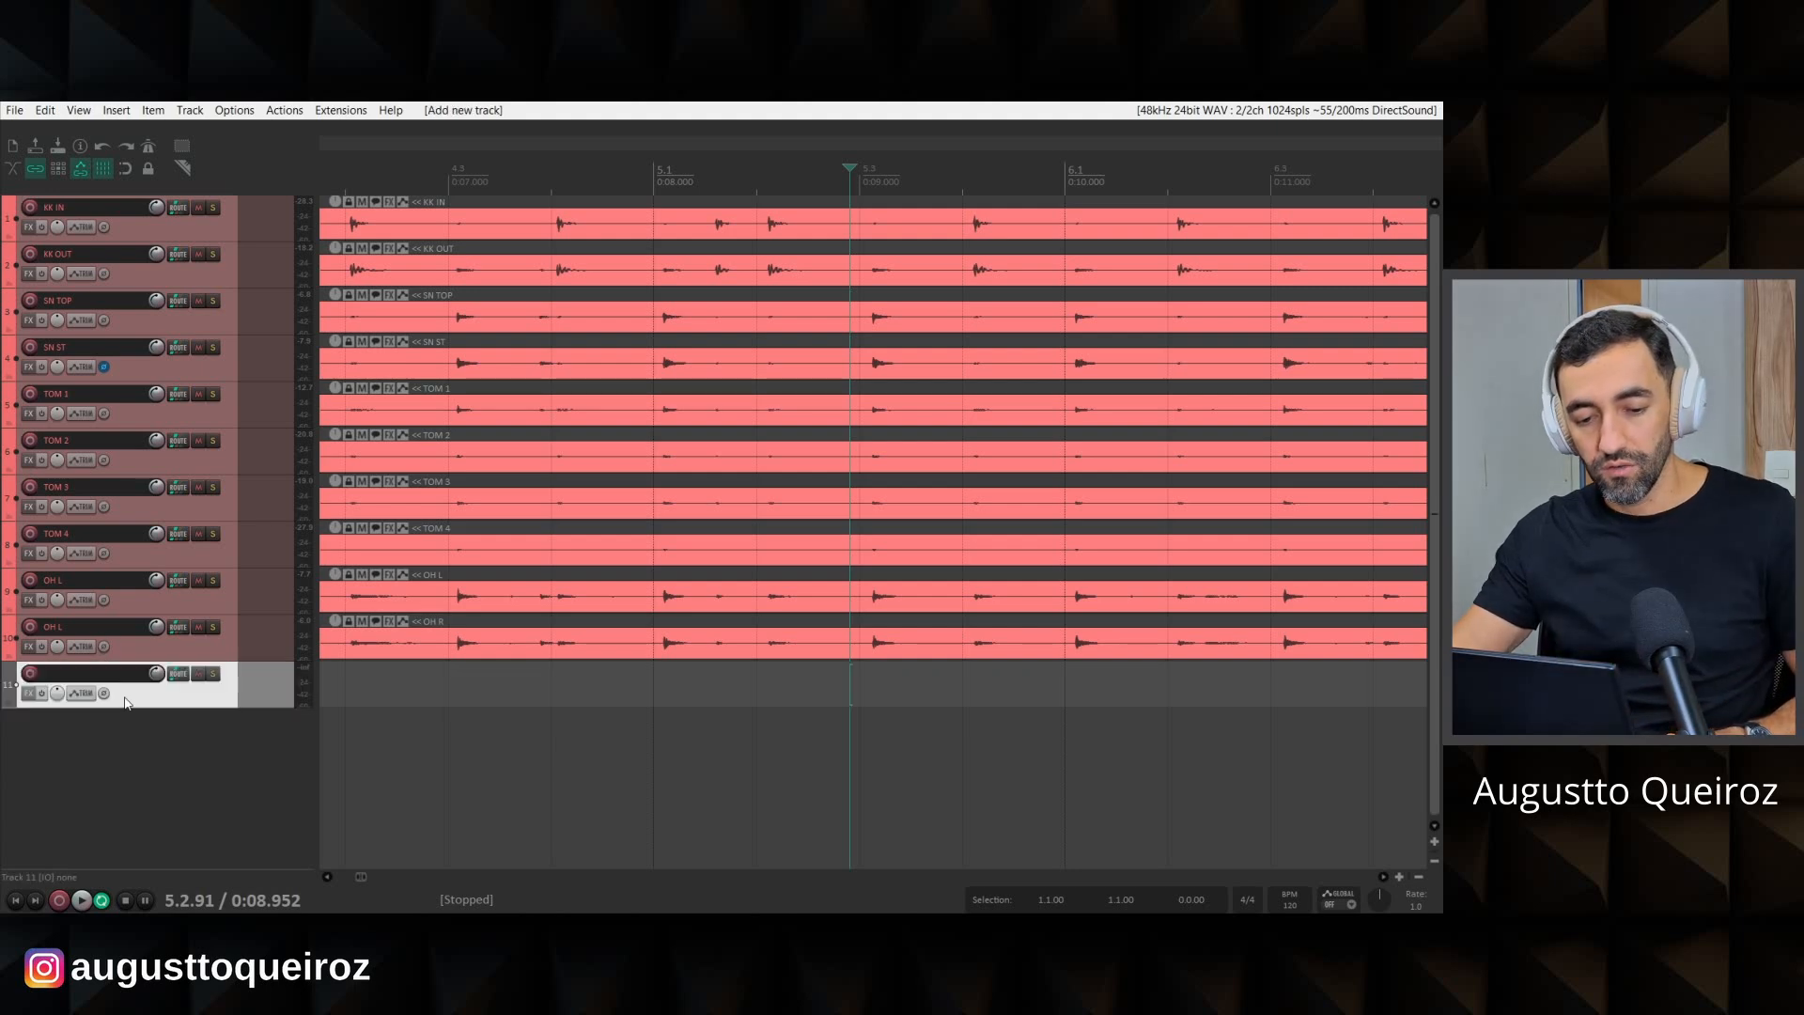
double_click(122, 756)
double_click(124, 784)
left_click(127, 700)
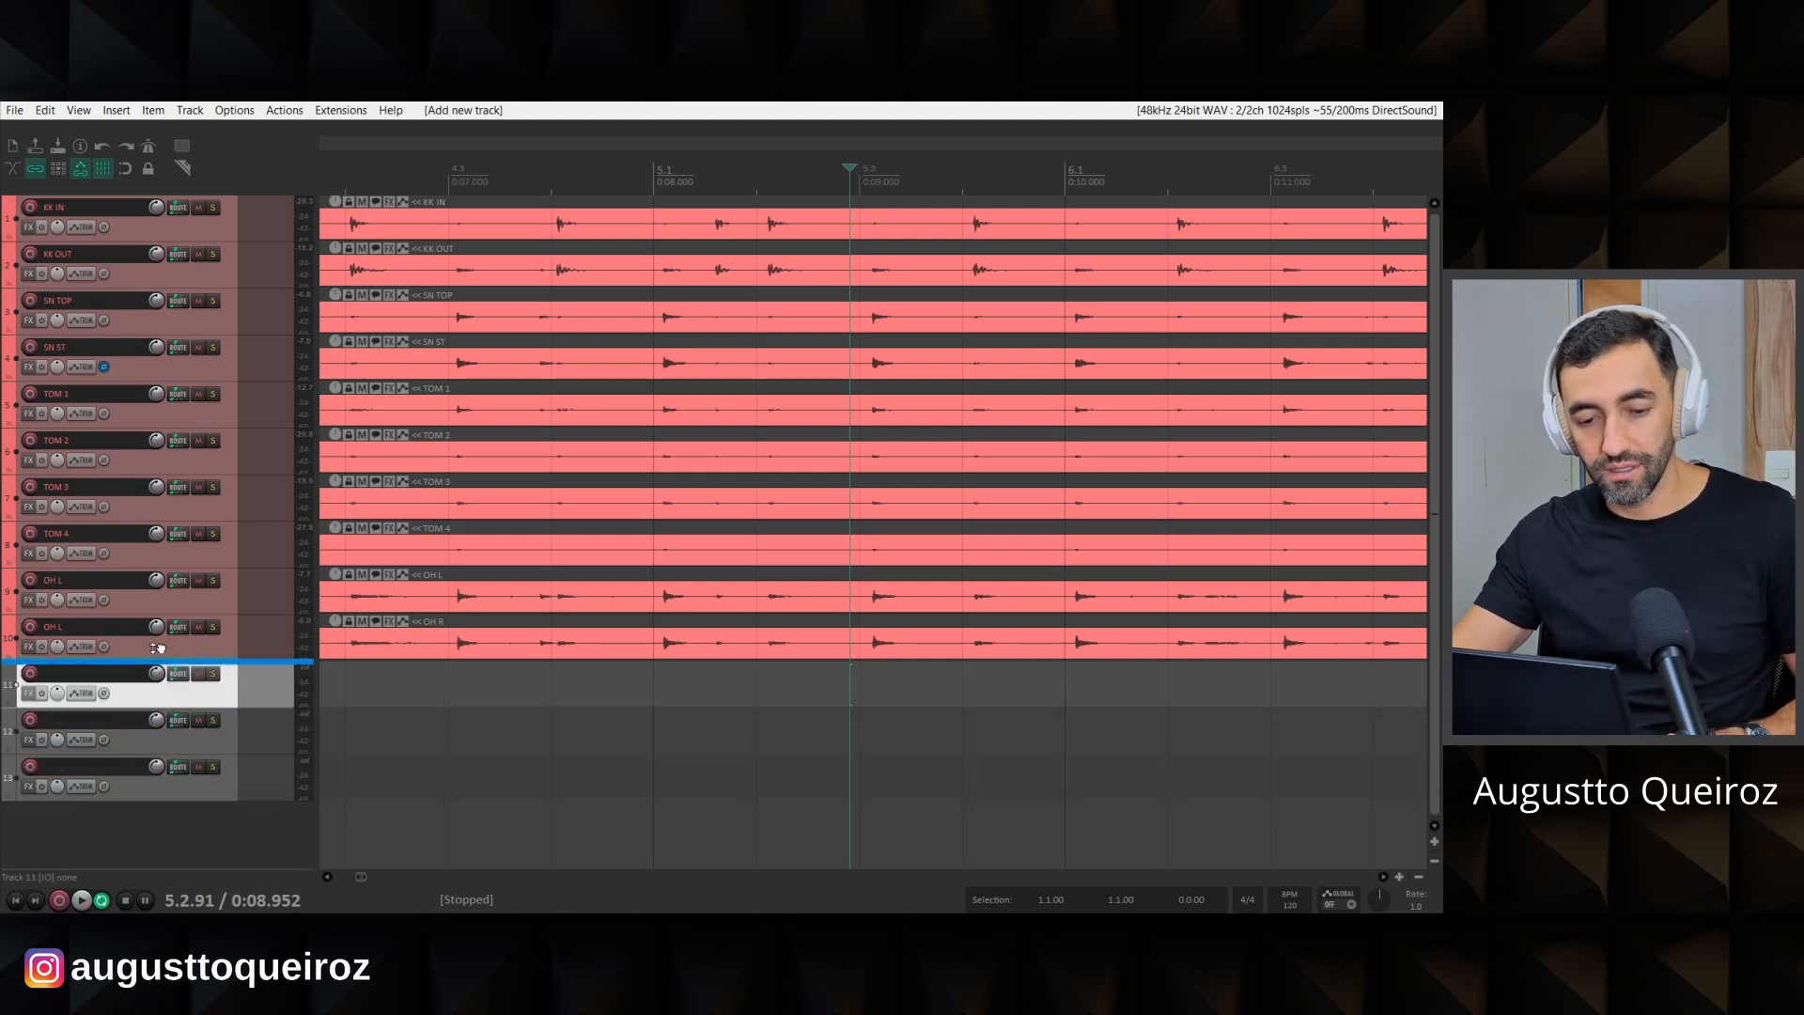
left_click_drag(112, 143, 117, 199)
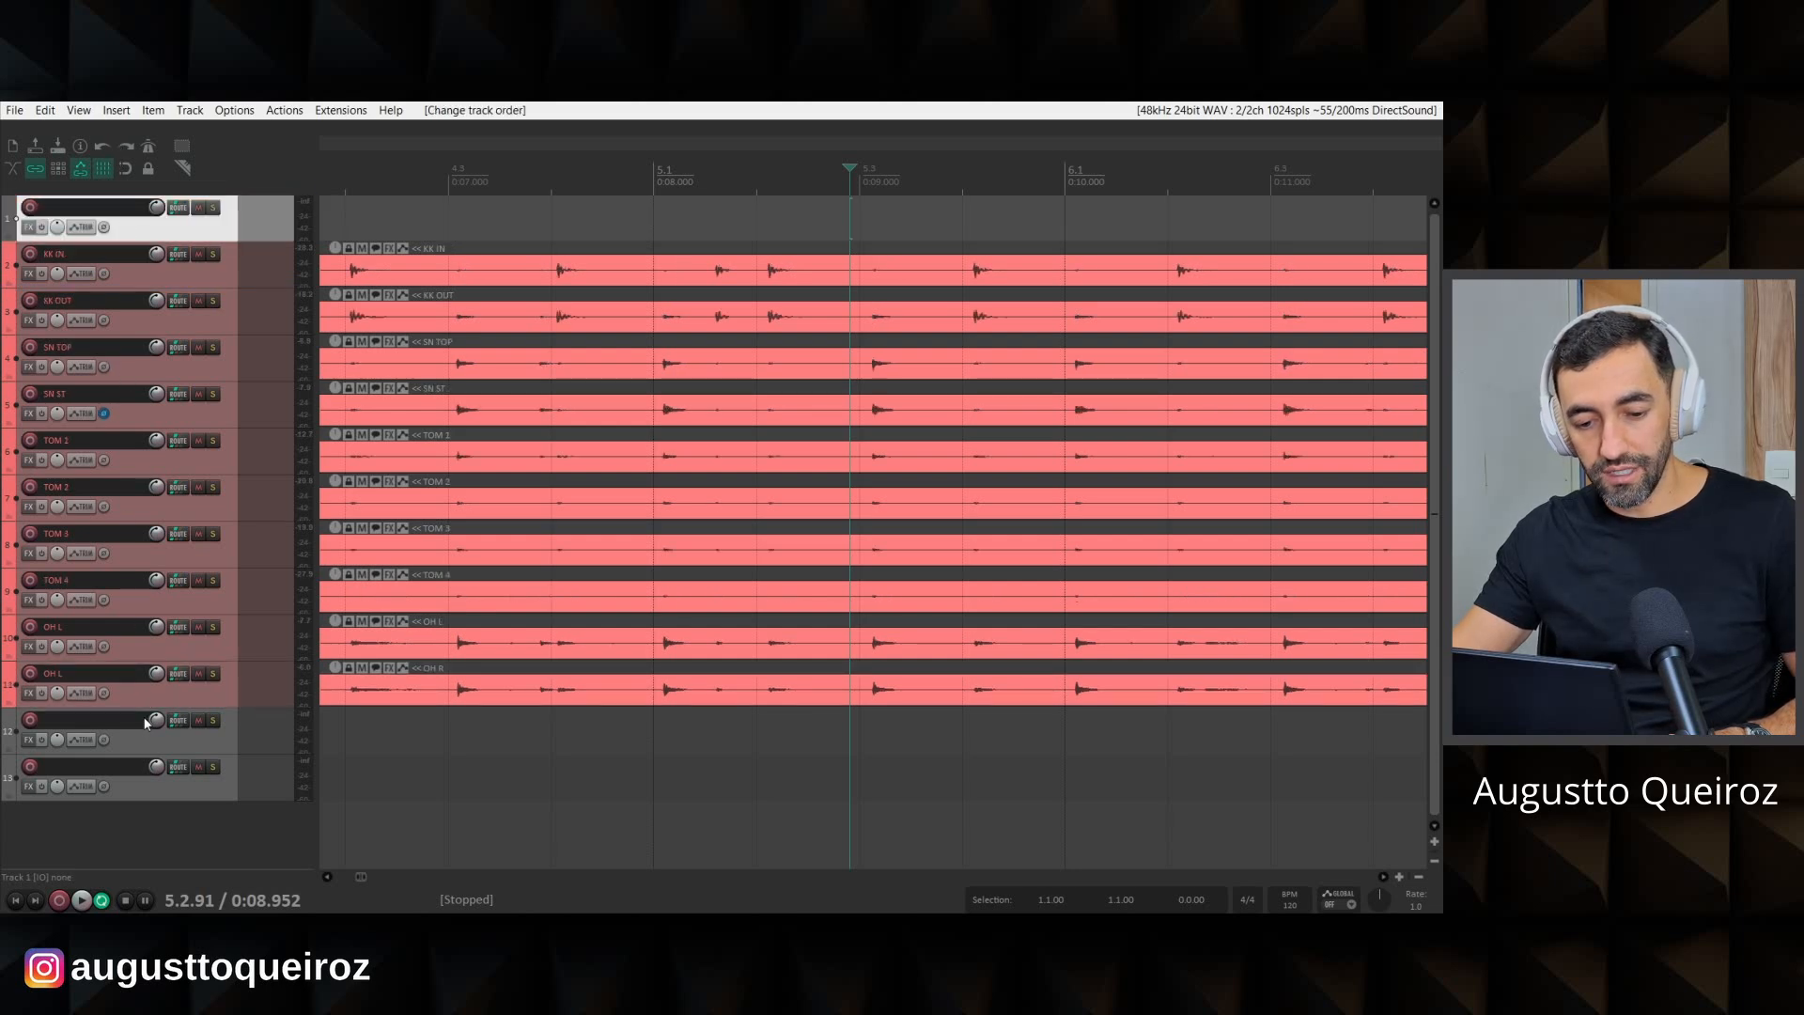
Move the second empty track directly above KK IN and nest KK IN and KK OUT inside it as a folder.
left_click_drag(144, 746, 106, 263)
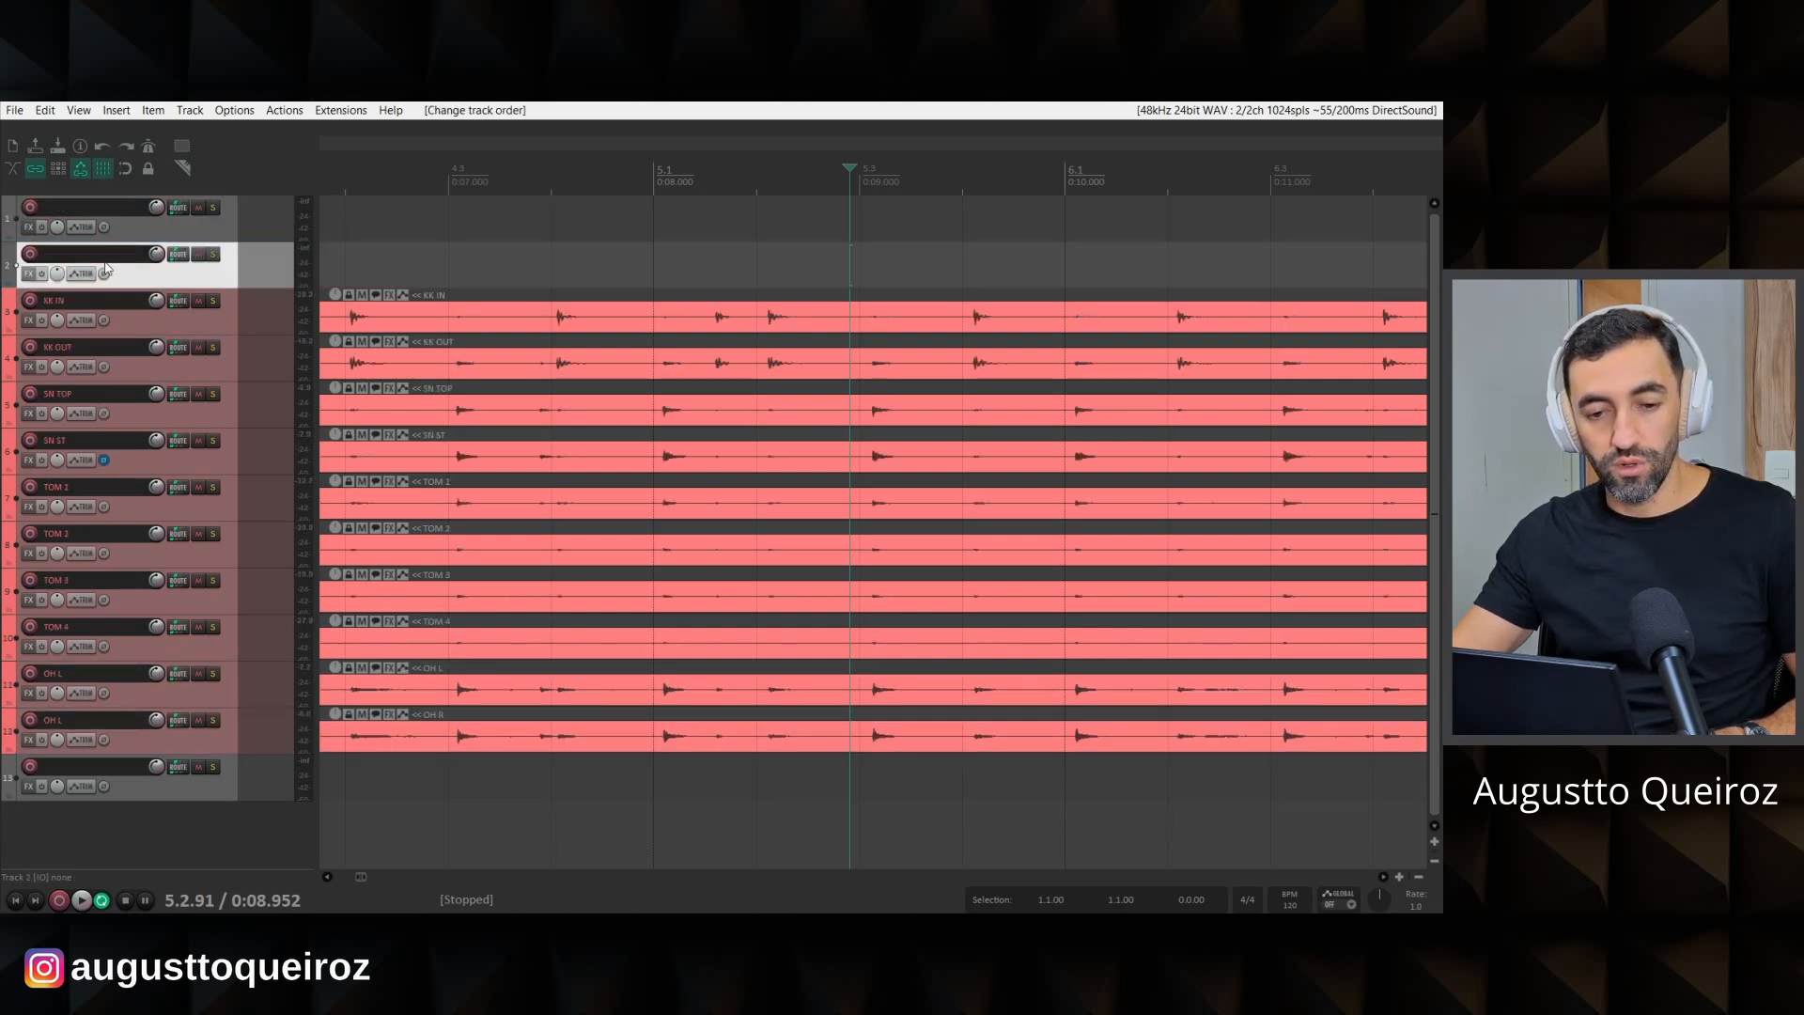
left_click(125, 330)
left_click(125, 363, "shift")
left_click_drag(126, 364, 162, 275)
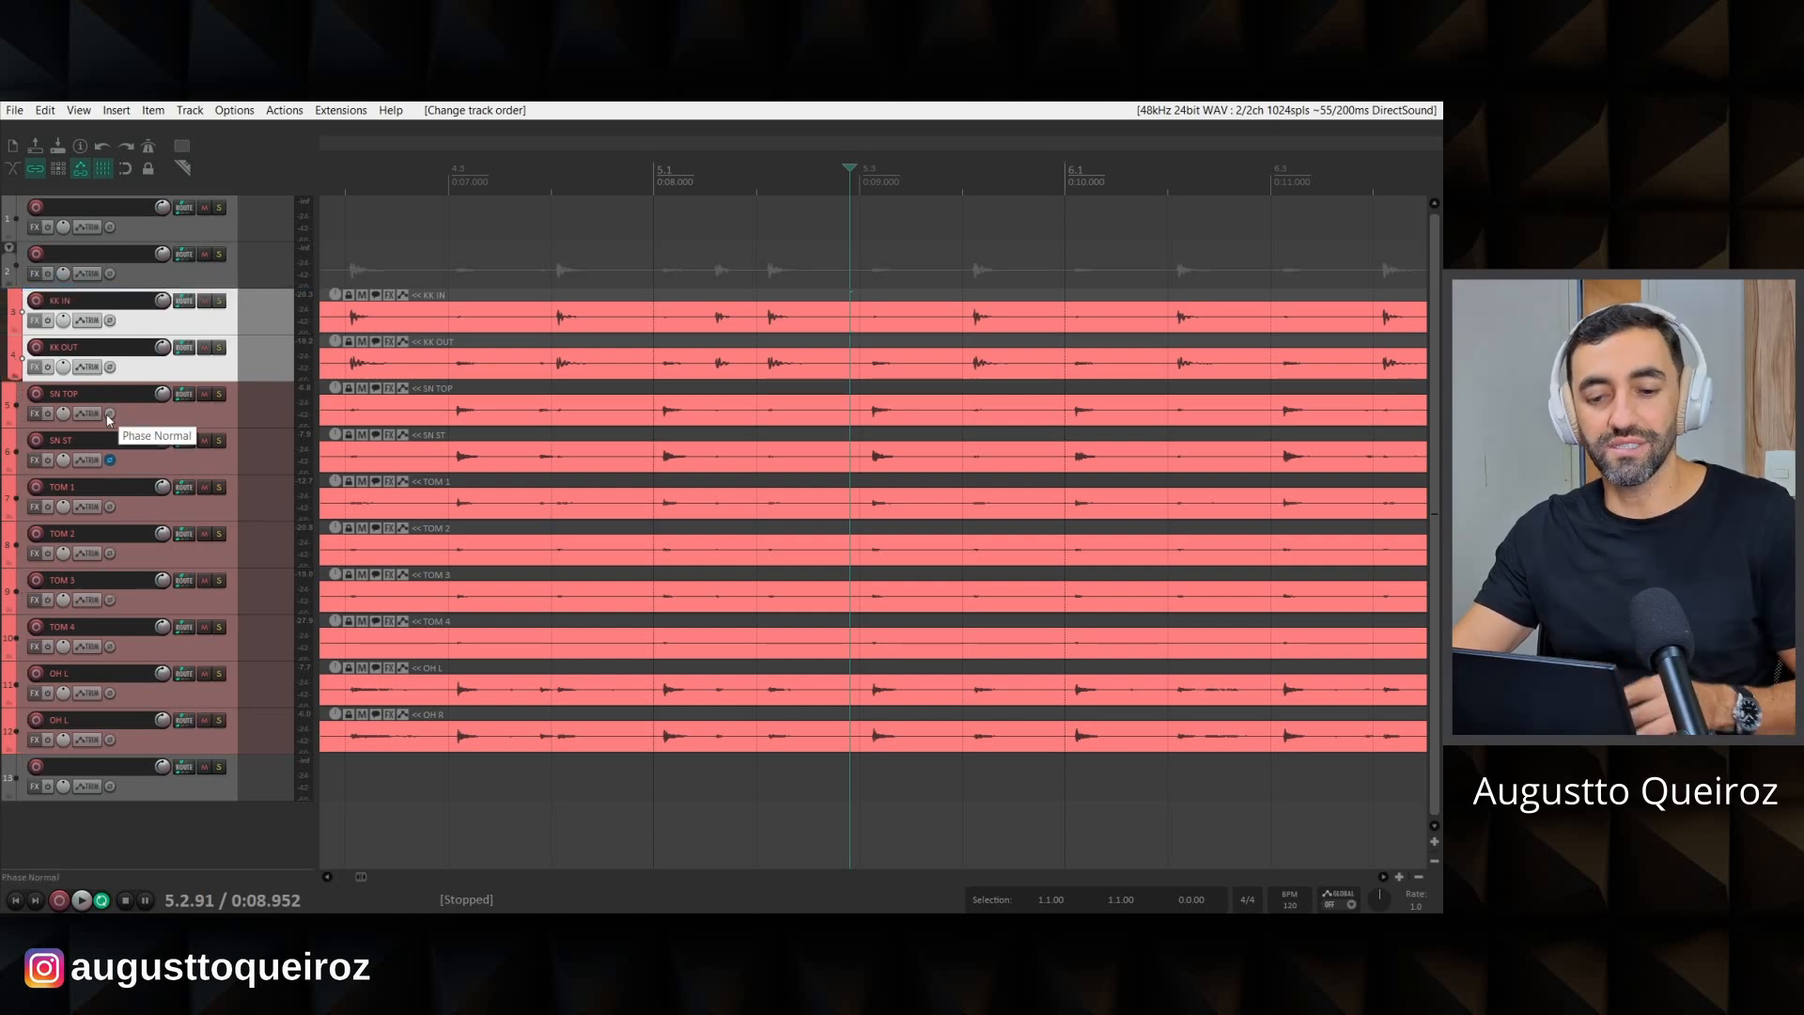
Move the remaining empty track above SN TOP and nest SN TOP and SN ST inside it.
left_click_drag(146, 778, 79, 389)
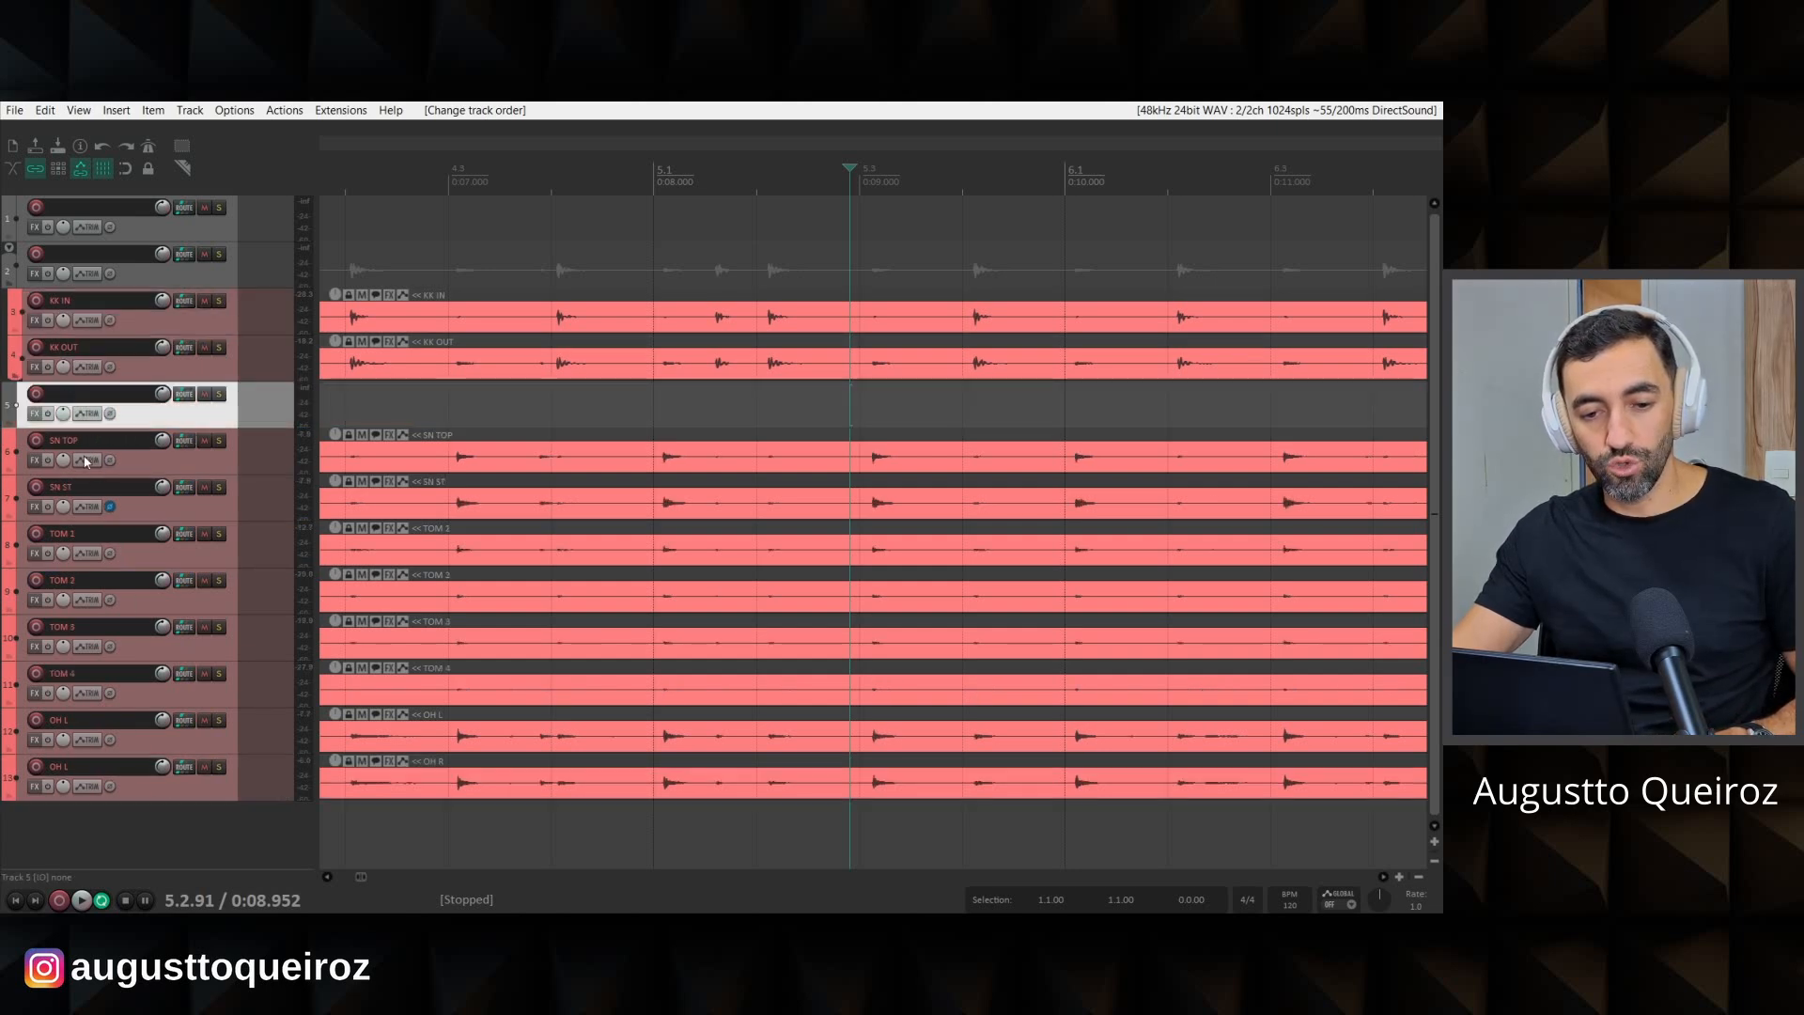
left_click(179, 472)
left_click(183, 514, "shift")
left_click_drag(181, 458, 187, 412)
Add a track below SN ST and nest TOM 1 through TOM 4 inside it as a folder.
left_click(169, 511)
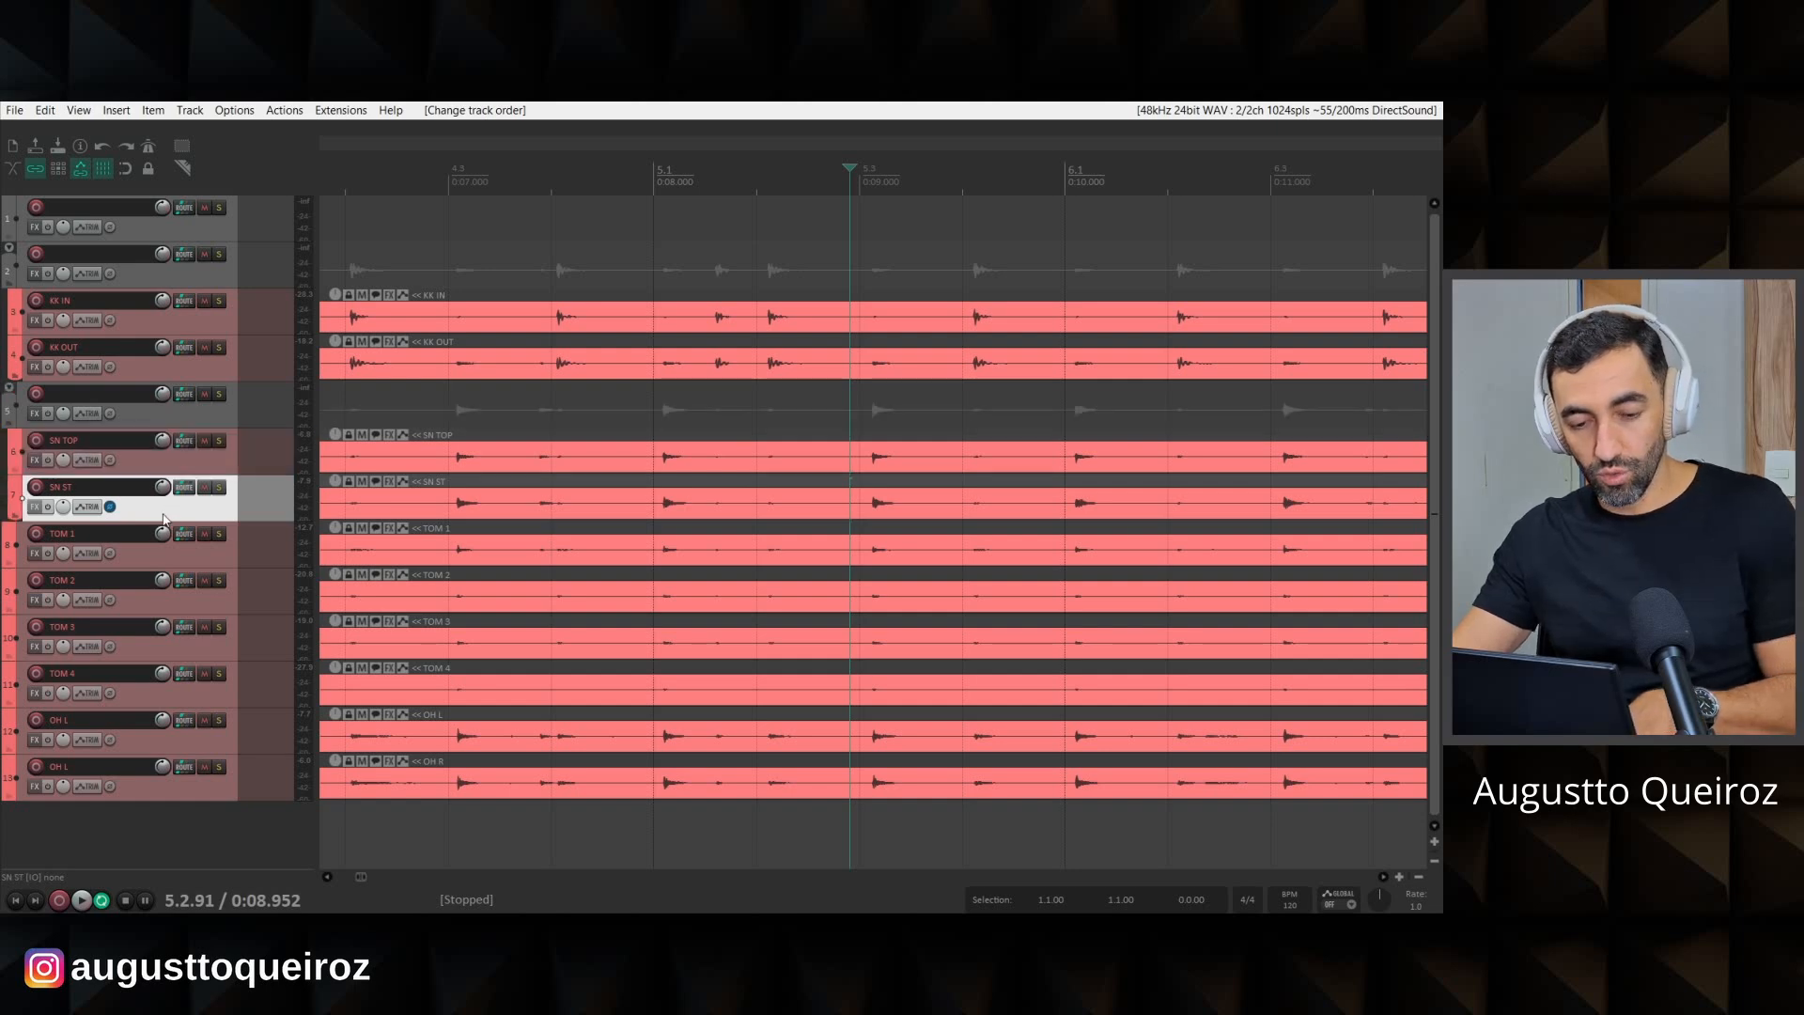
key("ctrl+t")
key("Down")
left_click(143, 739, "shift")
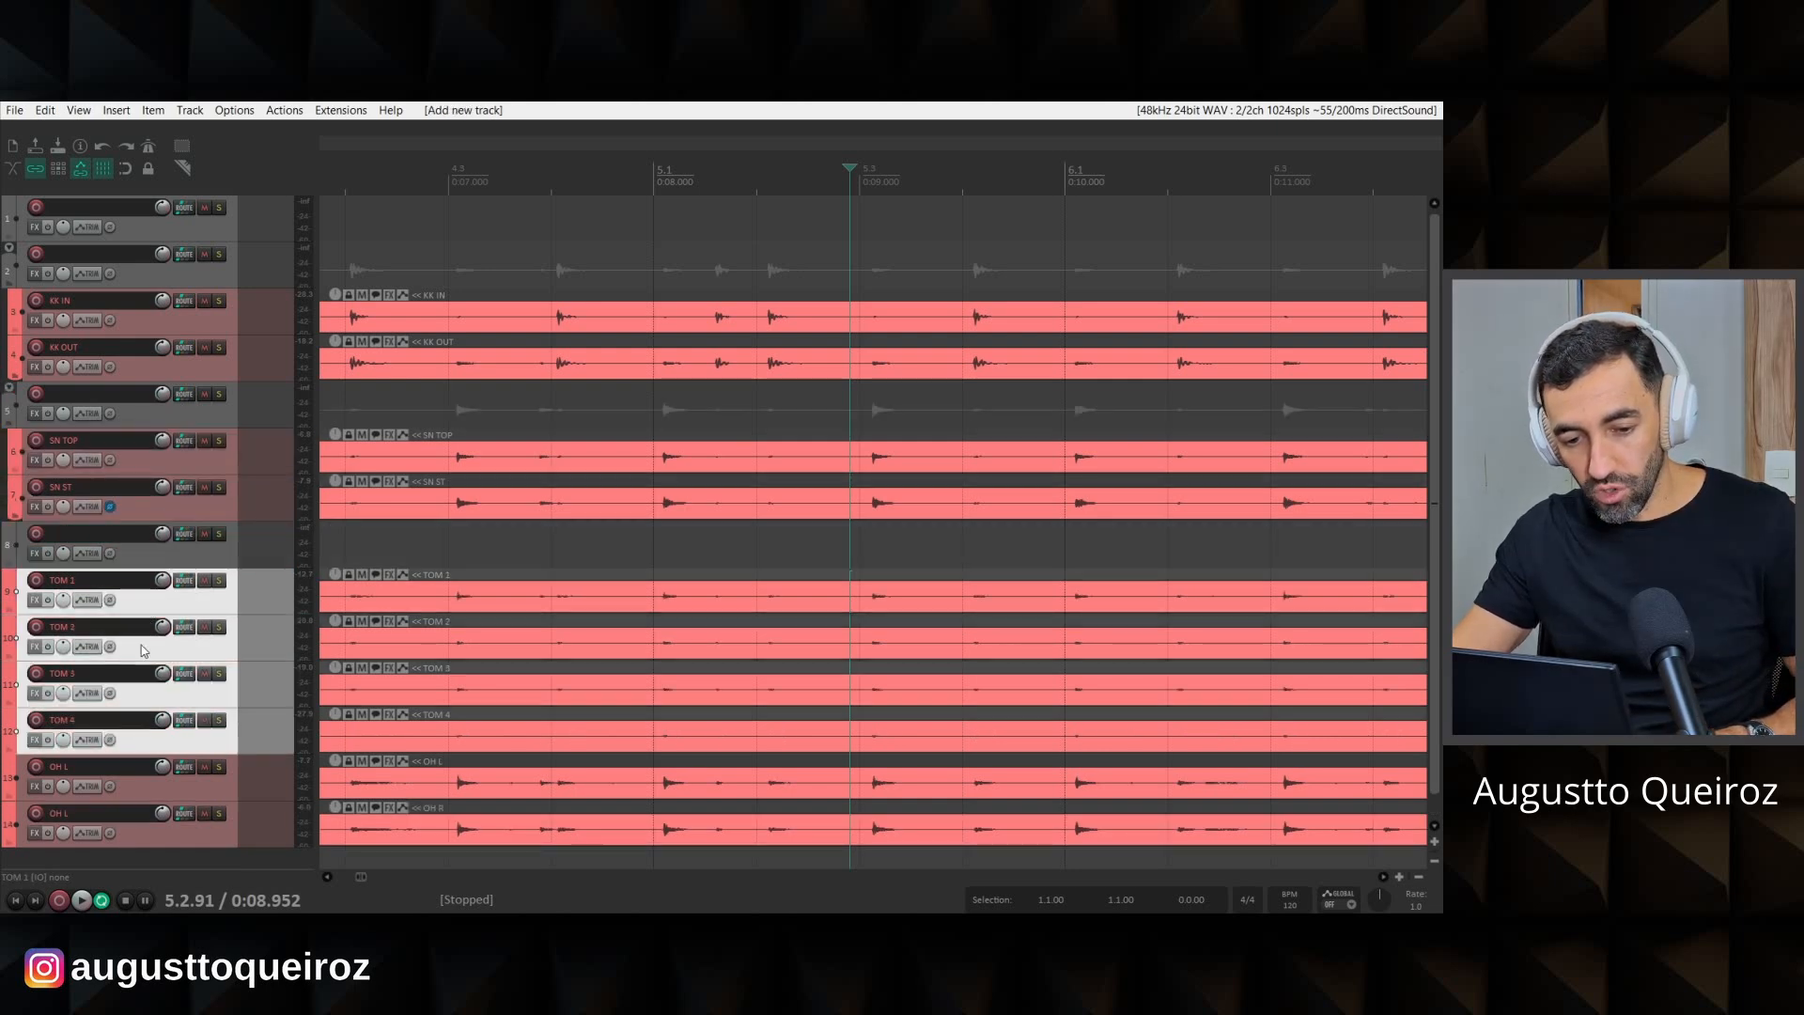
left_click_drag(140, 608, 157, 560)
key("Page_Down")
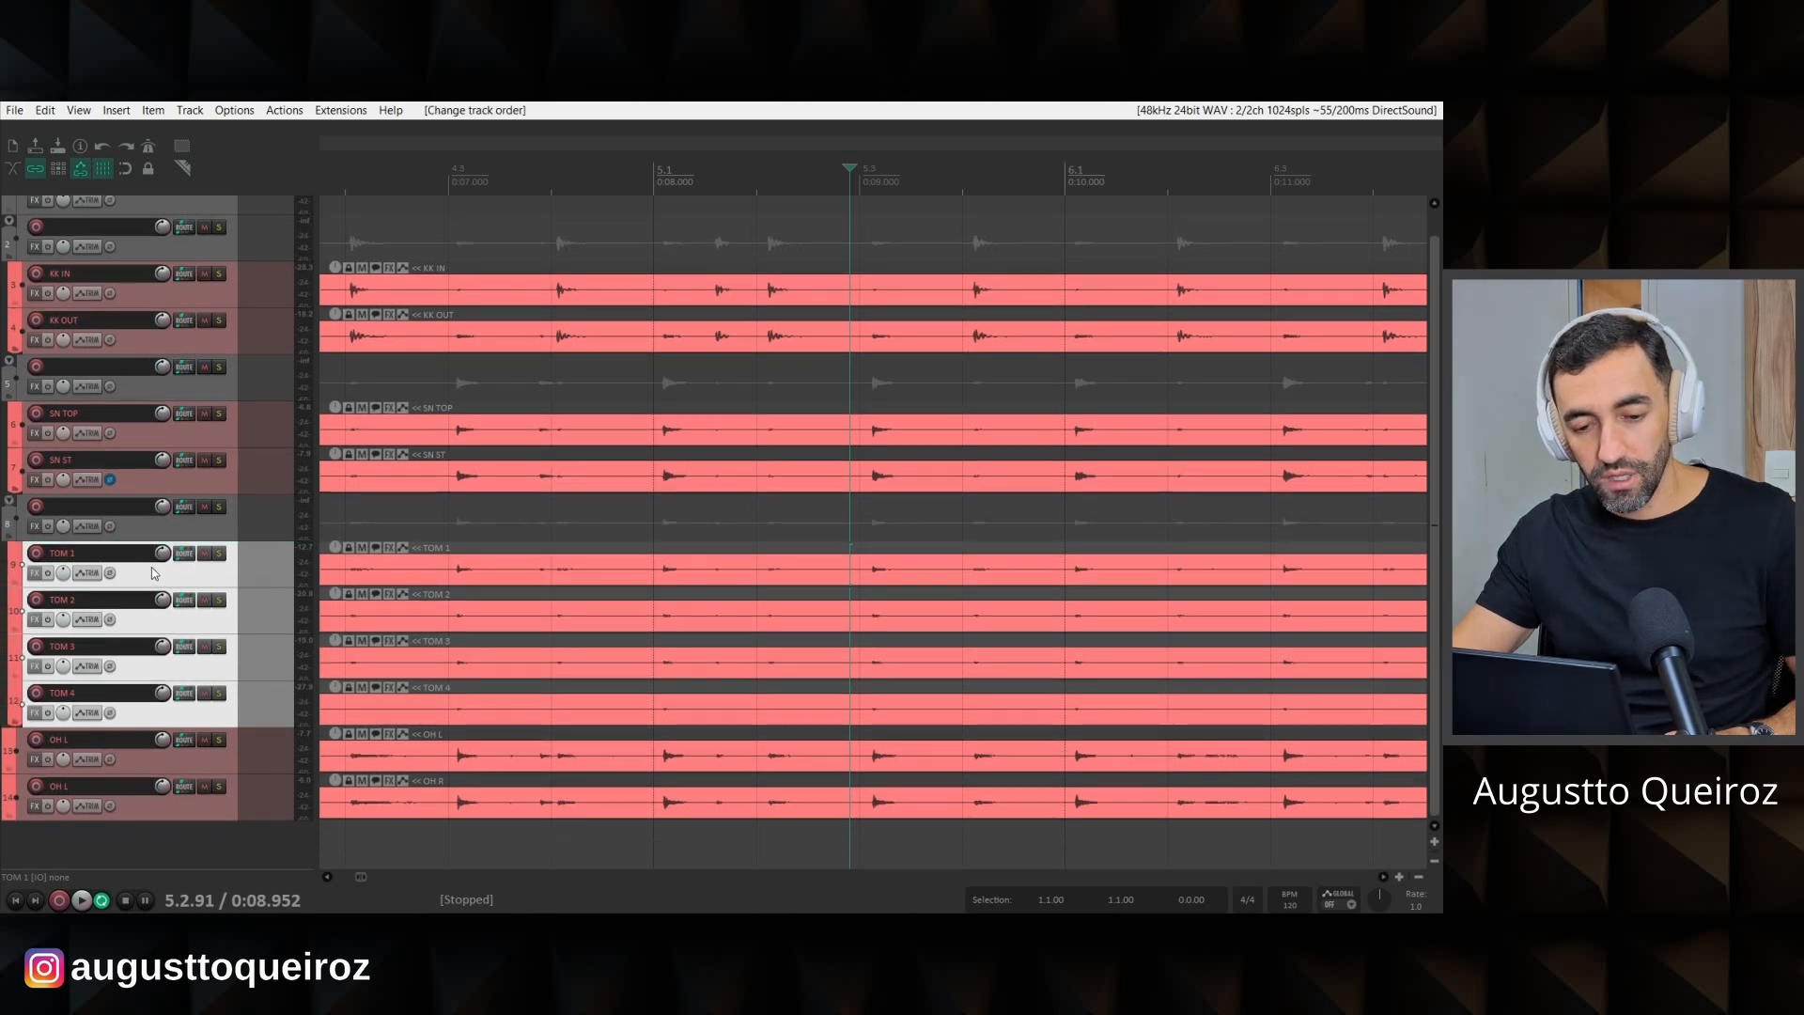
Add a track below TOM 4 and nest the two overhead tracks inside it as a folder.
left_click(121, 486)
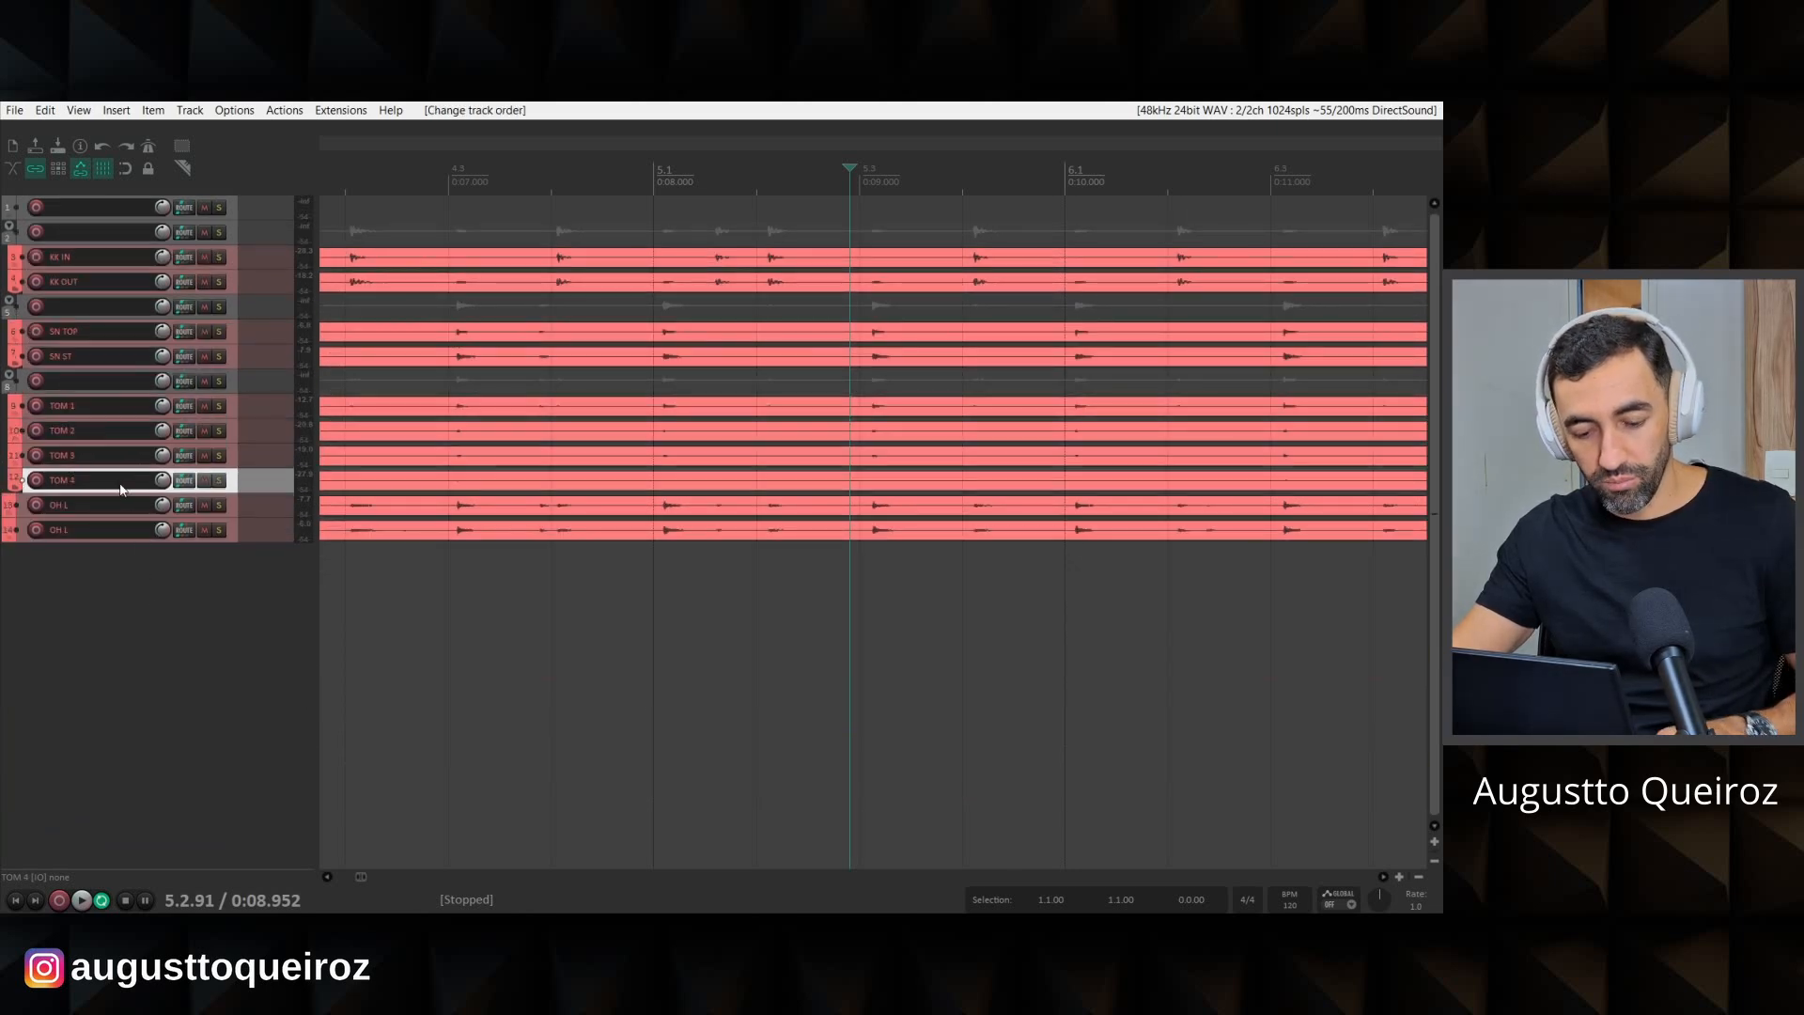
key("ctrl+t")
left_click(121, 534)
left_click(120, 554, "shift")
left_click_drag(122, 534, 127, 512)
Nest all the drum folders and their tracks inside the first empty track and clear the track selection.
left_click(123, 585)
left_click(120, 558)
left_click_drag(82, 243, 102, 222)
left_click(139, 670)
scroll(122, 645, "up", 2)
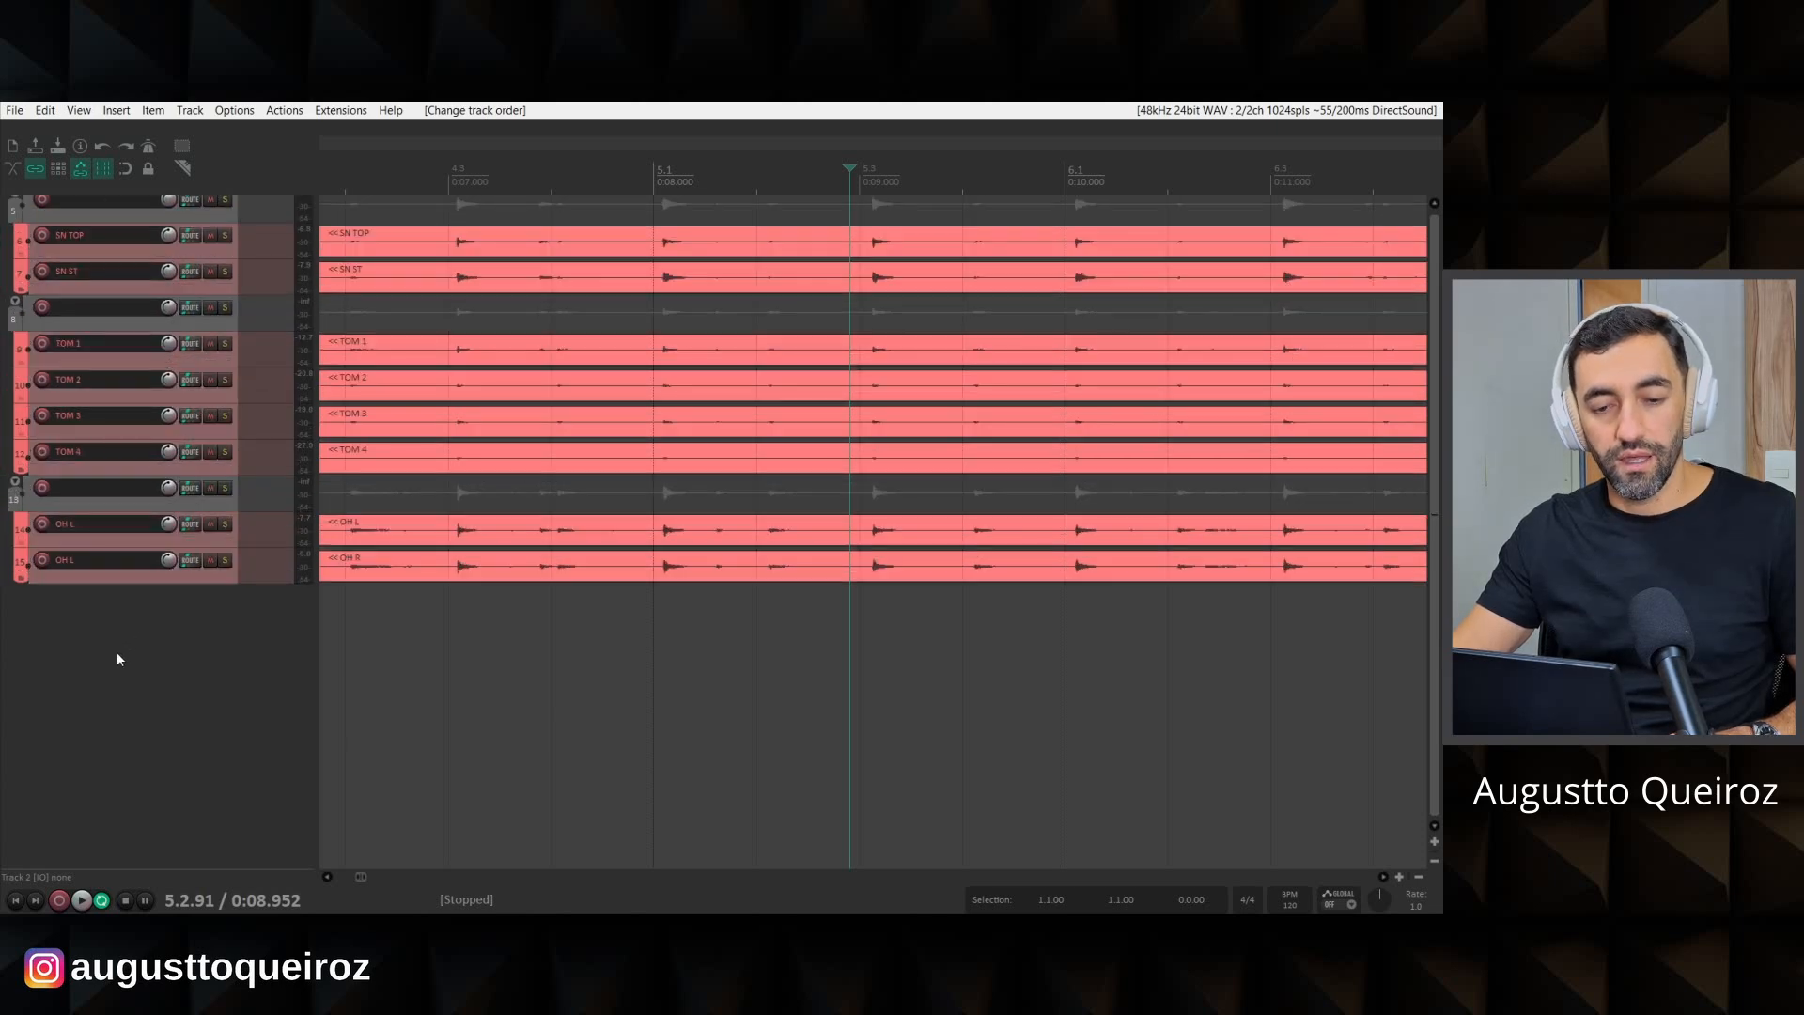
Select all the drum tracks including the unnamed folder tracks and colour them light red (255, 128, 128).
scroll(120, 649, "up", 3)
left_click(125, 654)
left_click(104, 213, "shift")
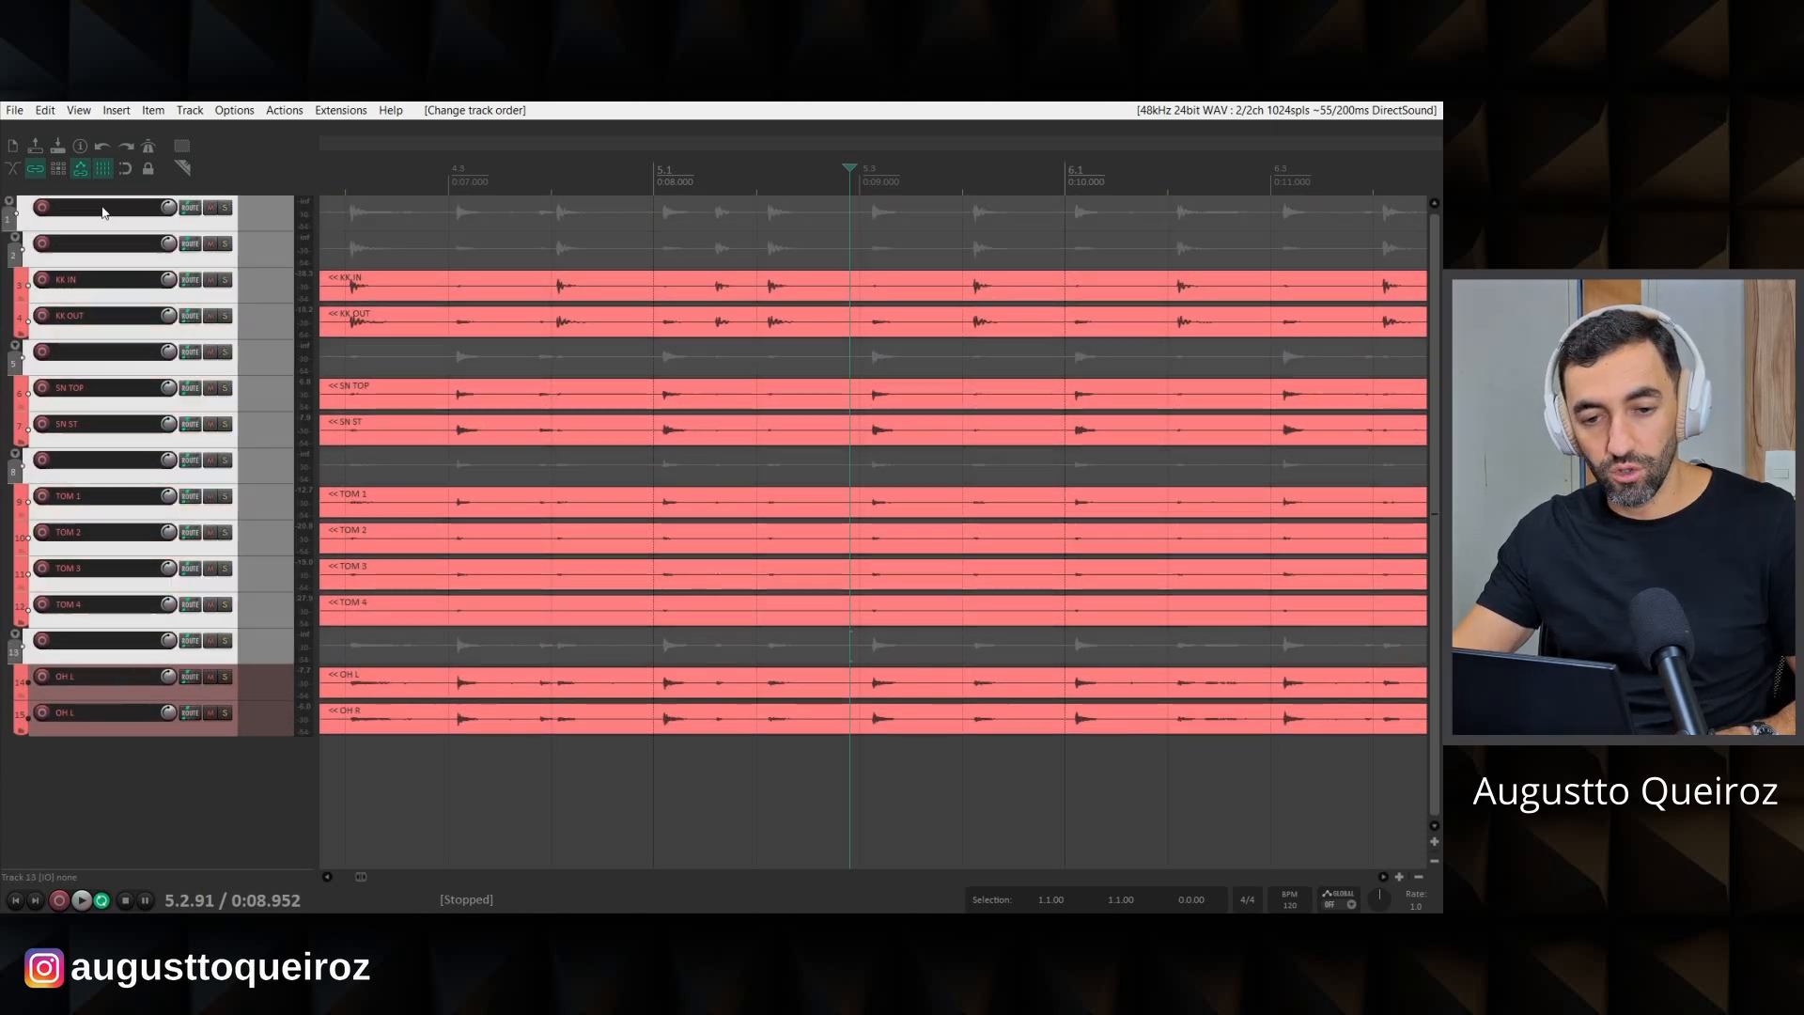
key("c")
left_click(470, 345)
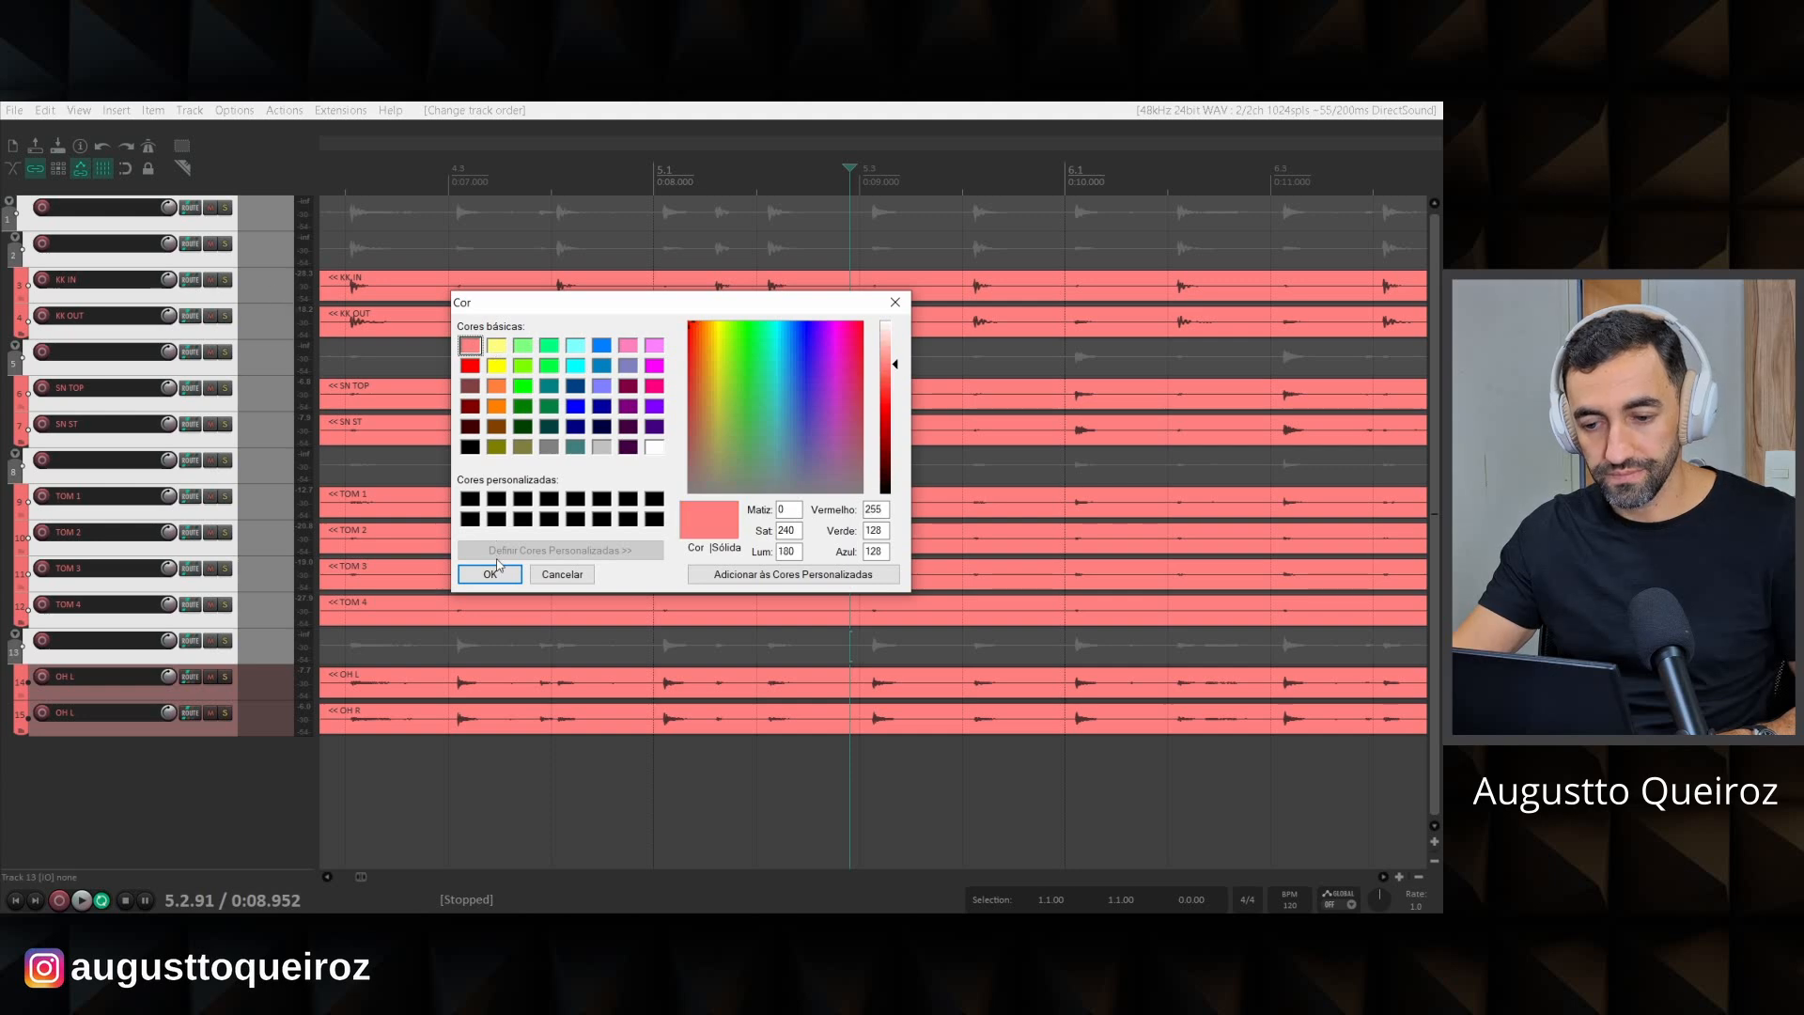
left_click(489, 574)
Name the outermost folder track GRUPO and the kick folder track KK.
left_click(70, 216)
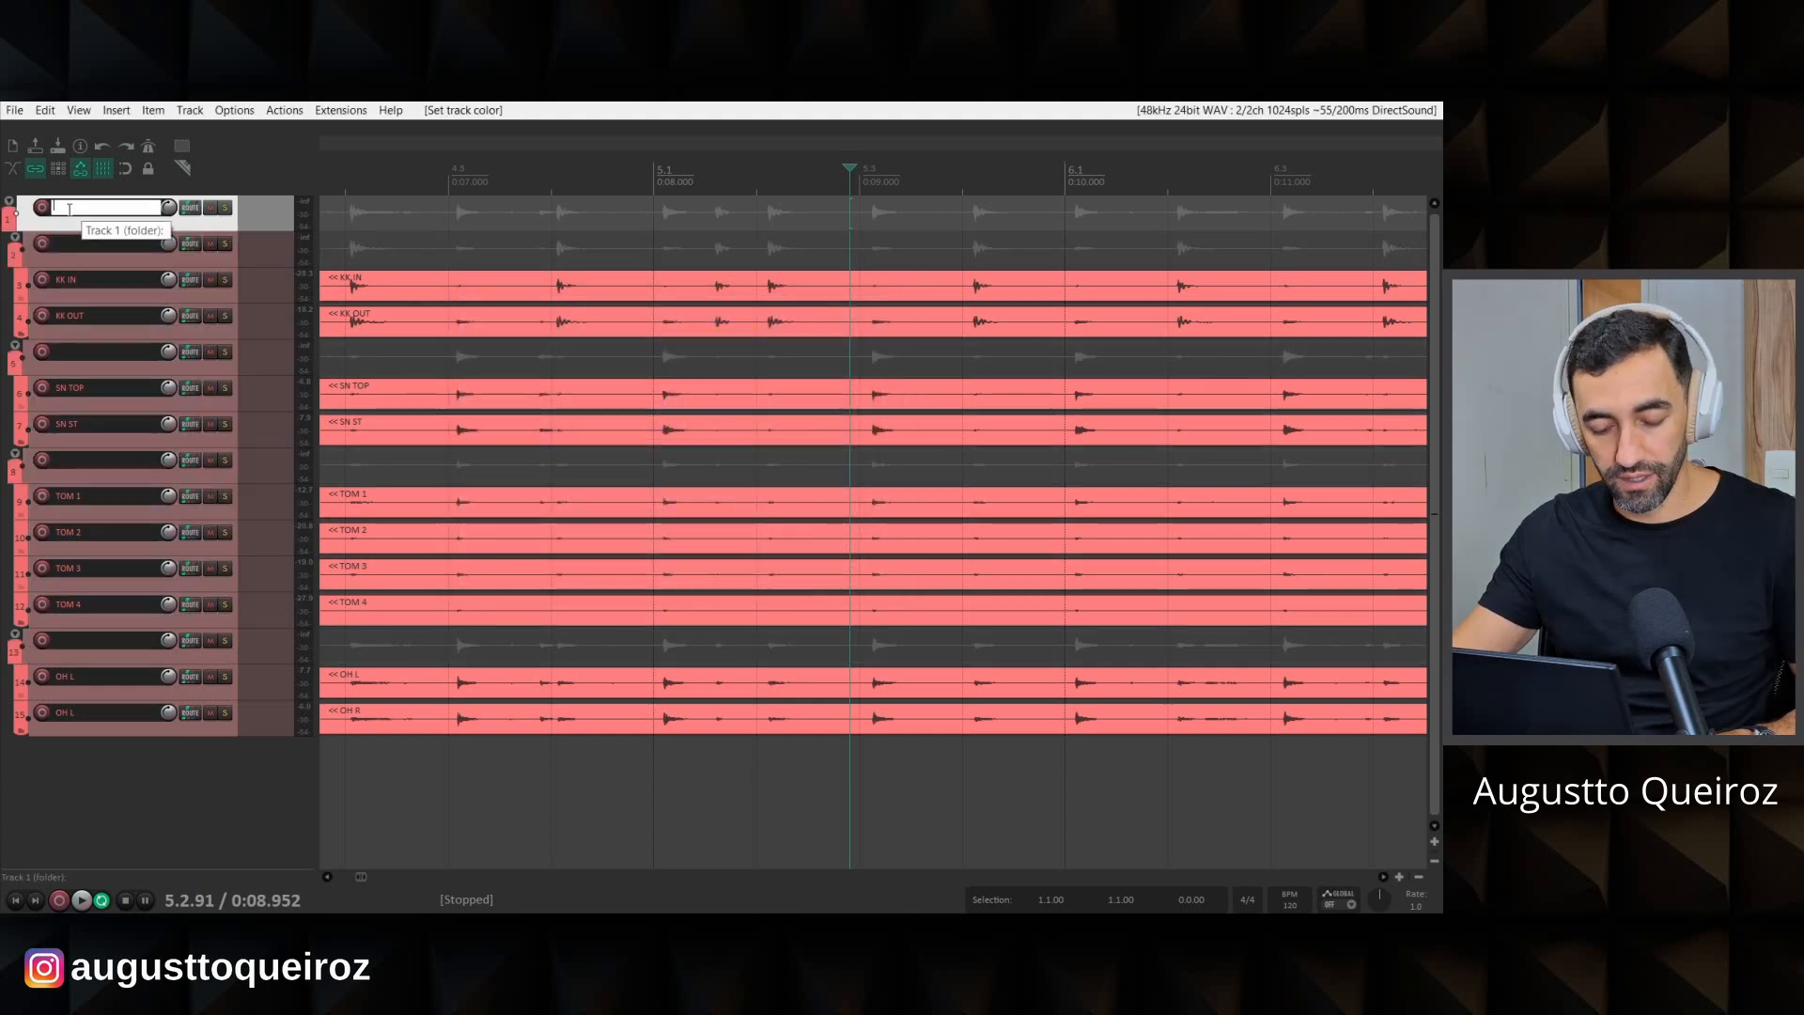
double_click(69, 208)
type("GRUPO")
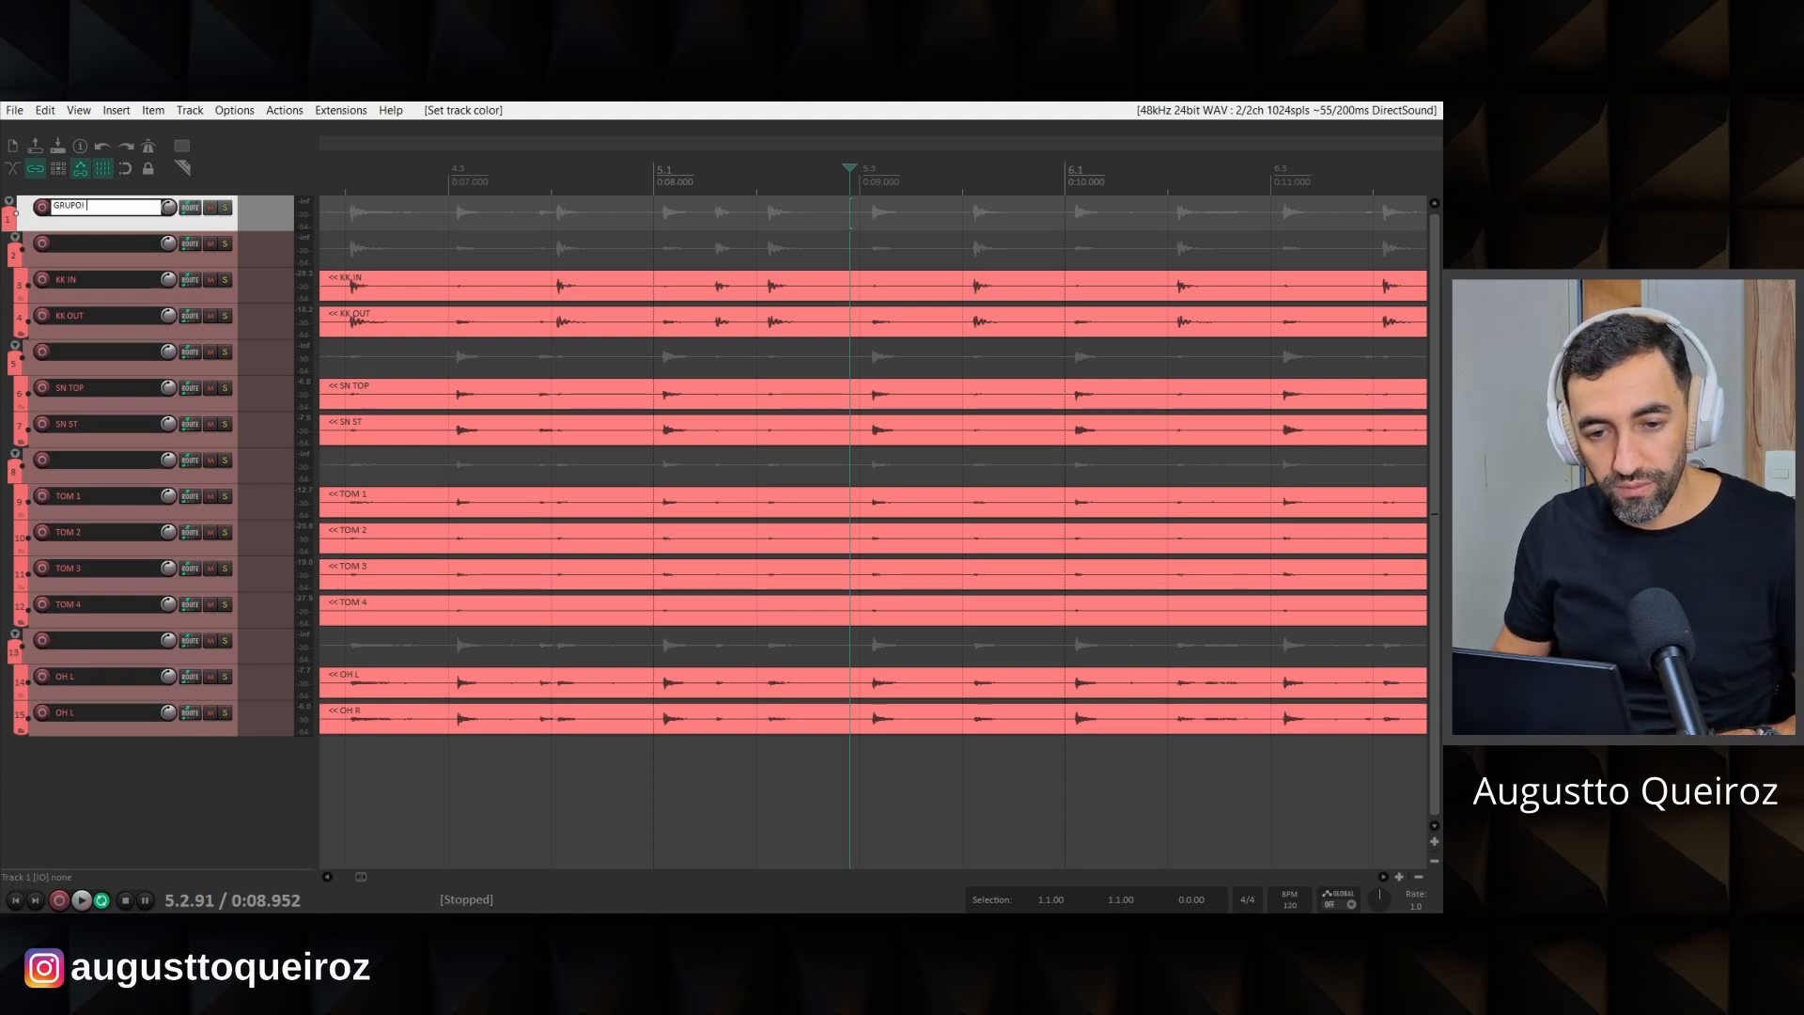
key("Tab")
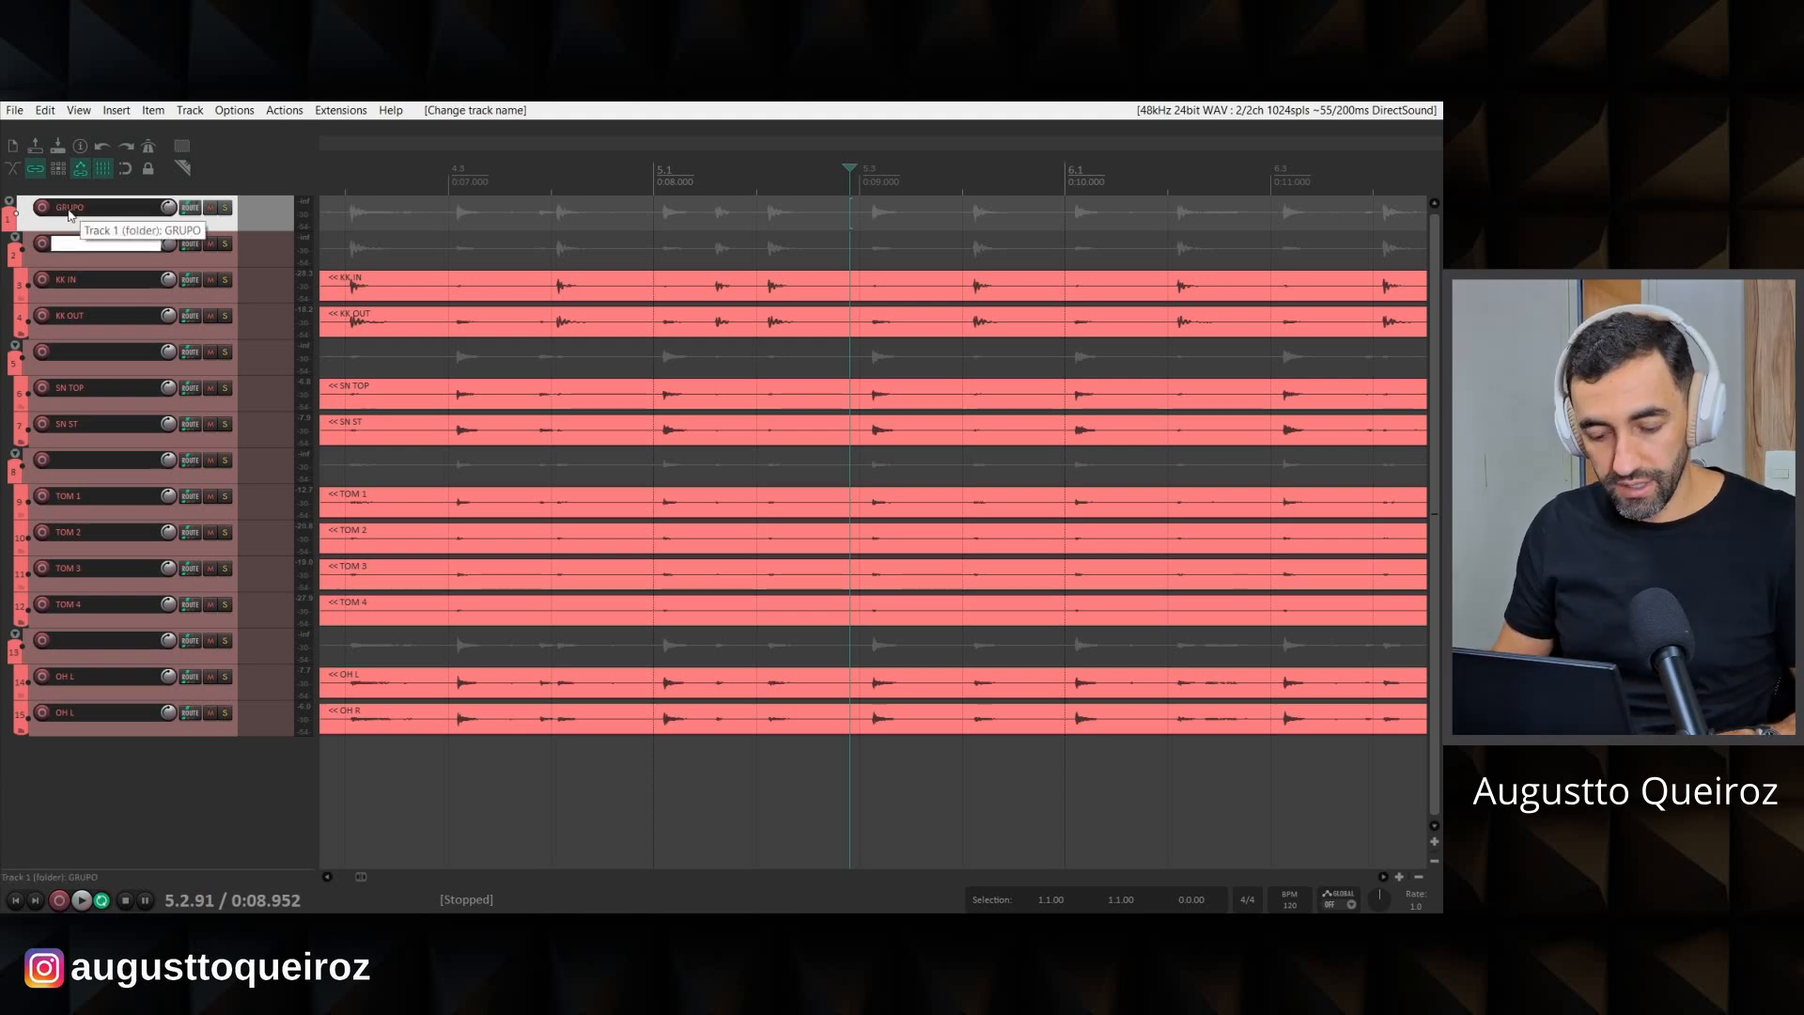
type("KK")
key("Tab")
Name the snare folder track CAIXA and the toms folder track TONS.
key("Tab")
key("Tab")
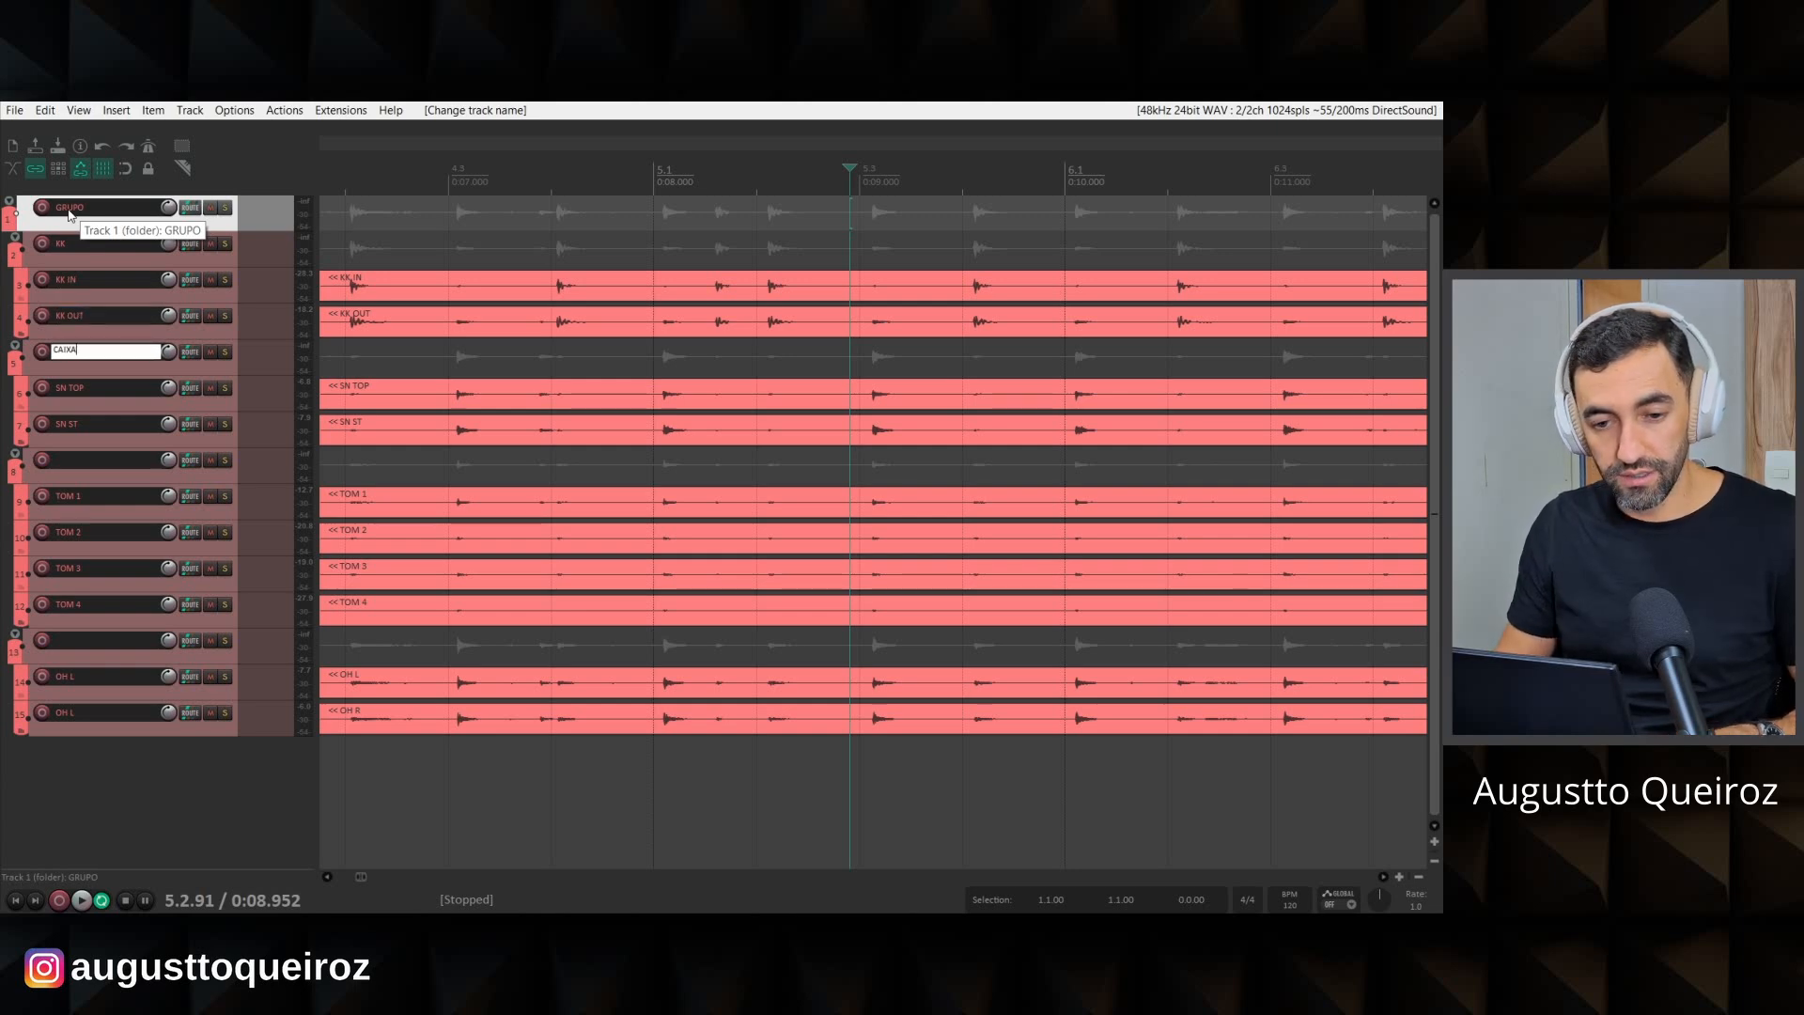
key("Tab")
key("Tab")
key("Tab")
type("TONS")
Name the overheads folder track OH and clear the track selection.
key("Tab")
key("Tab")
key("Tab")
key("Tab")
key("Tab")
type("OH")
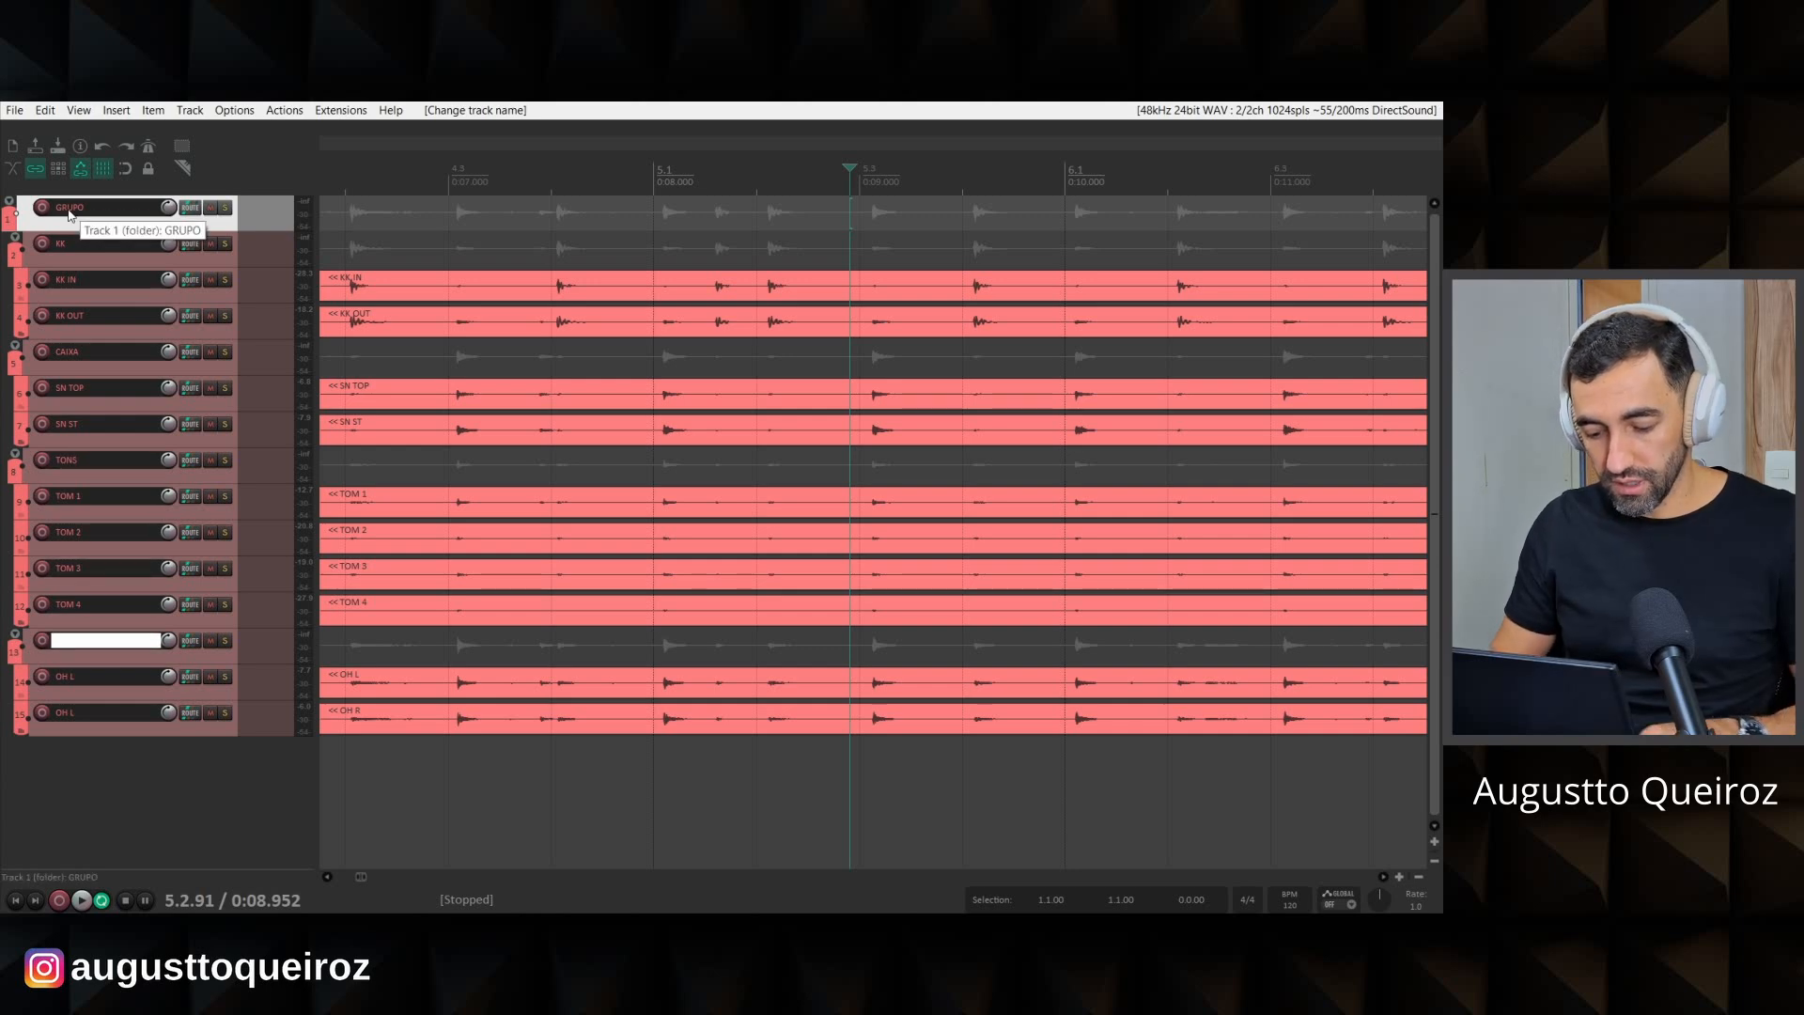
key("Return")
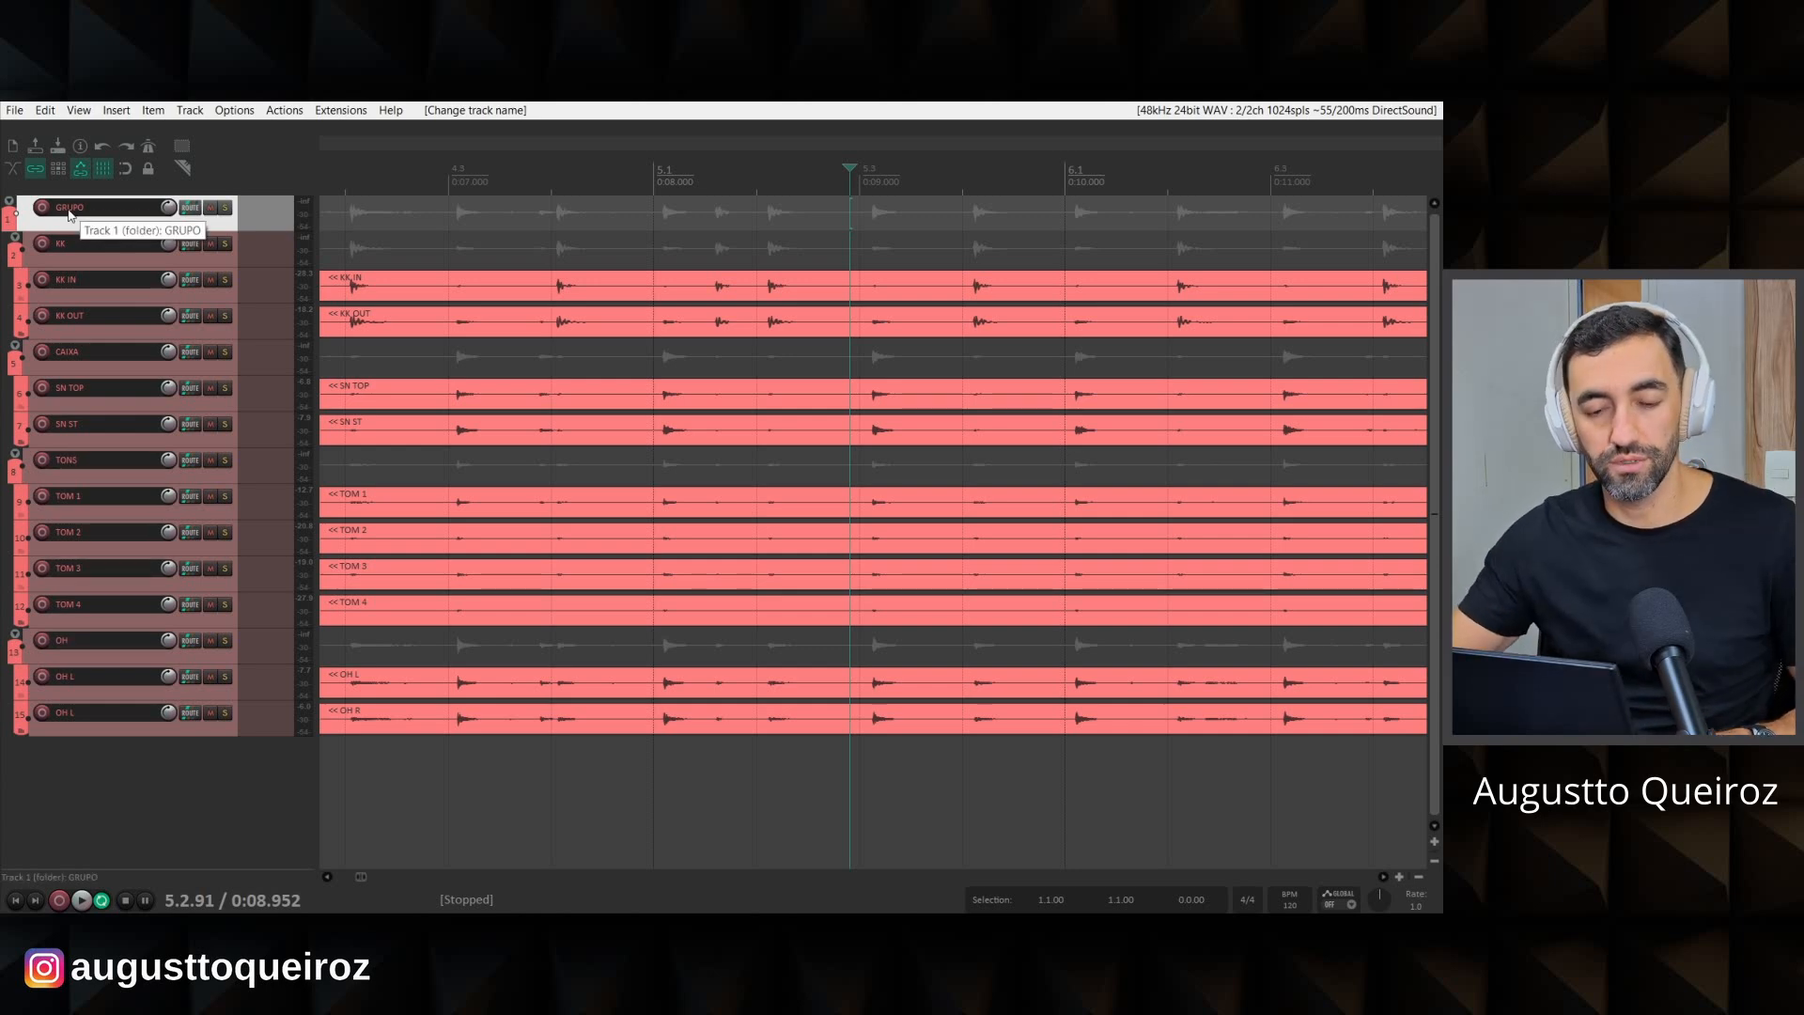
left_click(229, 838)
Examine the folder structure of the whole drum session in the mixer and in the arrangement.
scroll(779, 621, "down", 3)
scroll(778, 625, "down", 3)
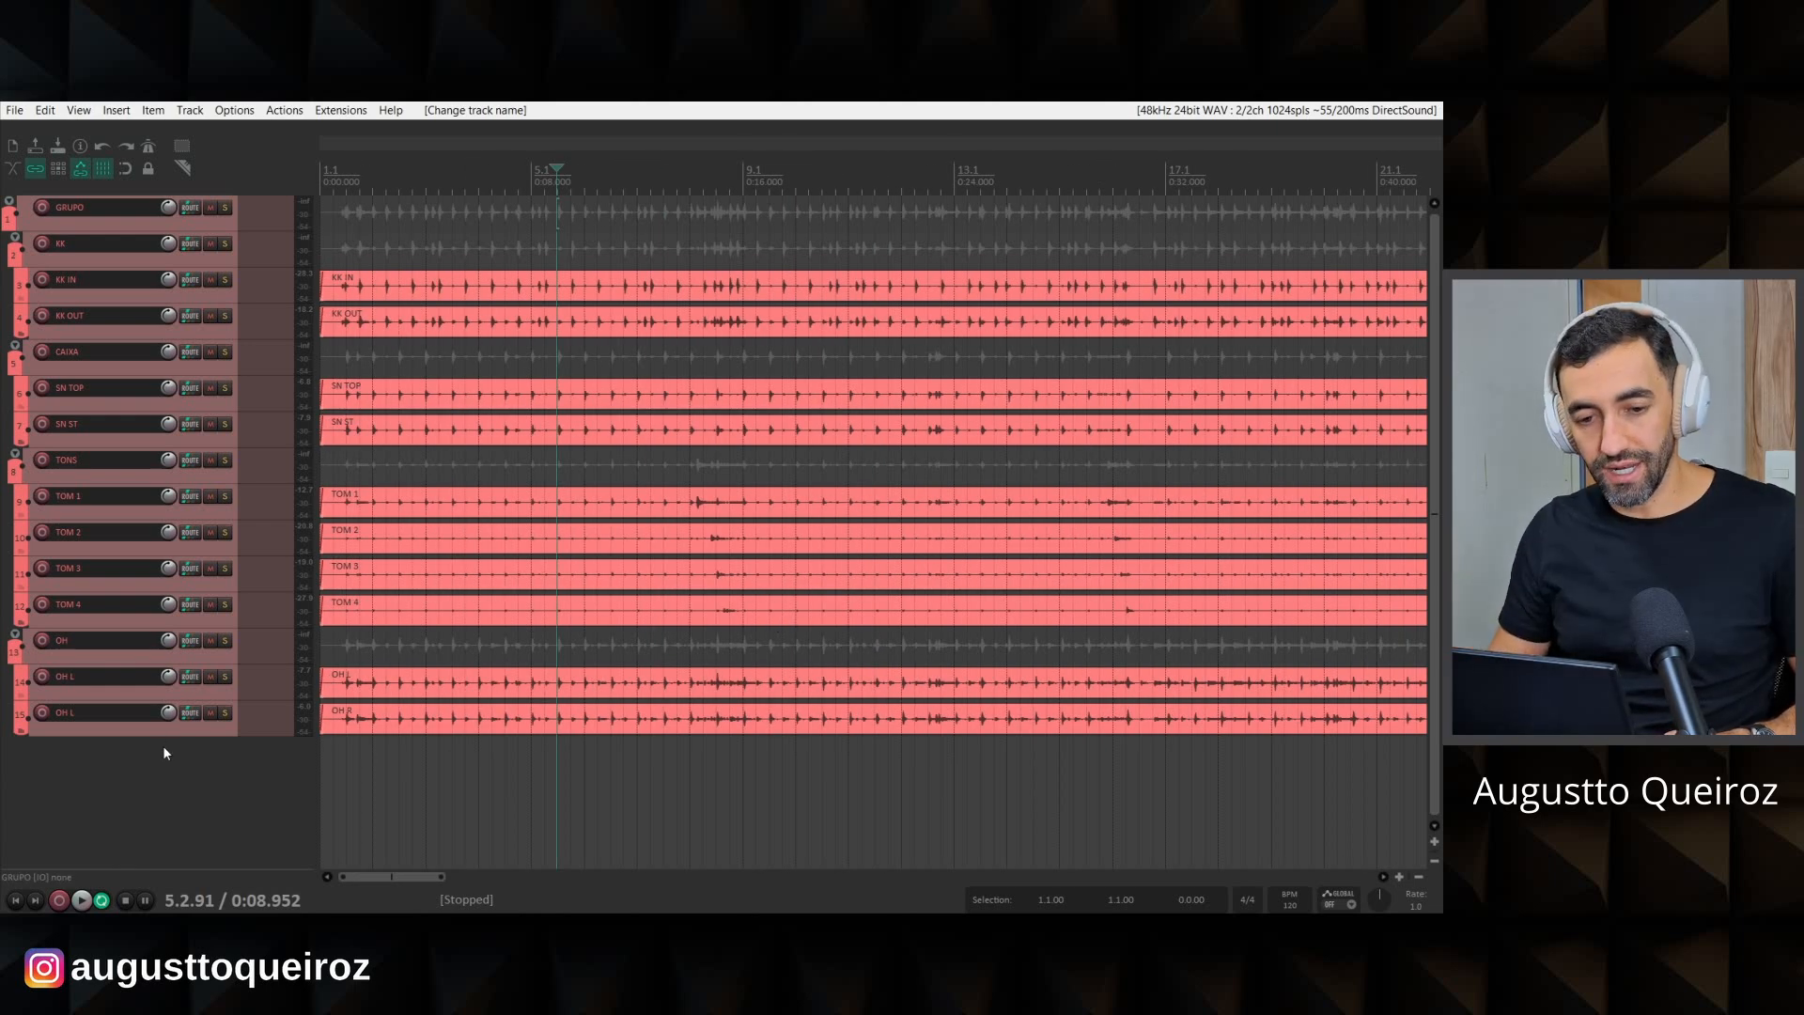
key("ctrl+m")
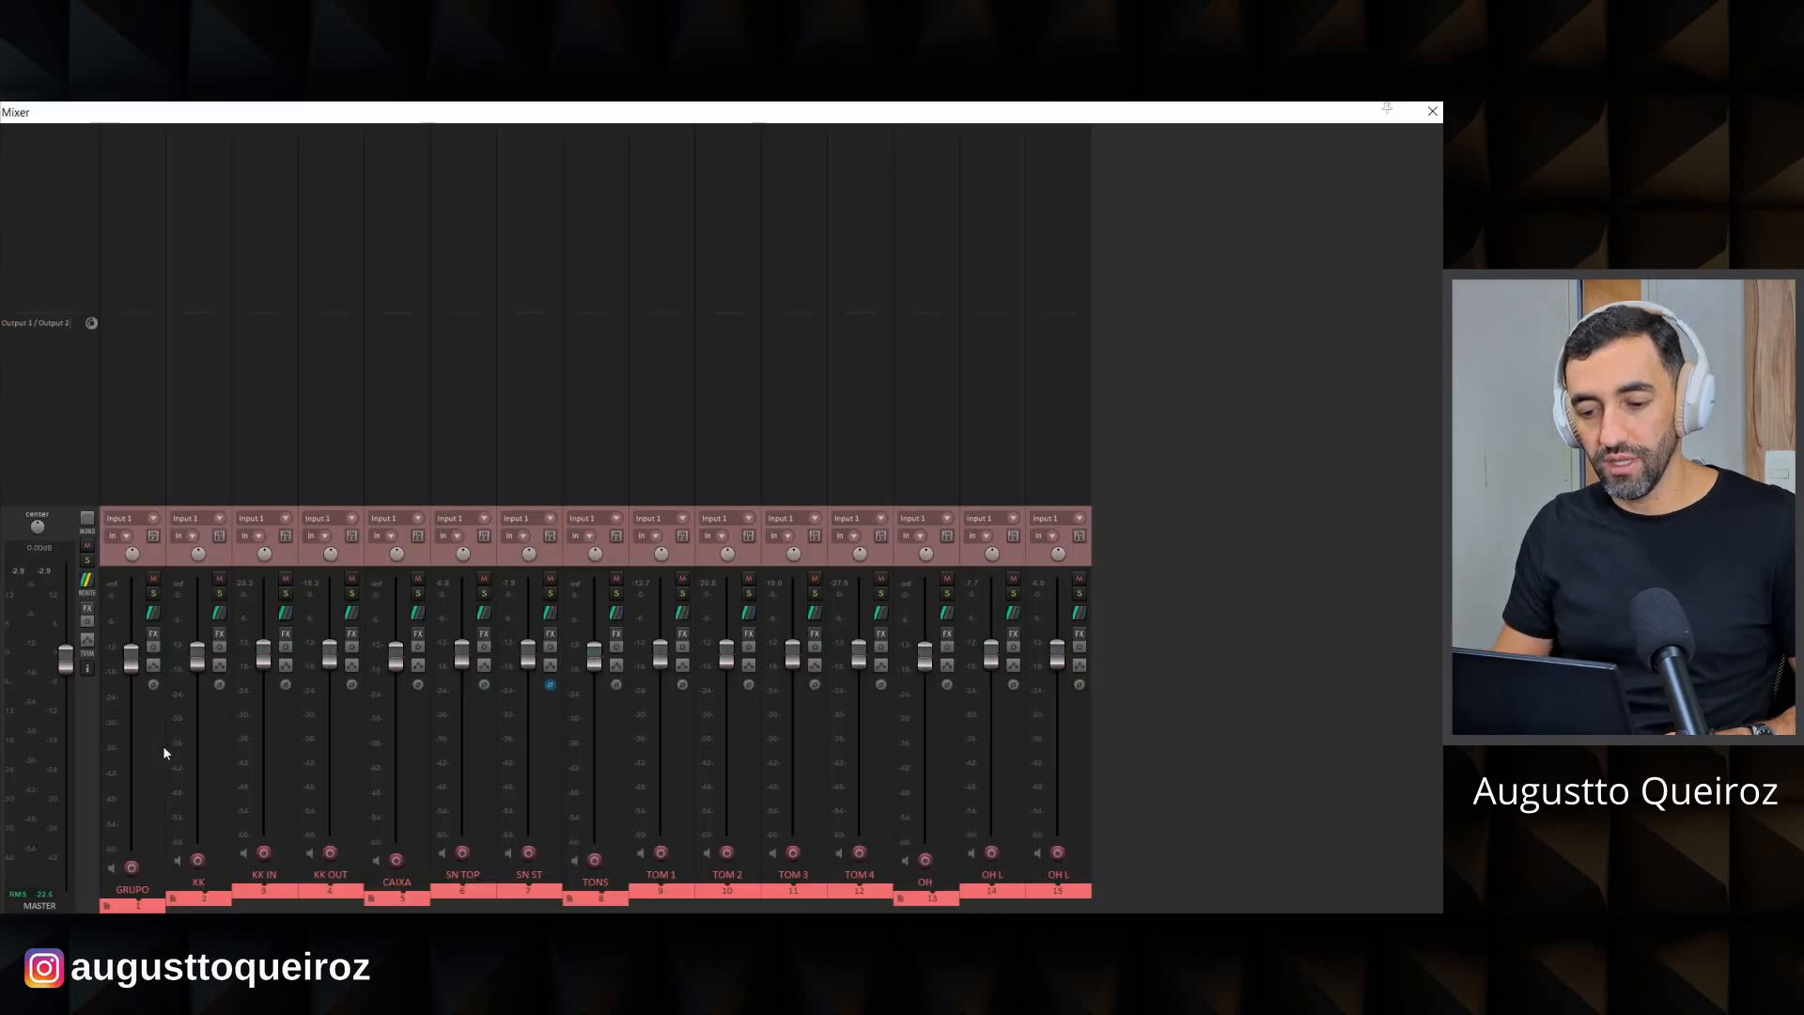
key("ctrl+m")
key("ctrl+m")
key("ctrl+m")
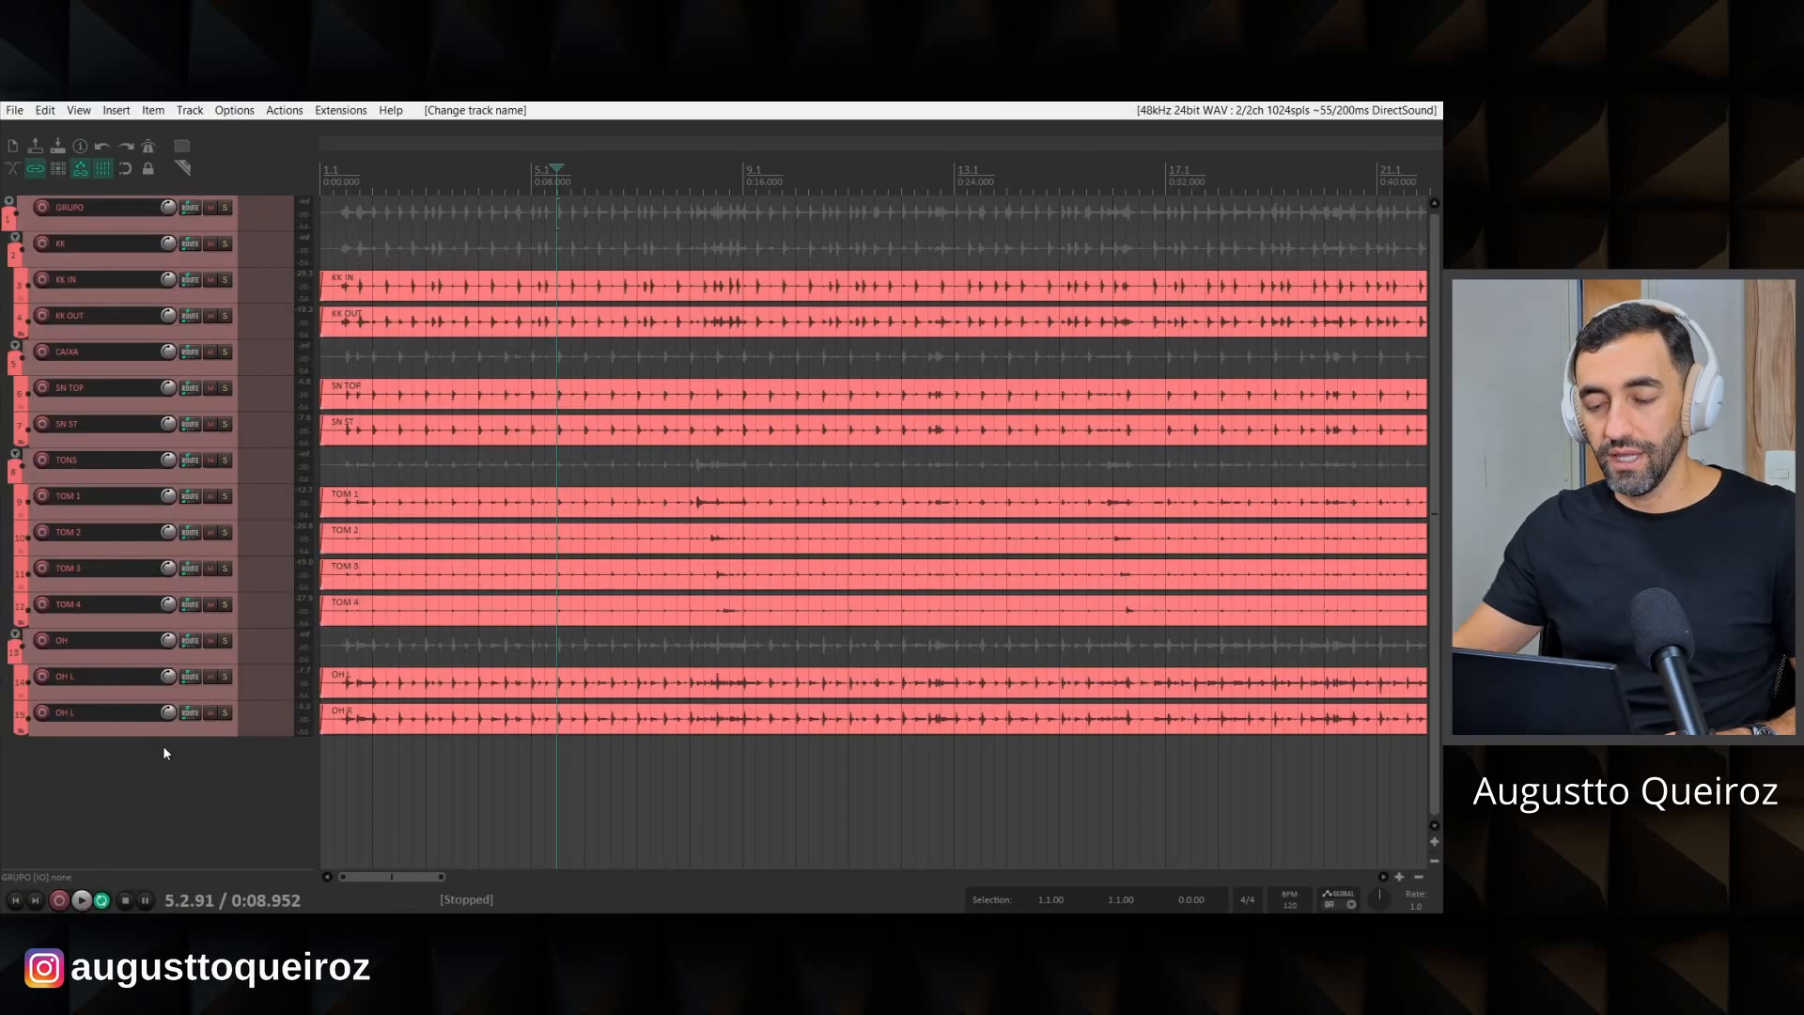
scroll(624, 509, "down", 2)
scroll(624, 513, "down", 3)
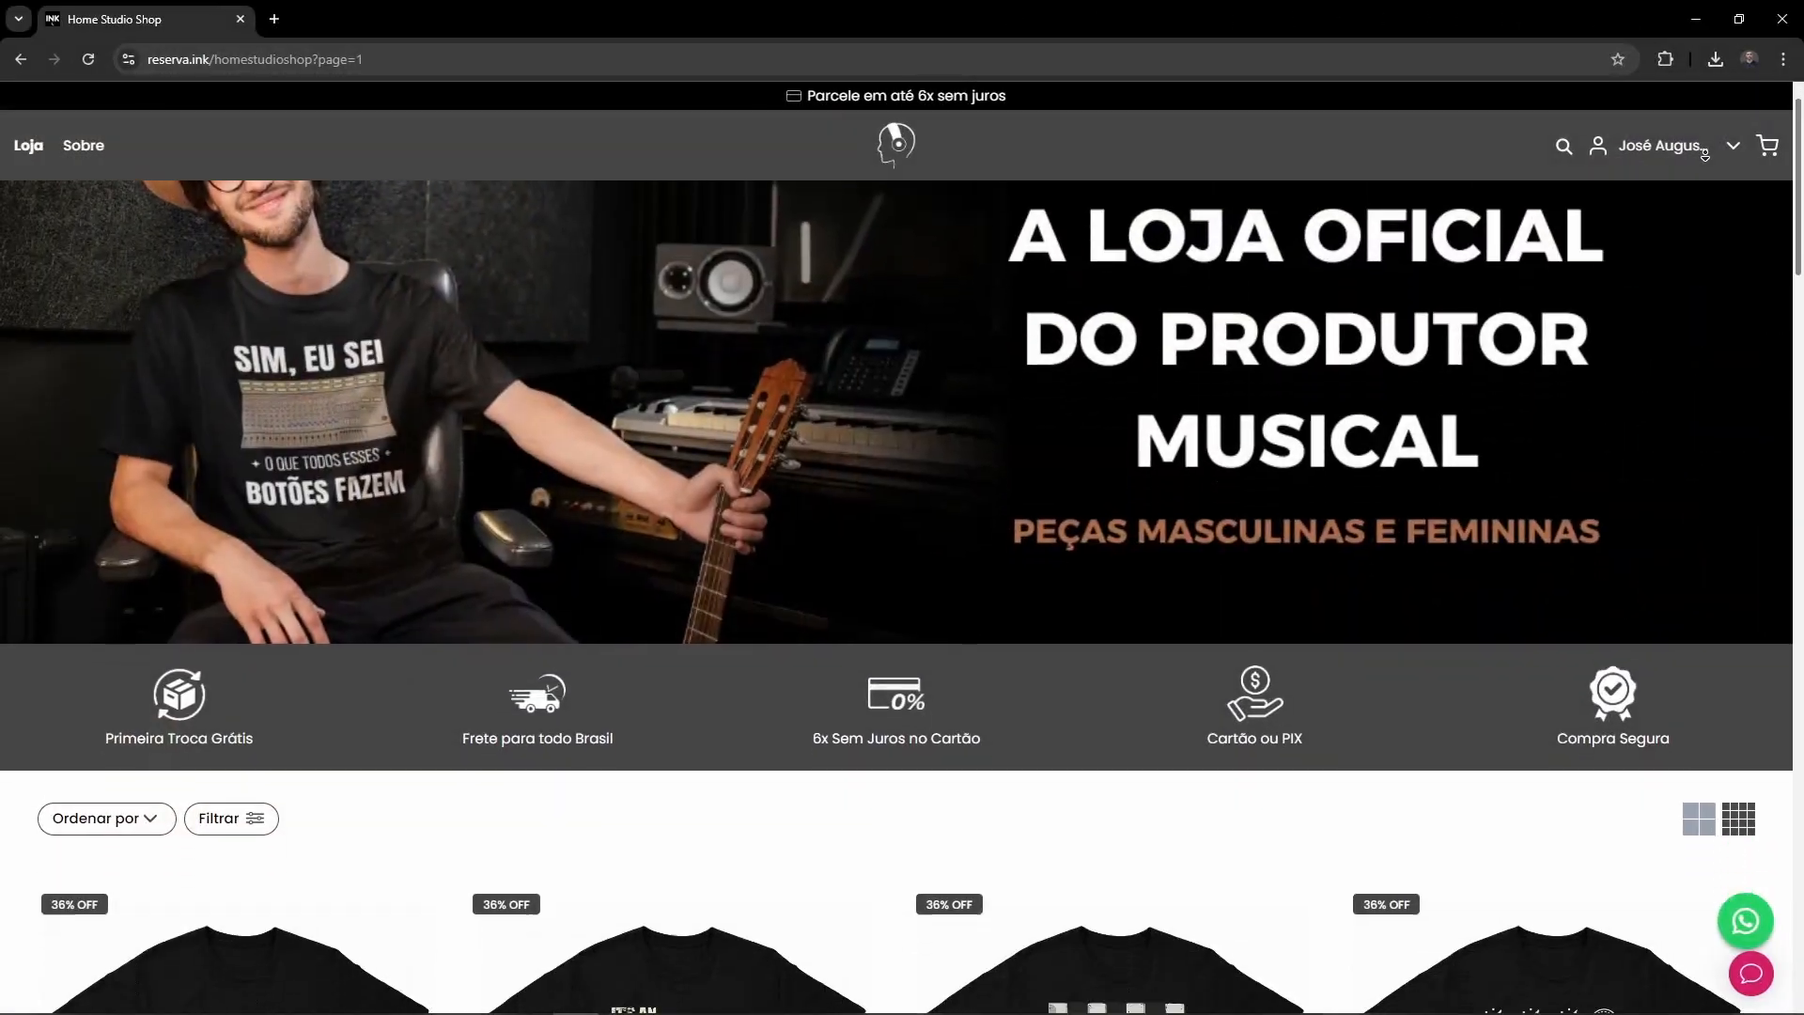
Browse the T-shirt listings of the Home Studio Shop in the web browser.
scroll(1704, 155, "down", 5)
scroll(1704, 155, "down", 6)
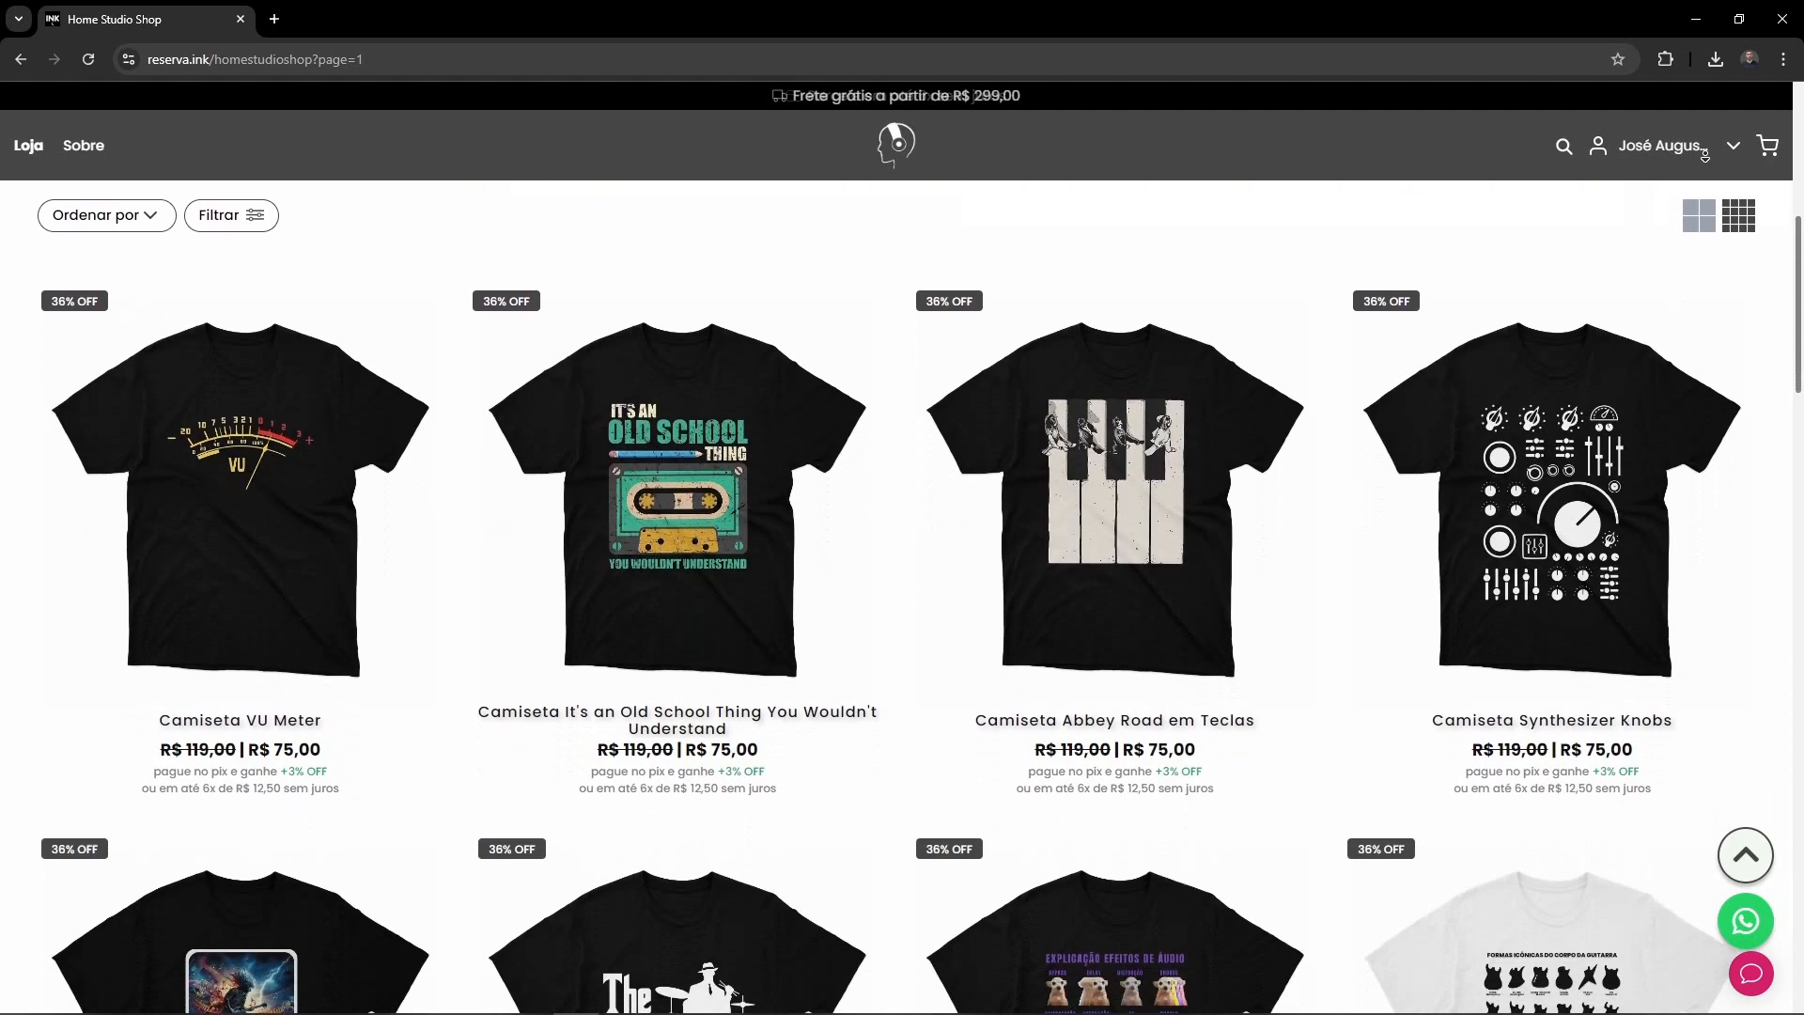
scroll(1705, 155, "down", 6)
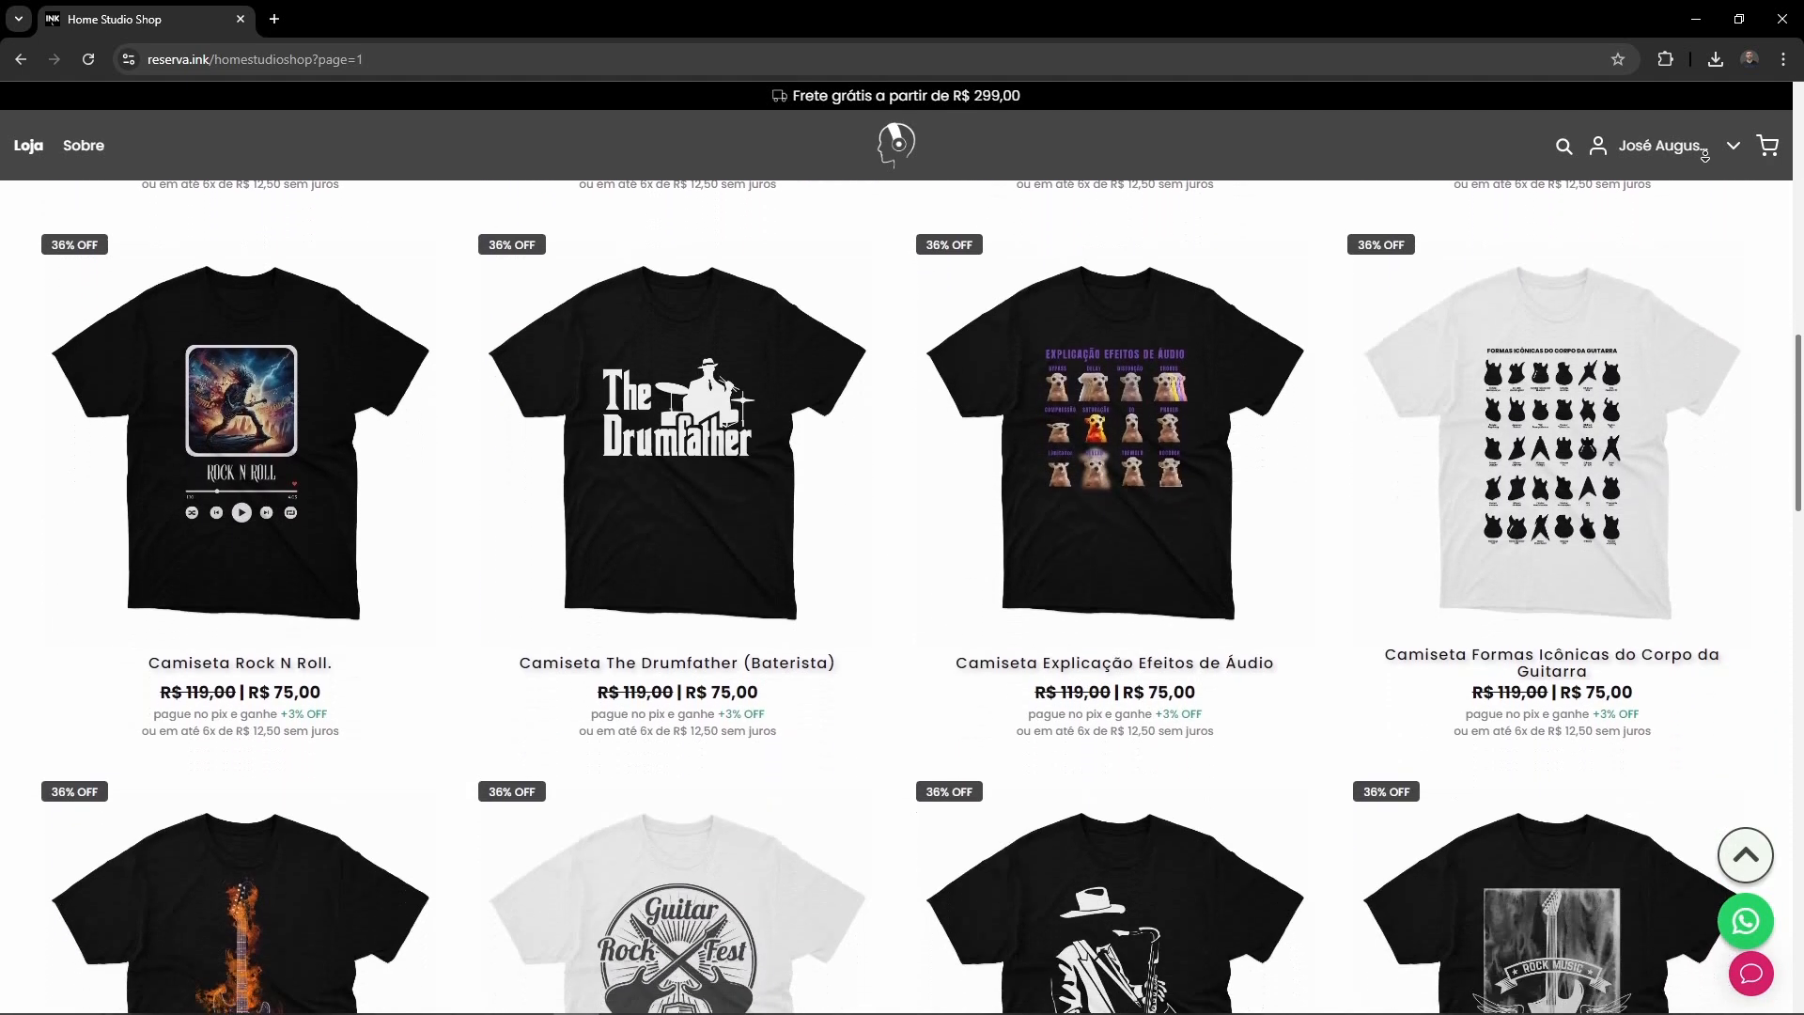
scroll(1704, 155, "down", 6)
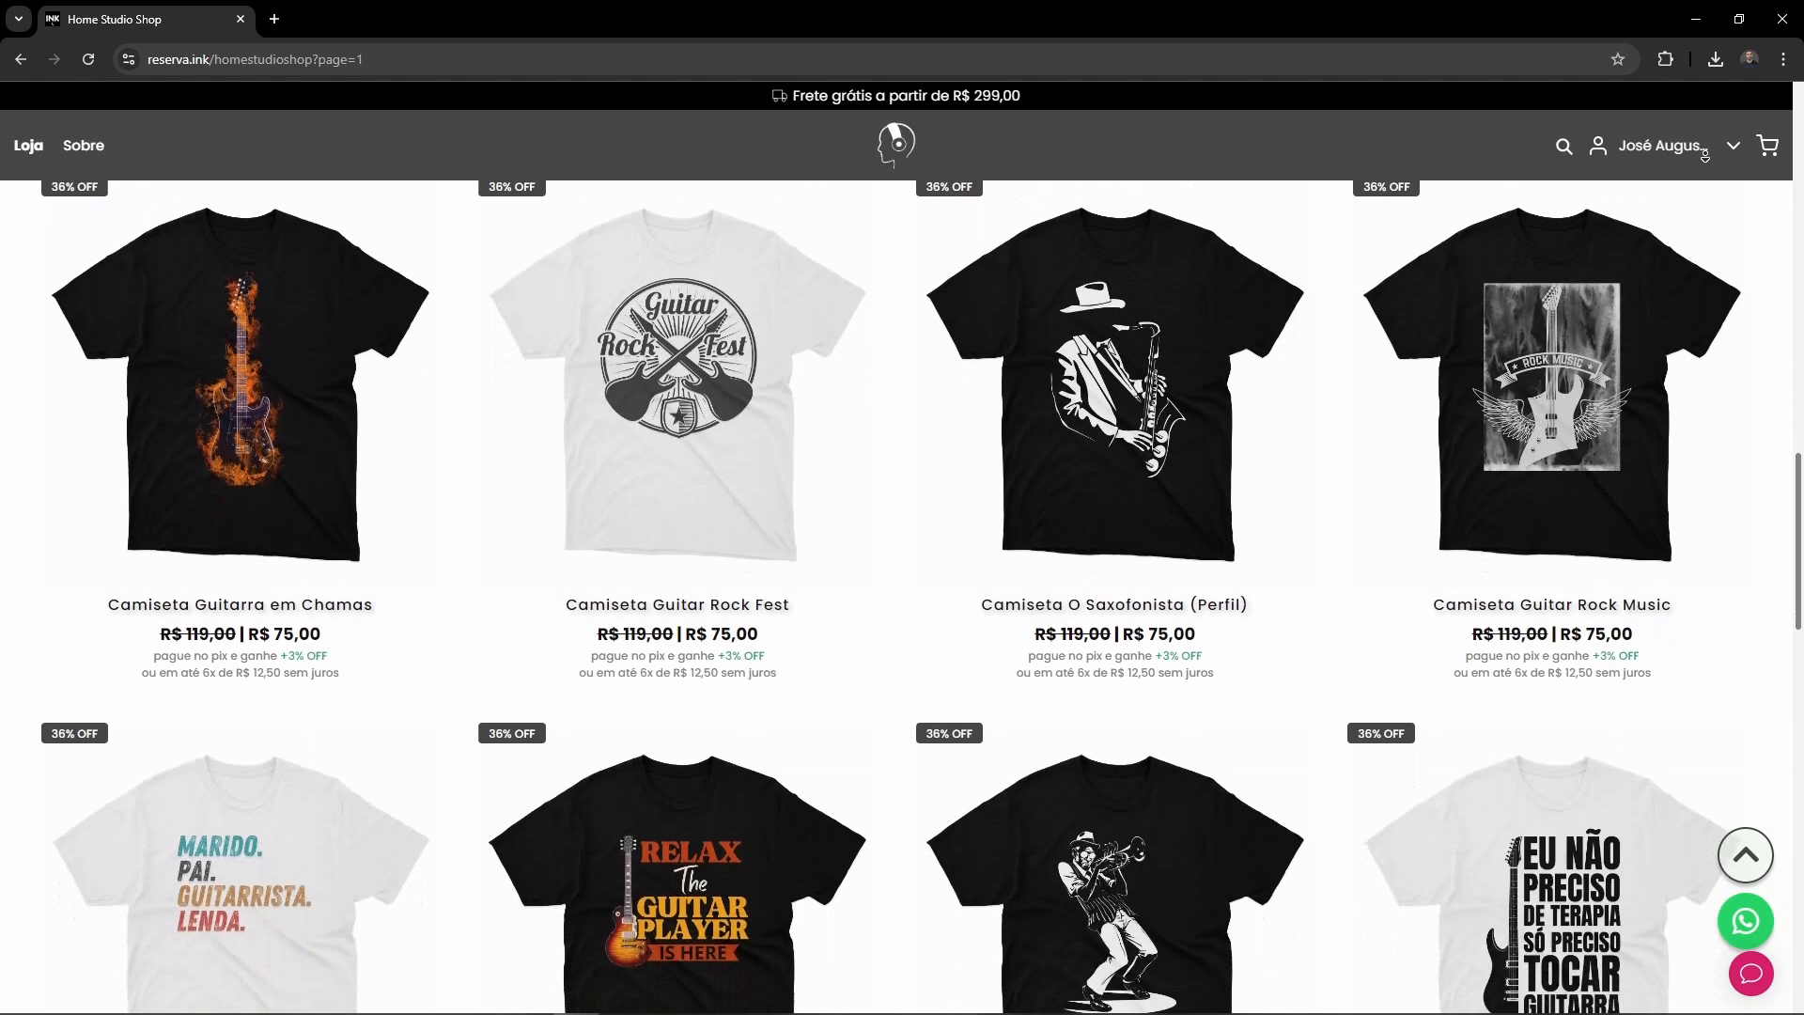
scroll(1704, 155, "down", 6)
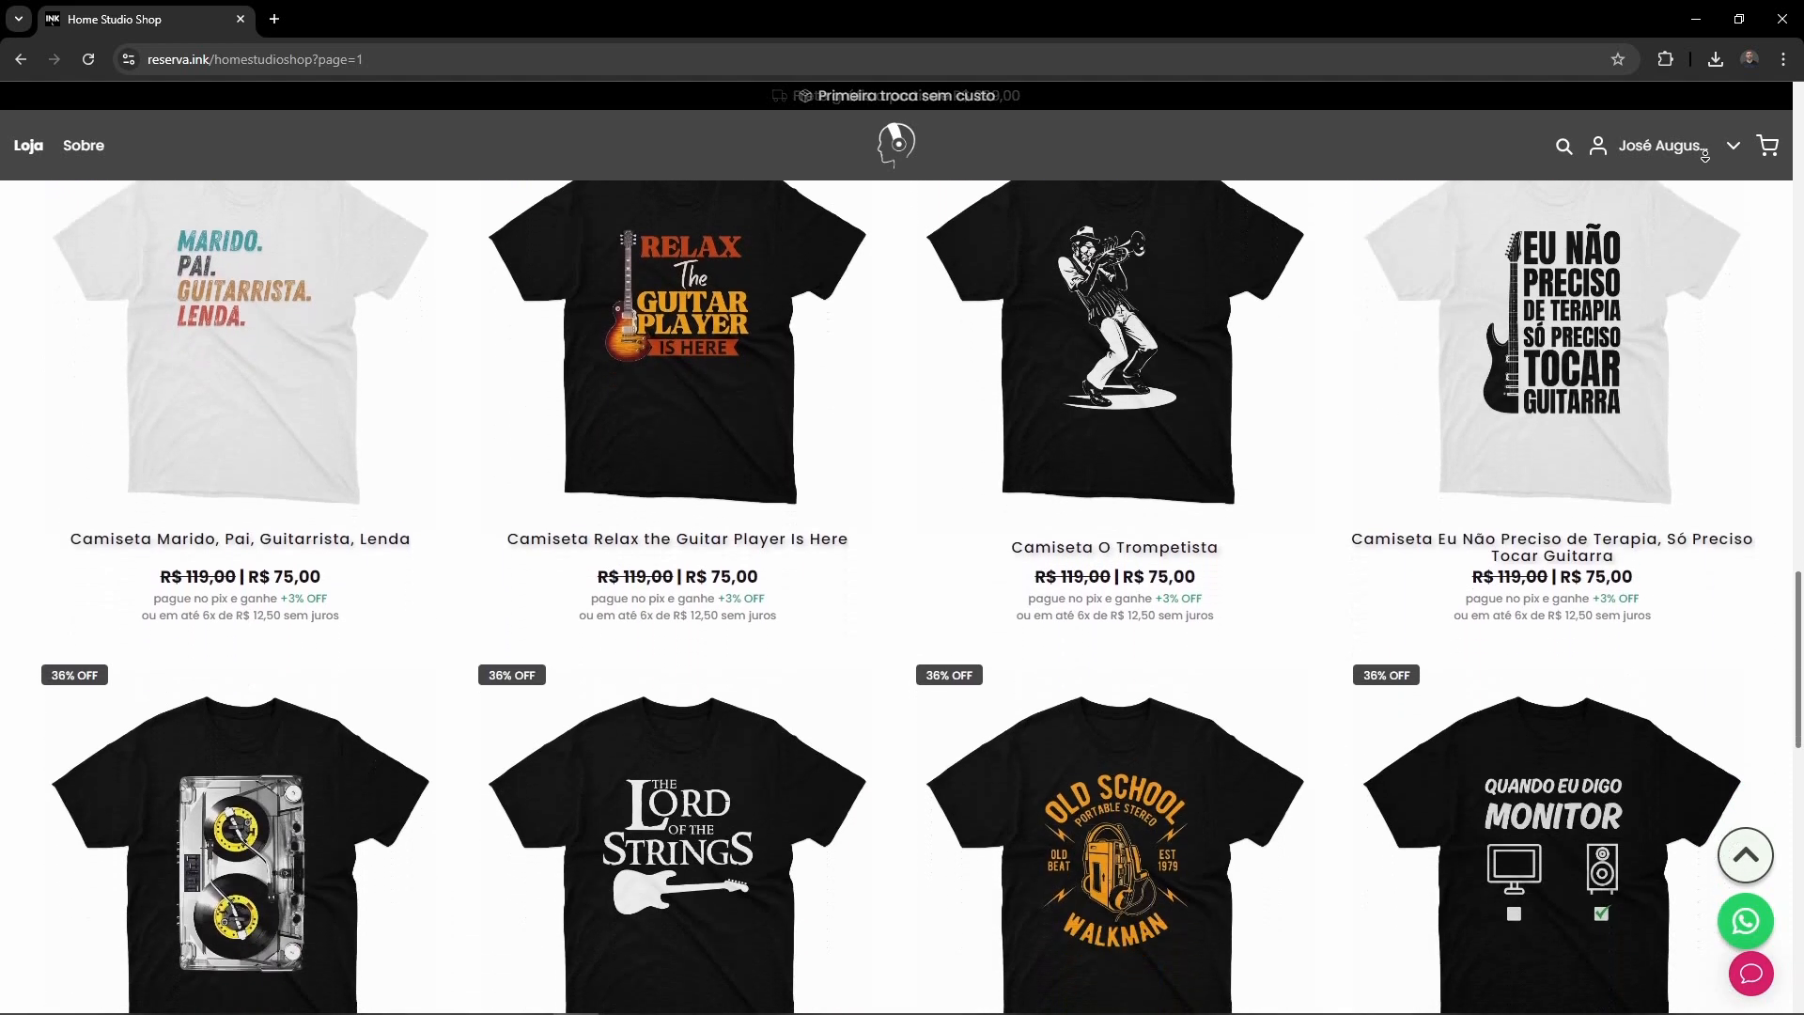
scroll(1704, 155, "down", 6)
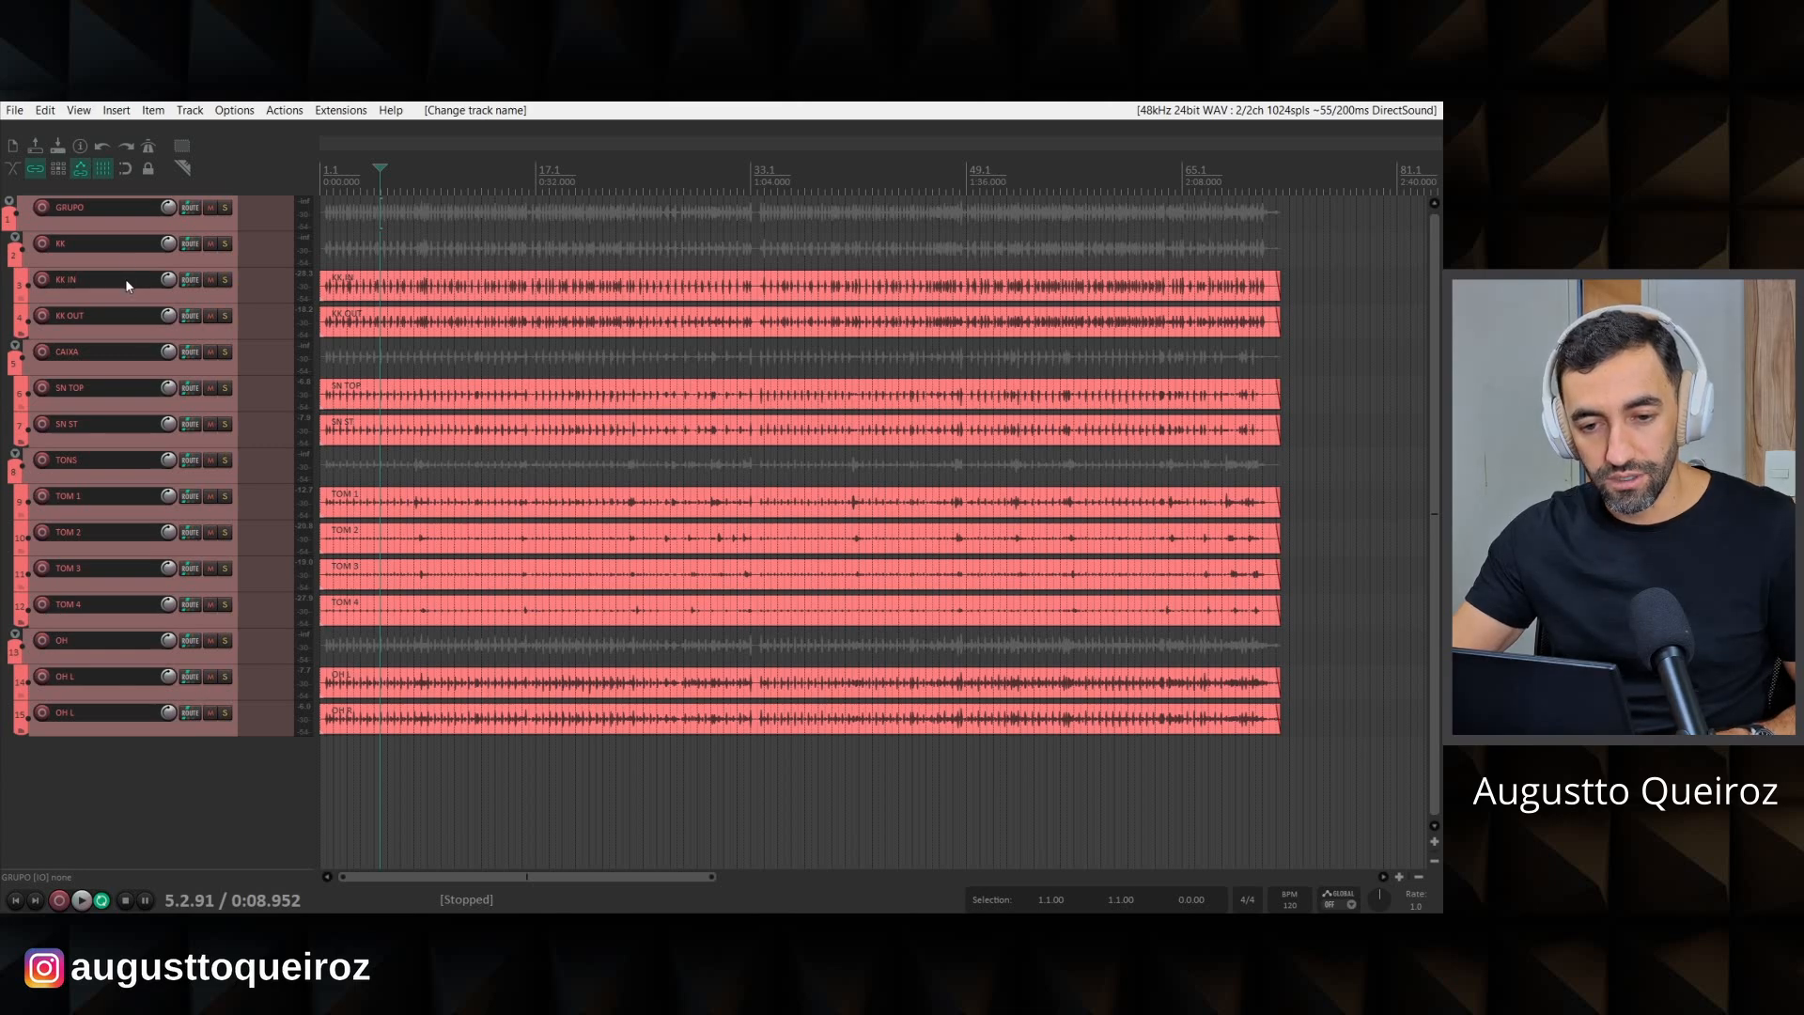
Lower the volume of all tracks together to -inf dB and clear the track selection.
left_click(126, 216)
left_click(133, 723, "shift")
left_click_drag(166, 715, 166, 789)
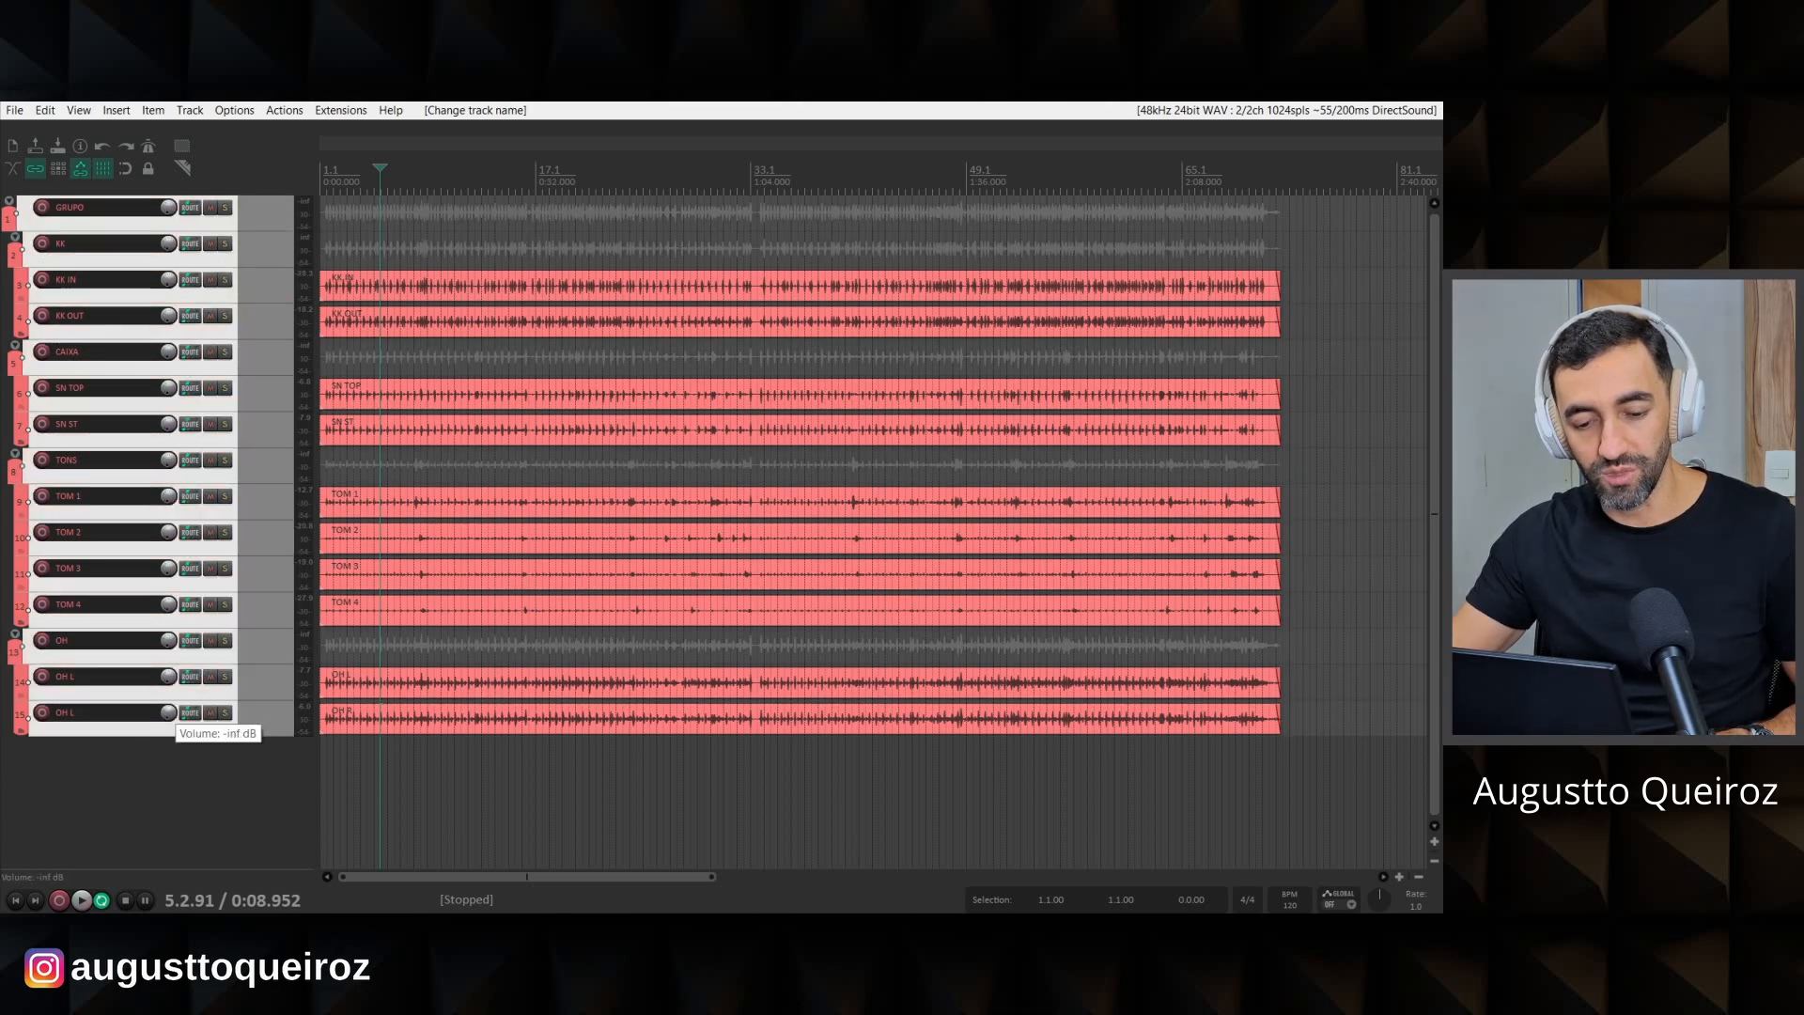
left_click(154, 768)
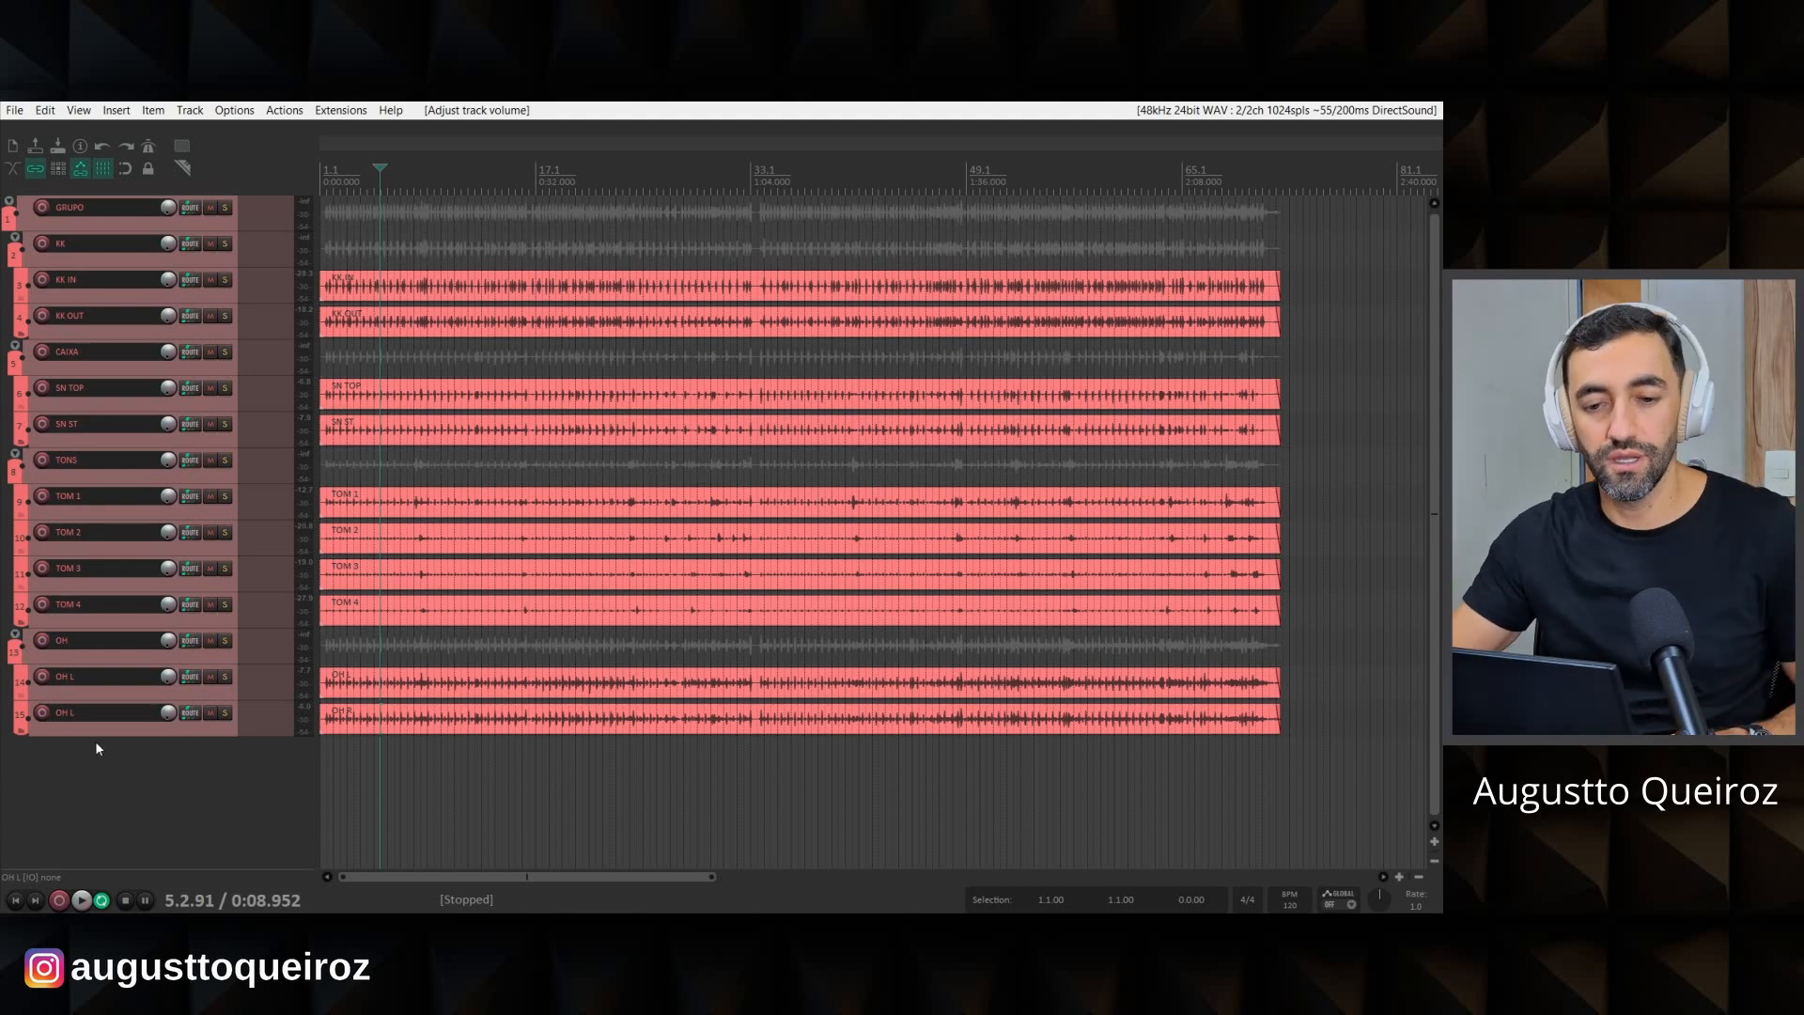
Add the SSL Native Bus Compressor 2 to the GRUPO folder track and close its window.
left_click(260, 208)
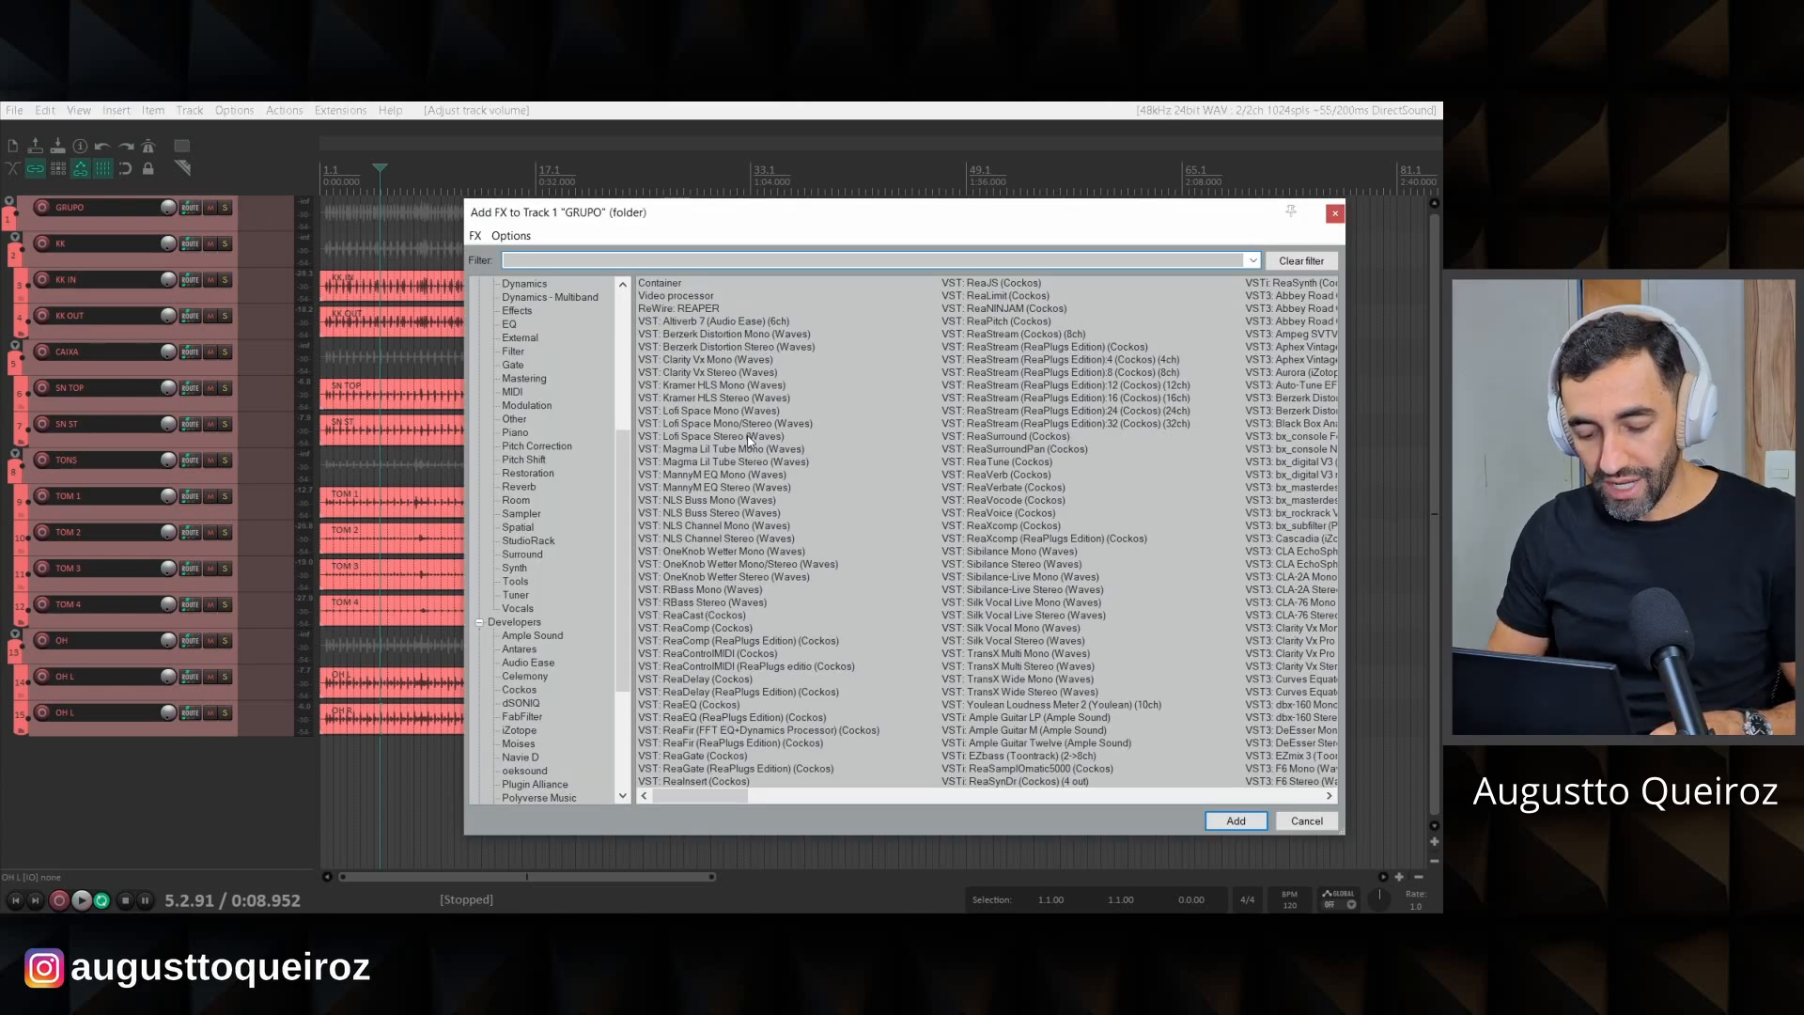
type("SSL")
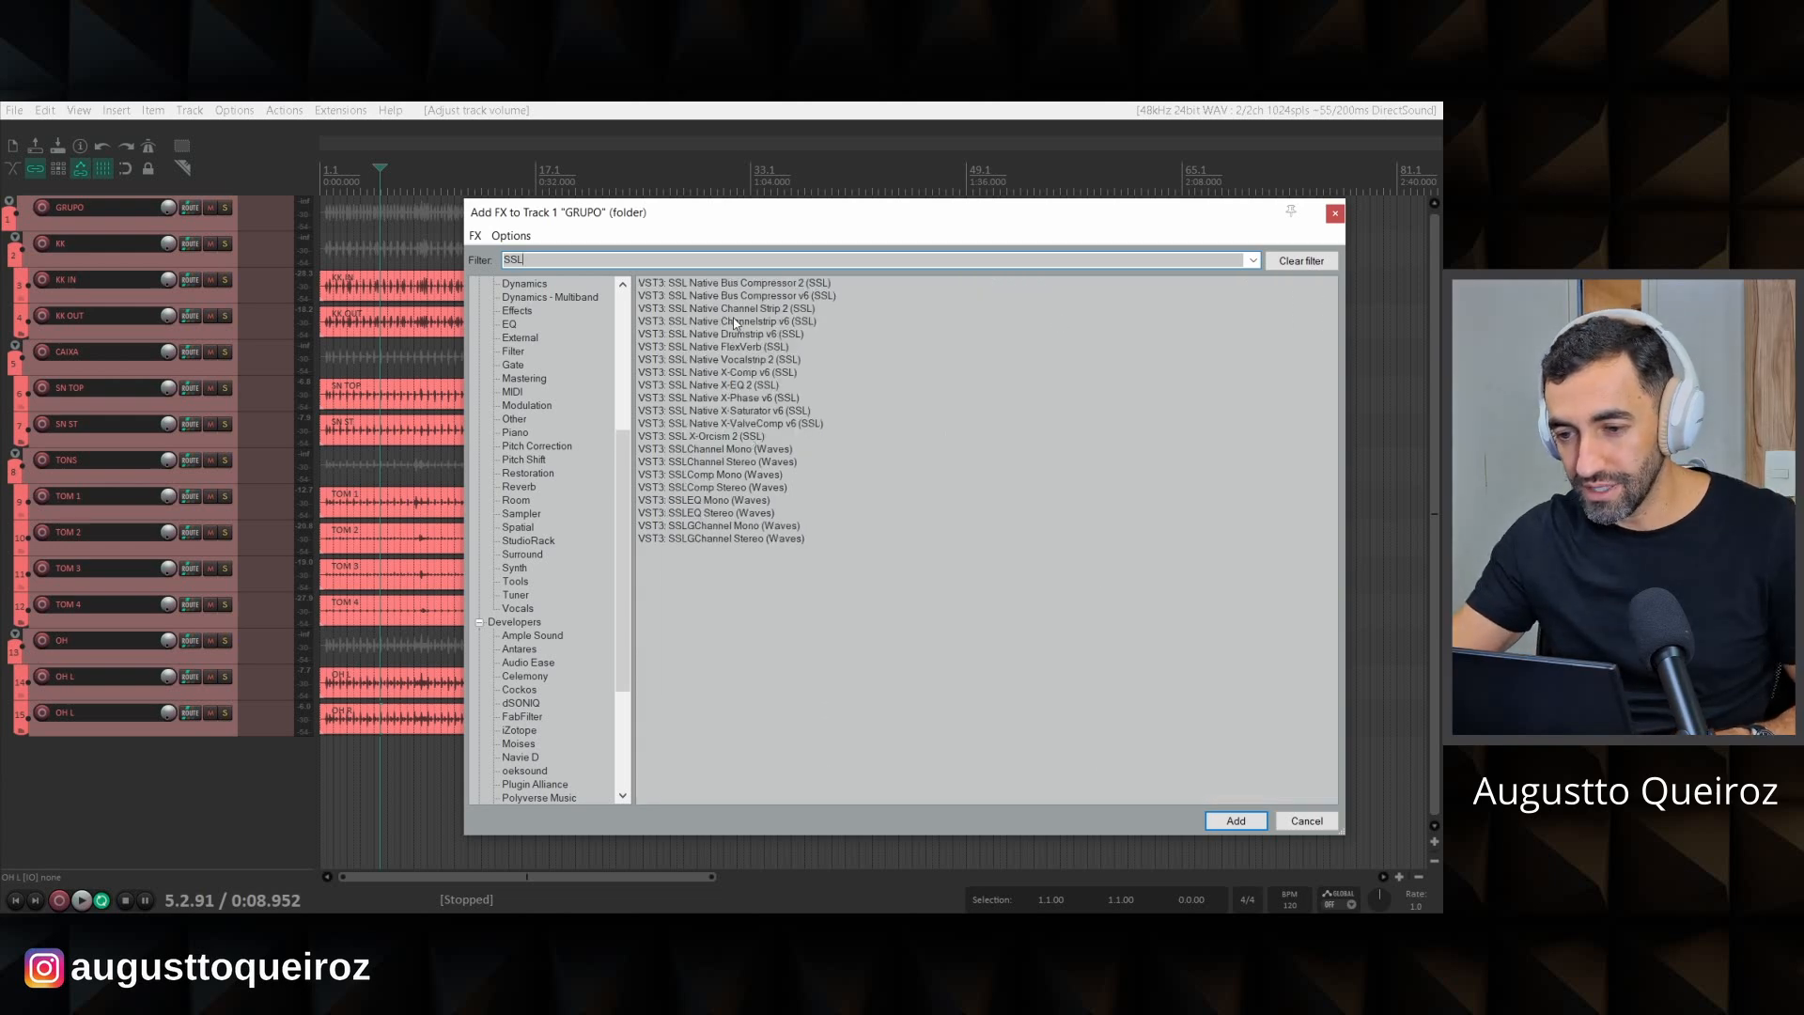
double_click(735, 285)
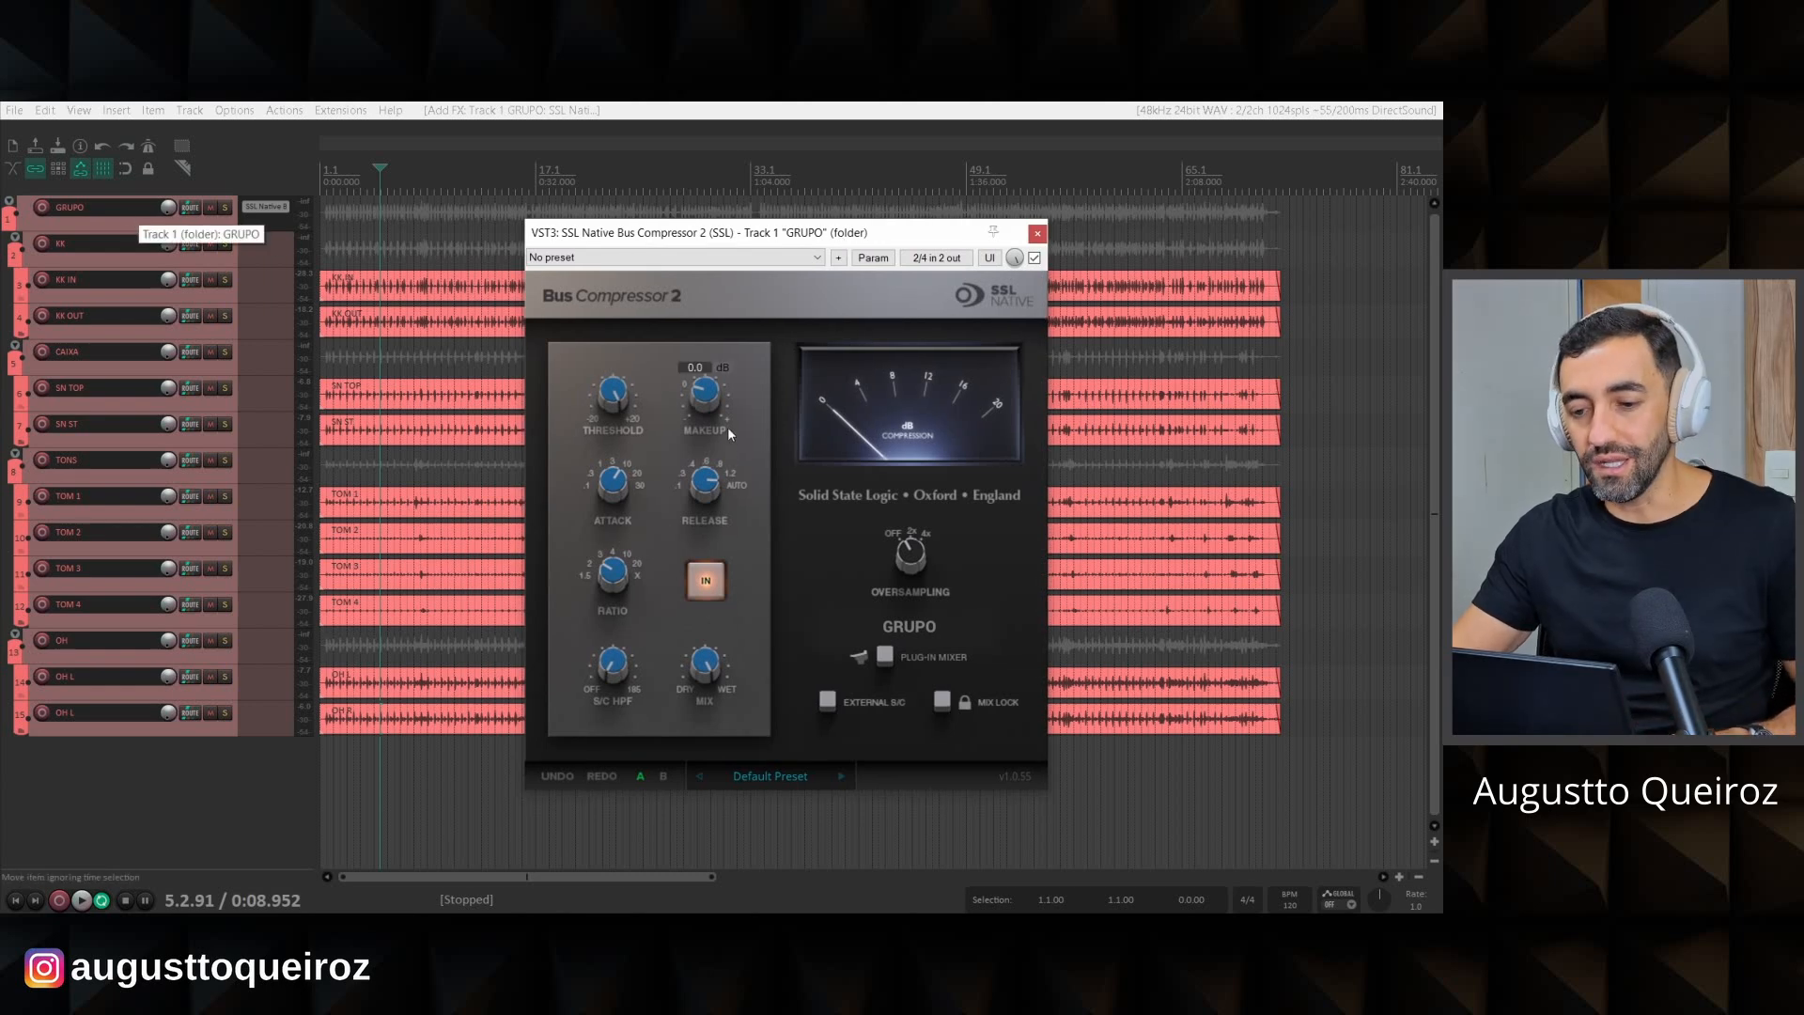
mouse_move(703, 392)
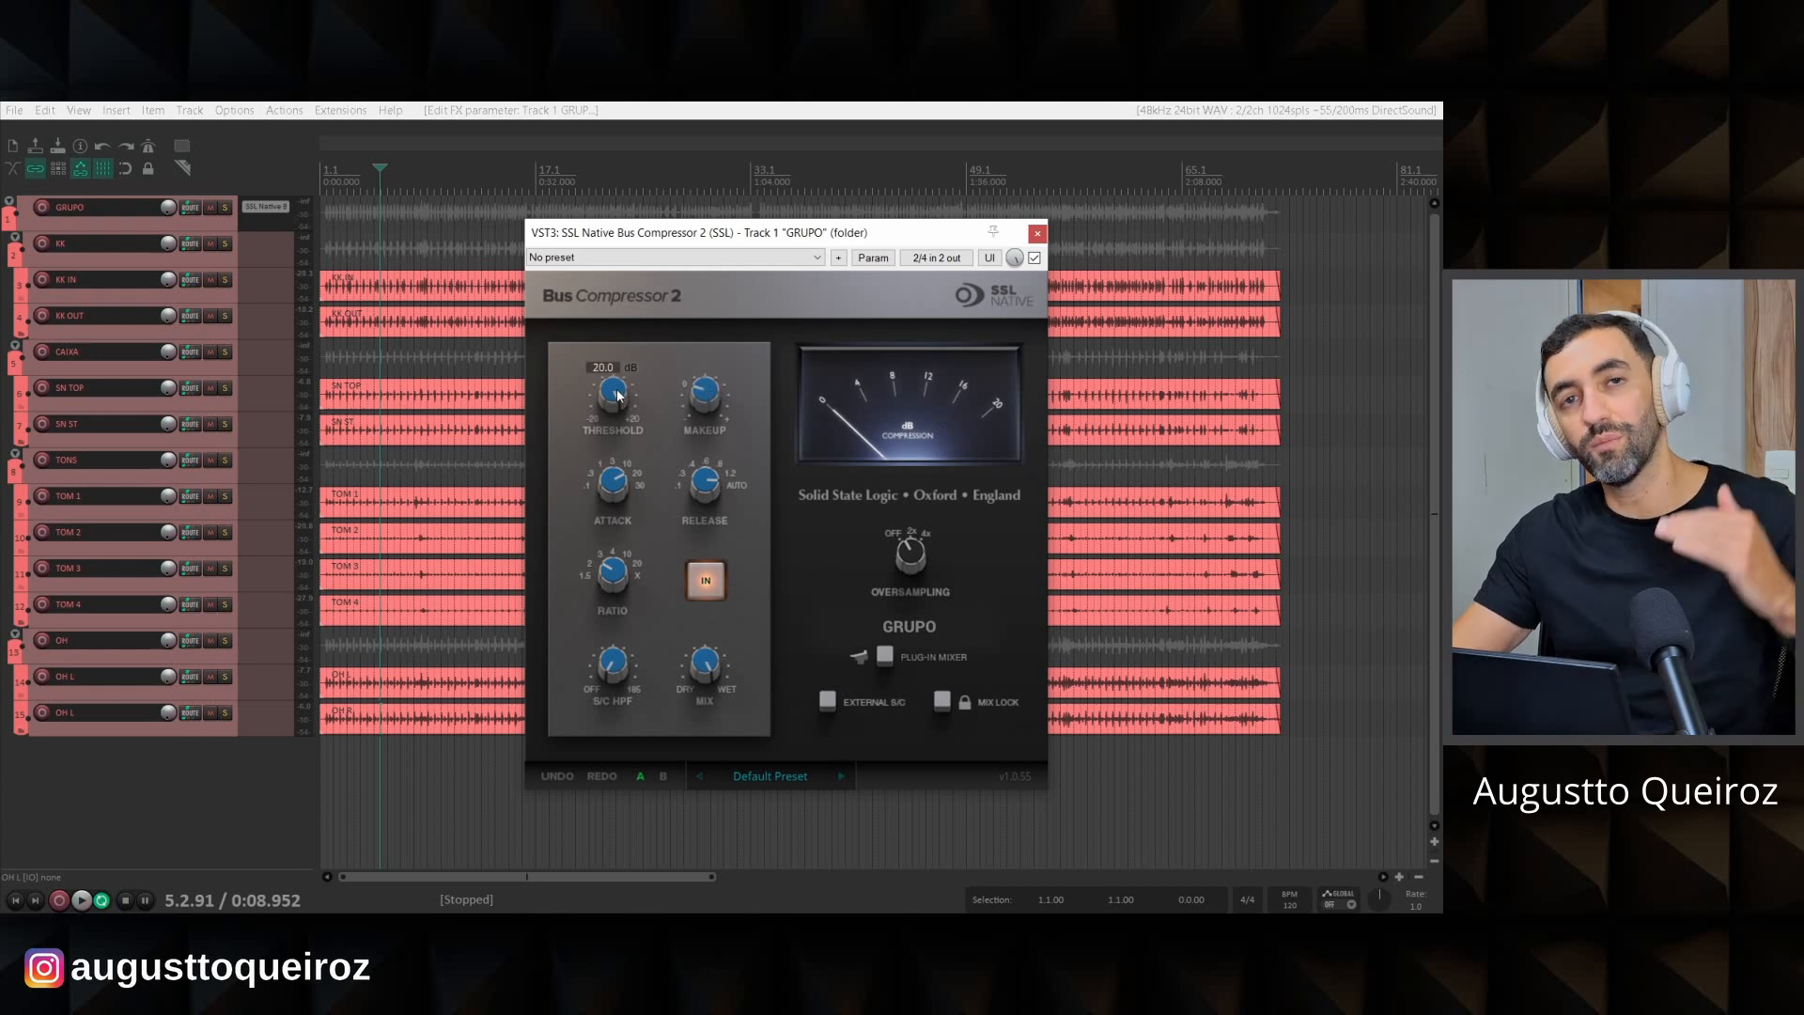
left_click(1038, 231)
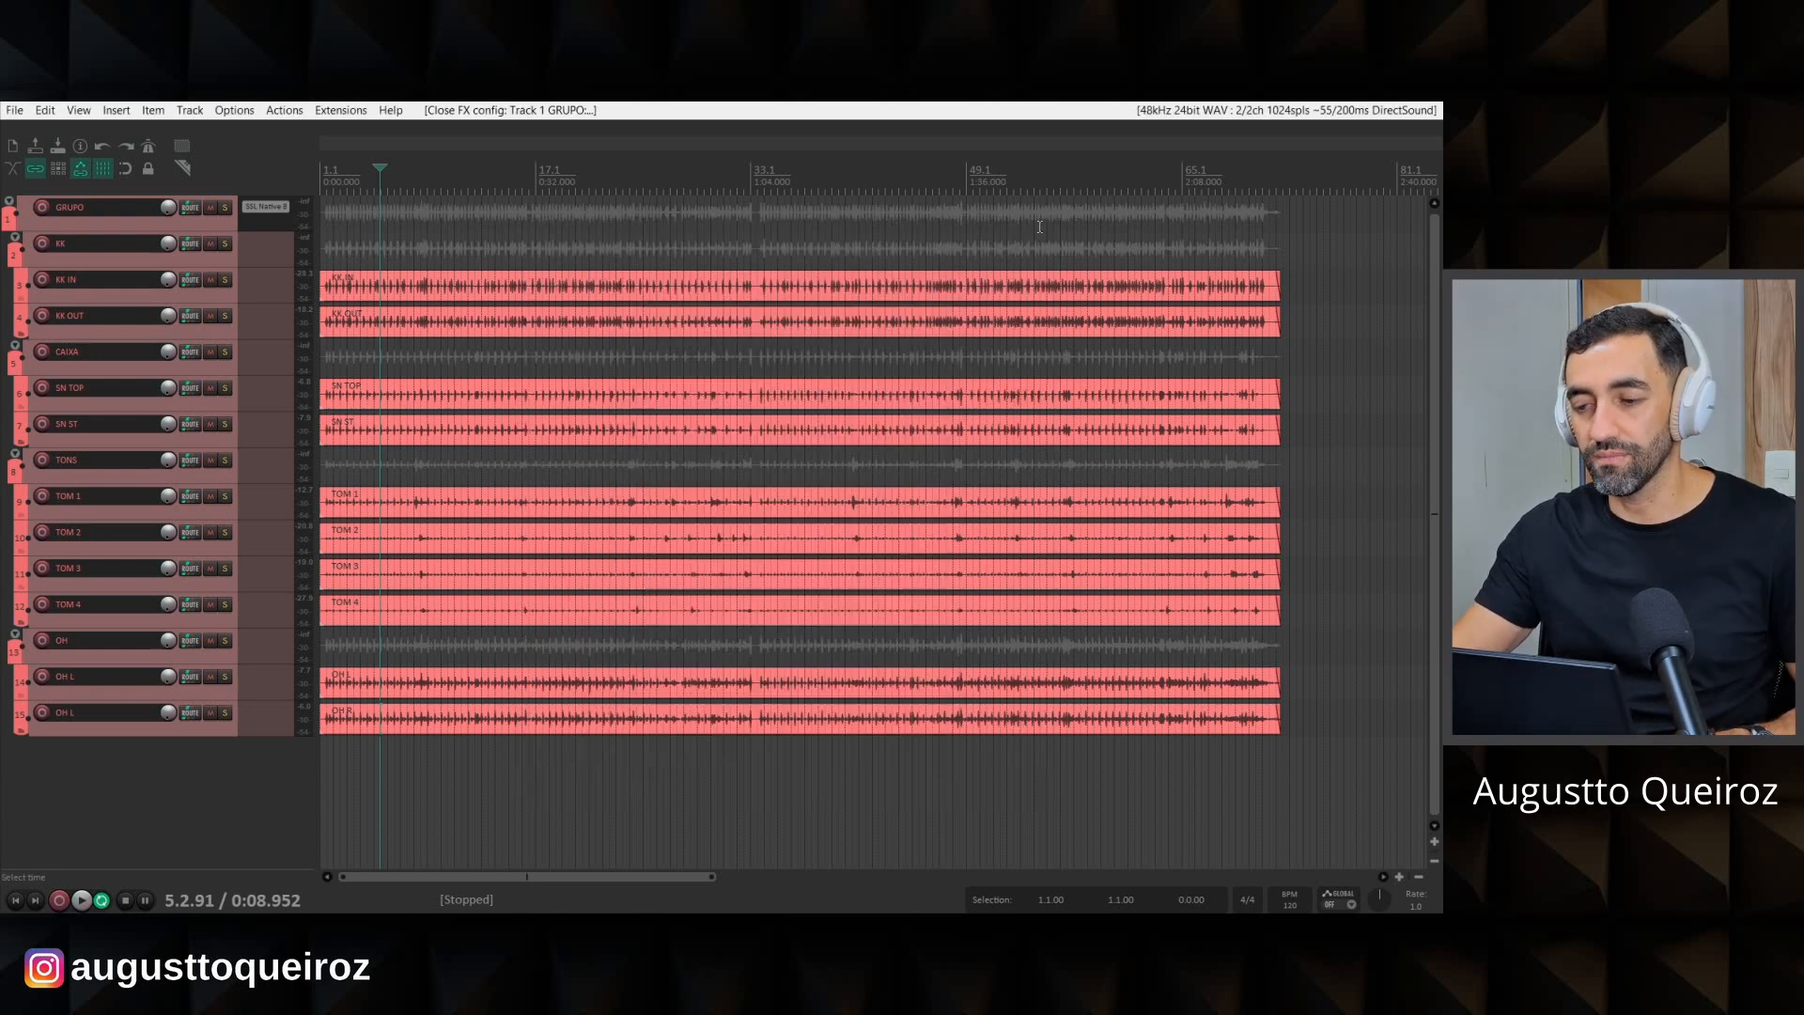
Add the Neutron 5 Clipper after the compressor on the GRUPO folder track and briefly recheck the bus compressor.
double_click(282, 222)
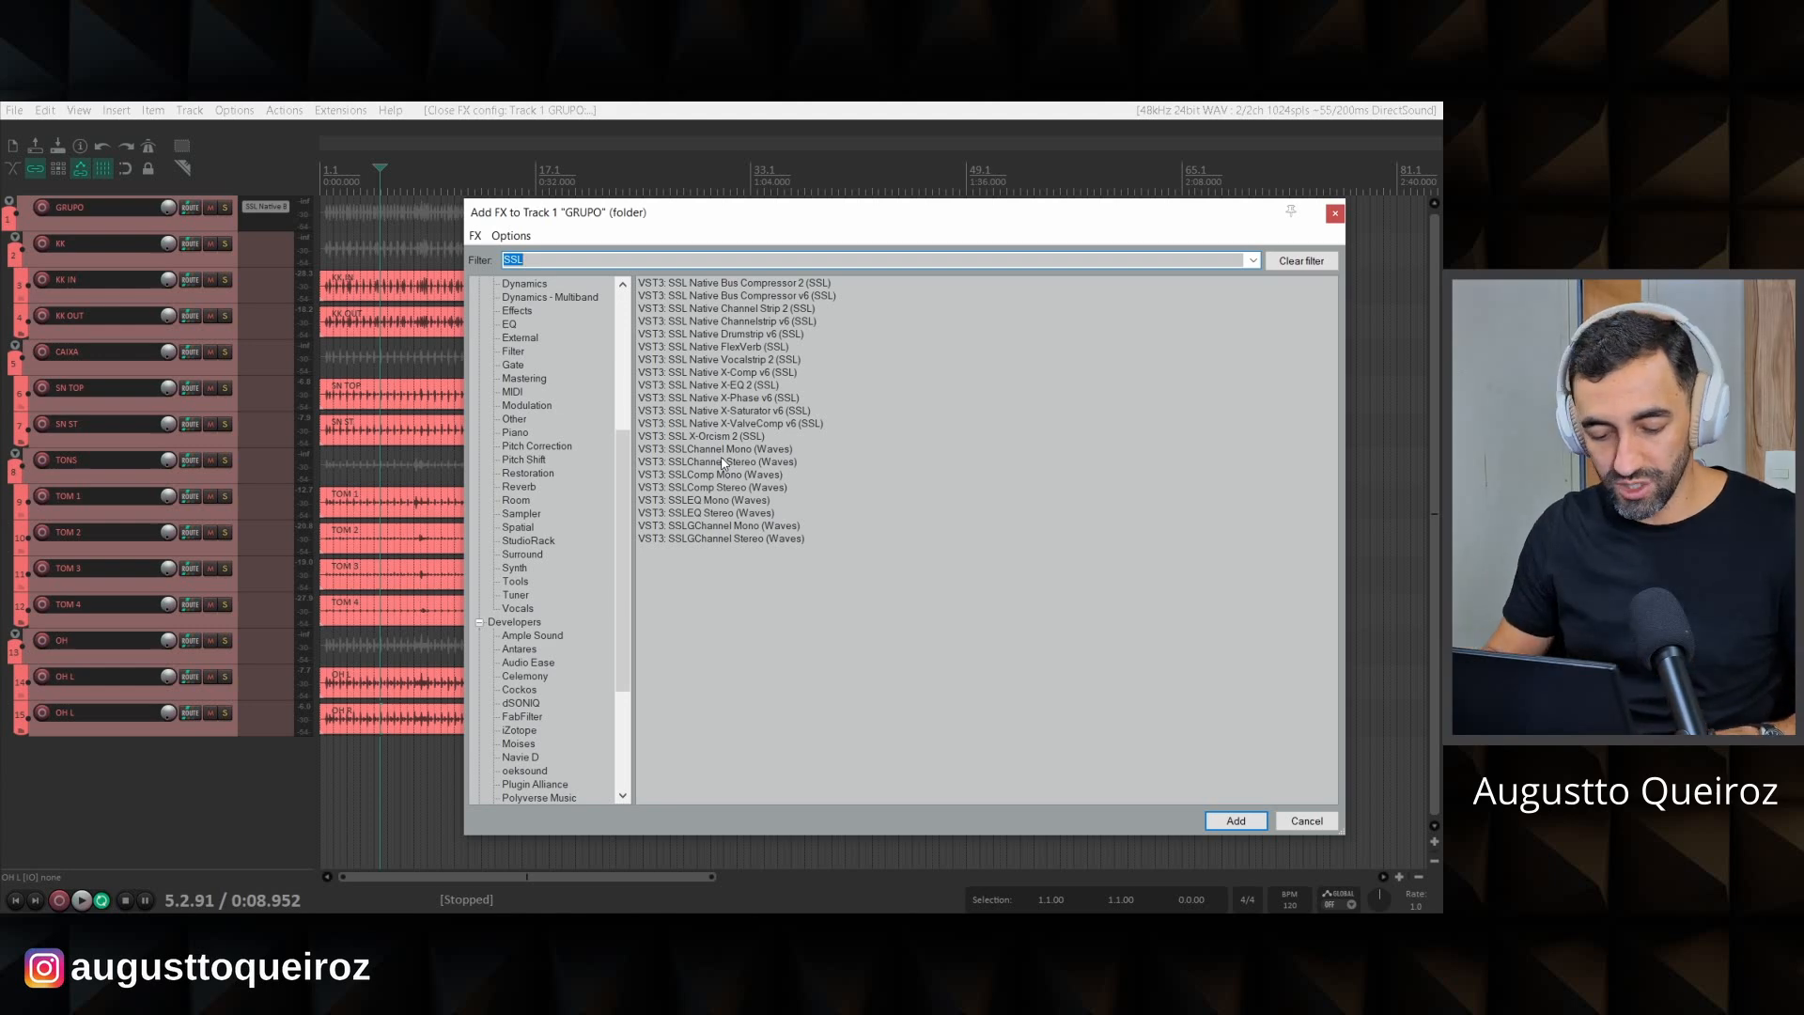
type("CLIPPER")
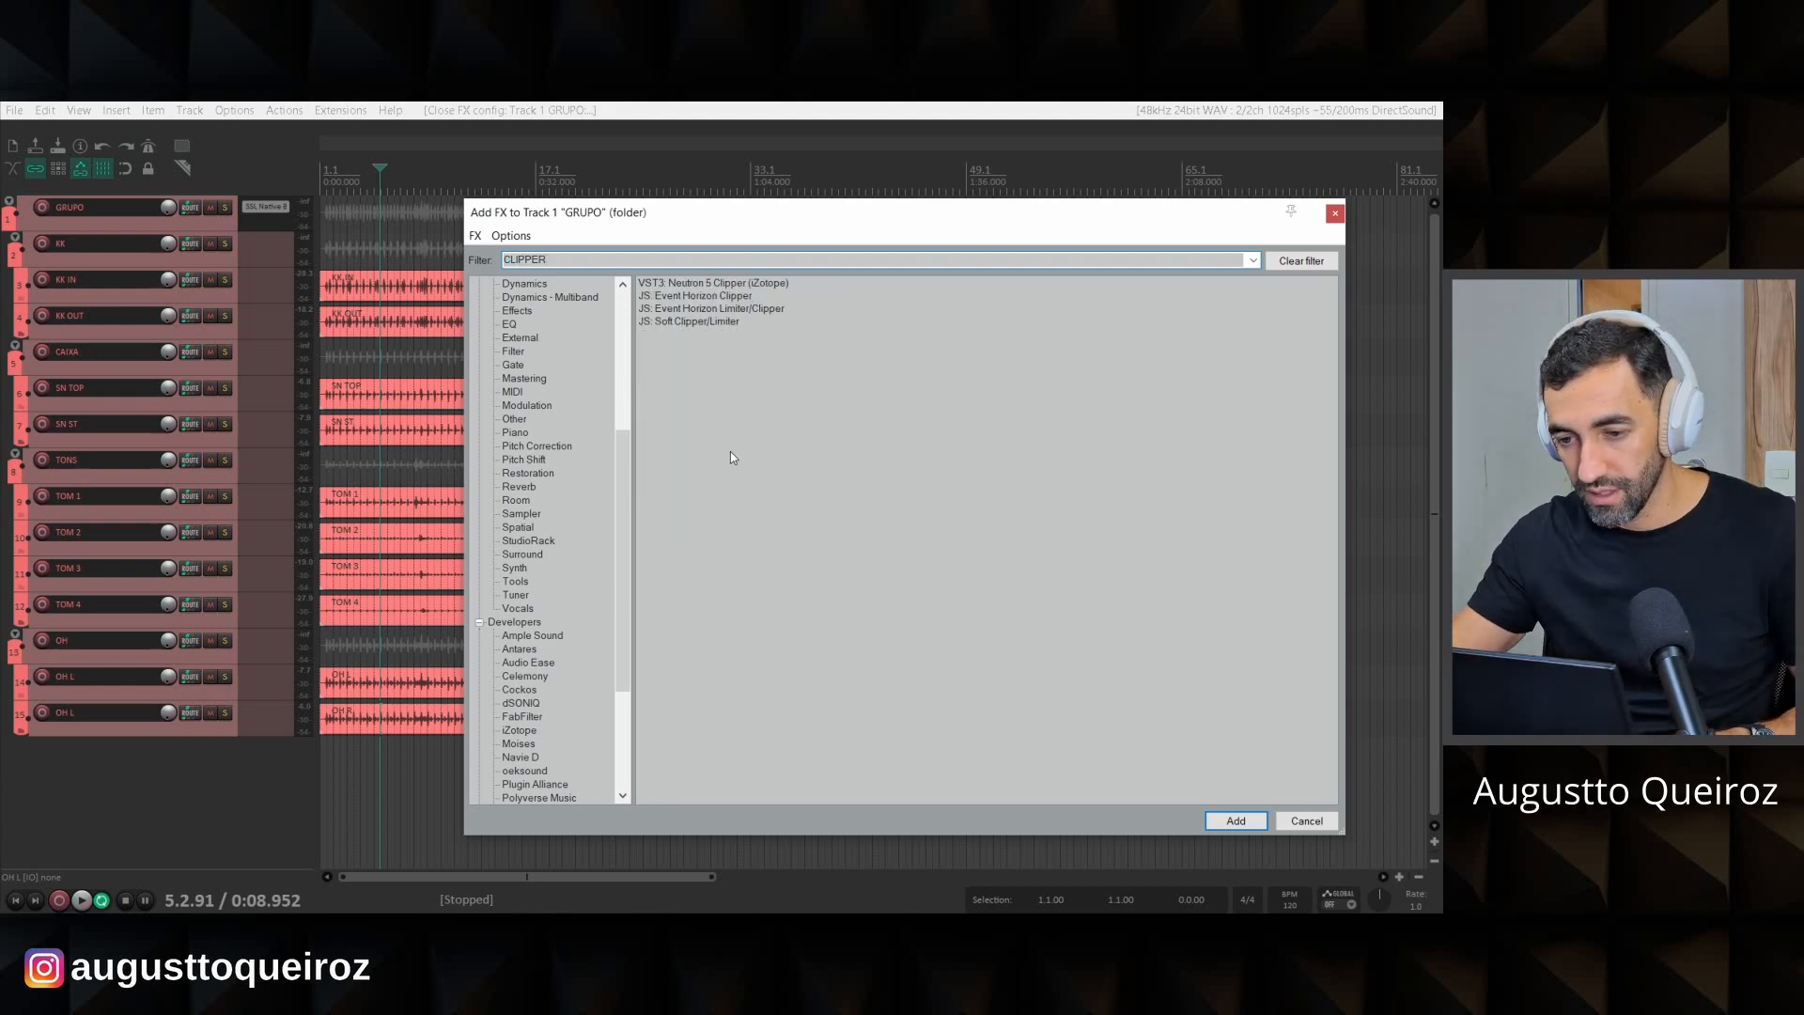
left_click(718, 285)
key("Return")
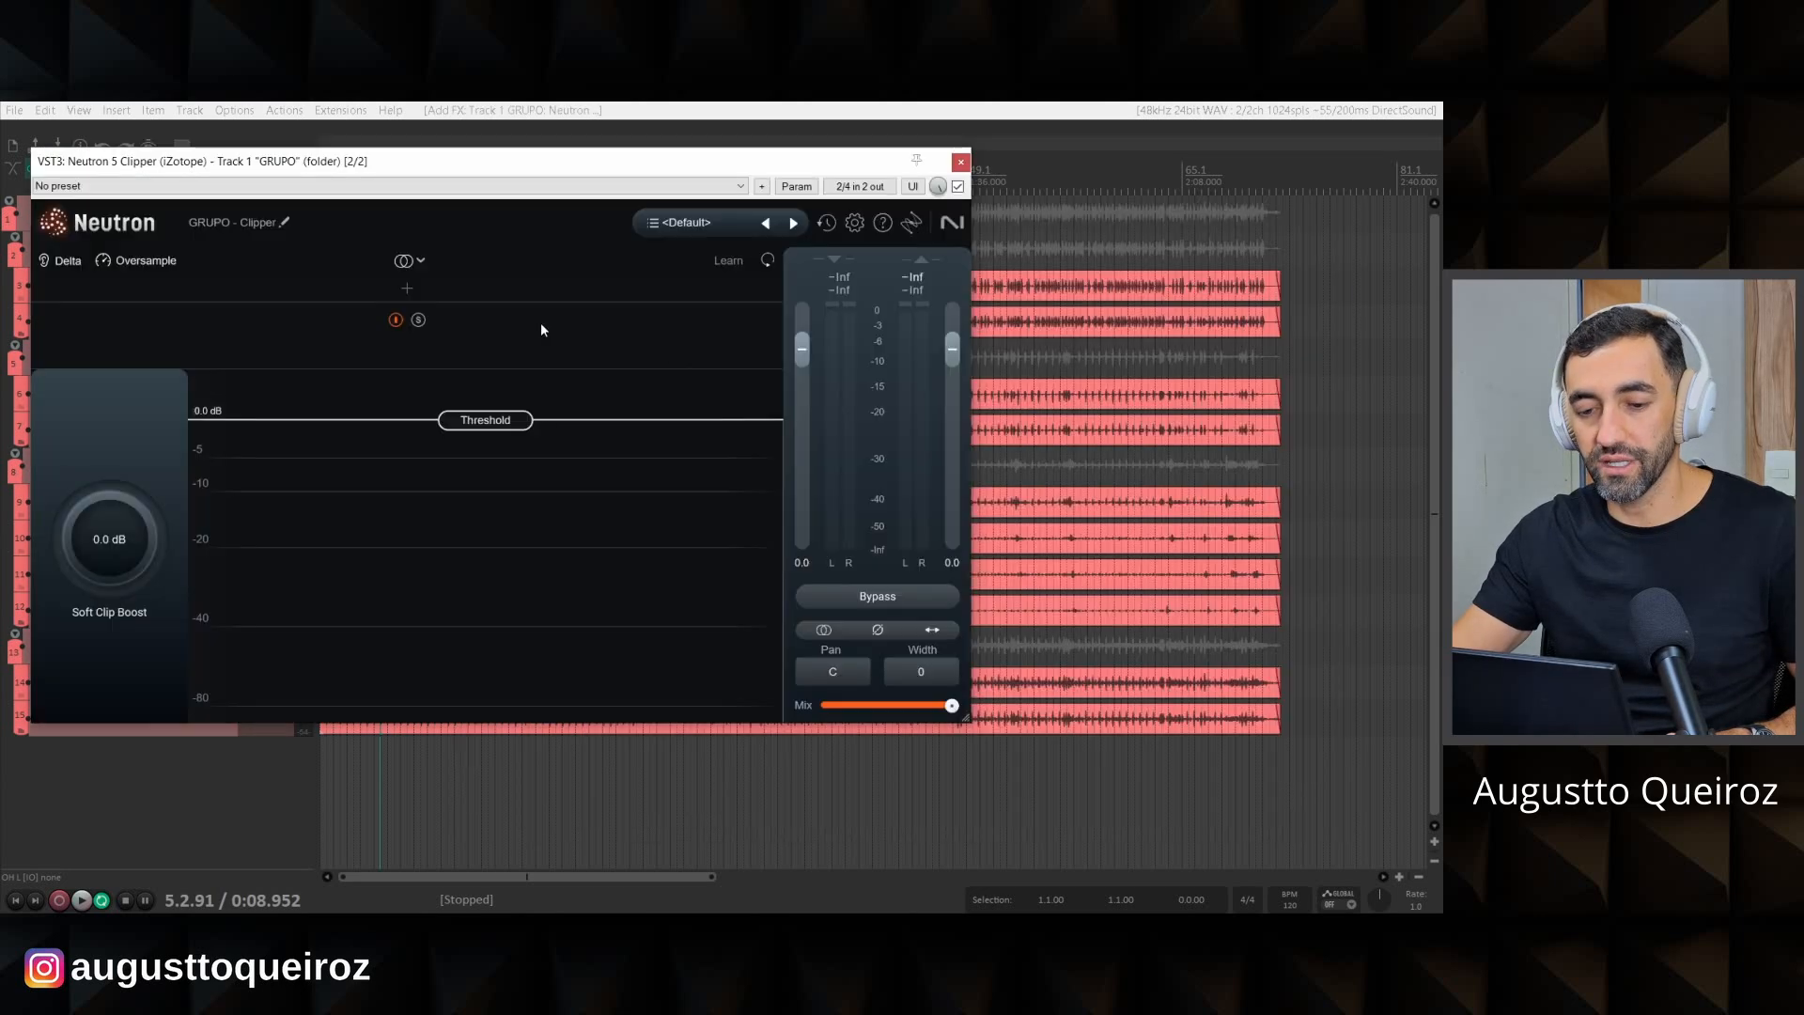
left_click(960, 161)
left_click(253, 207)
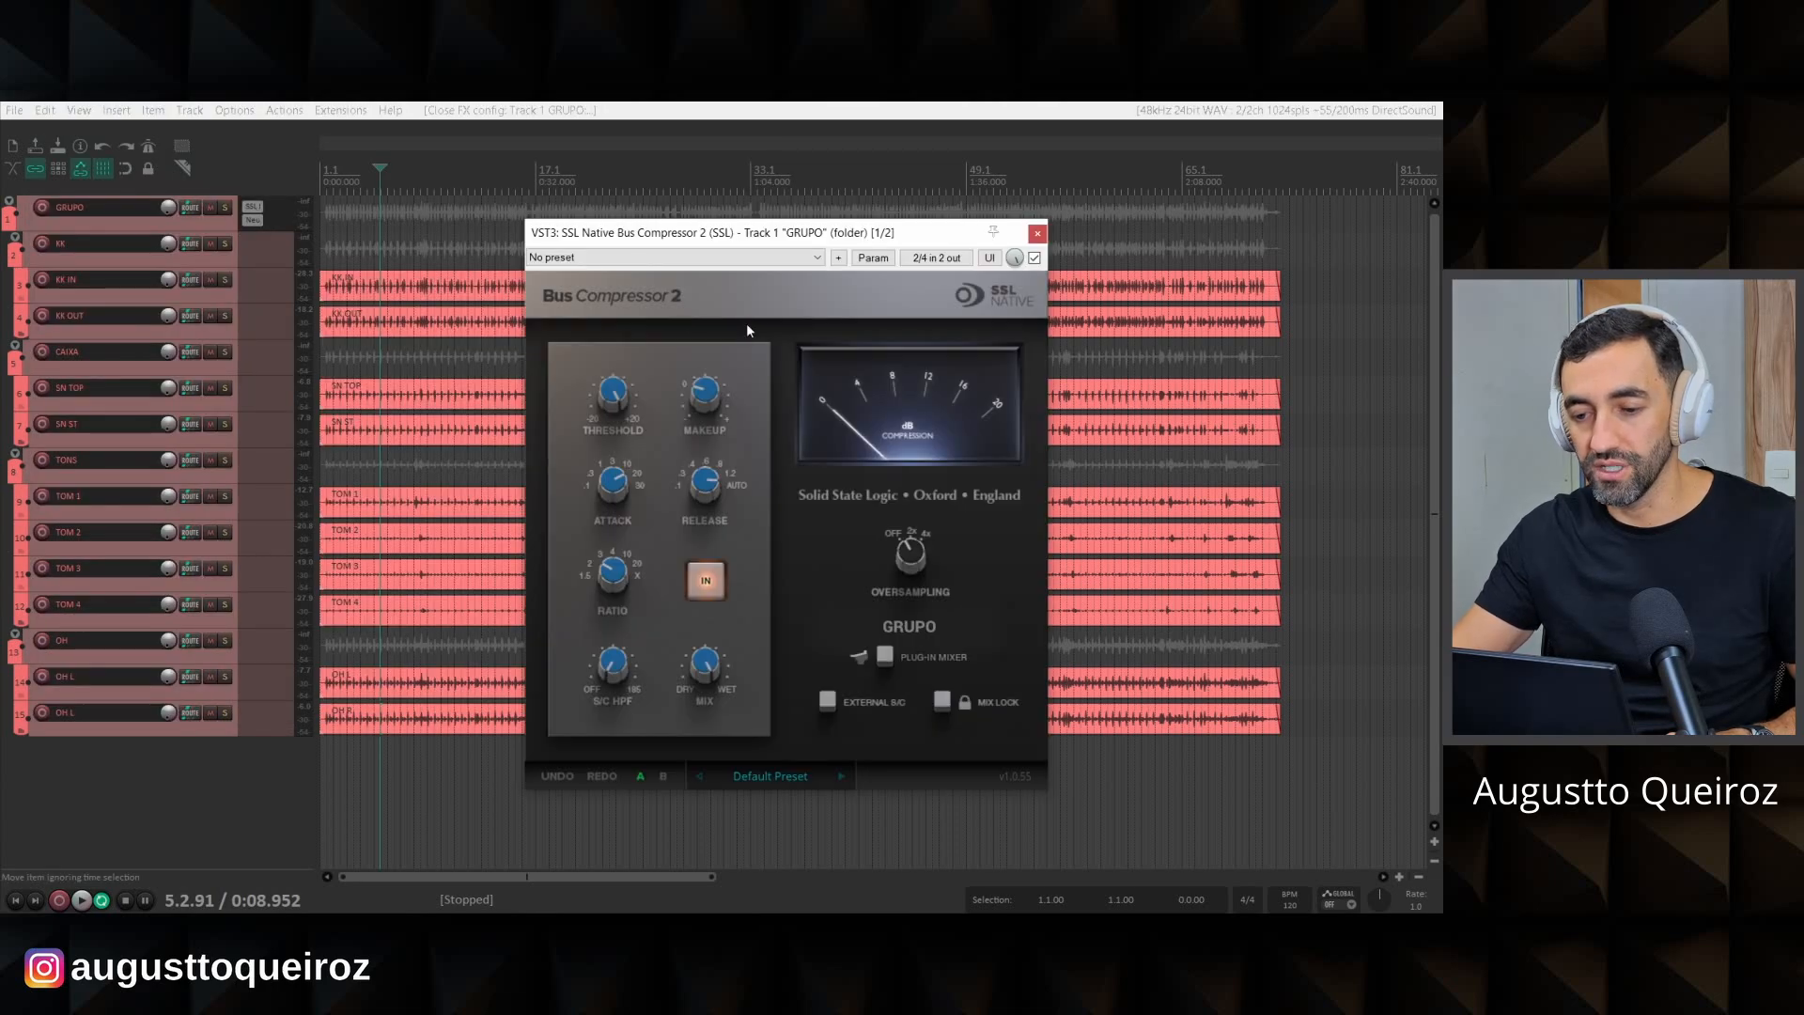
left_click(1036, 234)
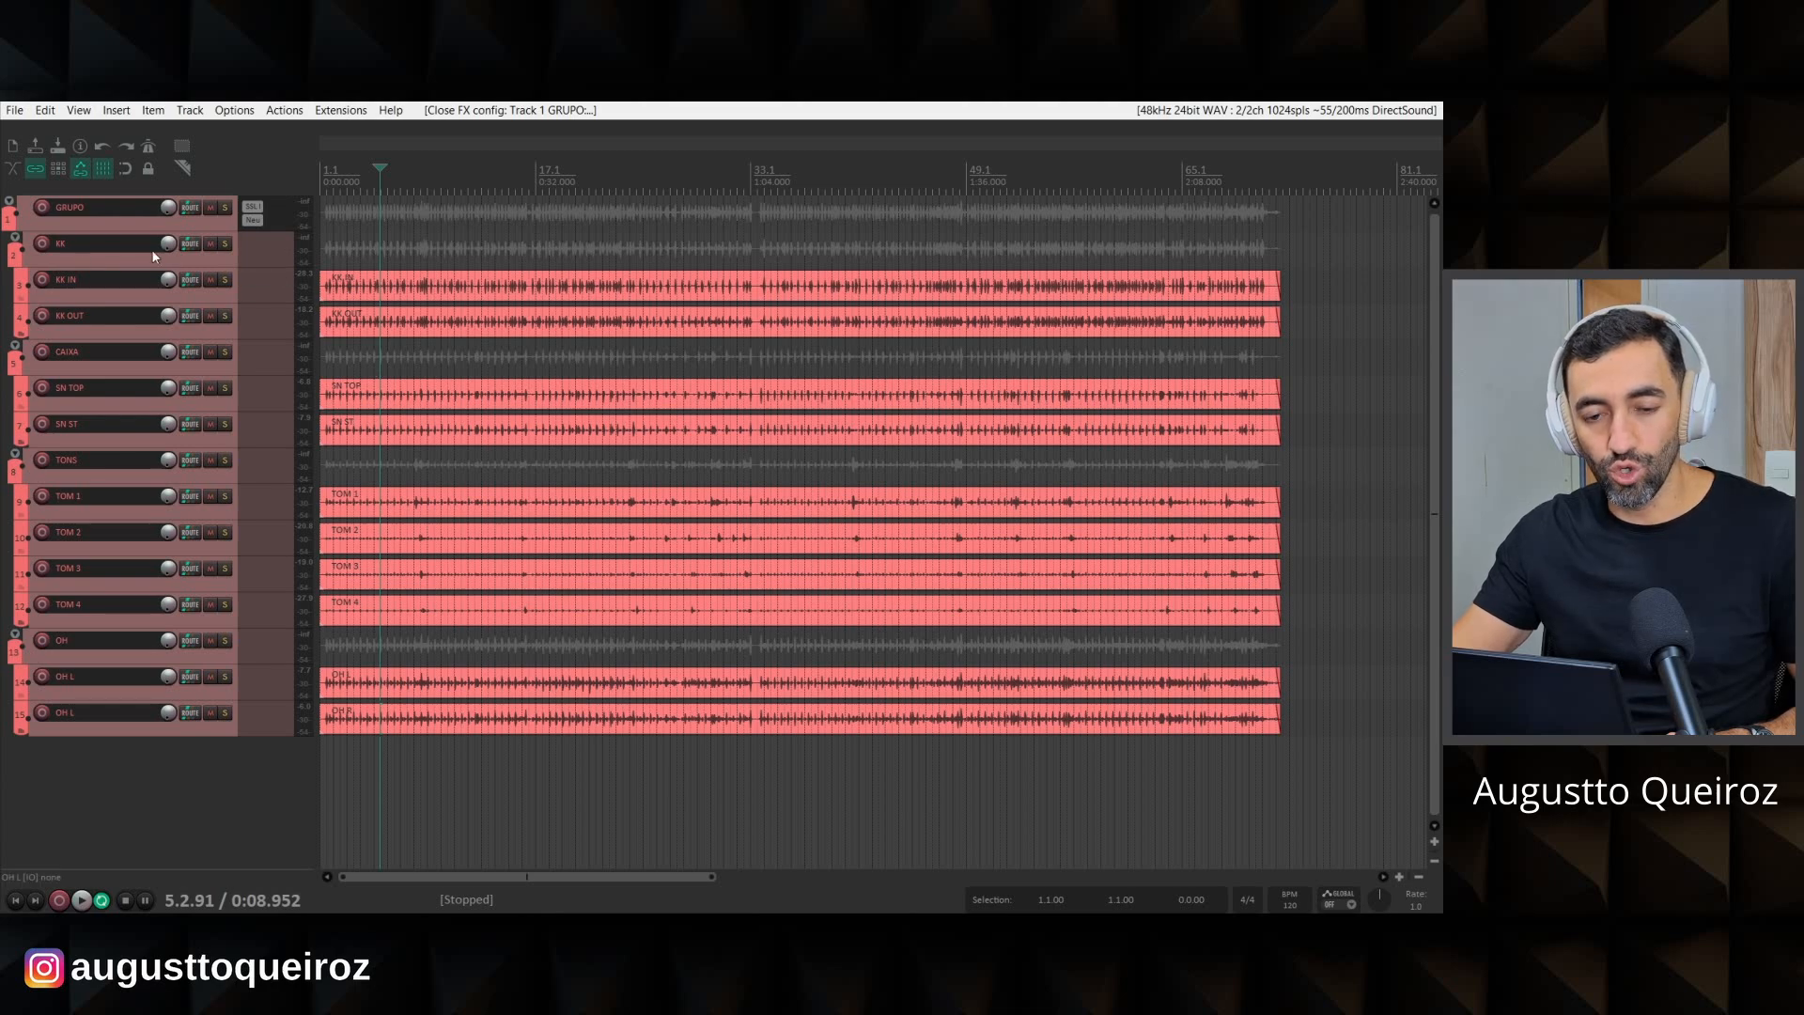
Add the Cockos ReaEQ equalizer to the KK folder track and close its window.
left_click(290, 259)
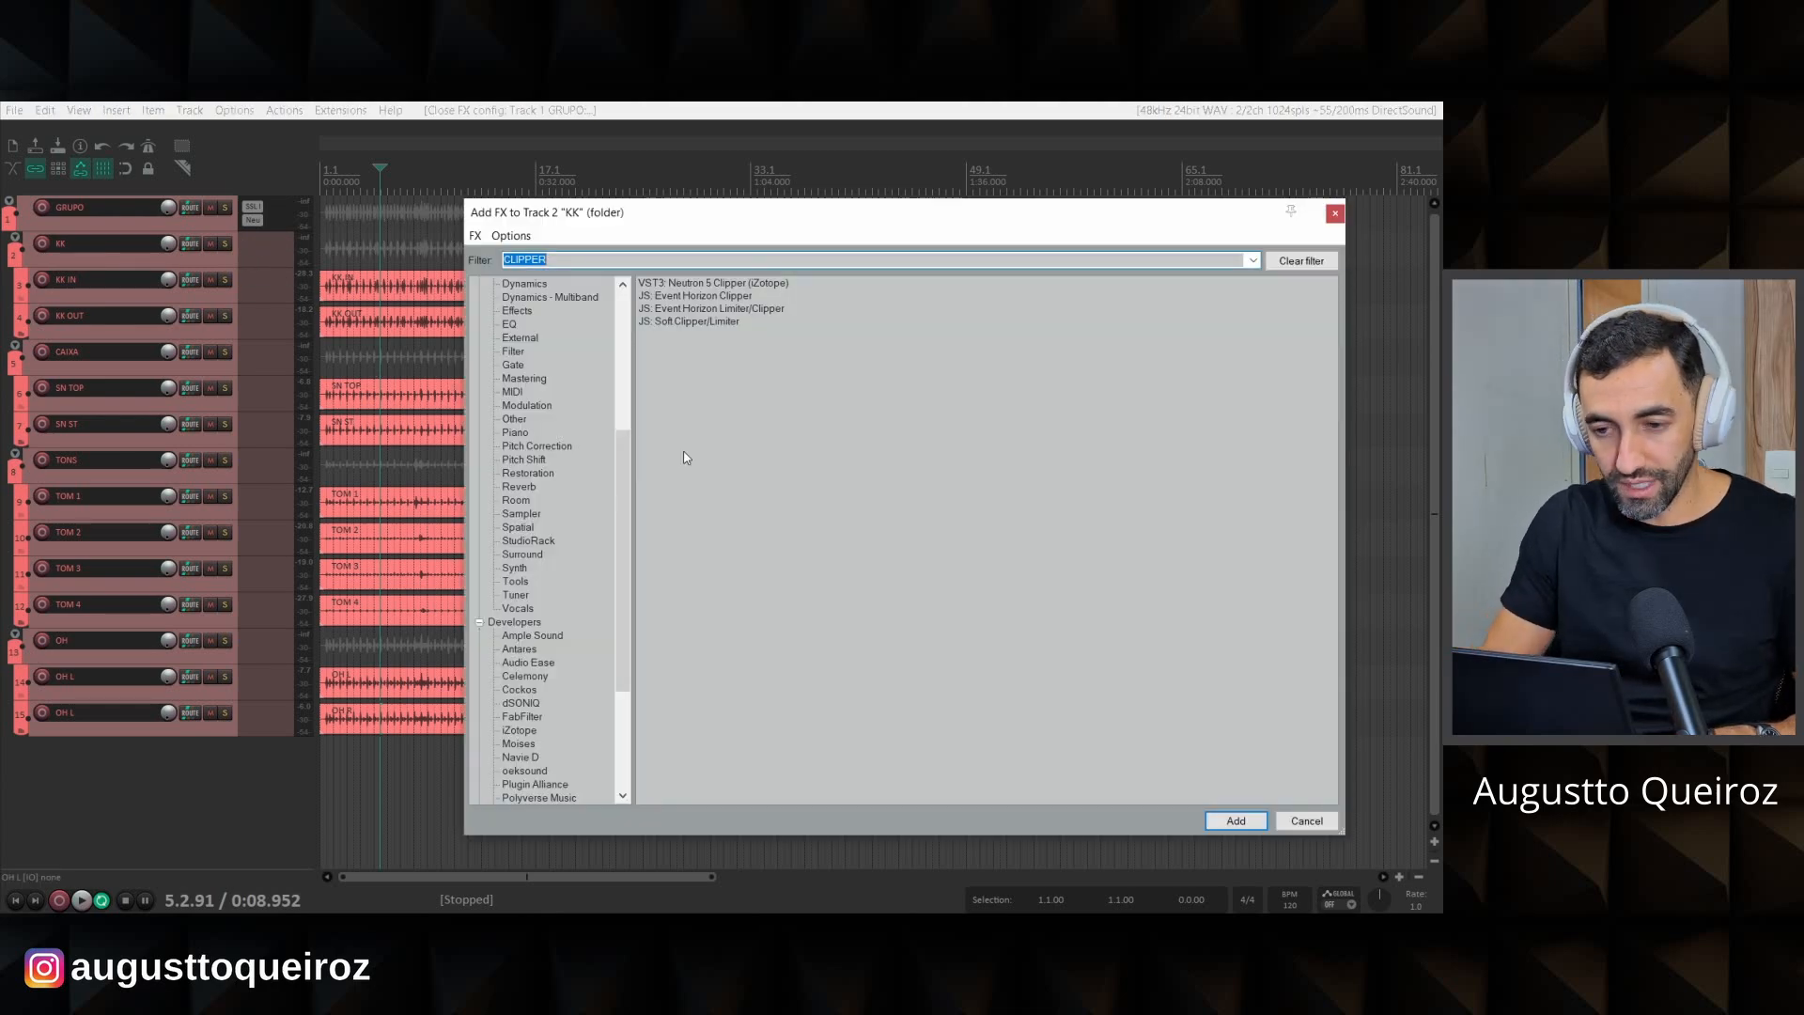
type("REAEQ")
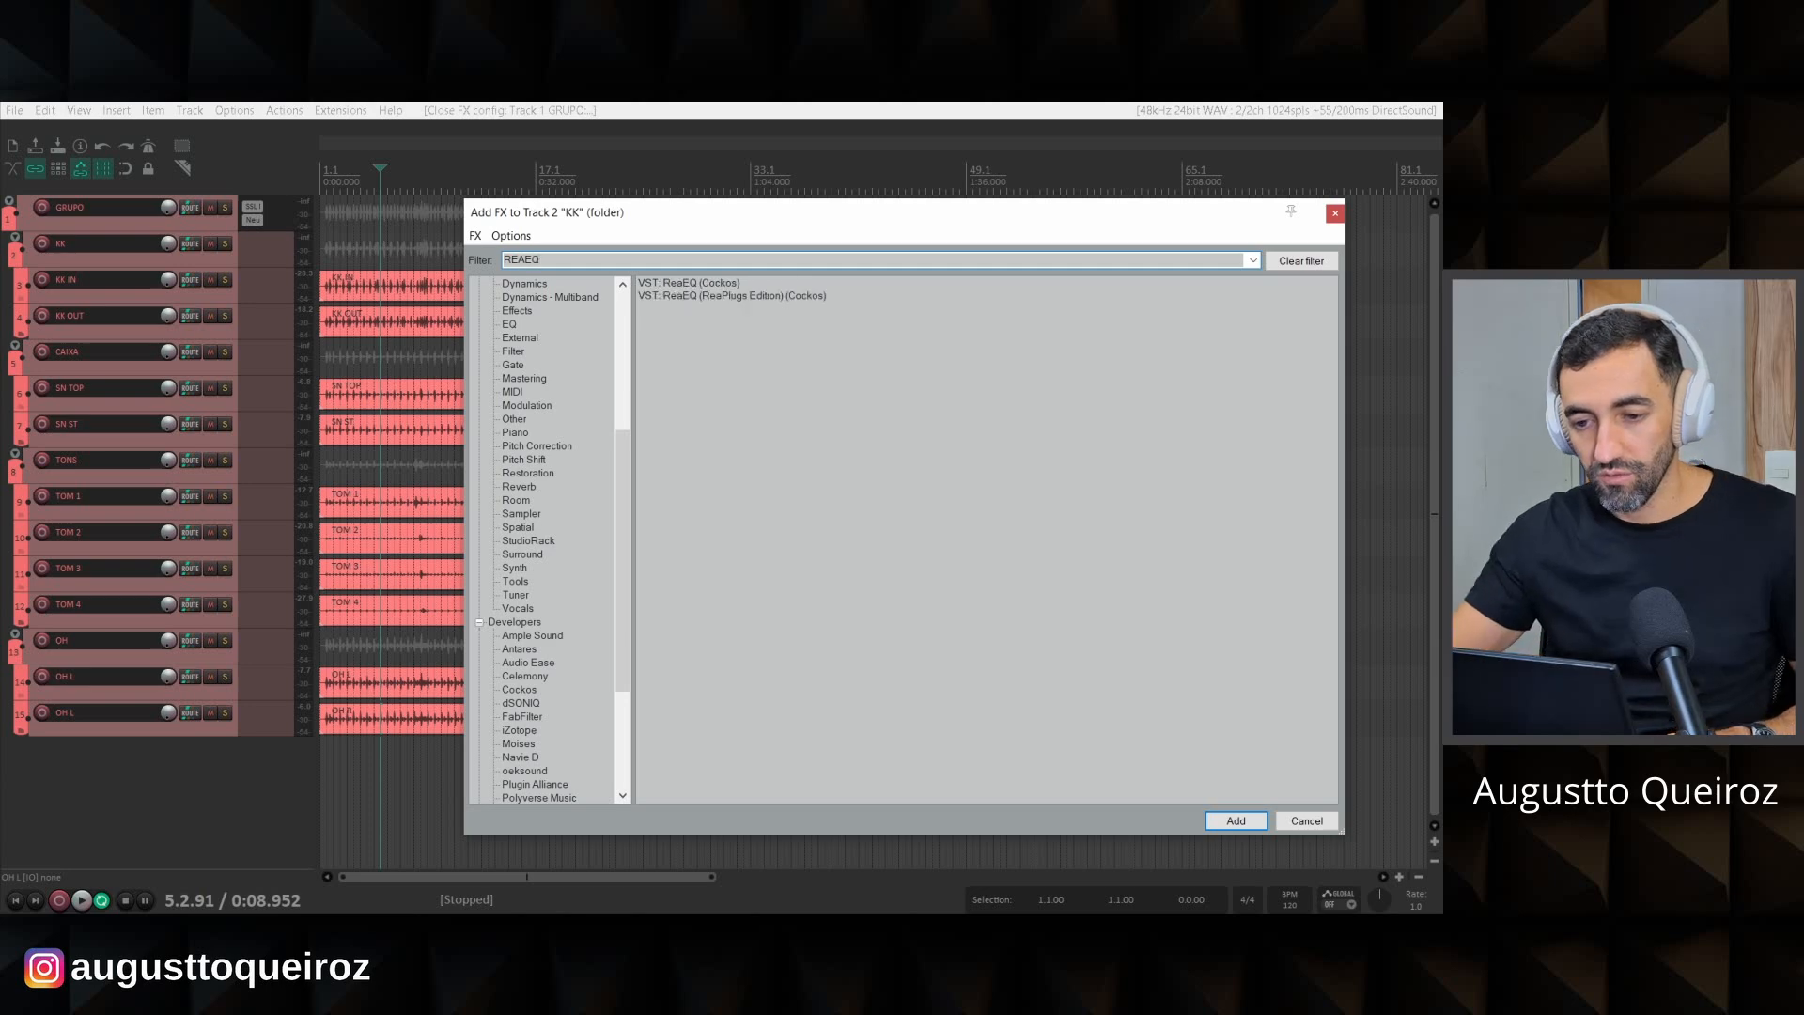
double_click(734, 284)
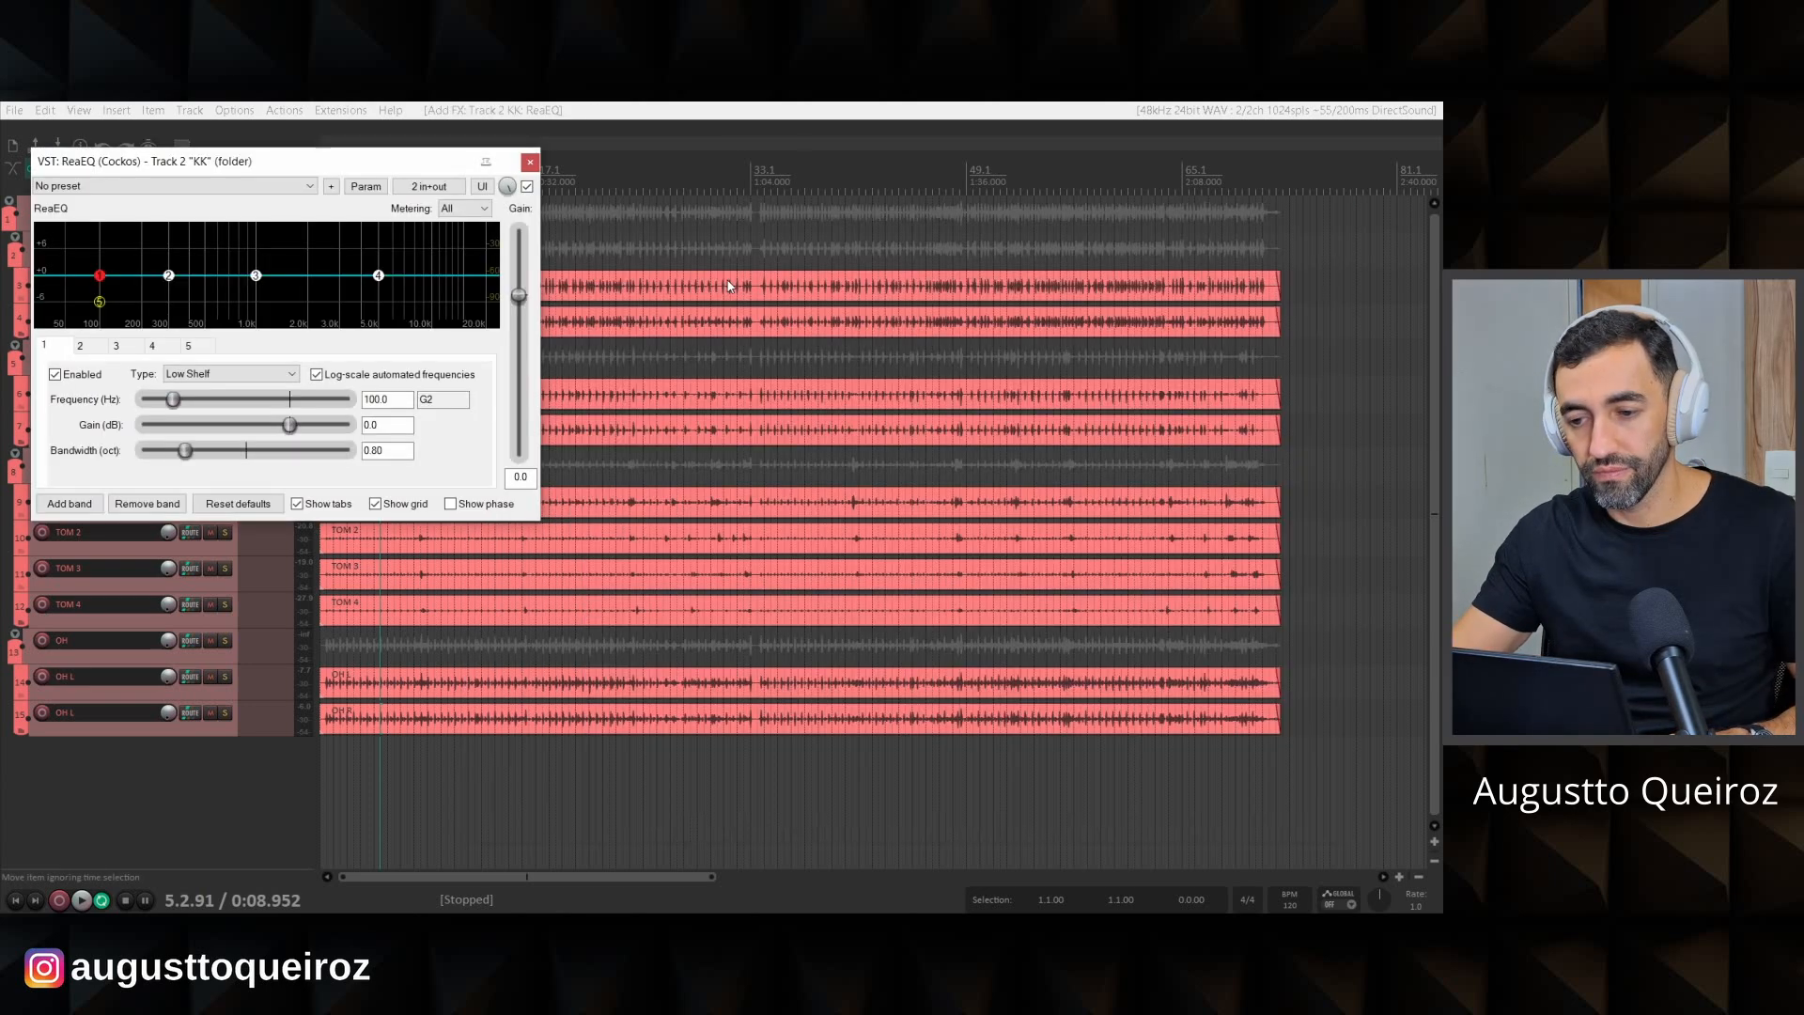
left_click_drag(433, 151, 883, 190)
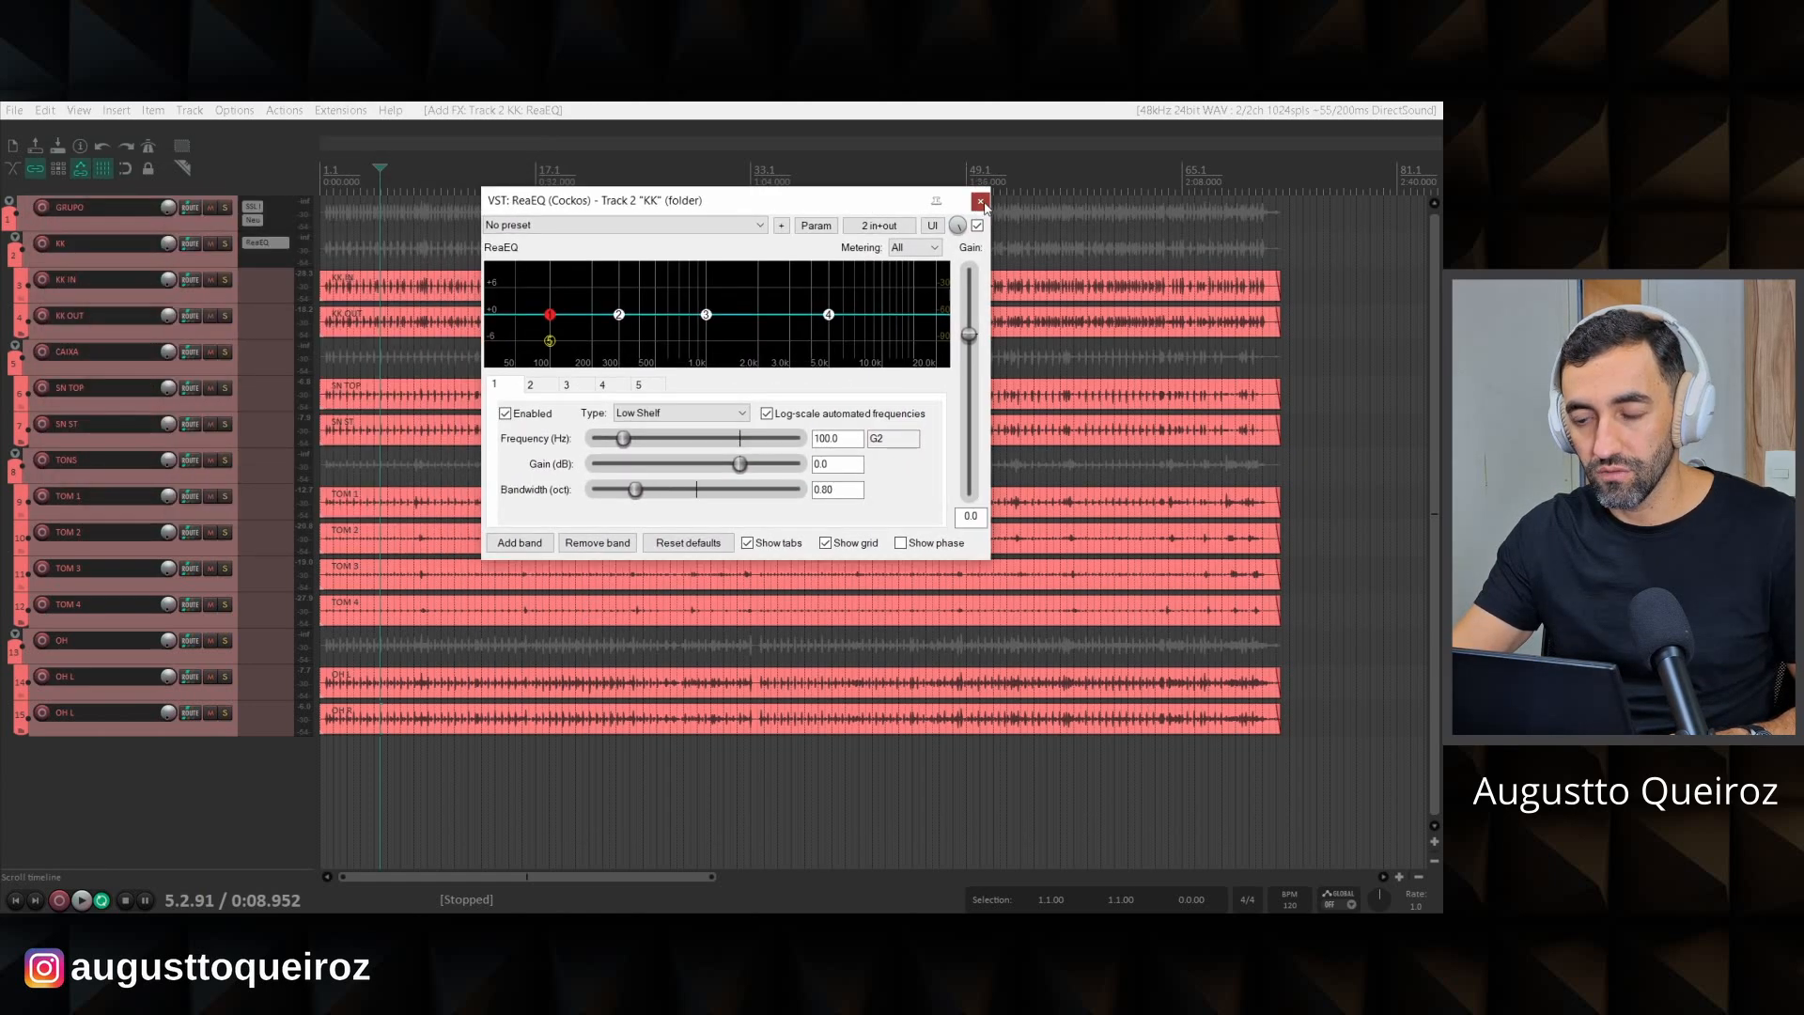
left_click(980, 202)
Copy ReaEQ to the CAIXA, TONS and OH folder tracks and show the mixer.
left_click_drag(266, 348, 271, 643)
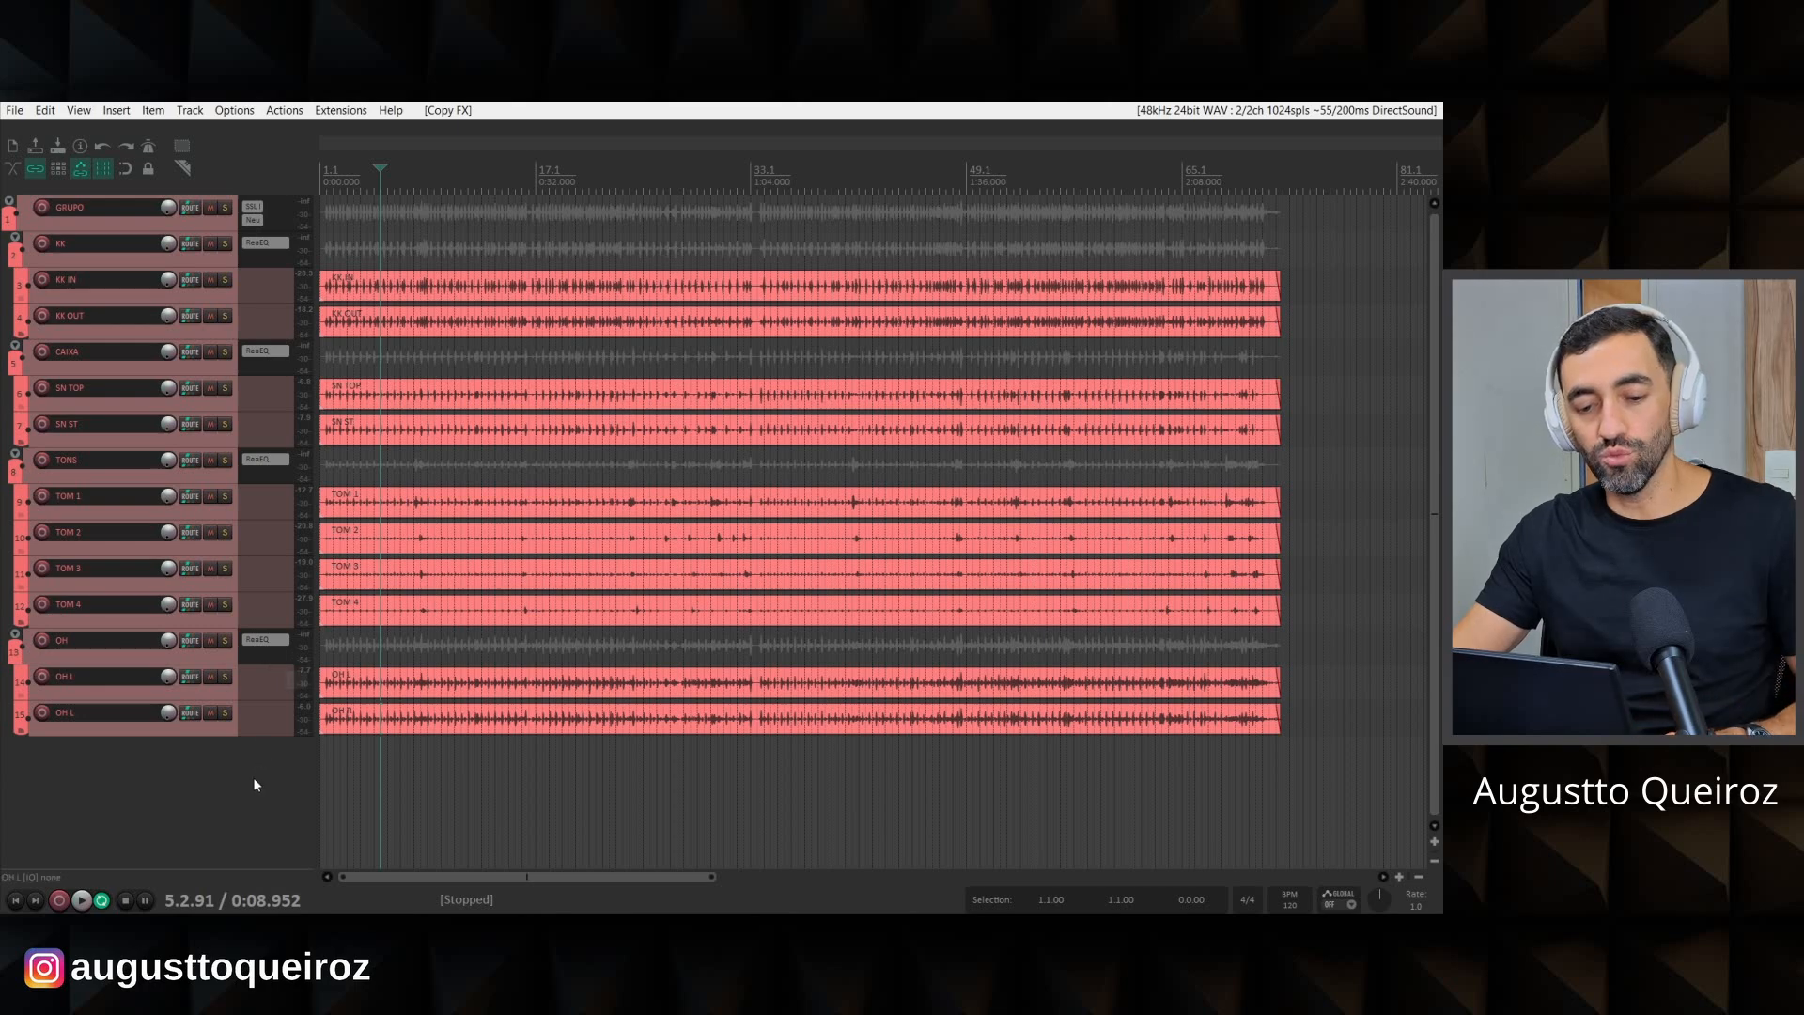
key("ctrl+m")
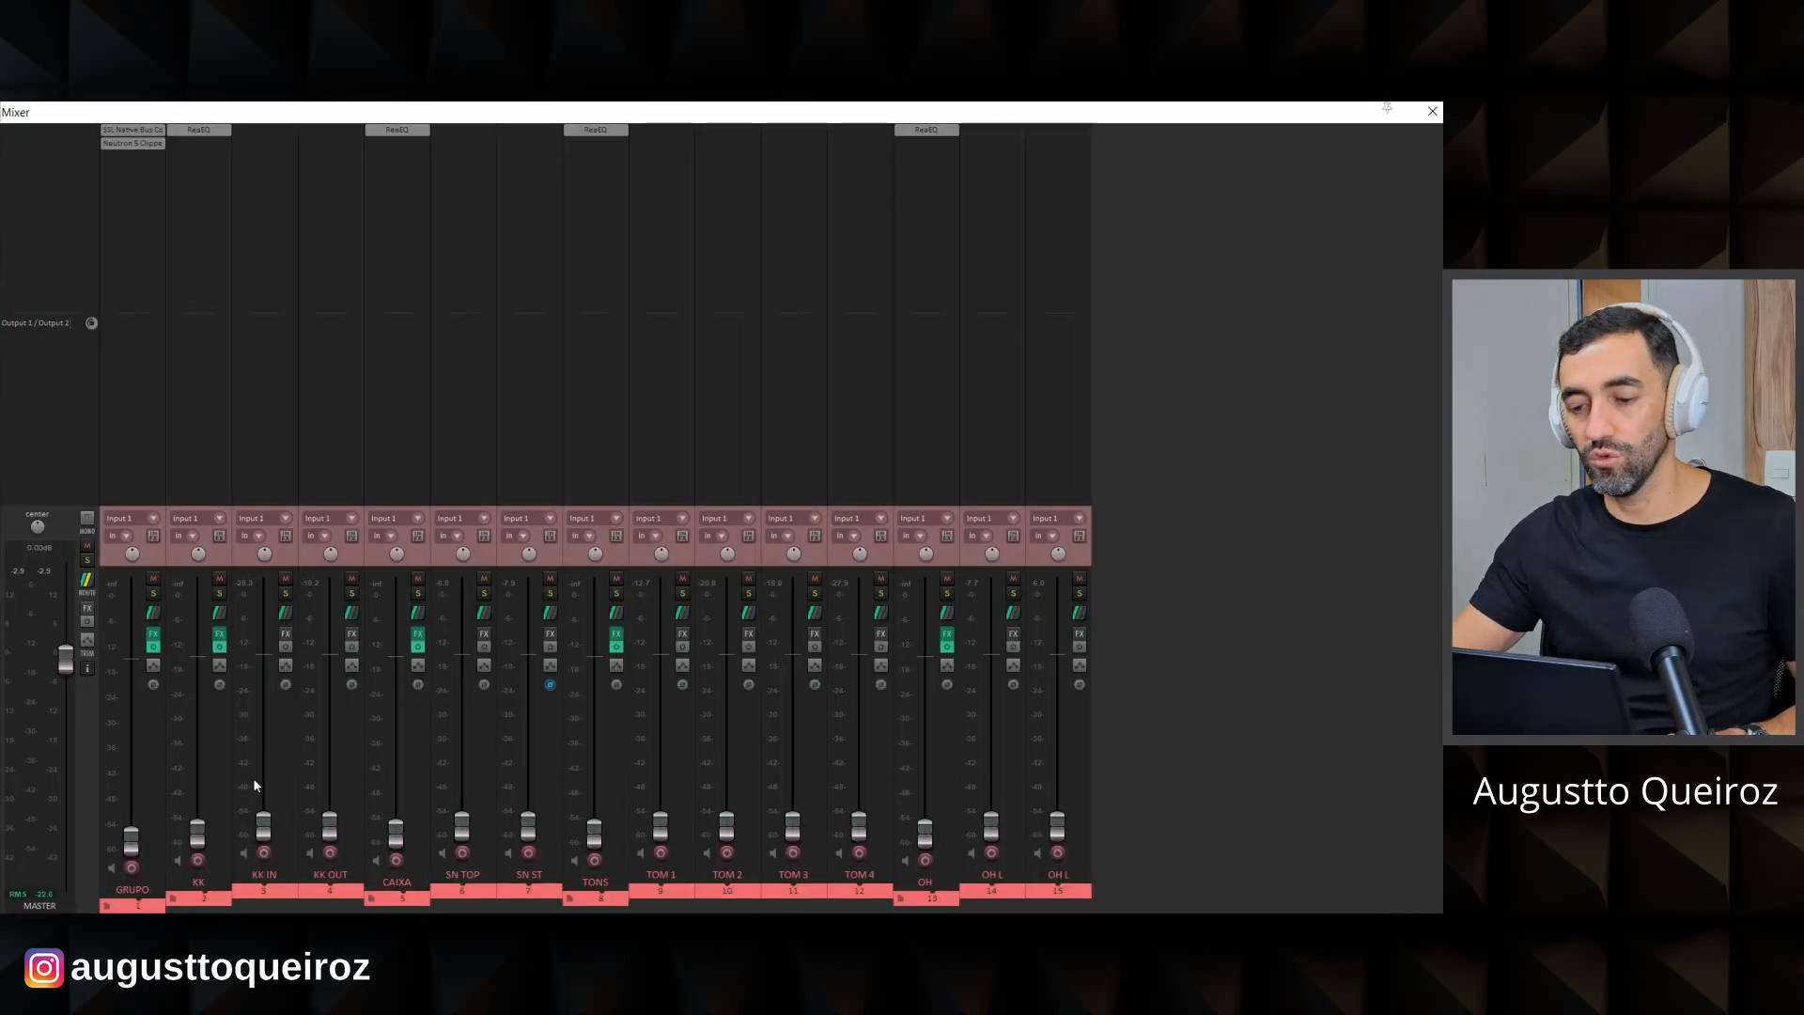
Reset the volume faders of the GRUPO, OH, KK, CAIXA and TONS folder tracks to 0 dB.
double_click(132, 837)
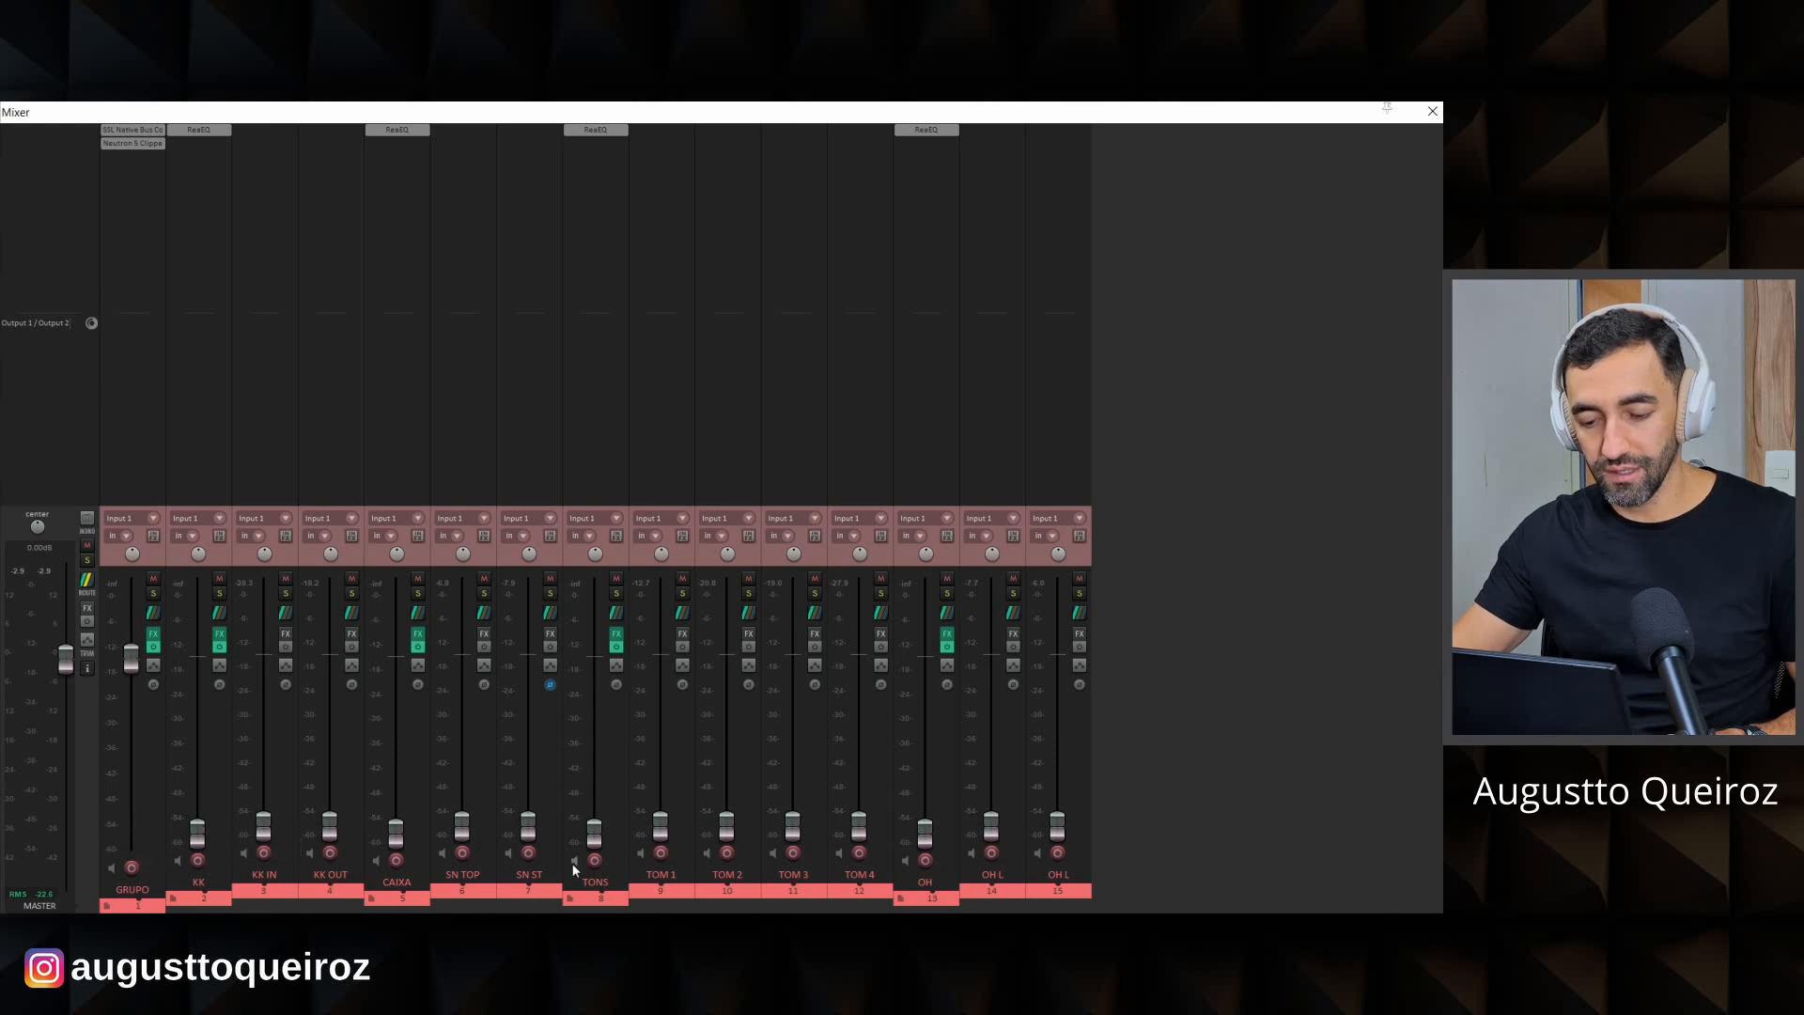
double_click(923, 835)
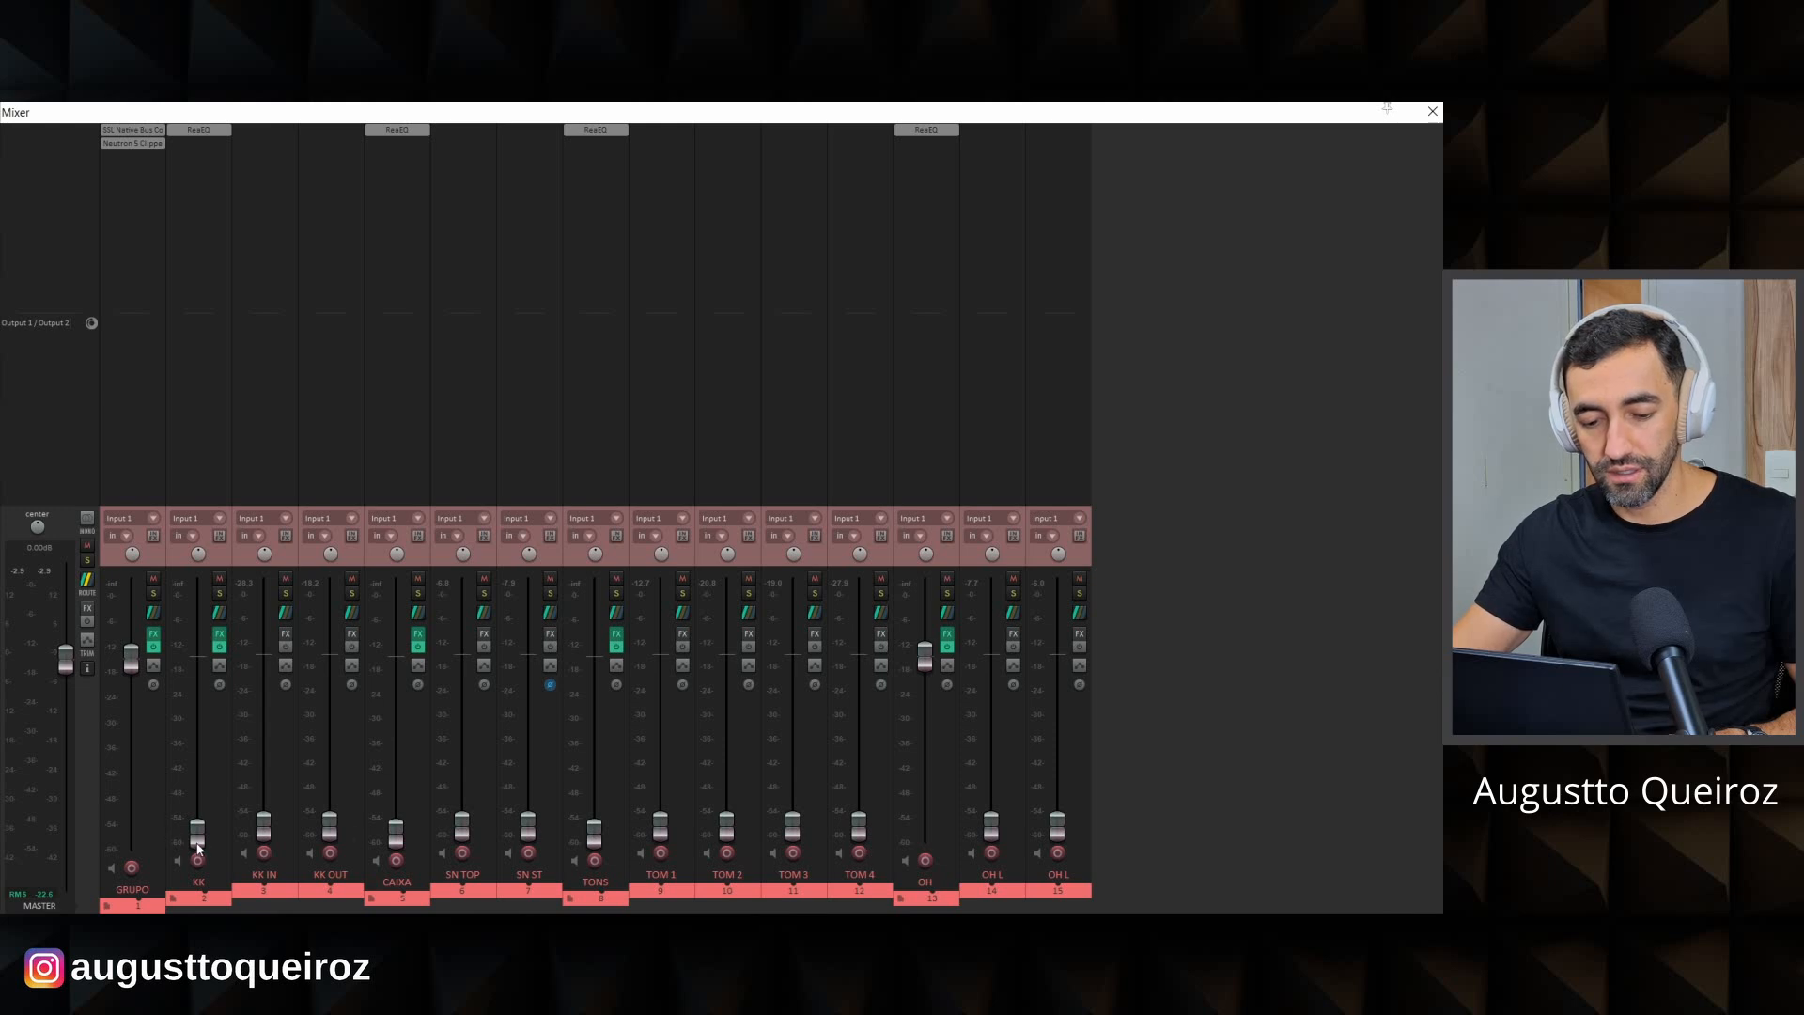
double_click(397, 834)
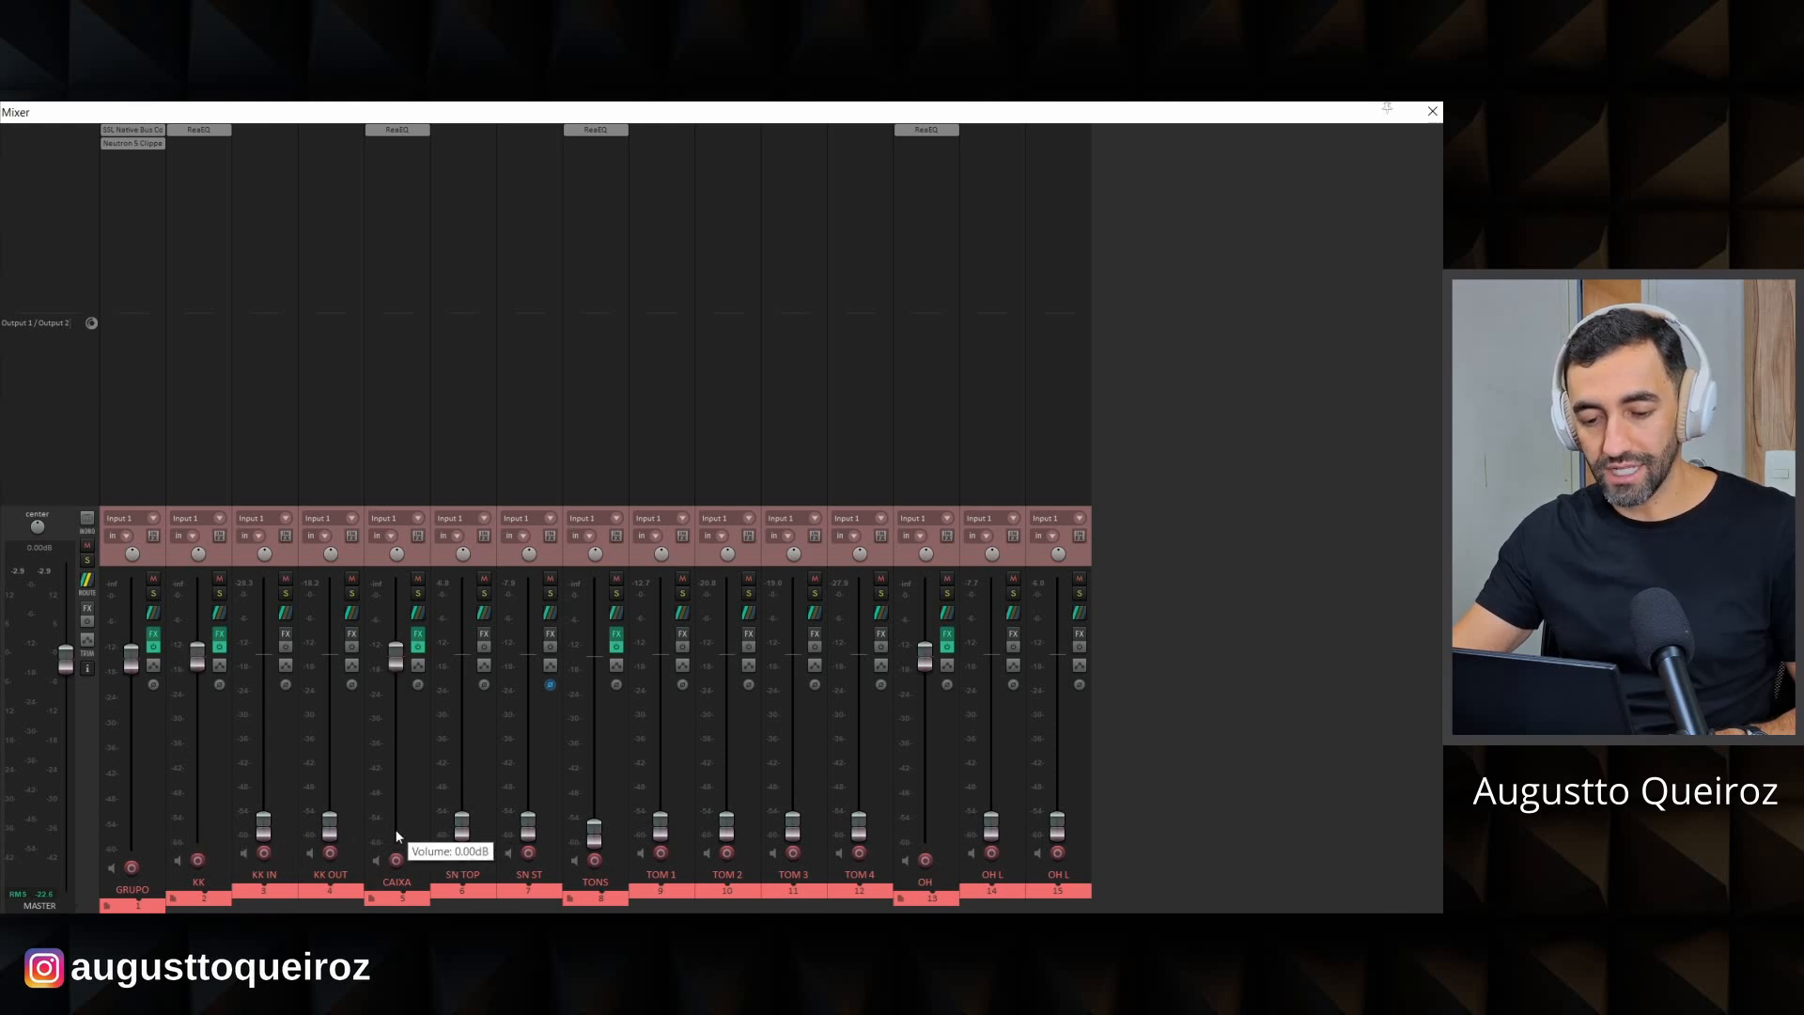
double_click(595, 832)
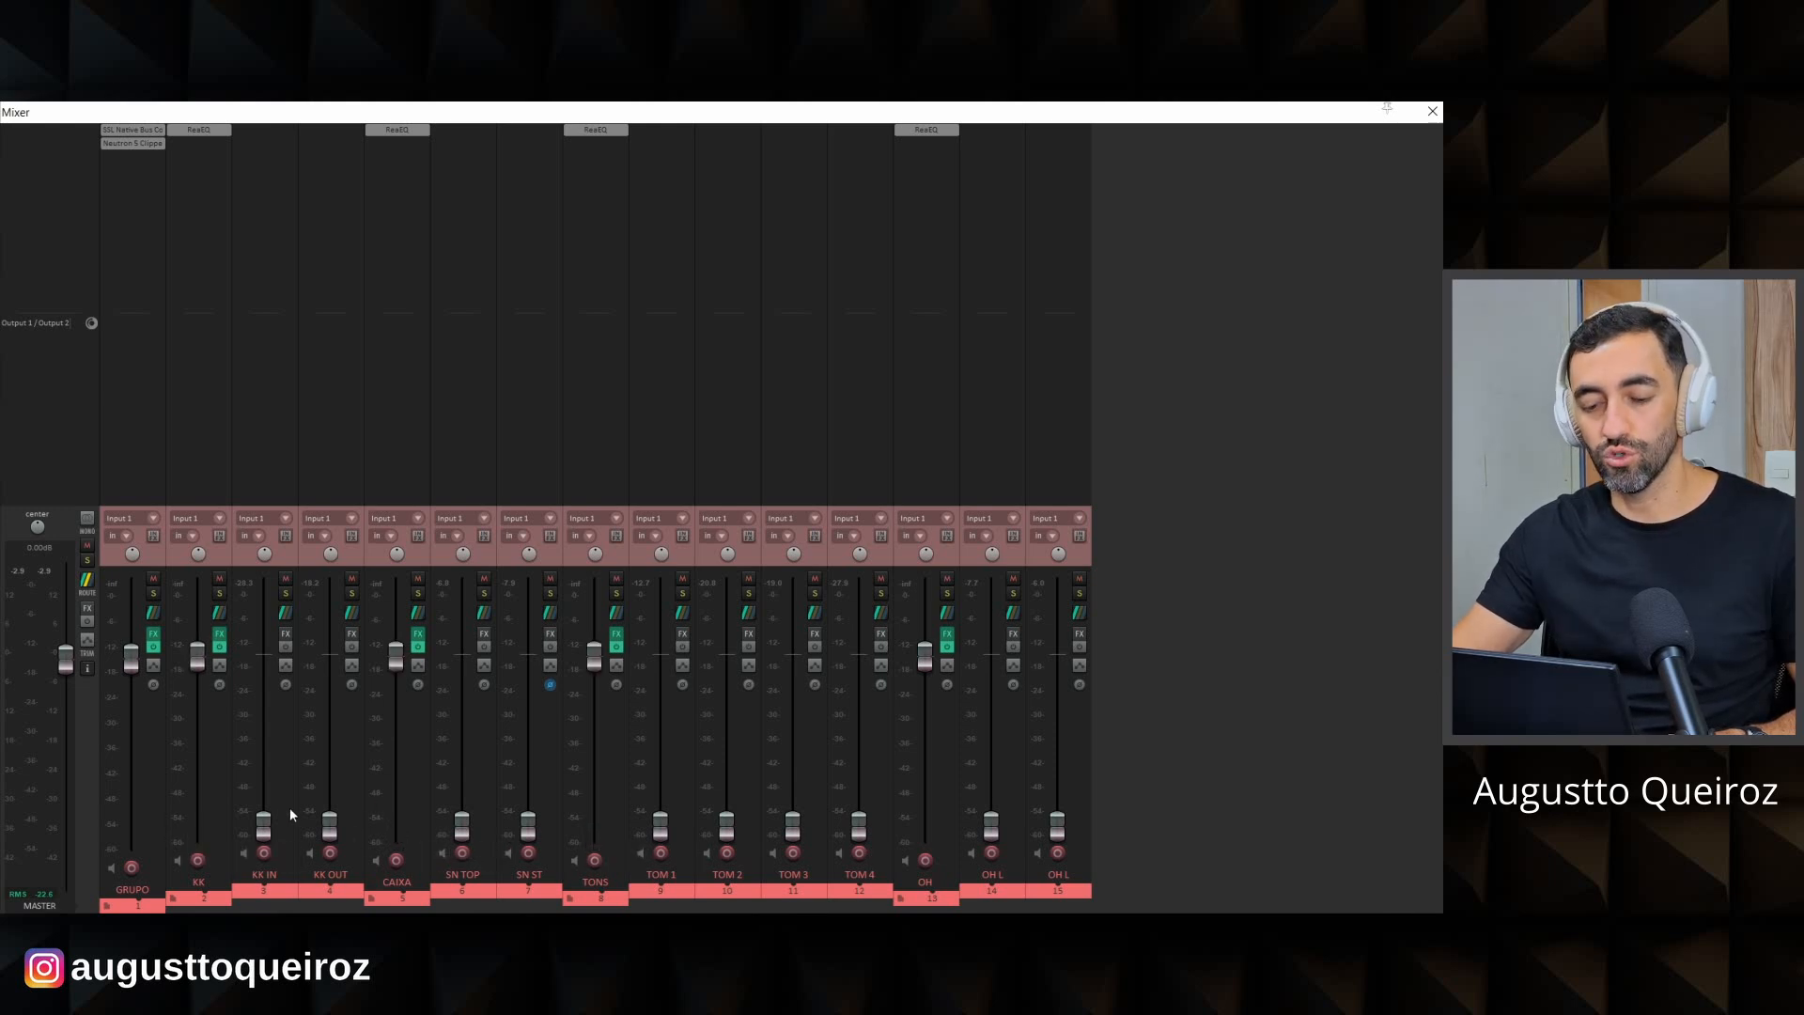
During playback, raise KK IN and bring KK OUT to -8.81 dB, then pull the KK folder fader down to -inf.
key("space")
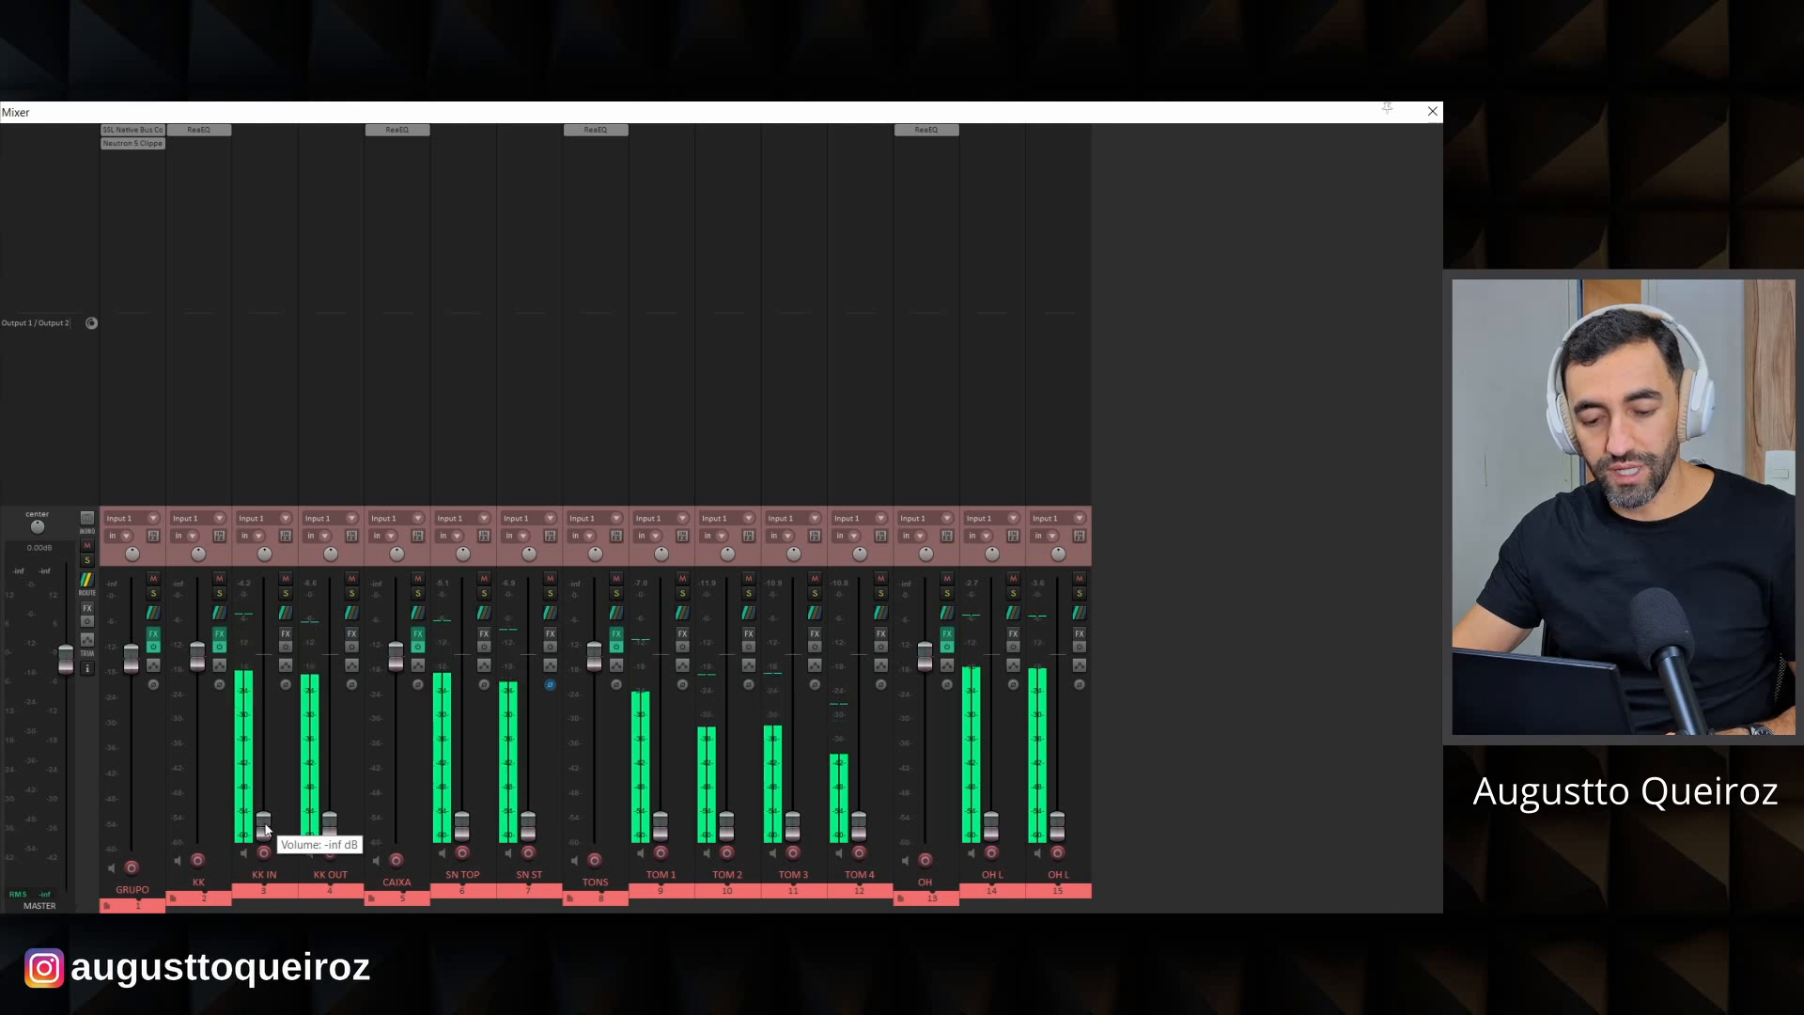
left_click_drag(267, 827, 267, 678)
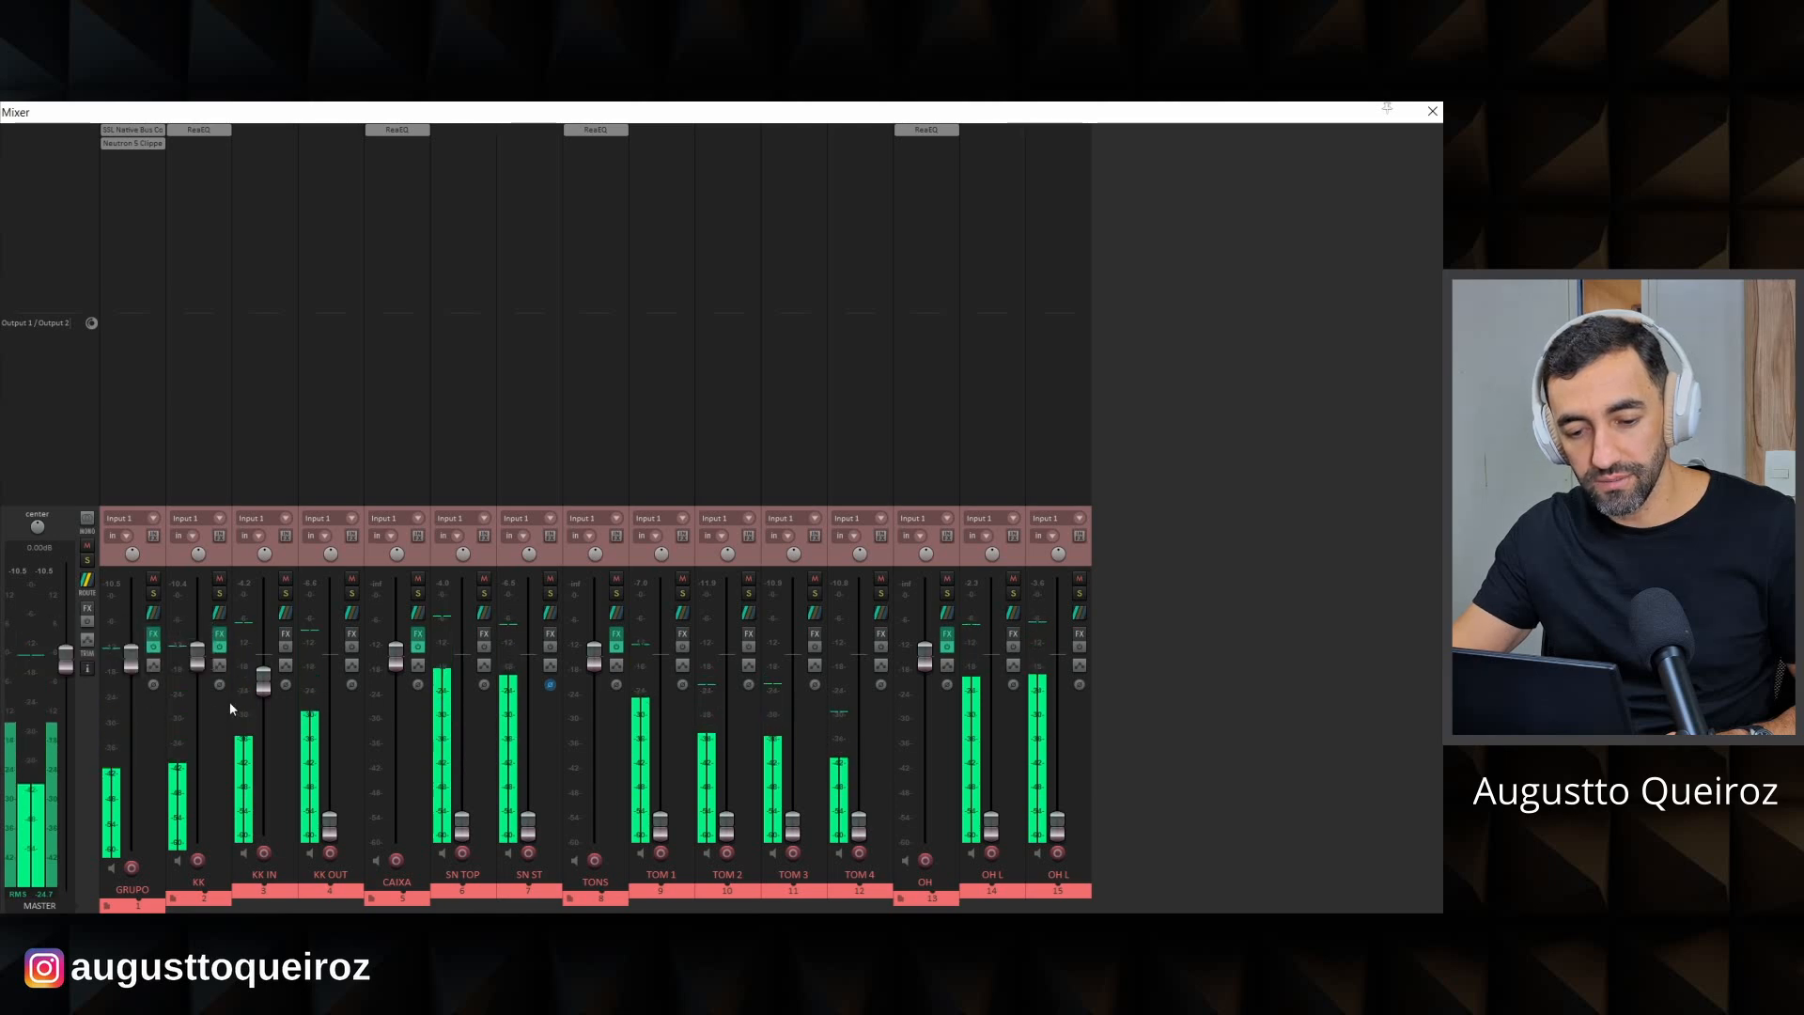
left_click_drag(328, 827, 329, 696)
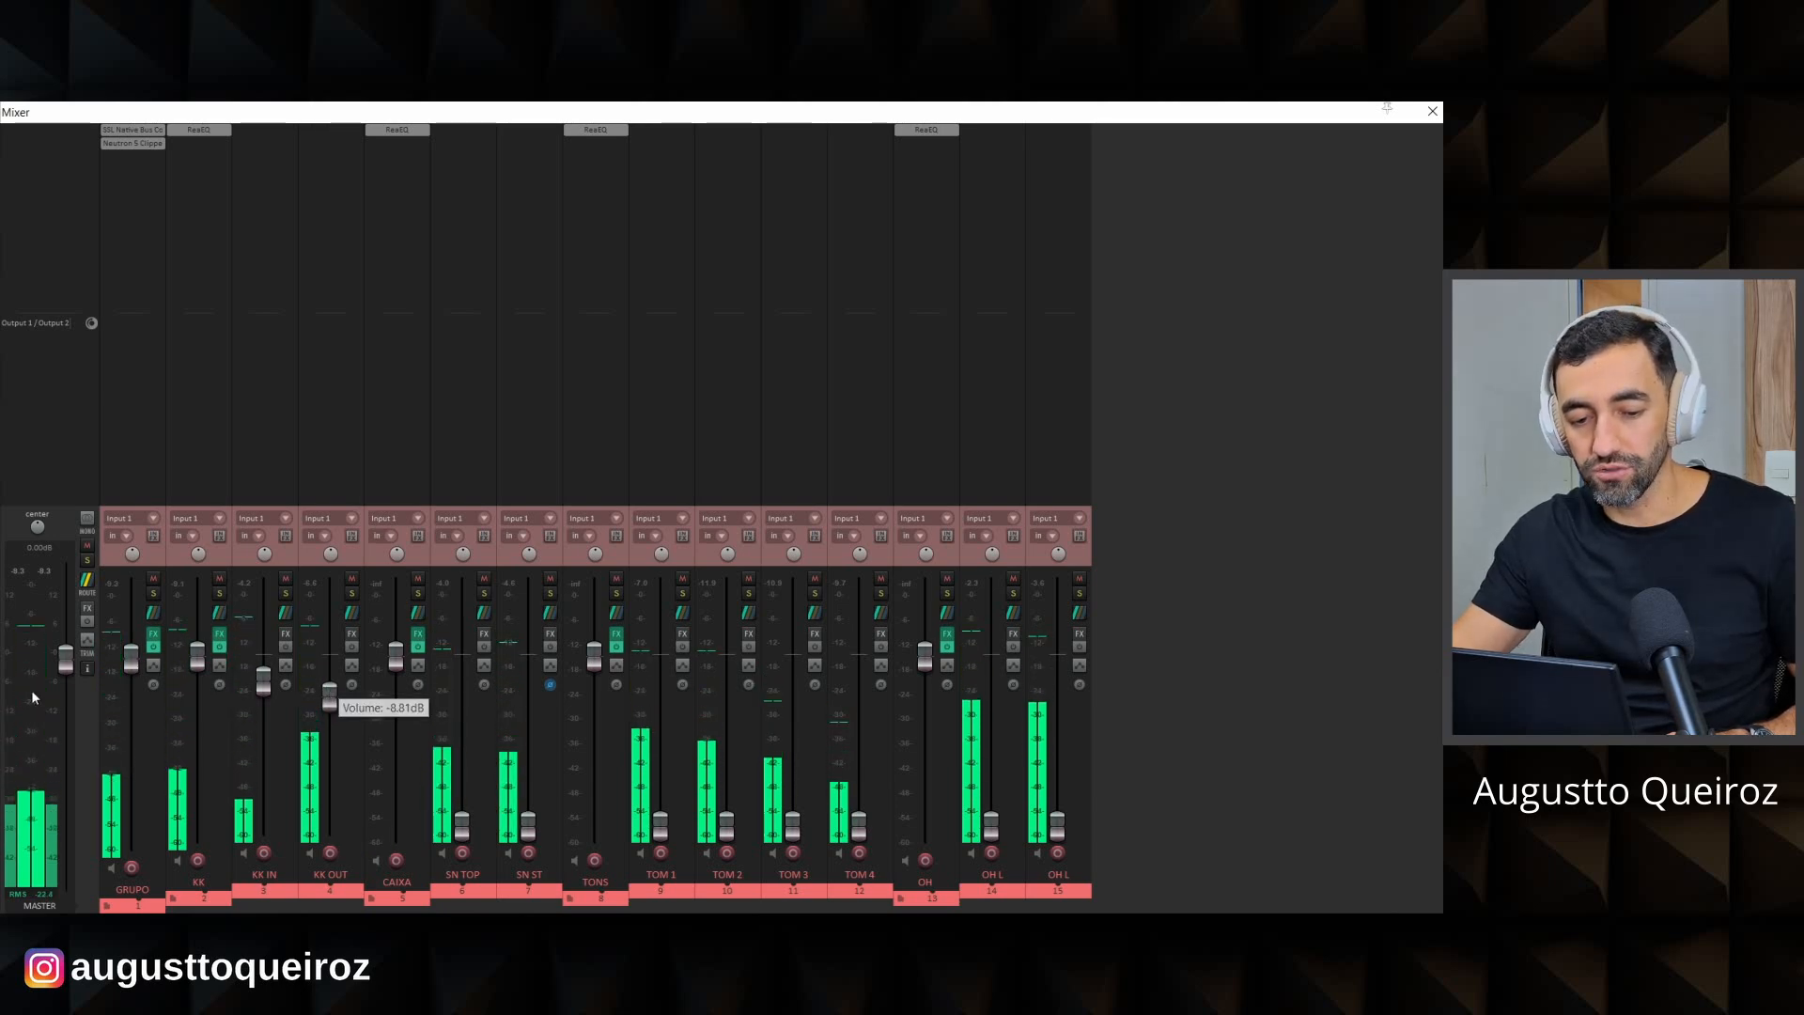
mouse_move(32, 619)
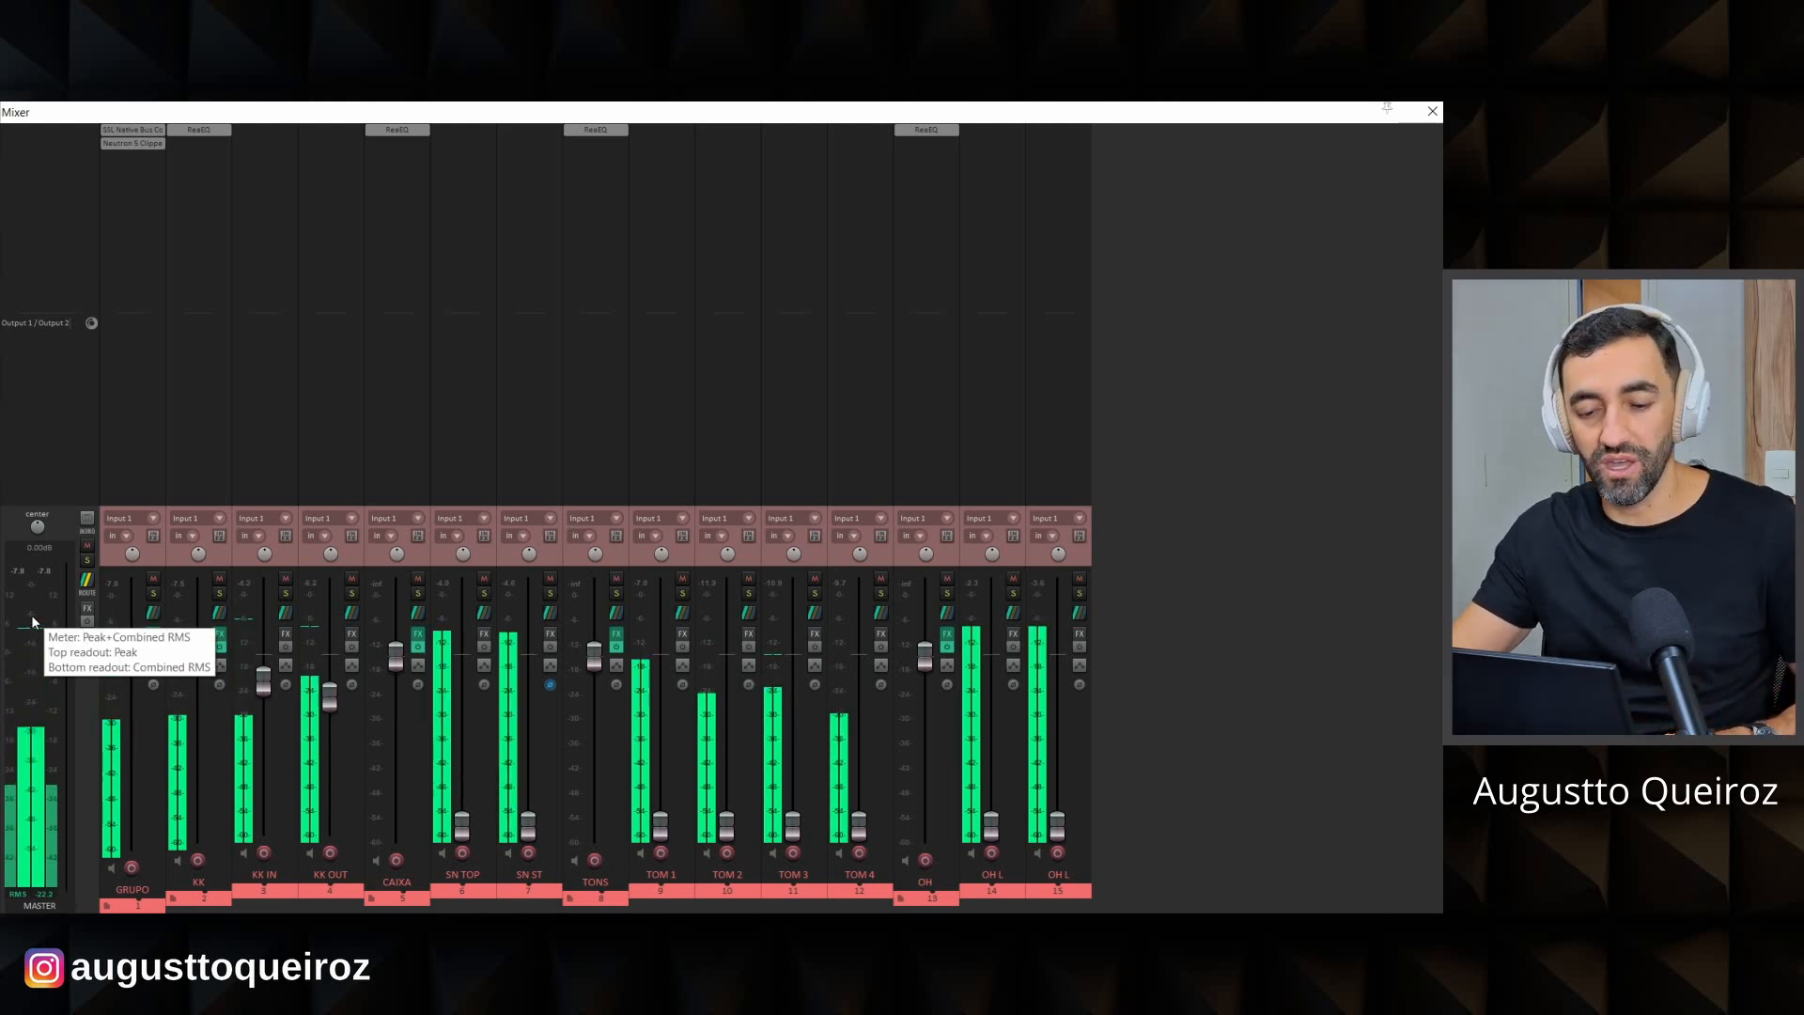
key("space")
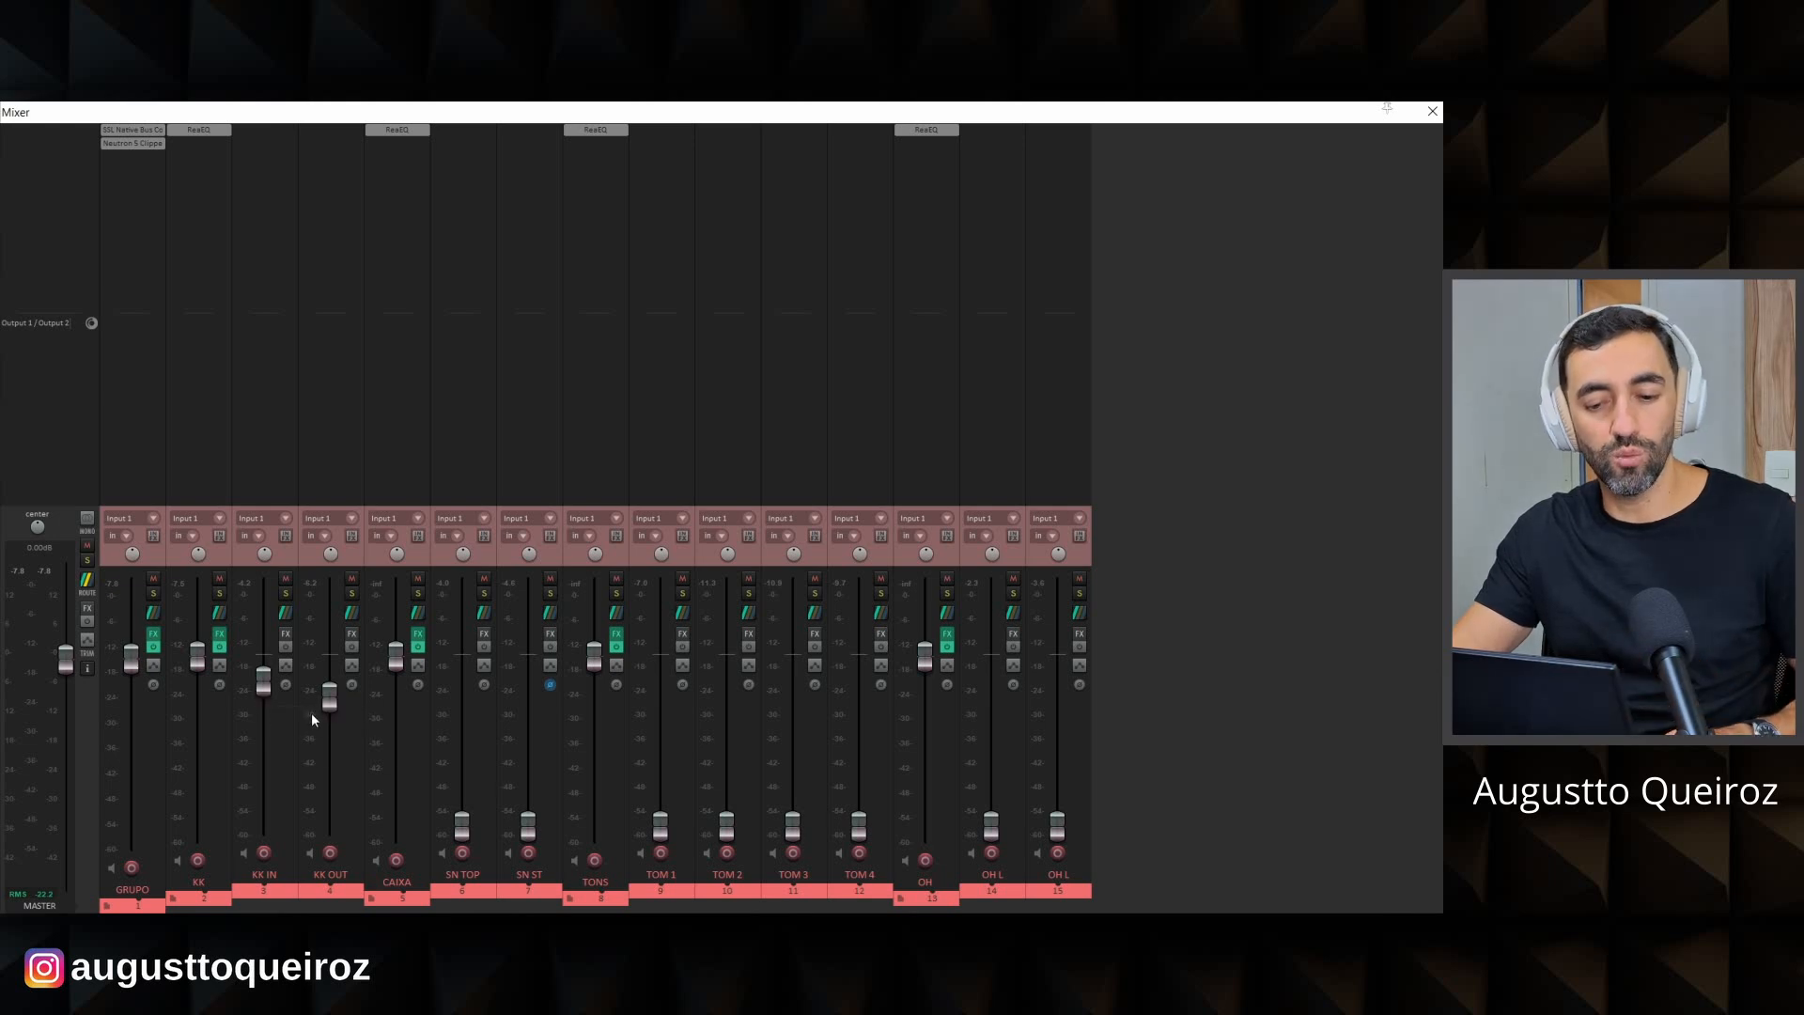
mouse_move(312, 720)
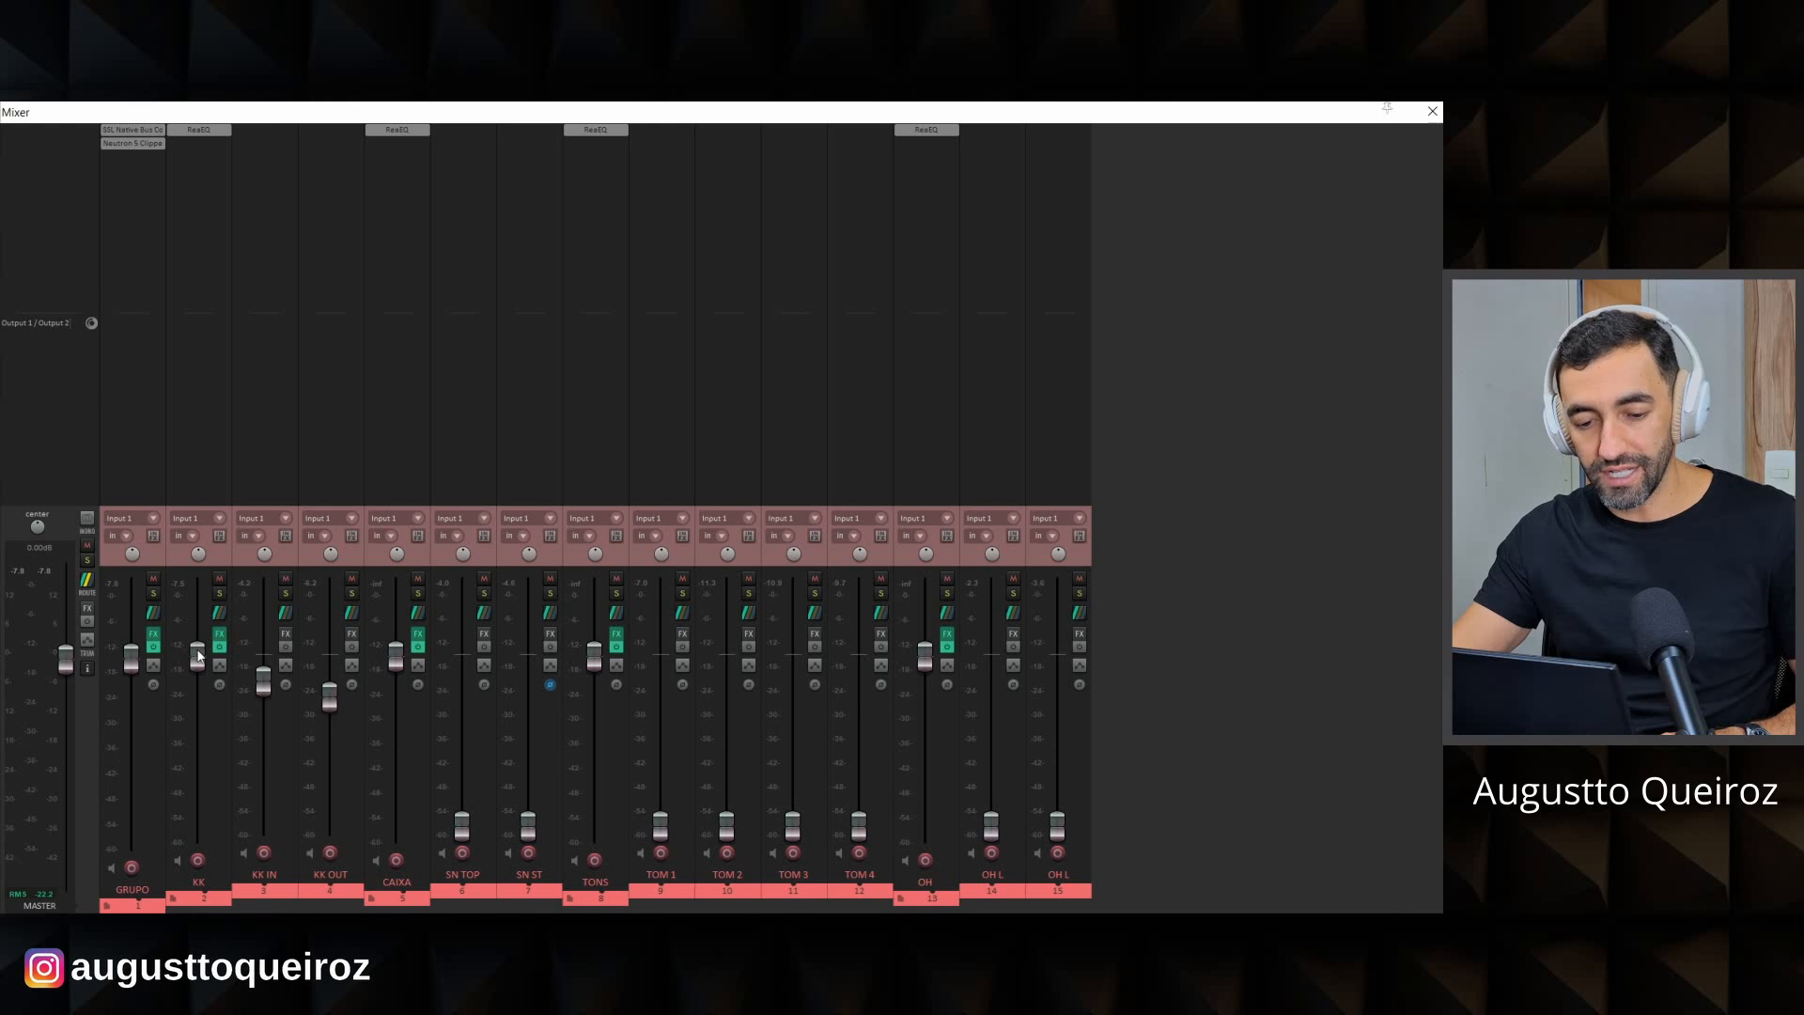
left_click_drag(205, 823, 210, 897)
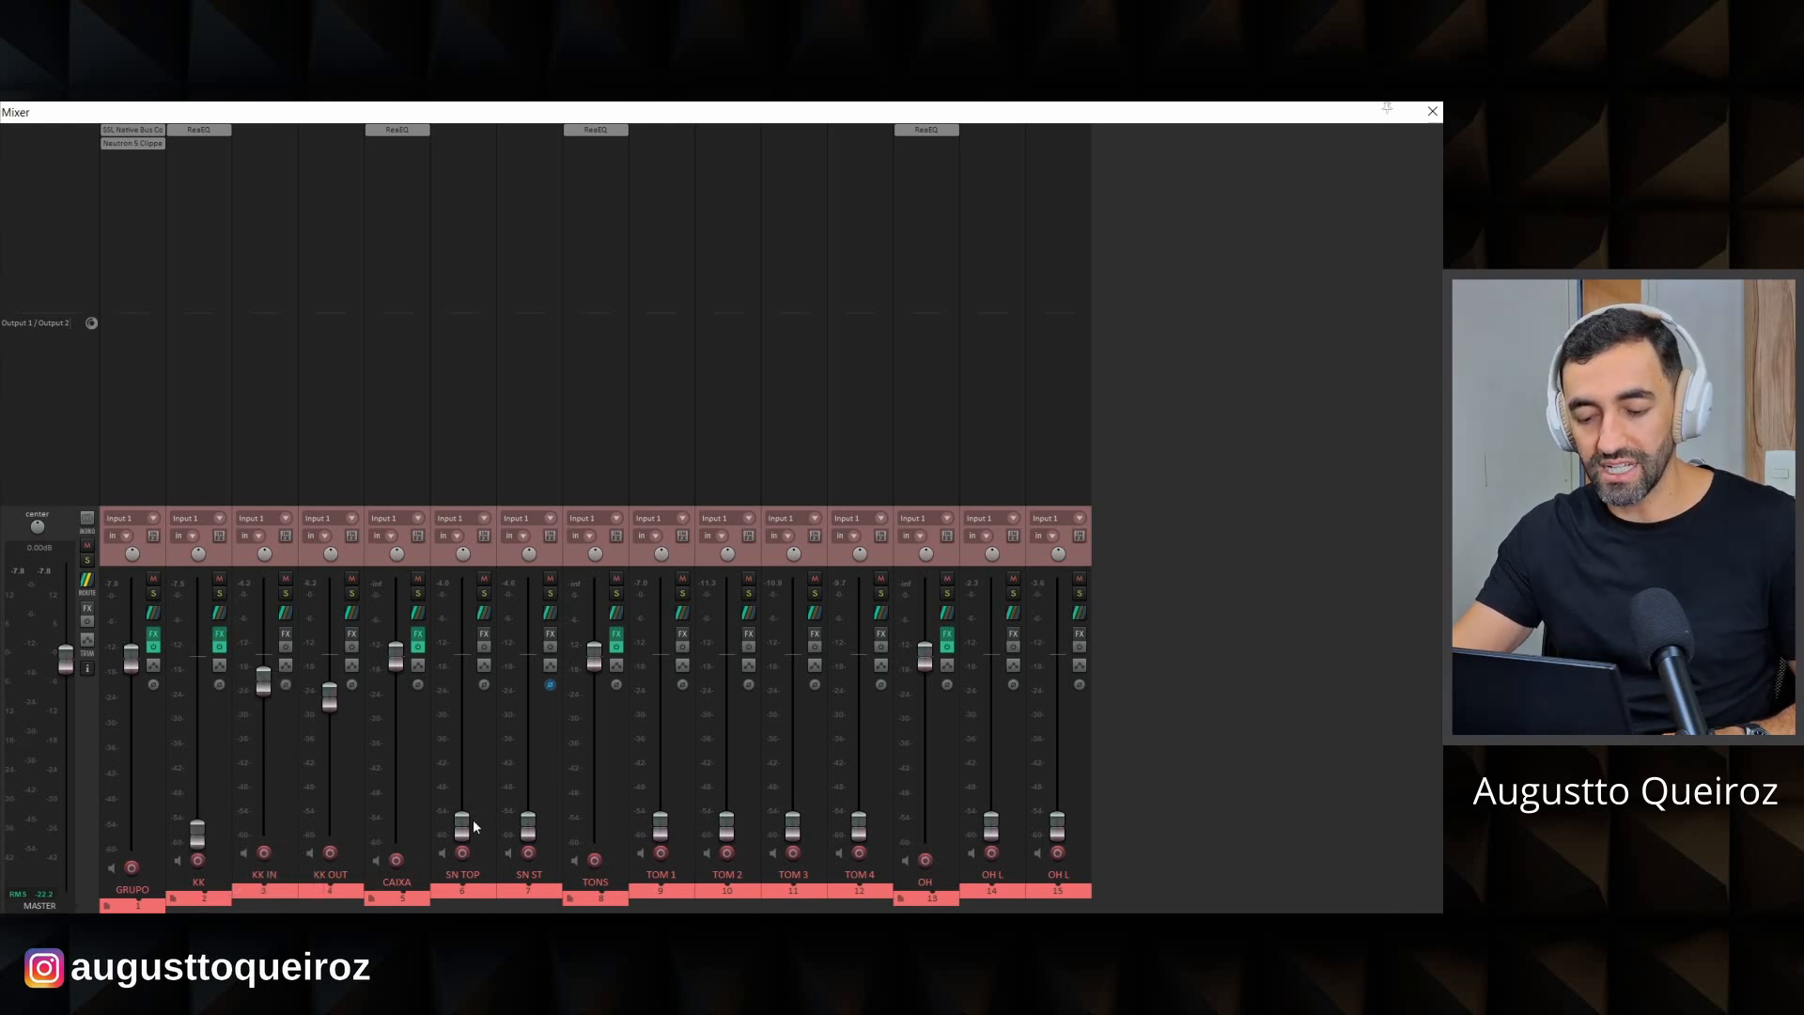
During playback, set SN TOP to -4.22 dB and raise SN ST slightly below it, then pull the CAIXA folder fader fully down.
key("space")
left_click_drag(461, 825, 462, 698)
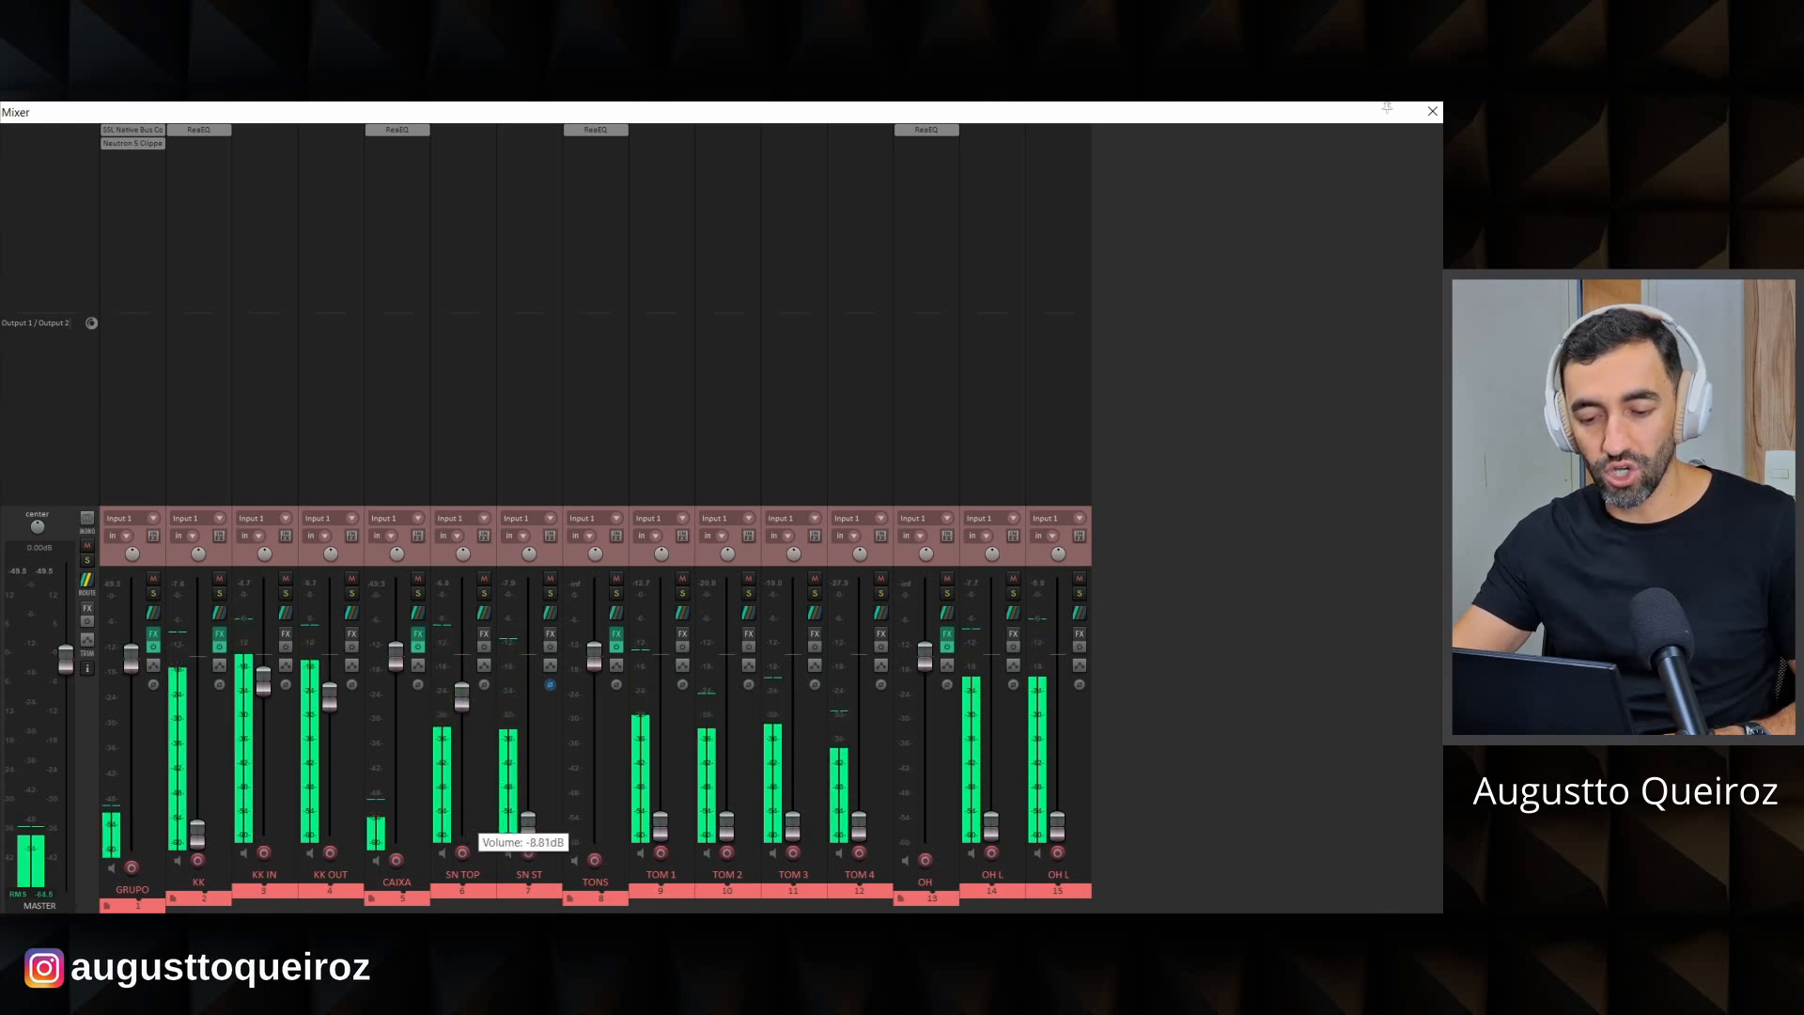
left_click_drag(462, 698, 461, 675)
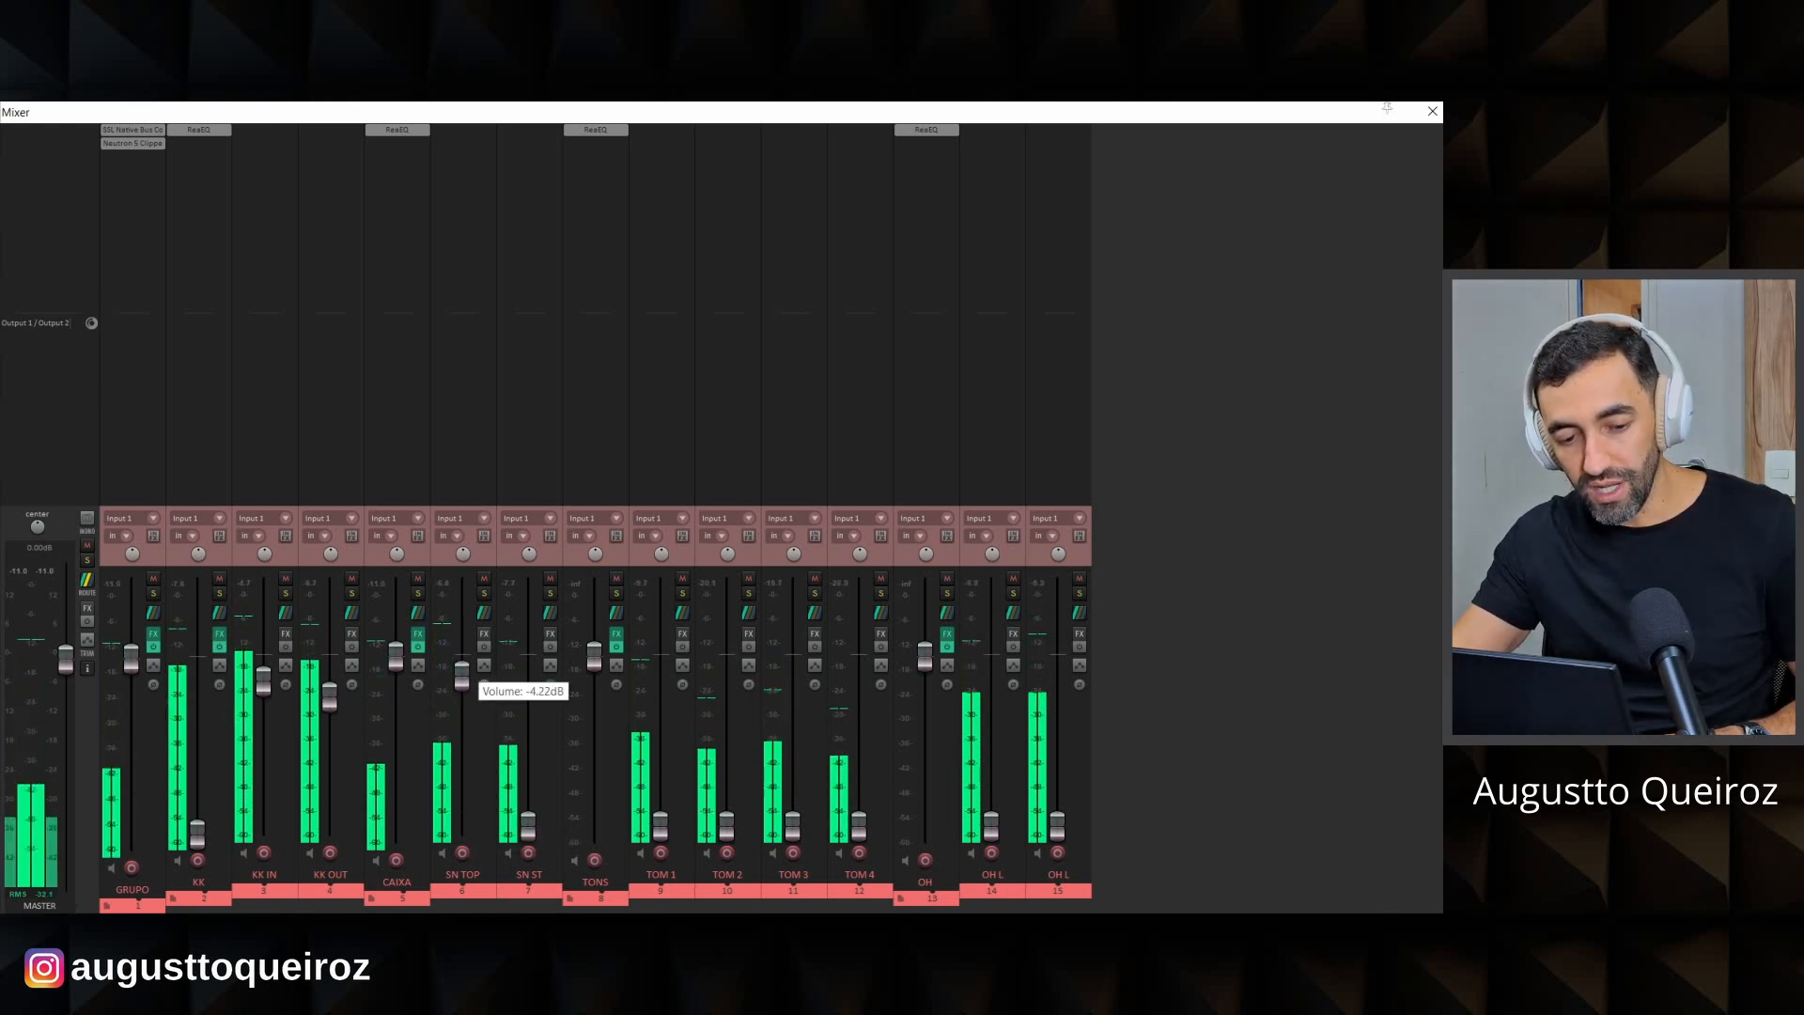
left_click_drag(528, 825, 528, 686)
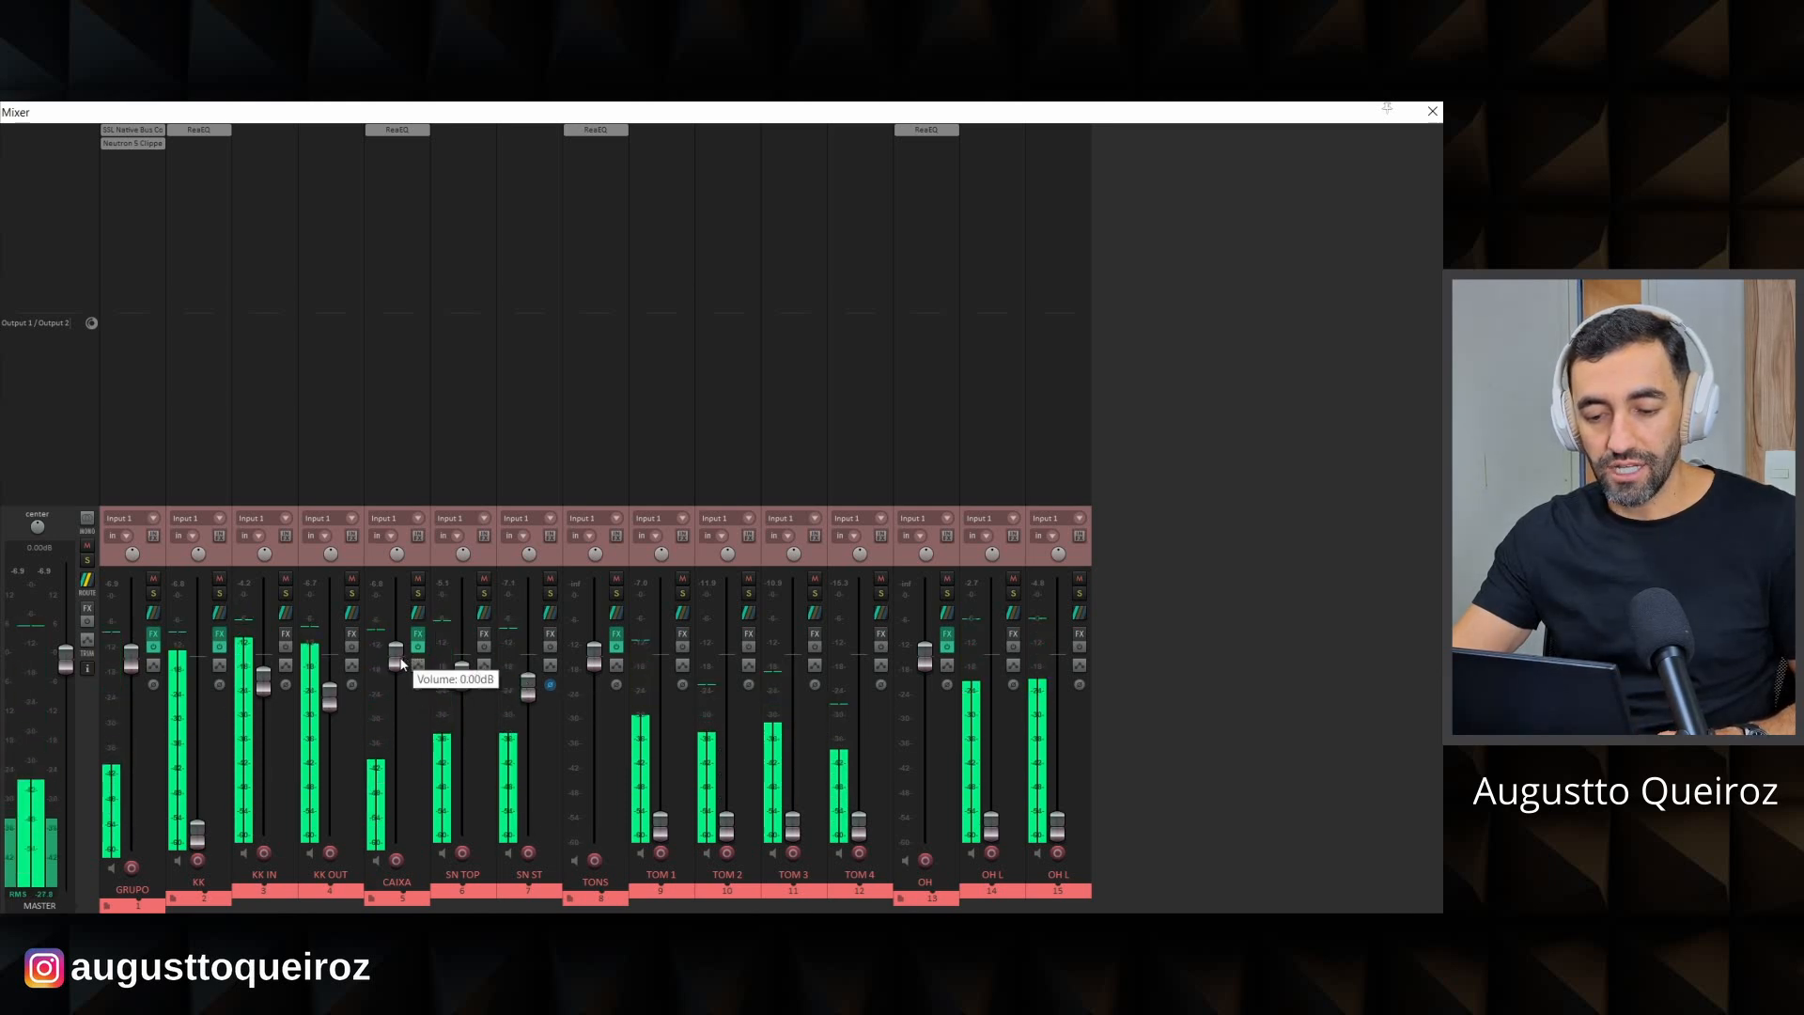
left_click_drag(401, 662, 404, 906)
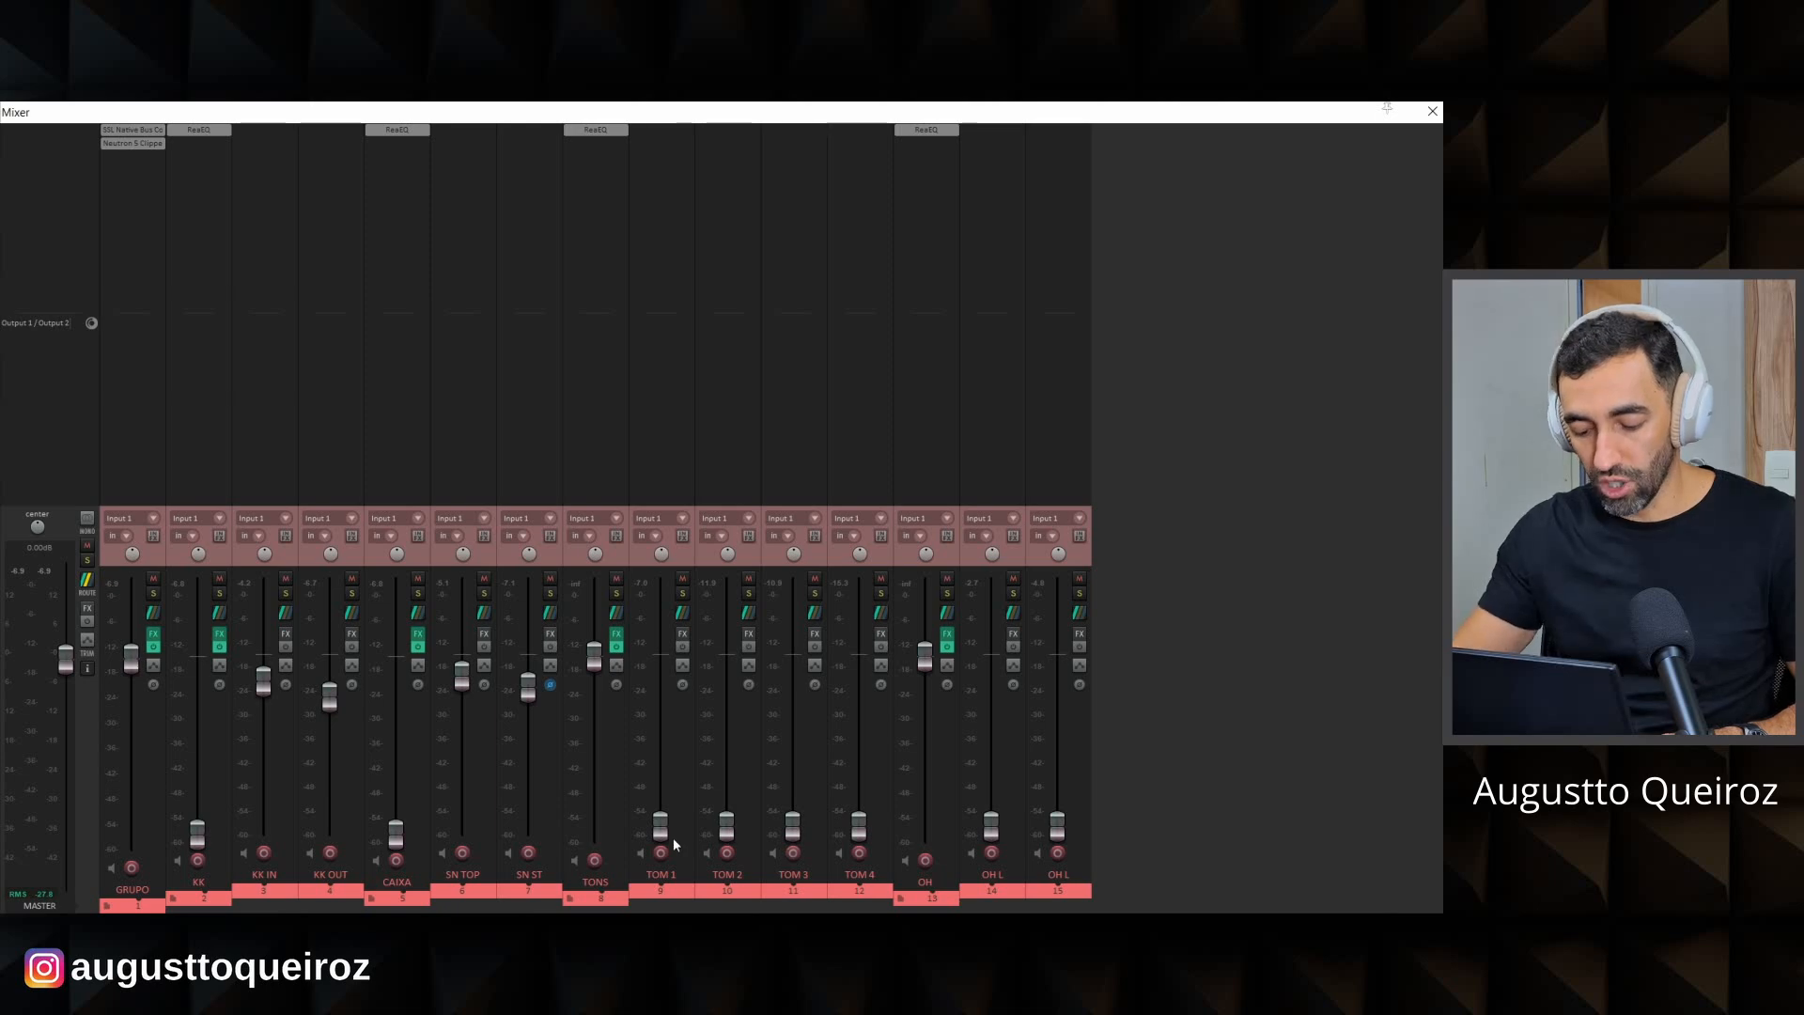
Make a time selection over the tom passage near the end of the song, from about measure 68 to 71.
key("ctrl+m")
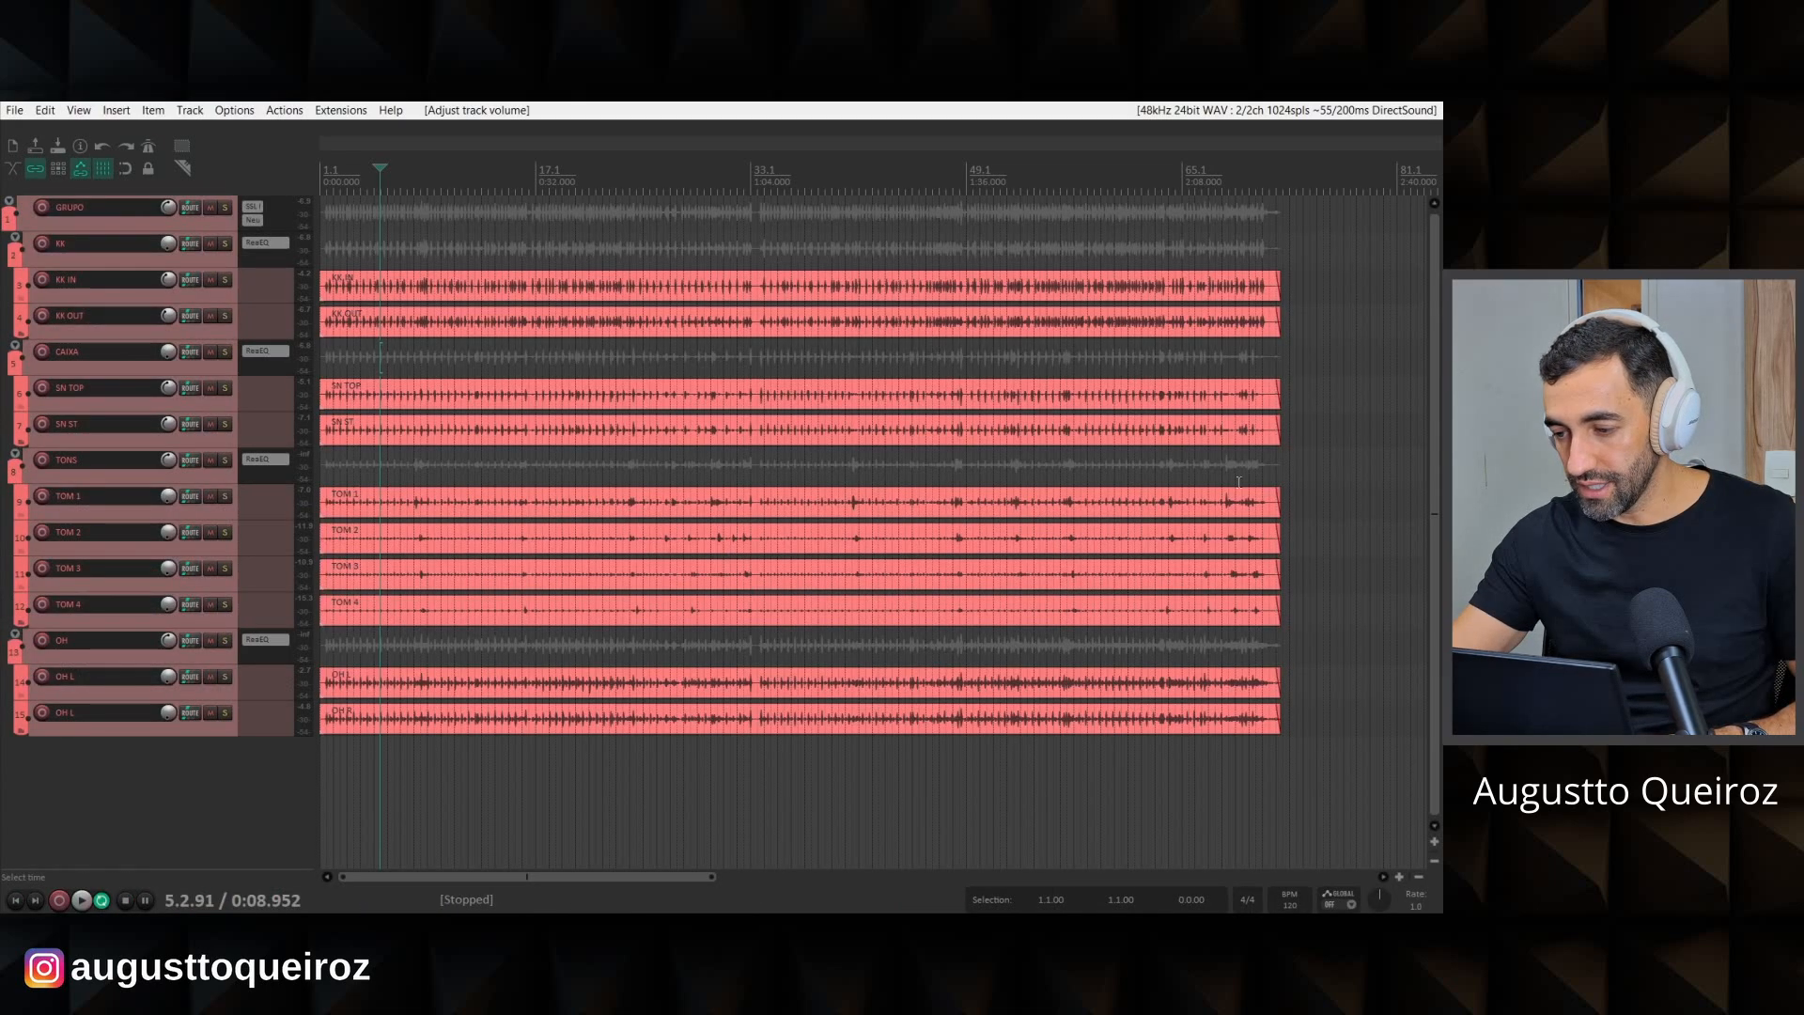
left_click(1262, 474)
scroll(1263, 474, "up", 5)
left_click_drag(543, 498, 893, 592)
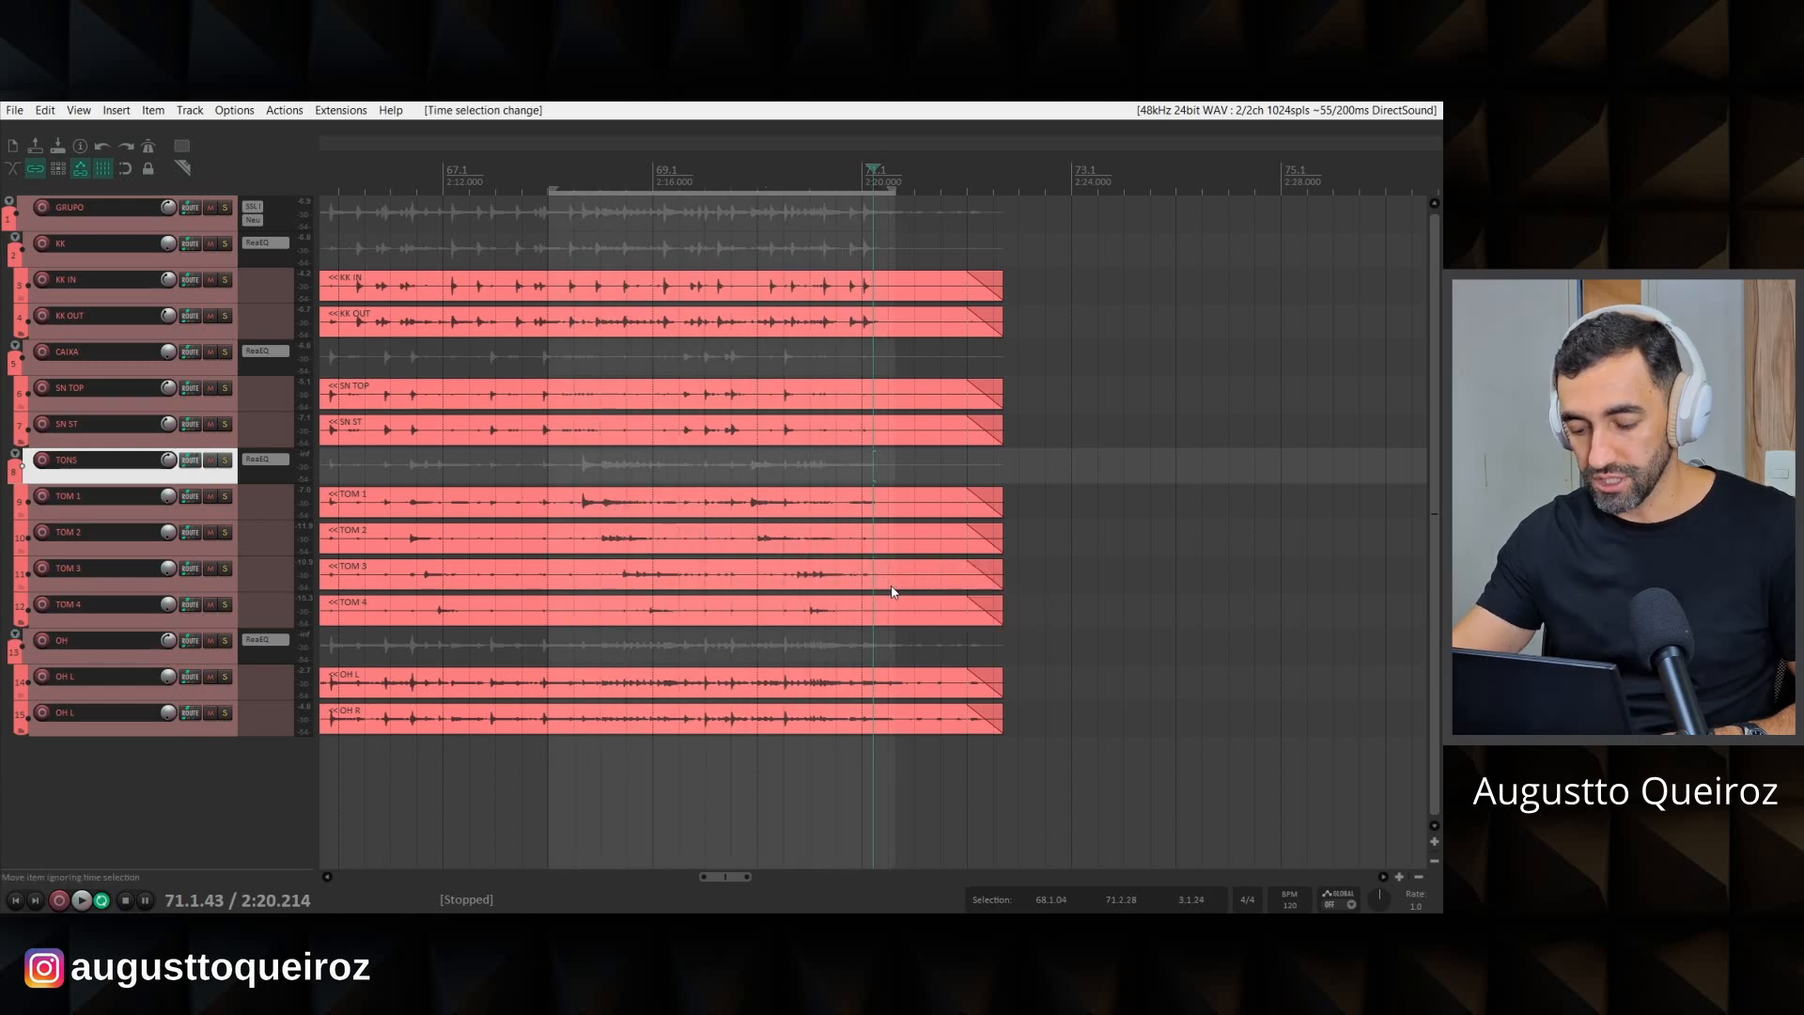
While playing the tom passage, set TOM 1 to -4.02, TOM 2 to -4.62, TOM 3 to -4.42 and TOM 4 to -1.98 dB, and pull TONS down.
key("ctrl+m")
key("space")
left_click_drag(658, 823, 658, 674)
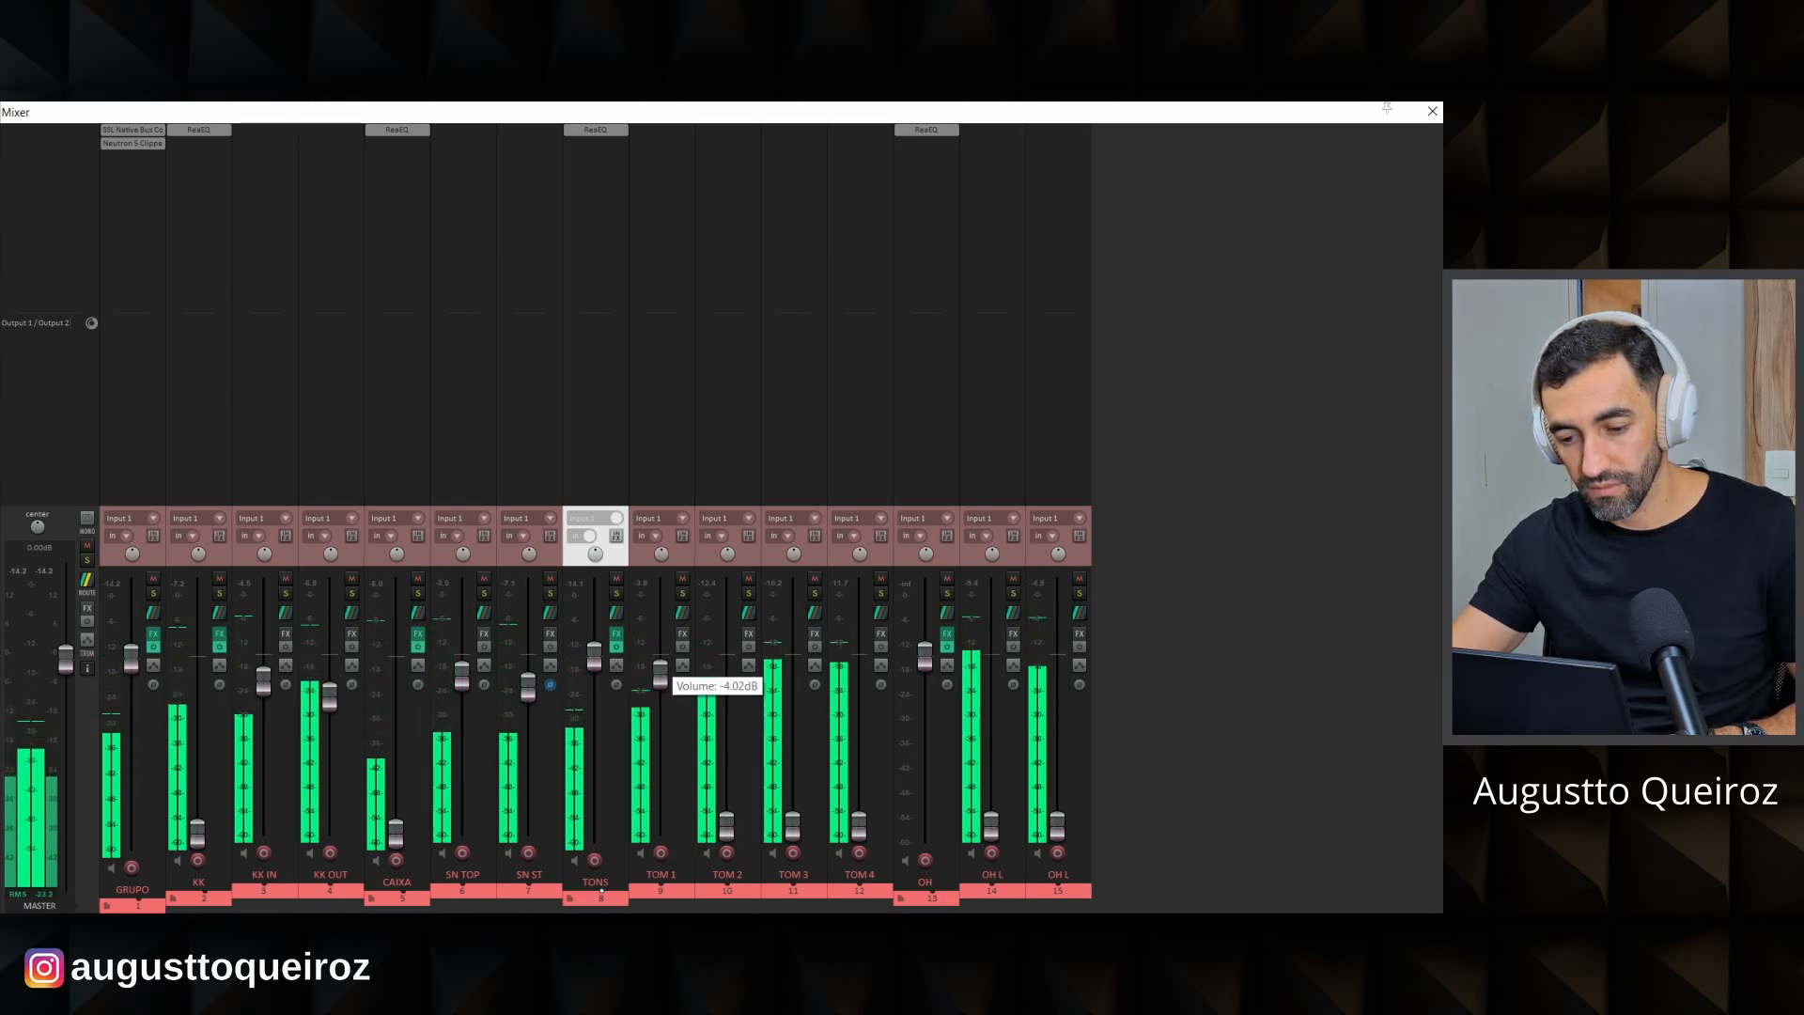
left_click_drag(727, 825, 726, 674)
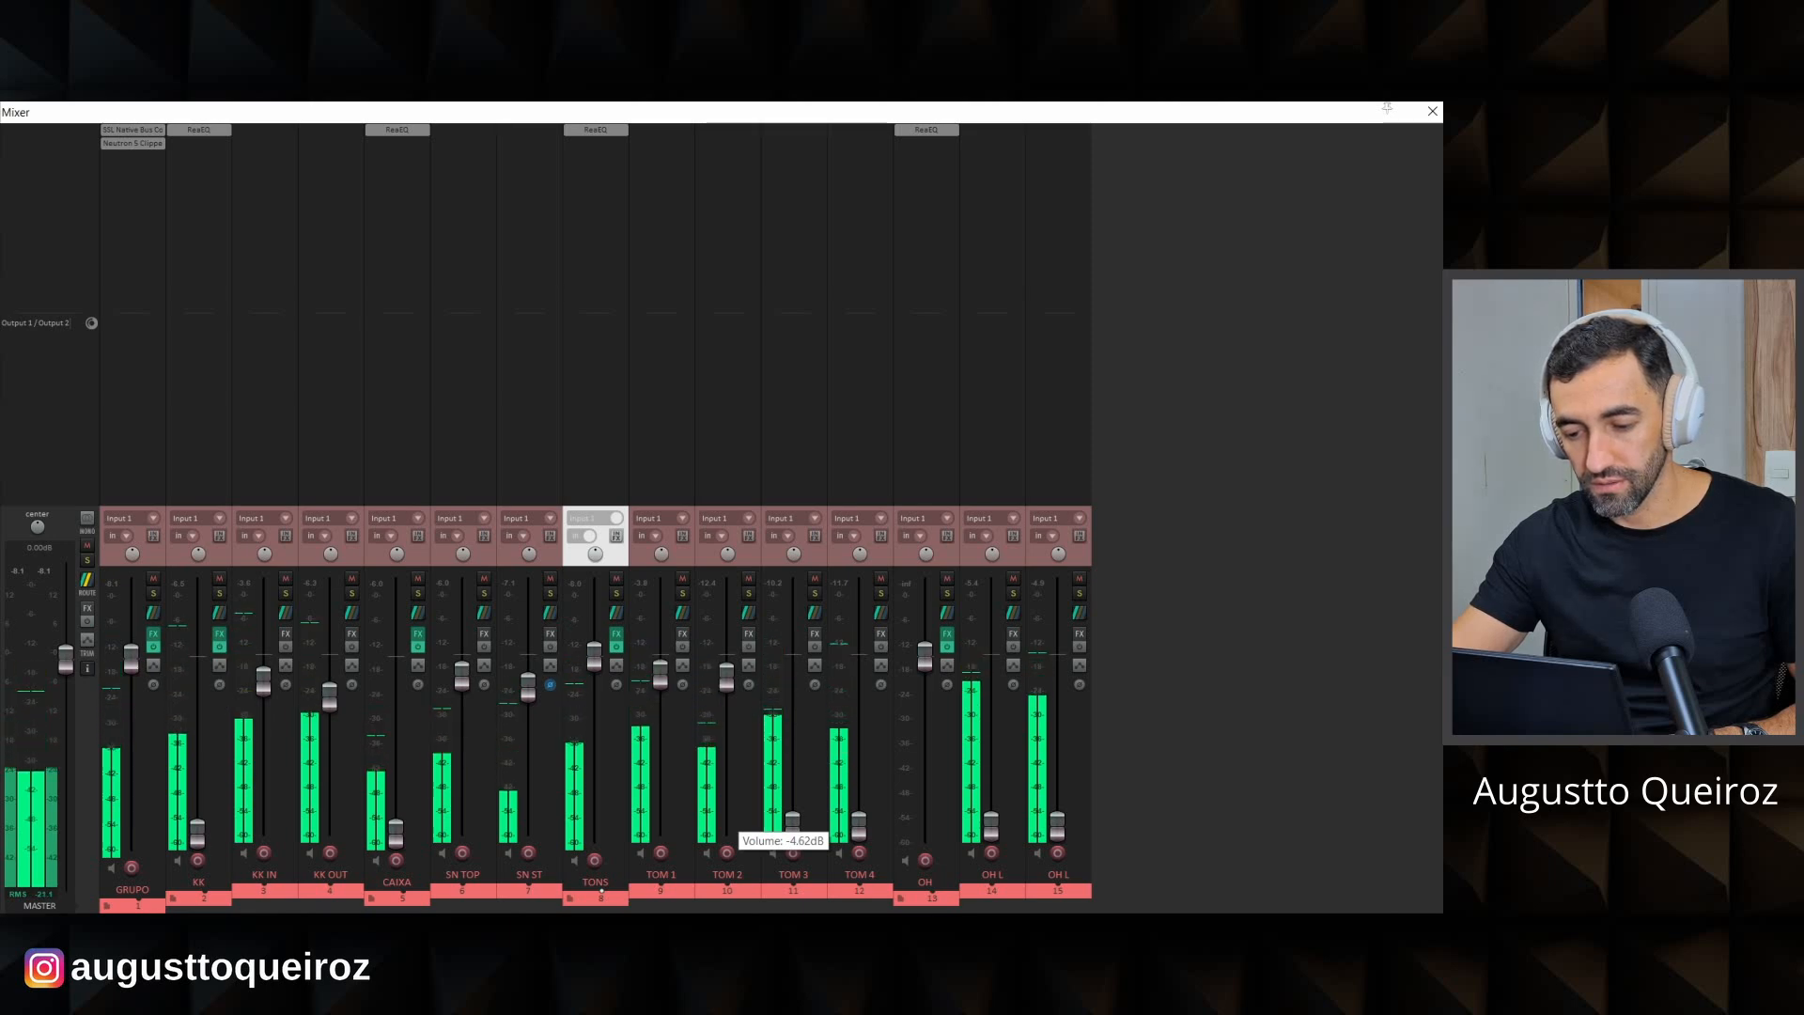
left_click_drag(792, 819, 792, 673)
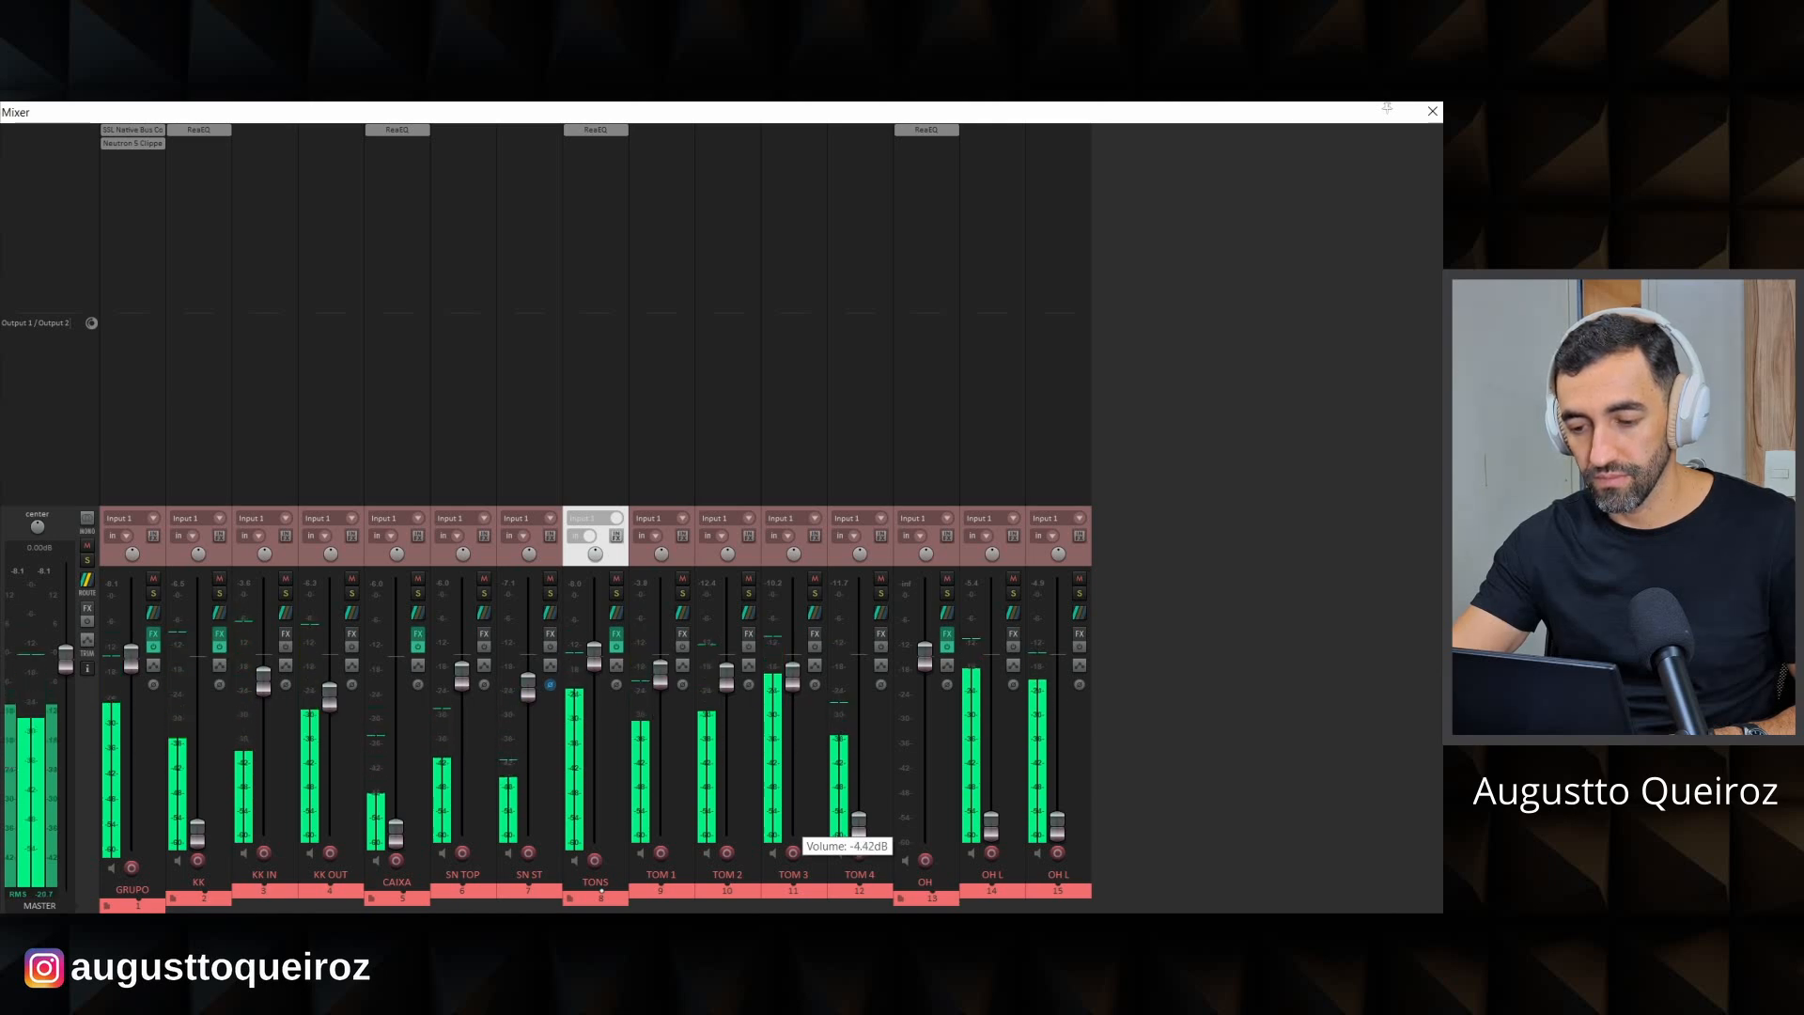
left_click_drag(859, 813, 858, 671)
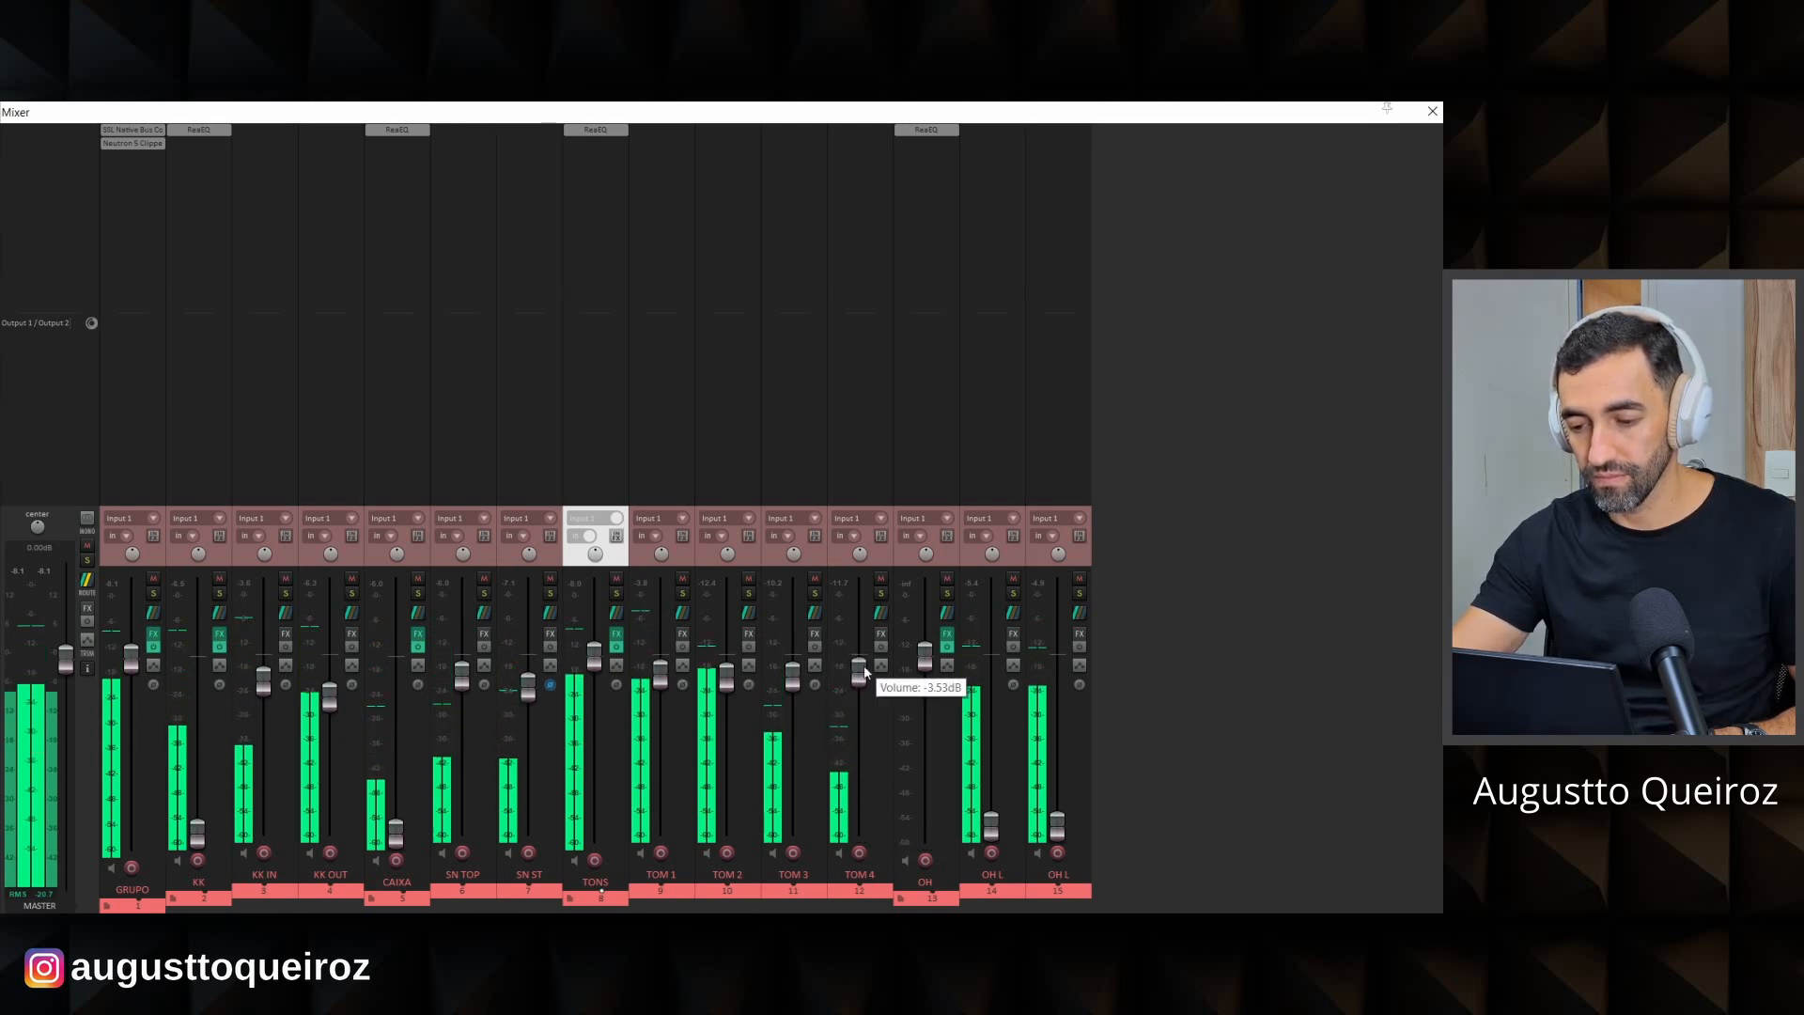
left_click_drag(865, 671, 865, 661)
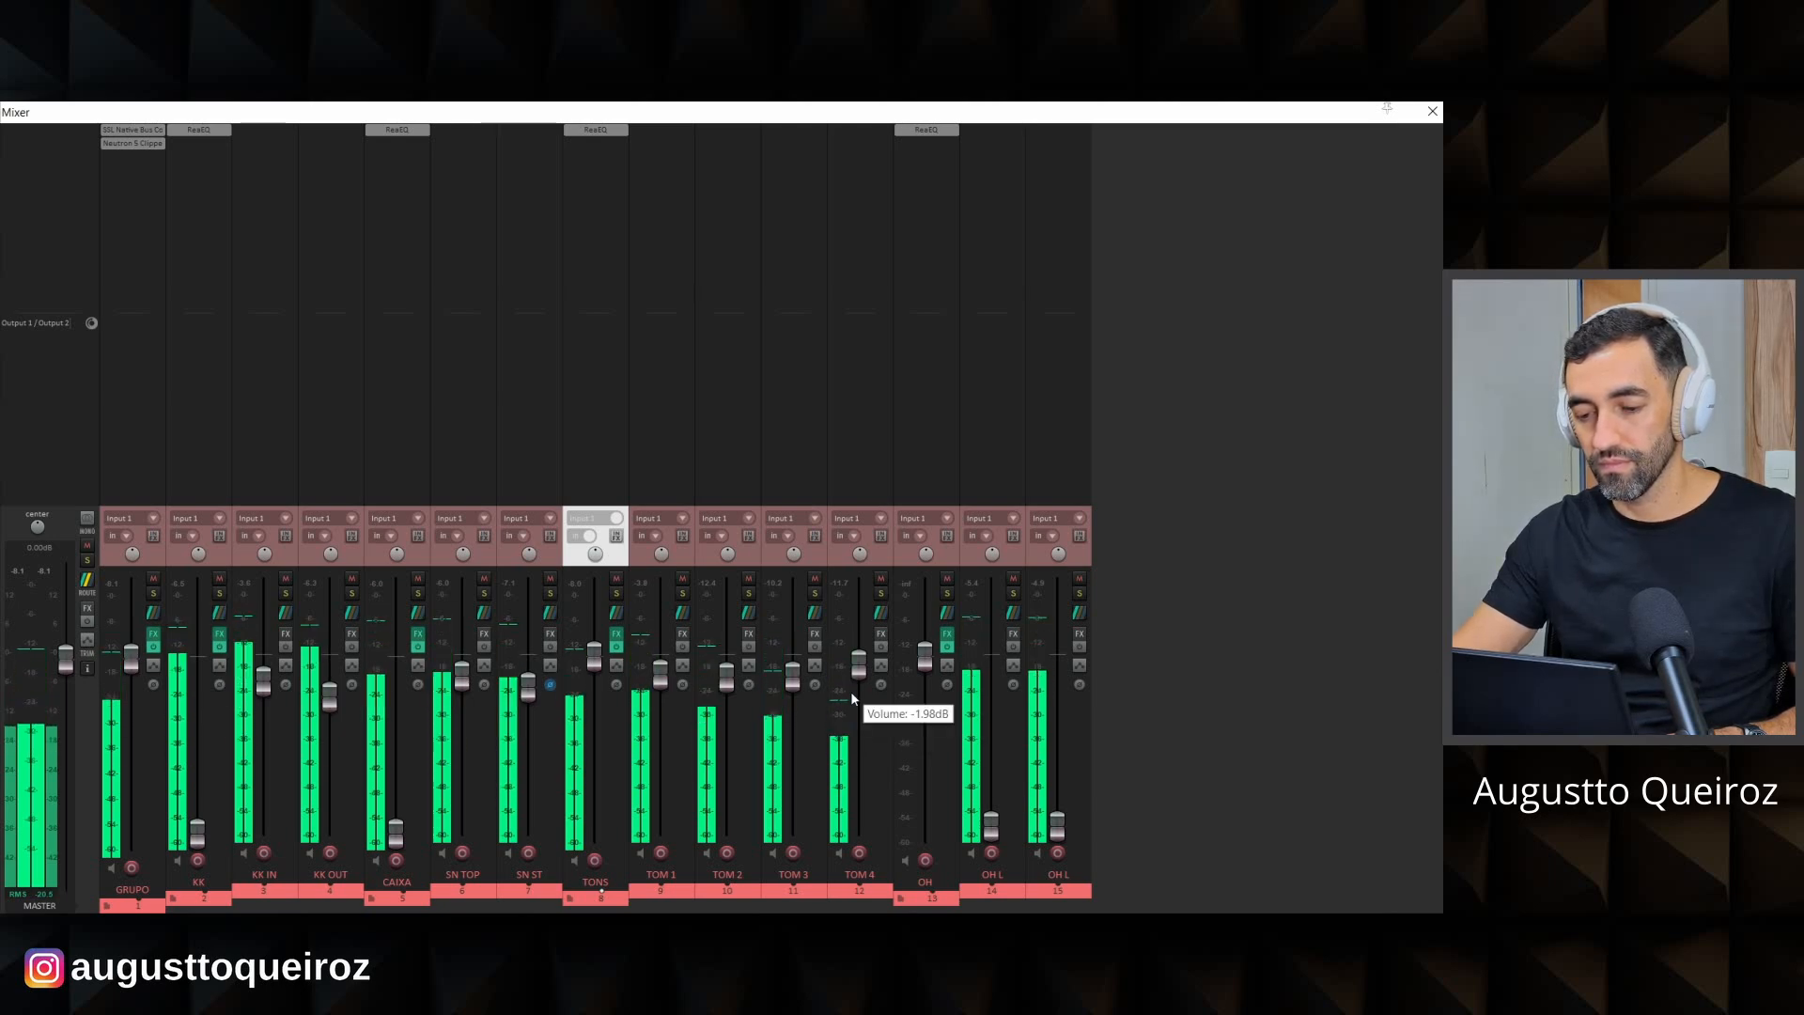
key("space")
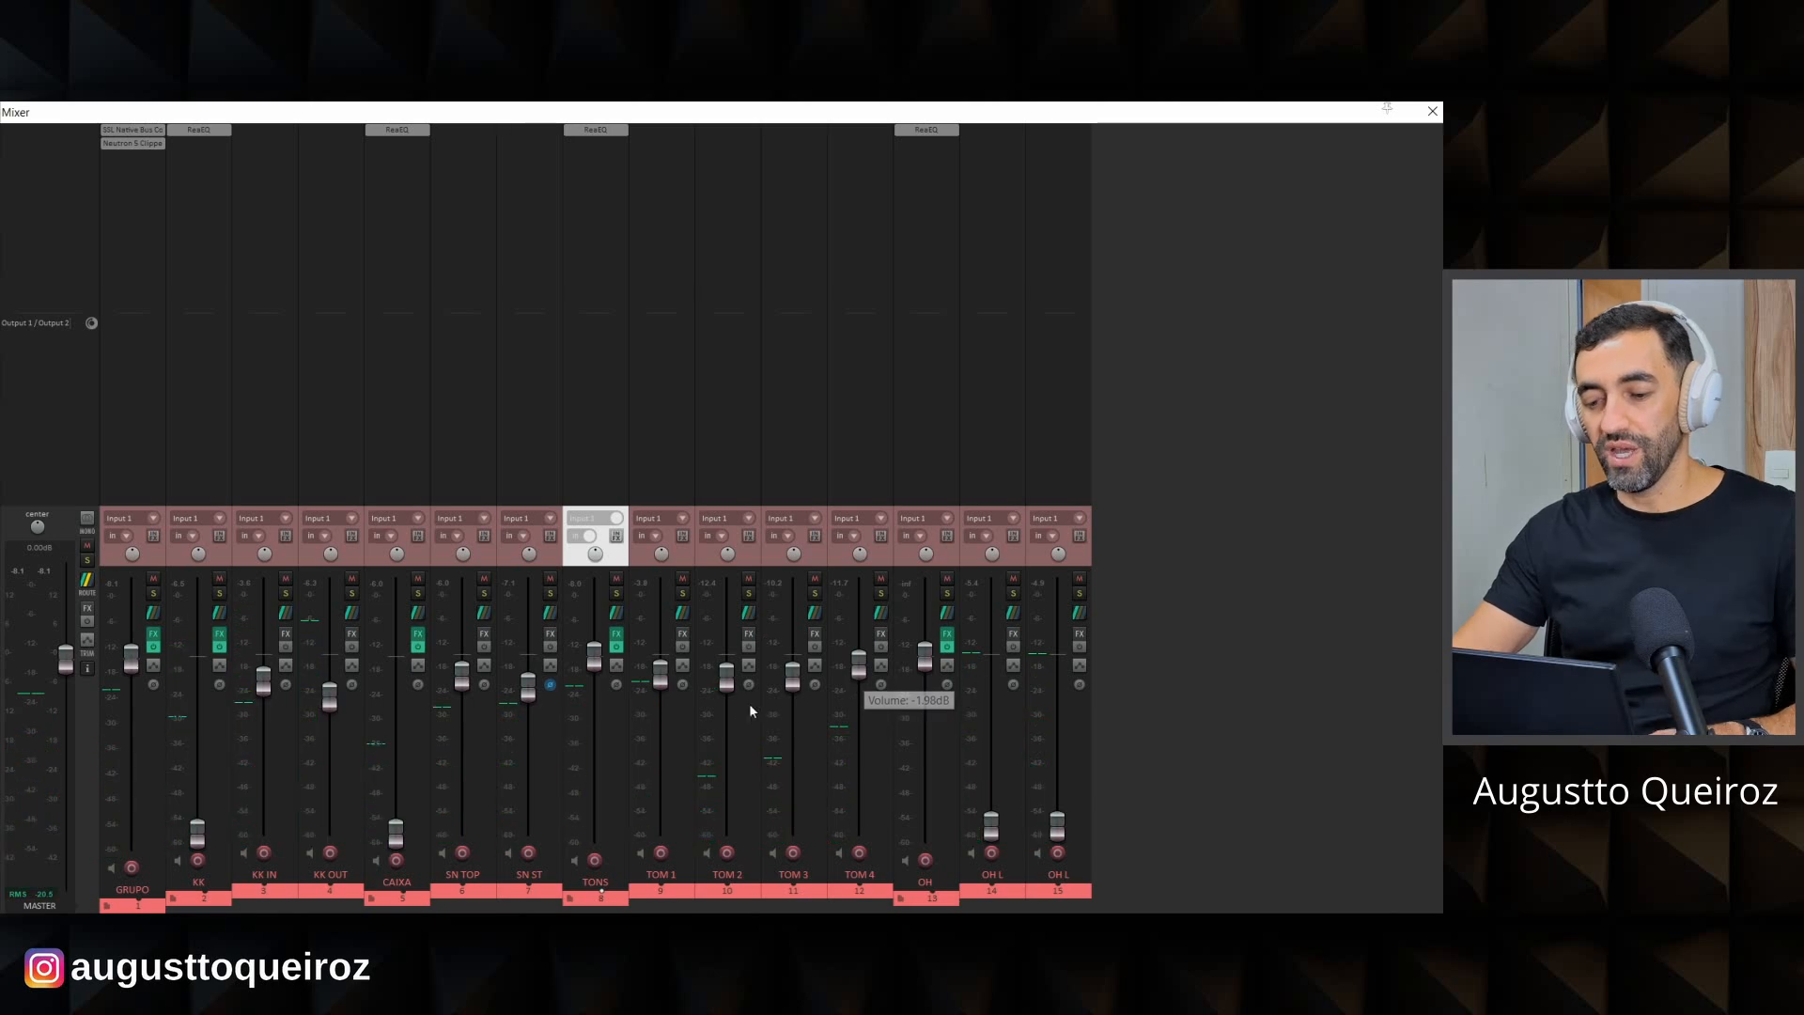
left_click_drag(592, 723, 594, 836)
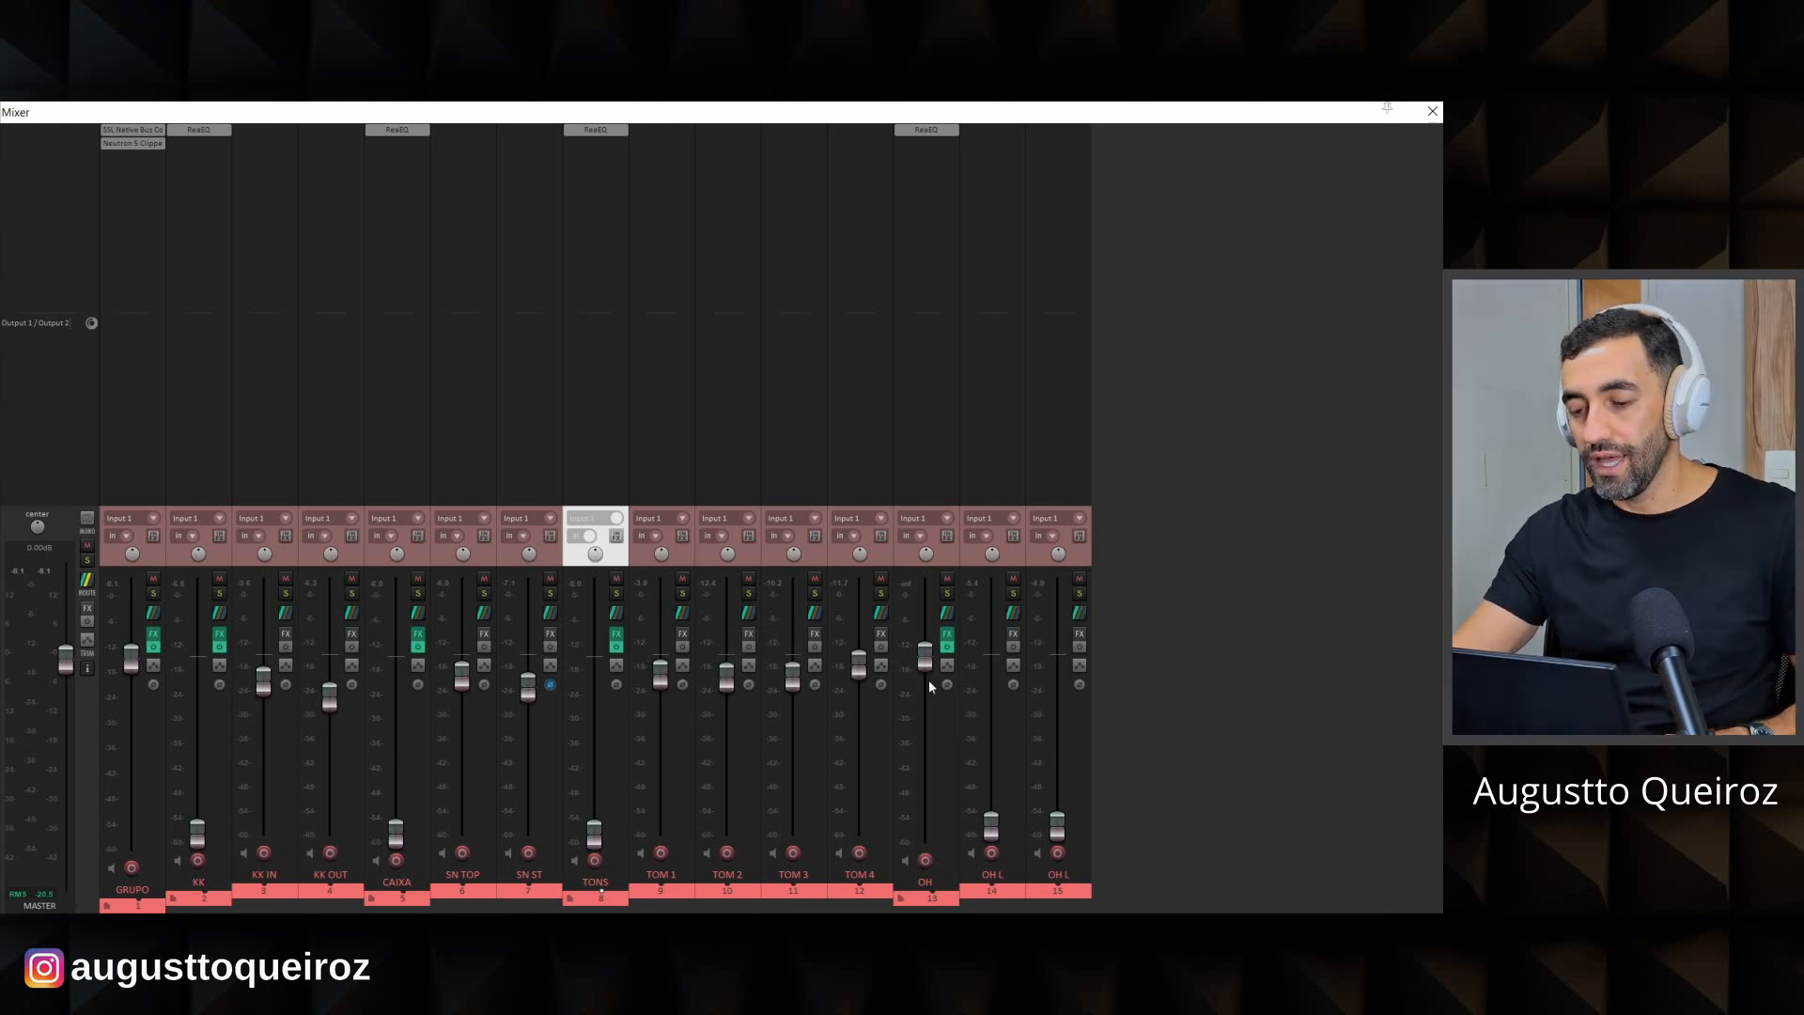
Raise the OH L and OH R tracks, pan them apart, and bring the OH folder up from -inf to about -6.41 dB during playback.
left_click_drag(927, 741, 938, 877)
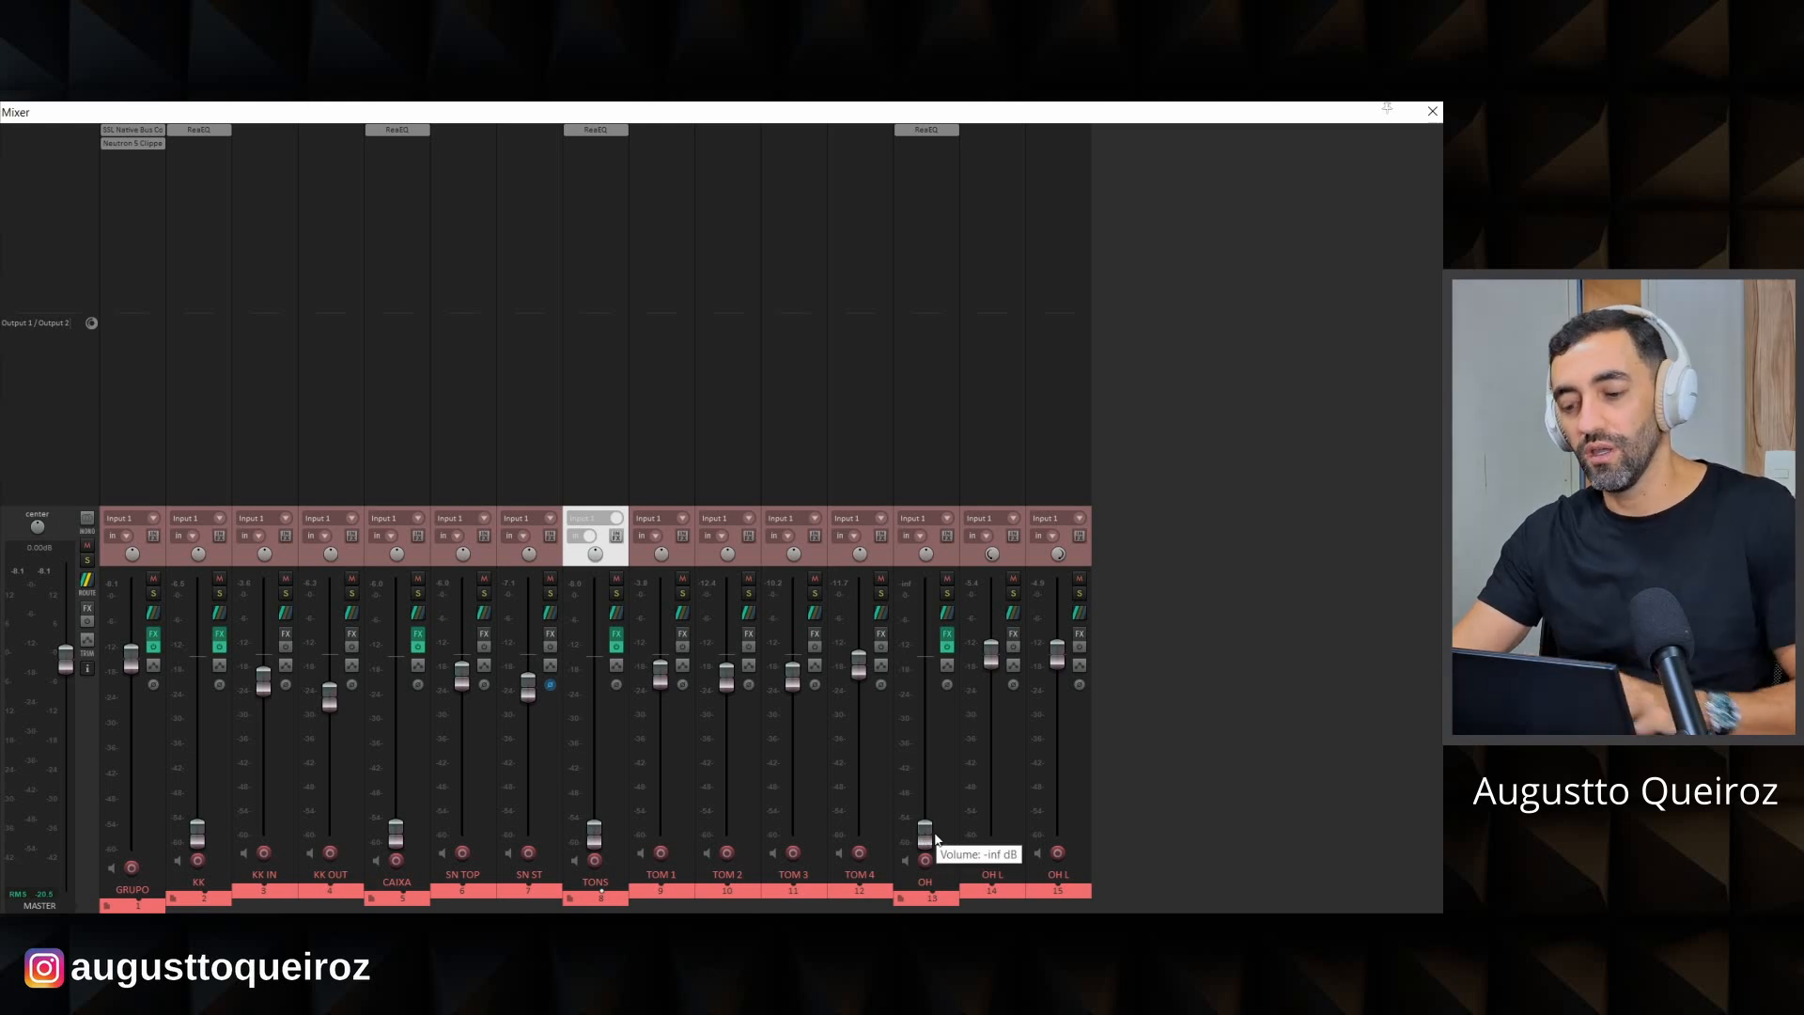
key("space")
left_click_drag(927, 839, 926, 723)
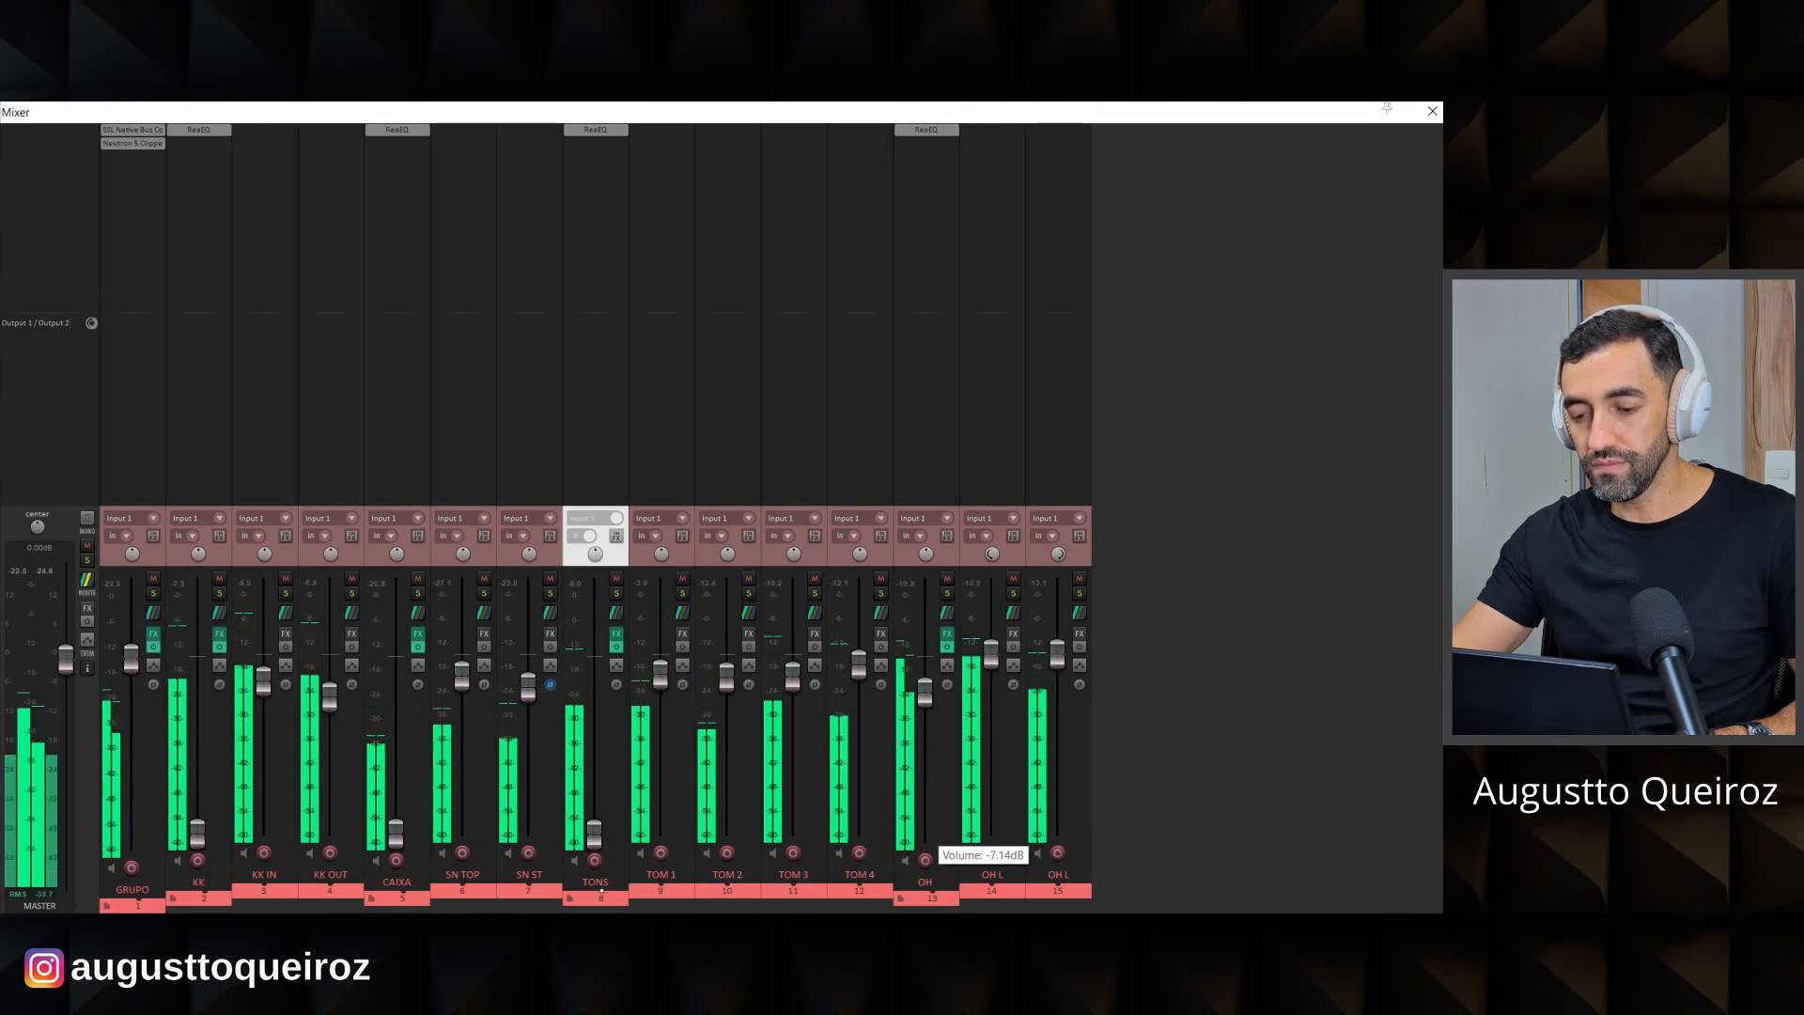
left_click_drag(926, 721, 926, 694)
key("space")
Clear the time selection, play from the start of the song and lower the OH folder level slightly while listening.
key("ctrl+m")
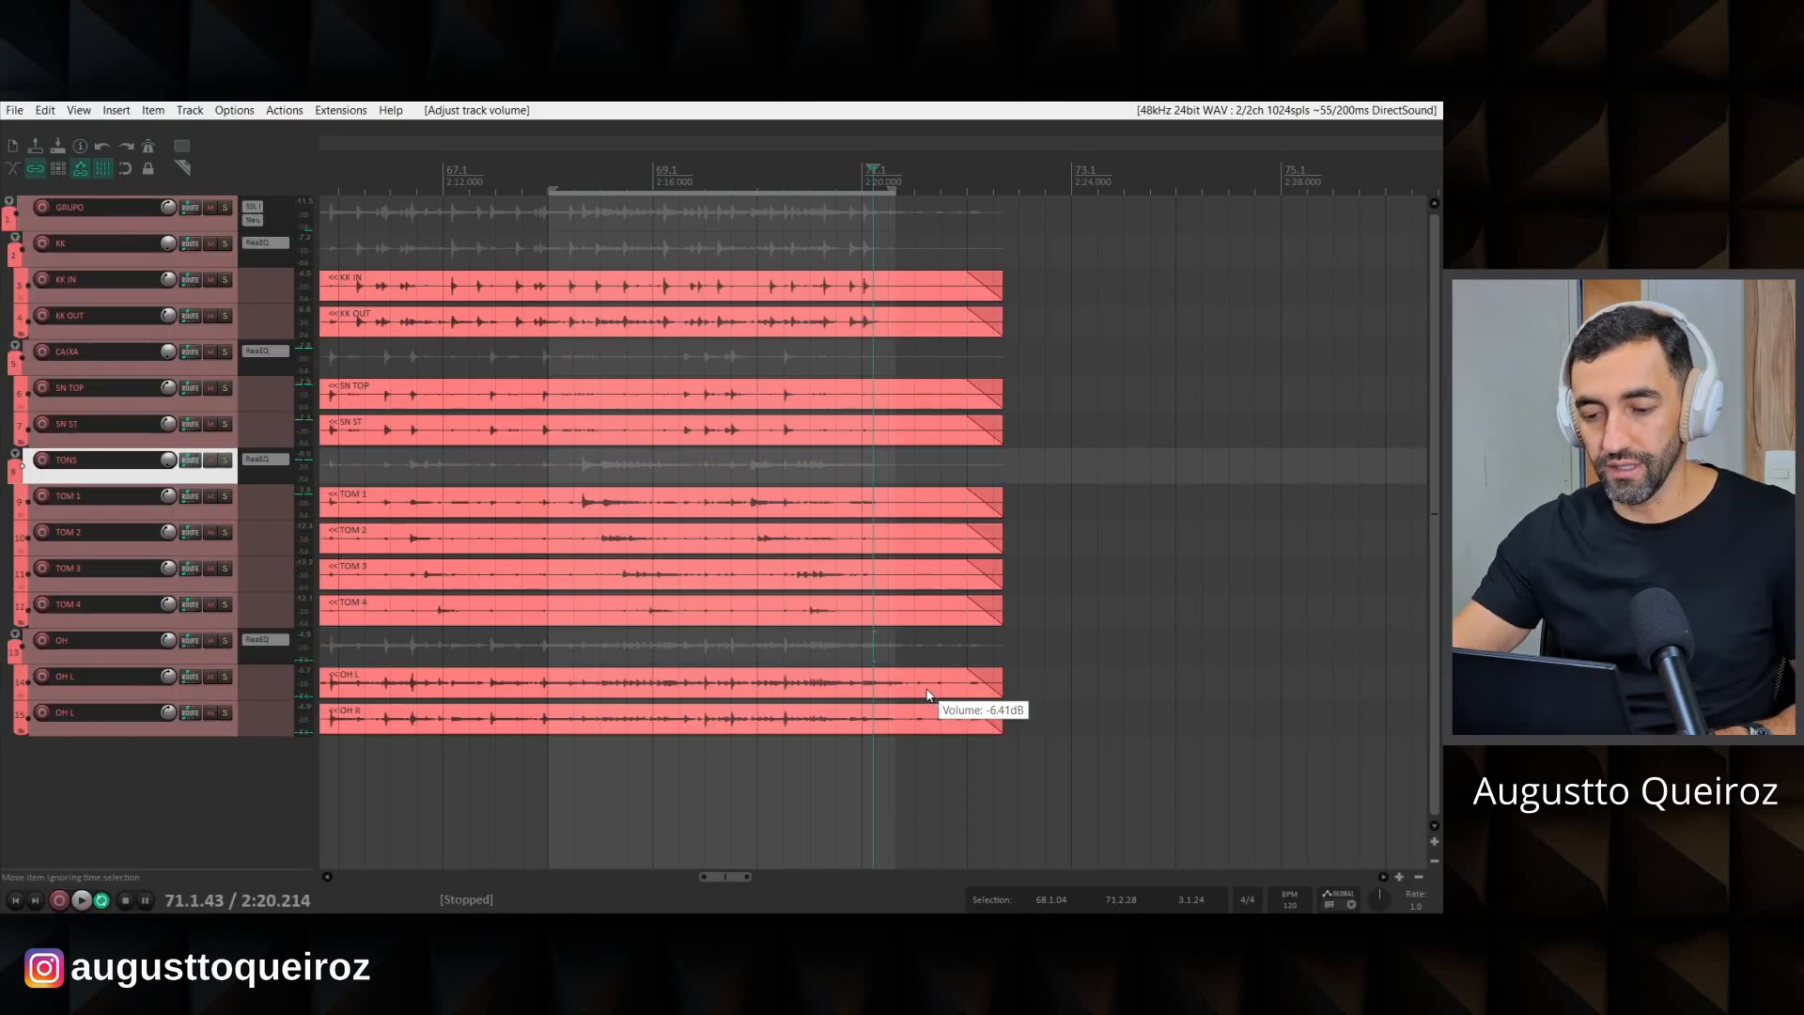
key("Home")
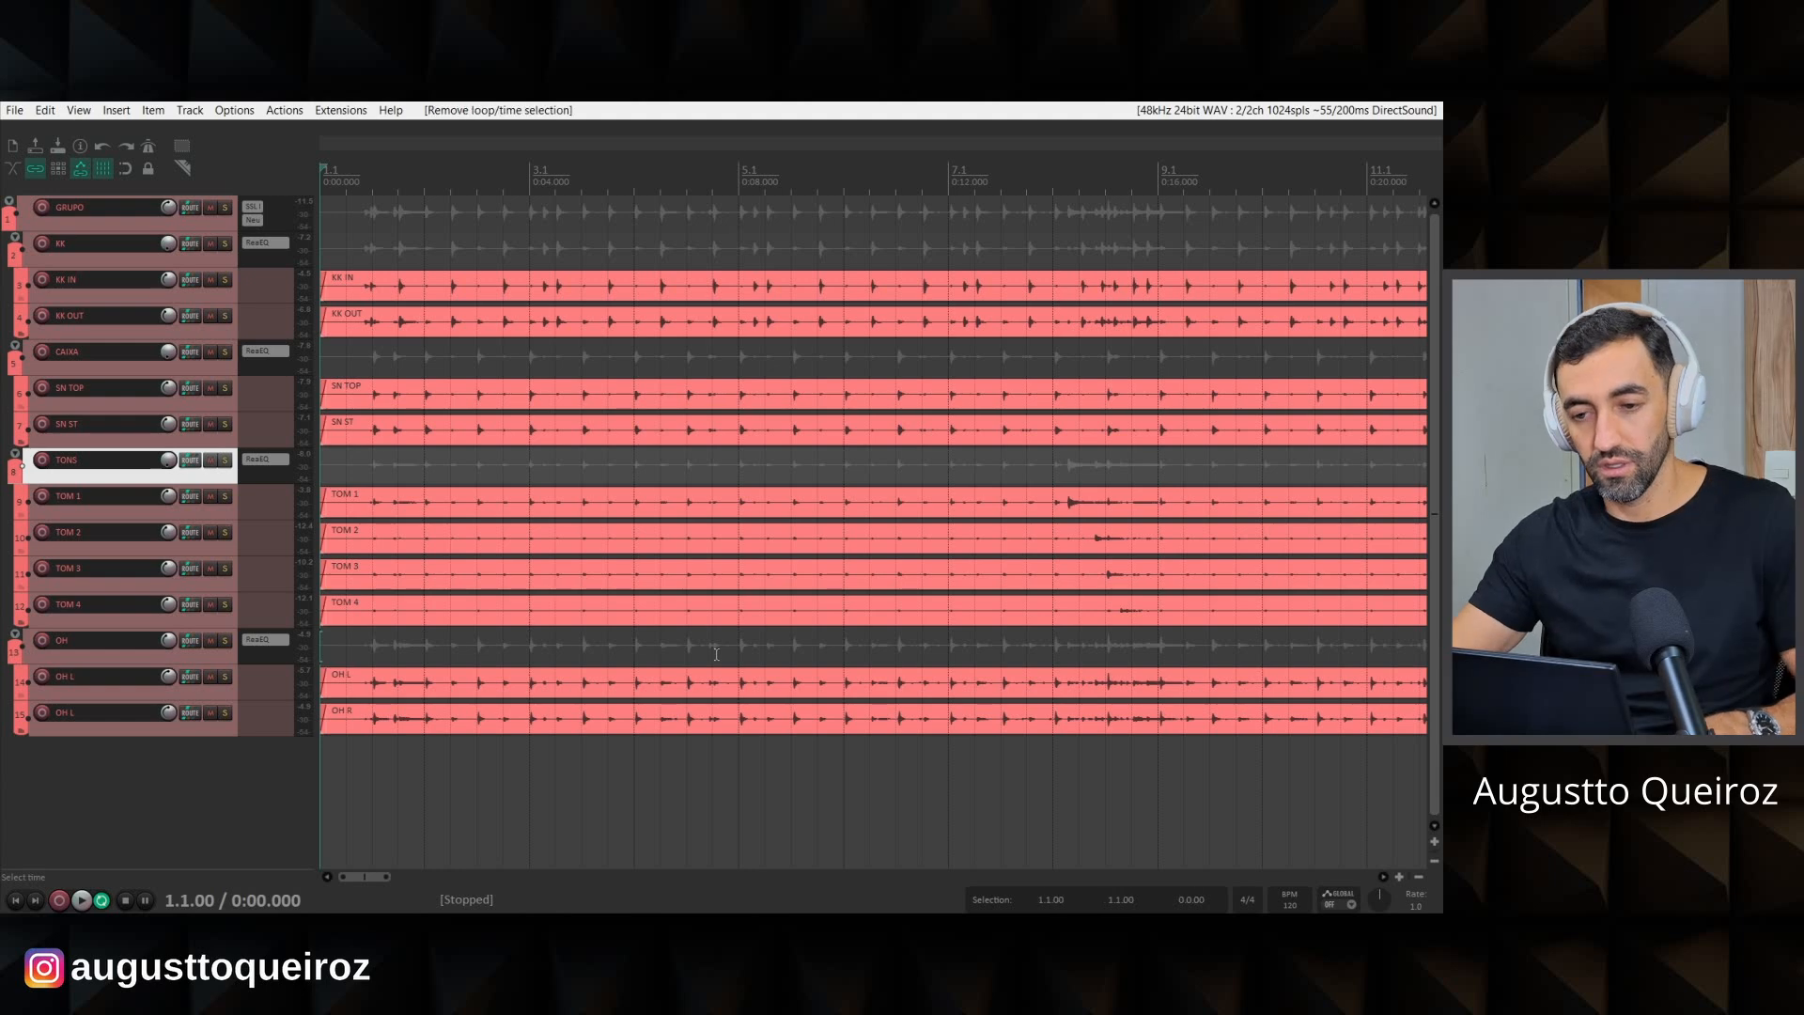
key("space")
key("ctrl+m")
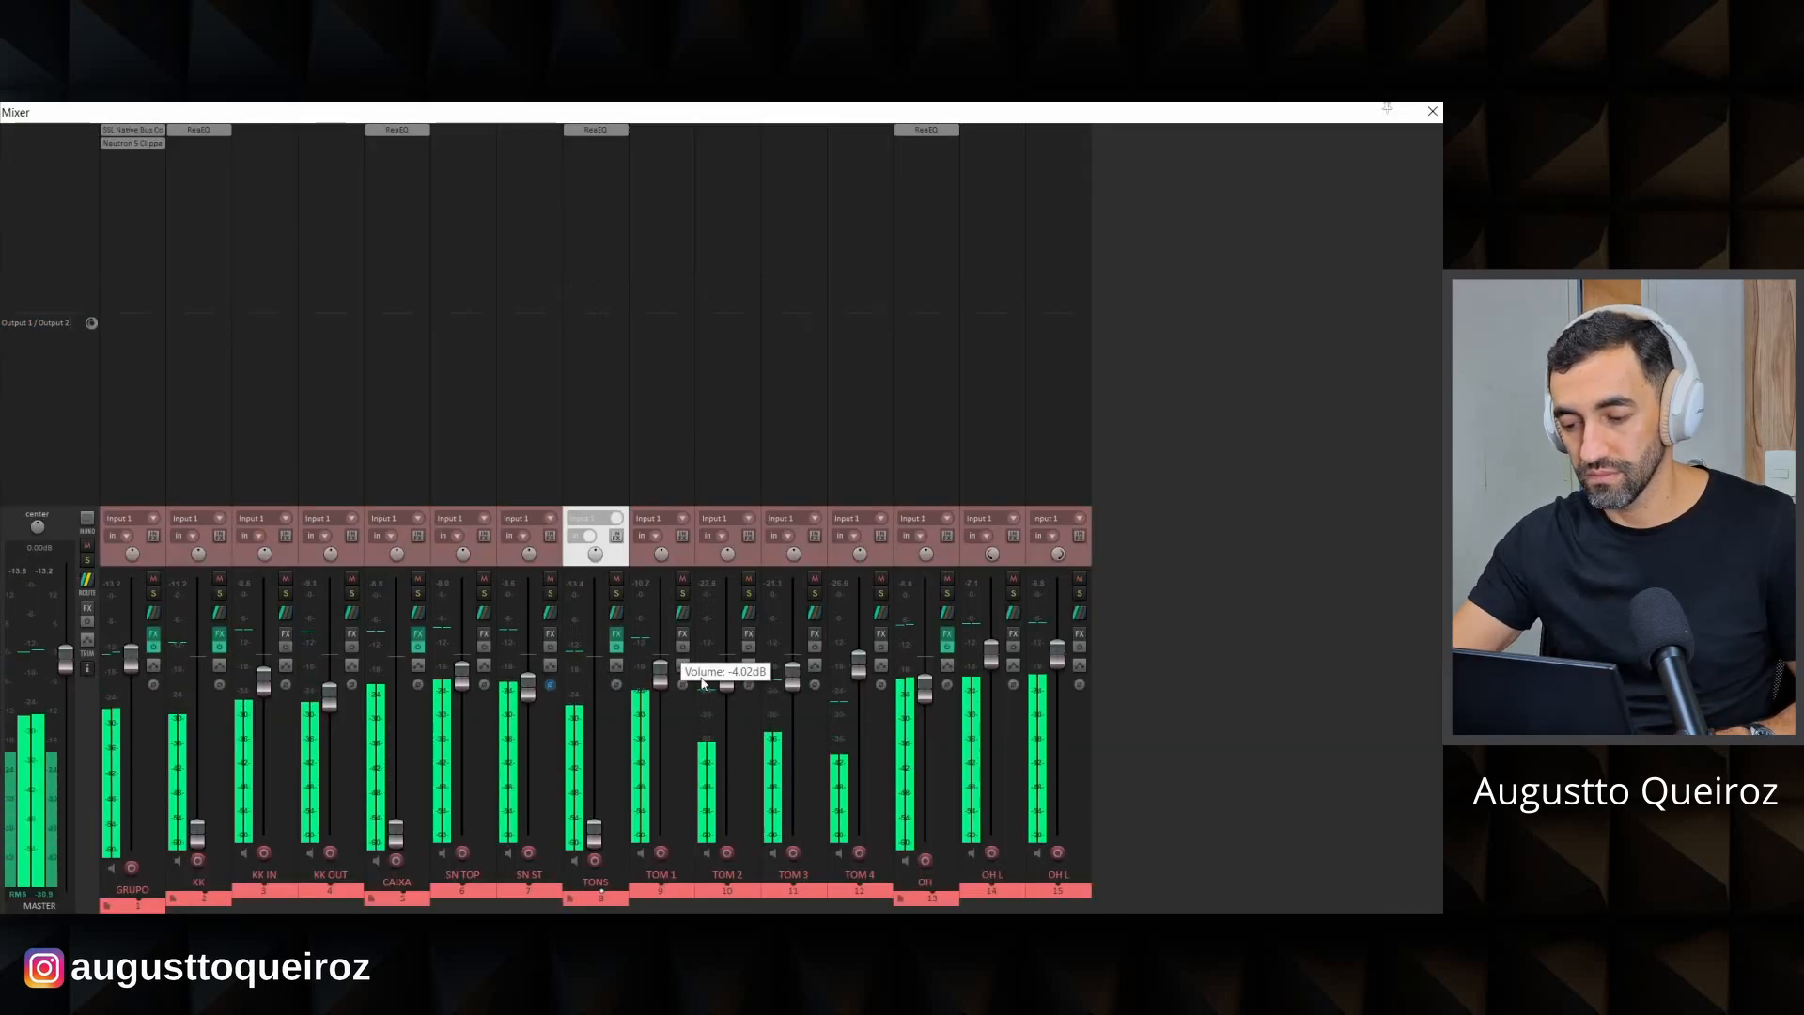
mouse_move(927, 690)
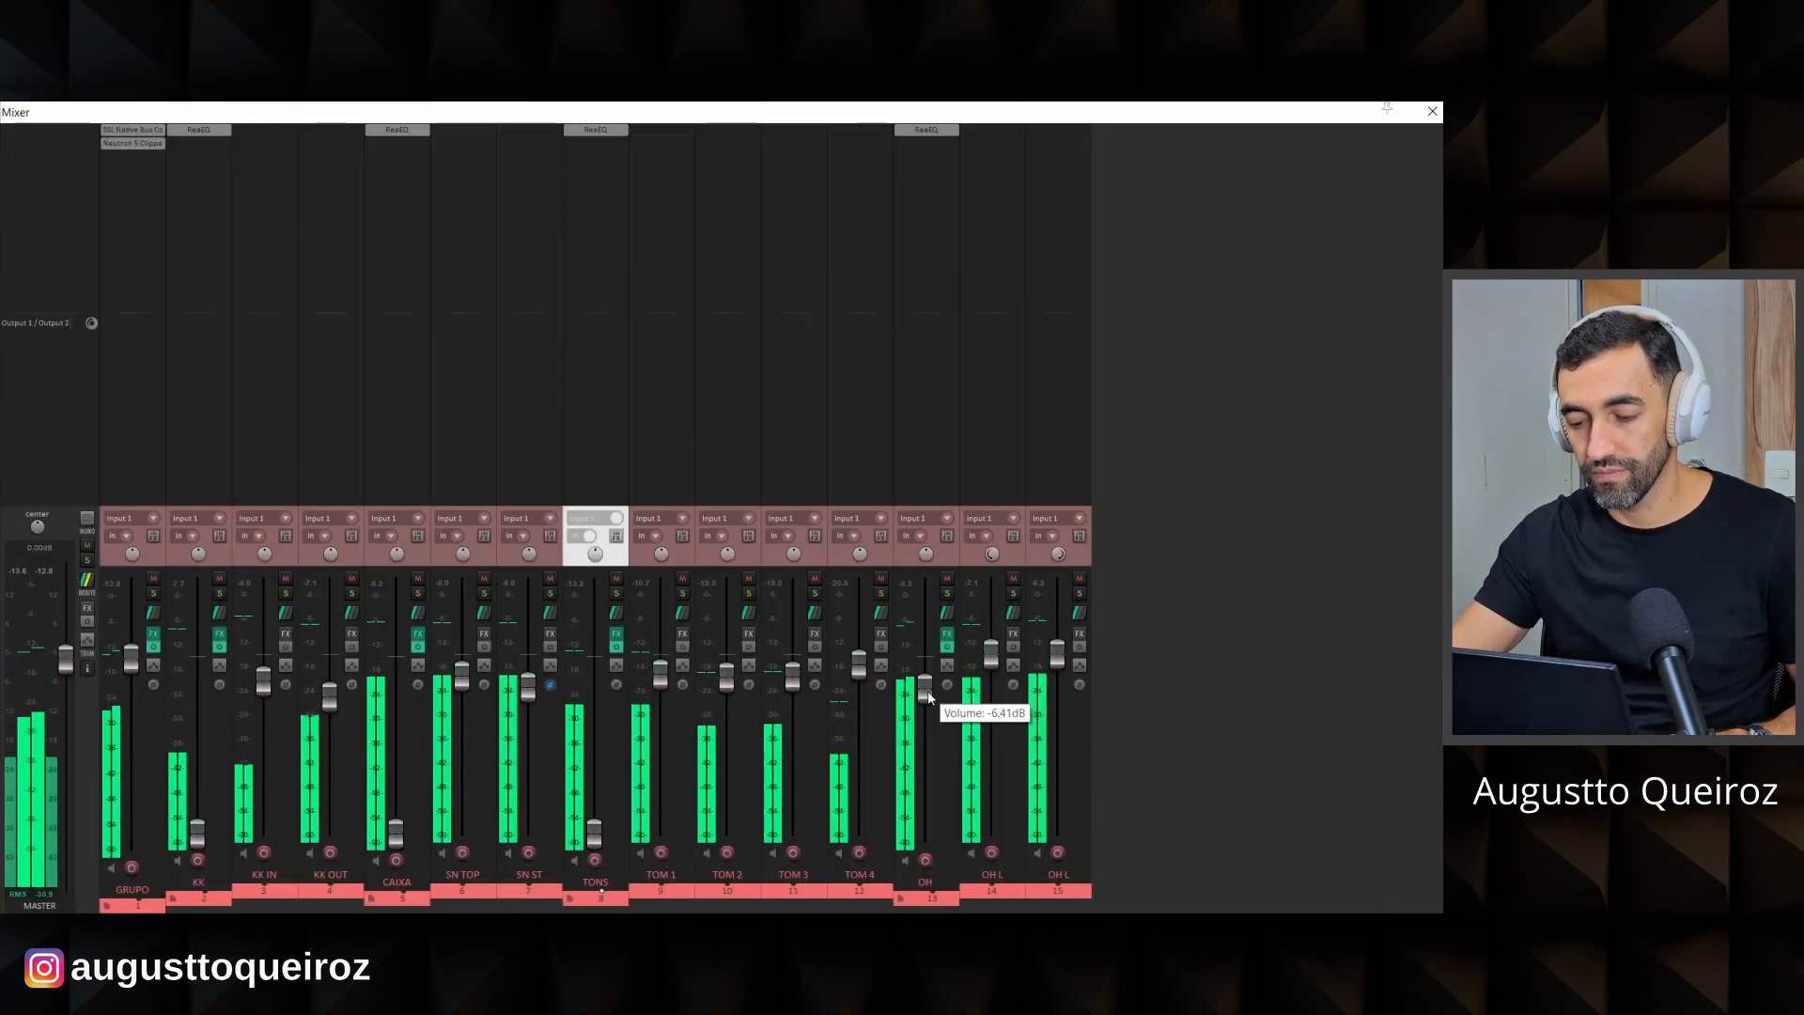
left_click_drag(927, 692, 927, 695)
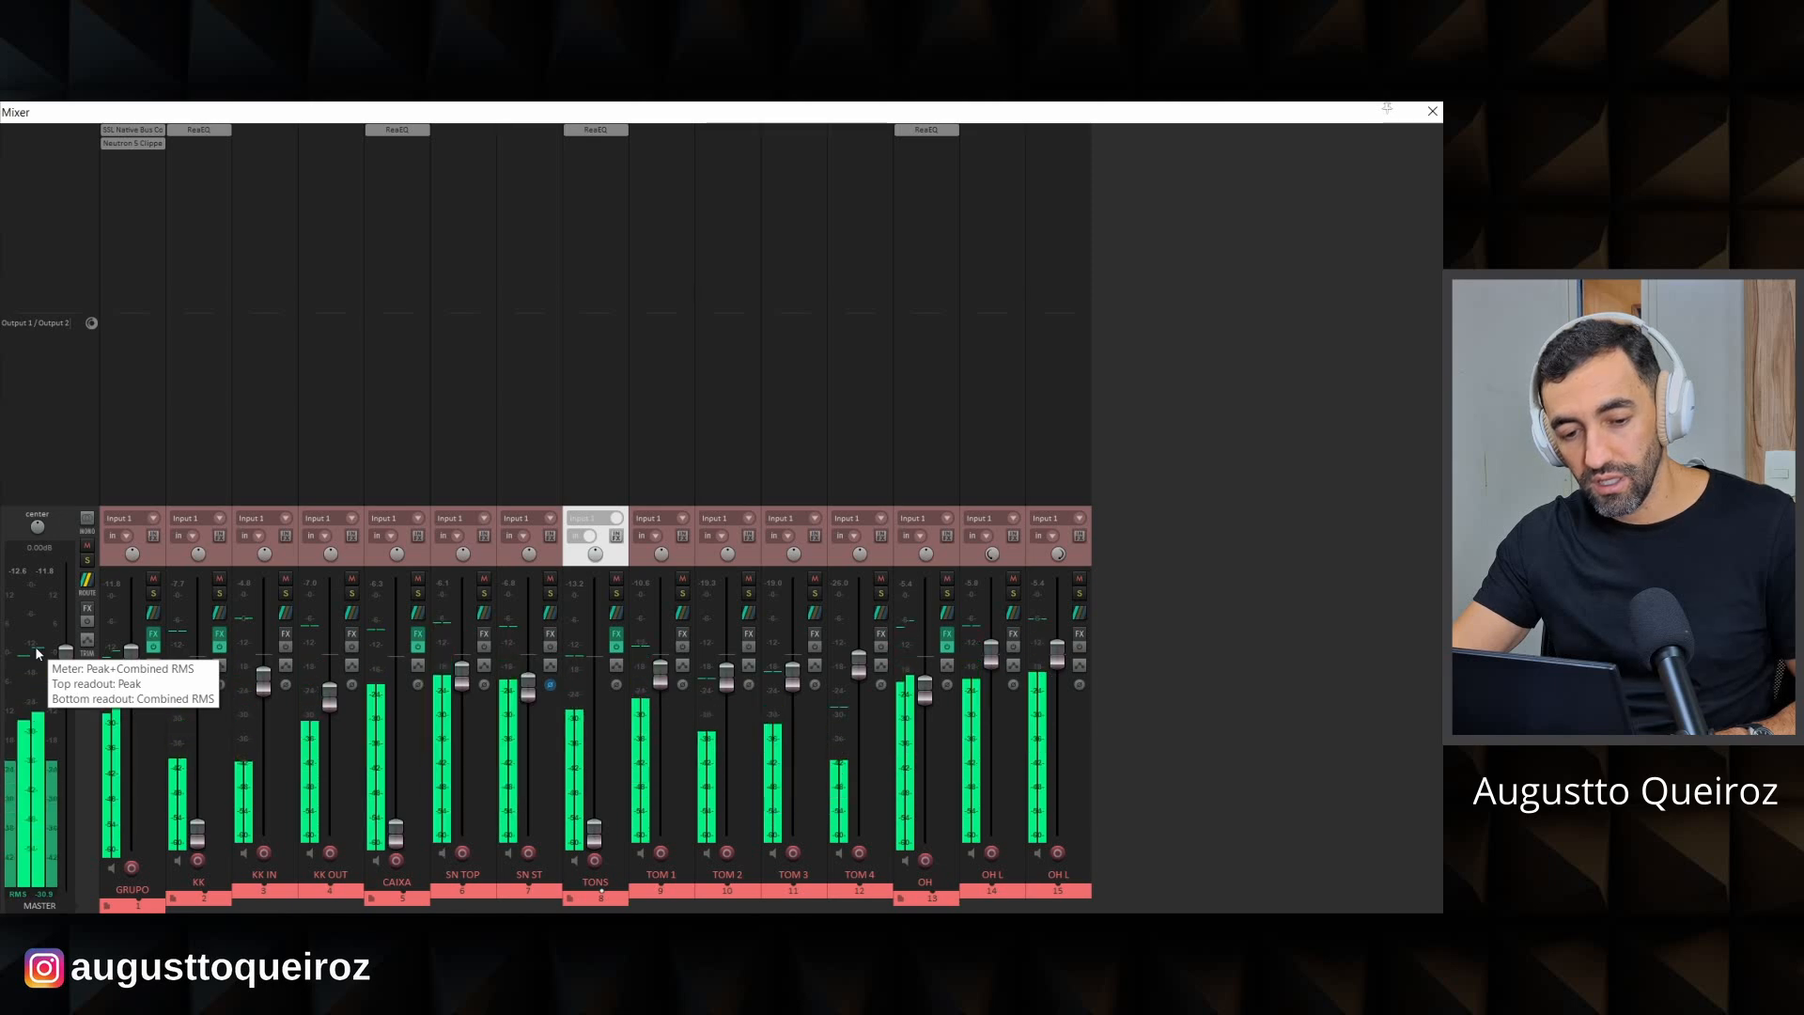
left_click_drag(926, 691, 919, 703)
key("space")
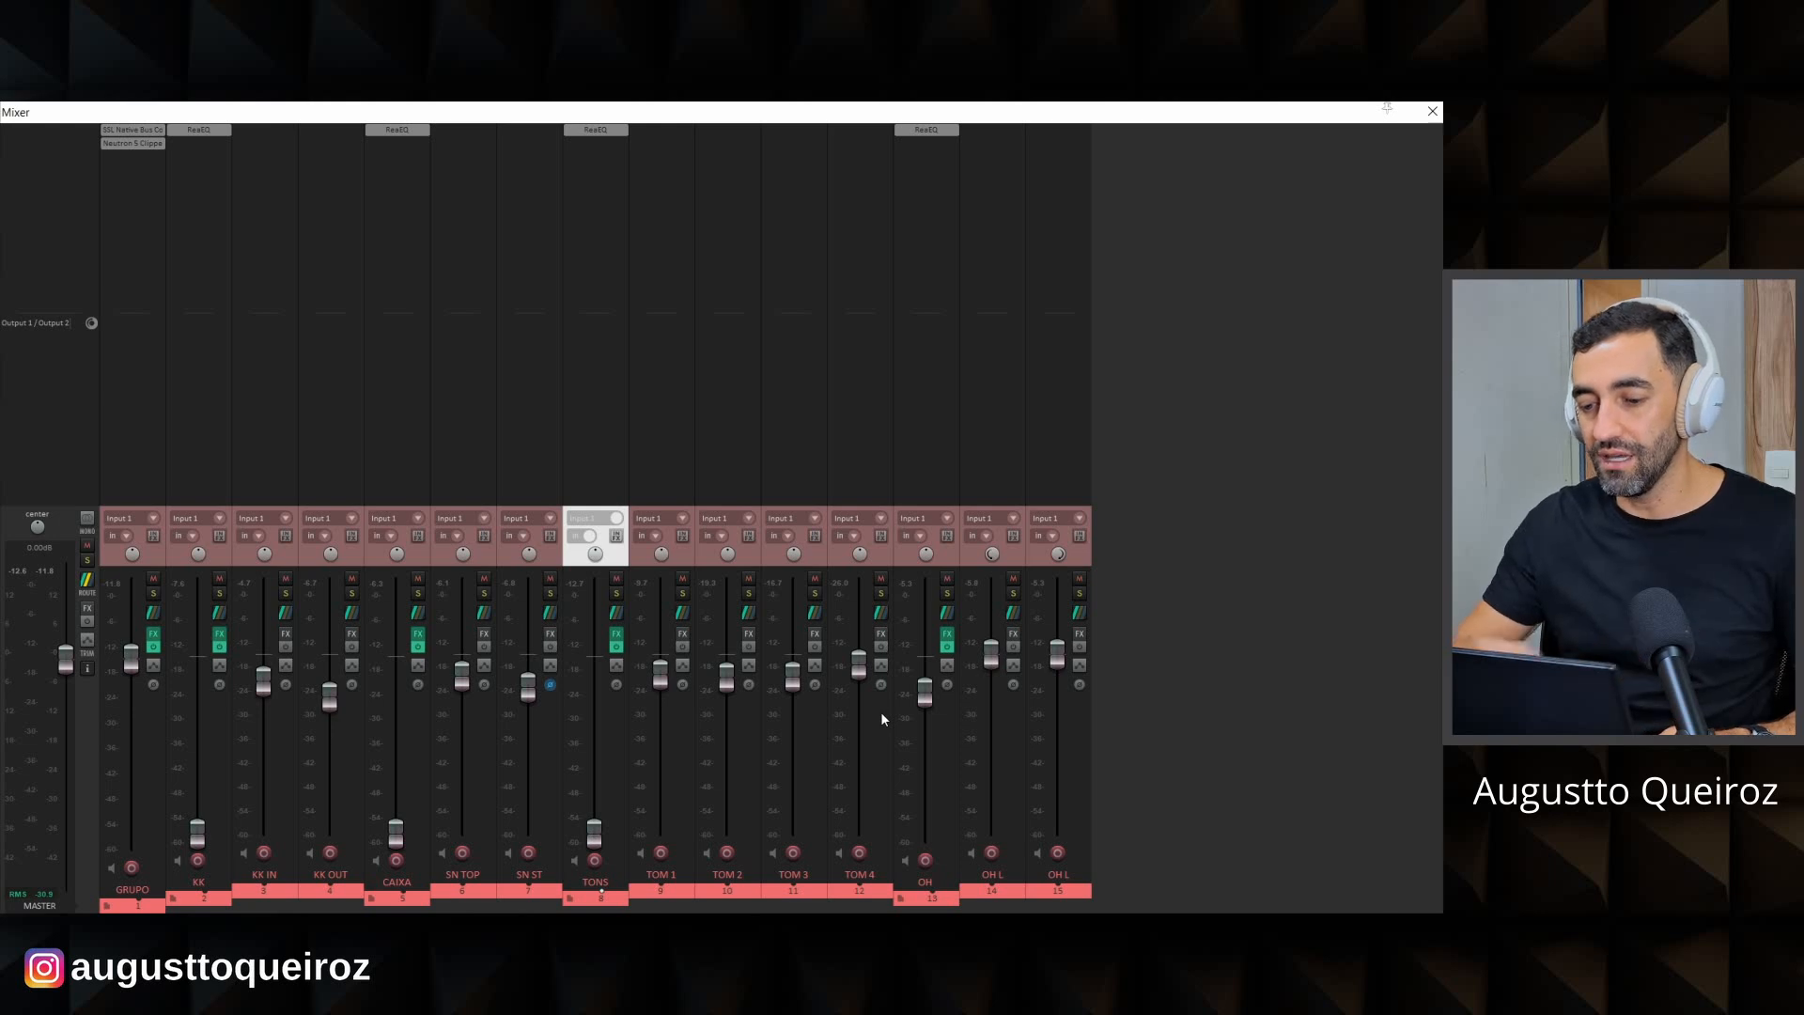
key("space")
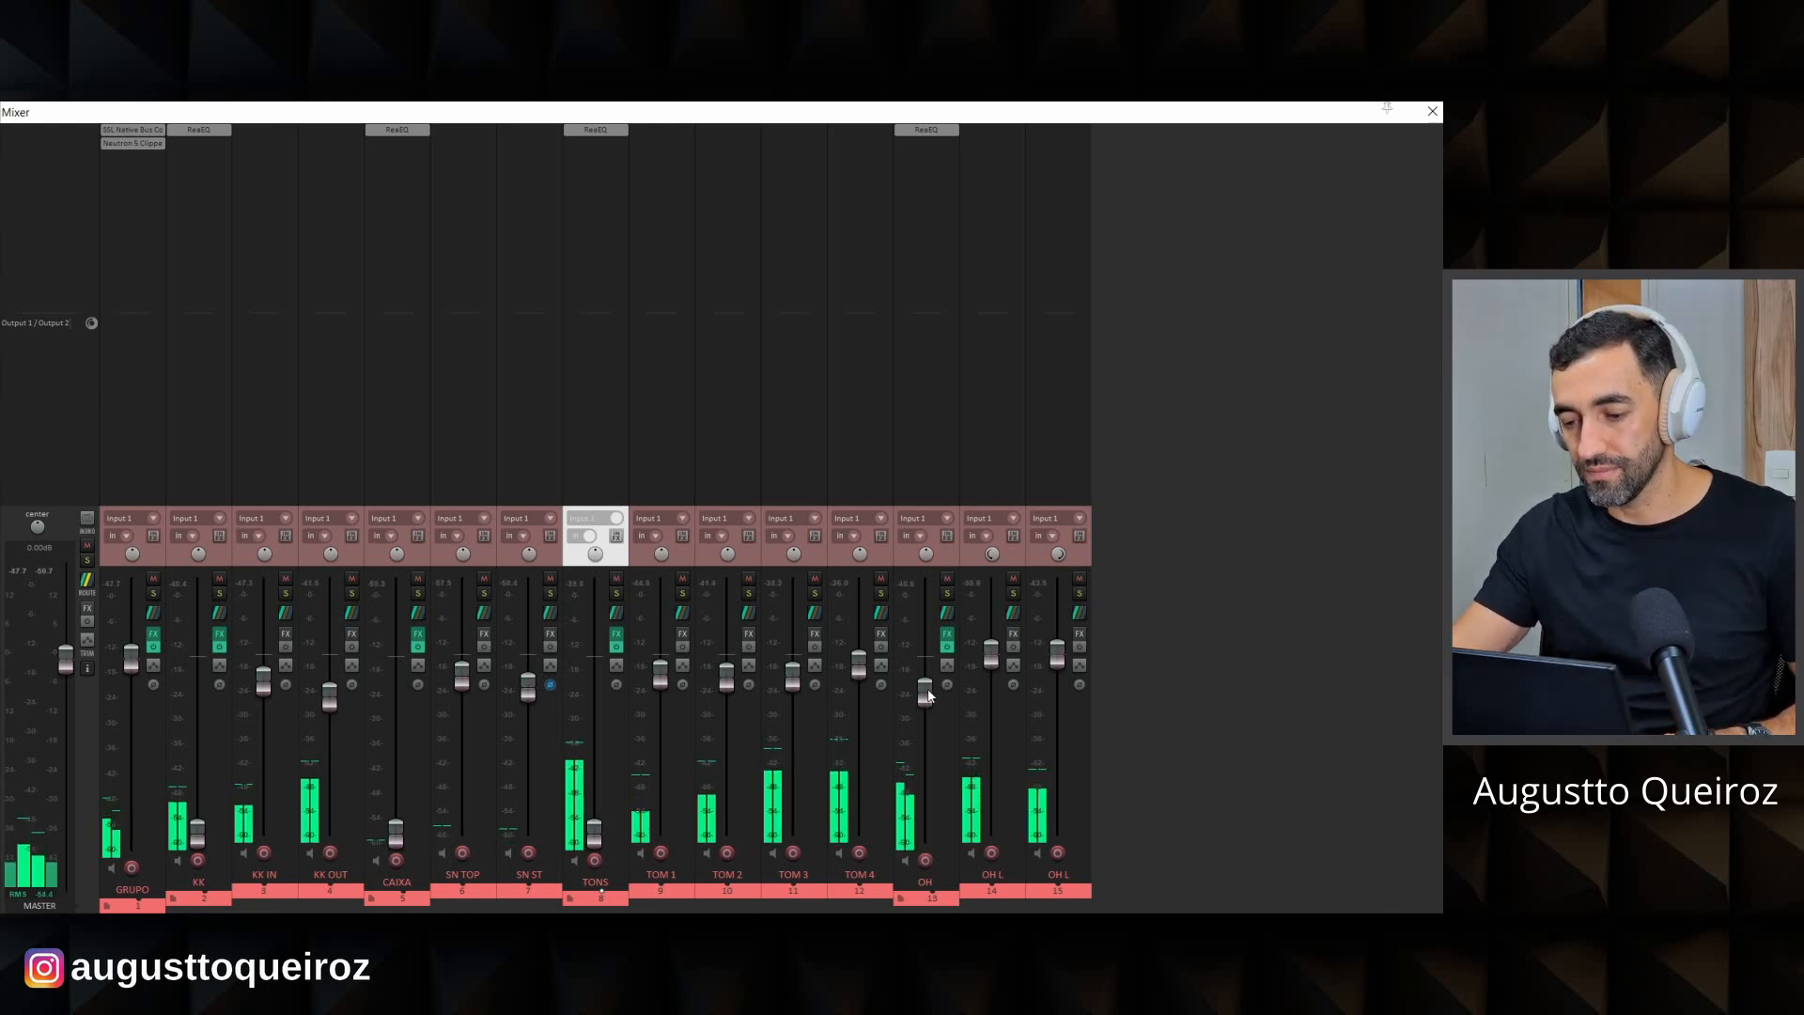
mouse_move(925, 695)
left_click_drag(925, 695, 924, 697)
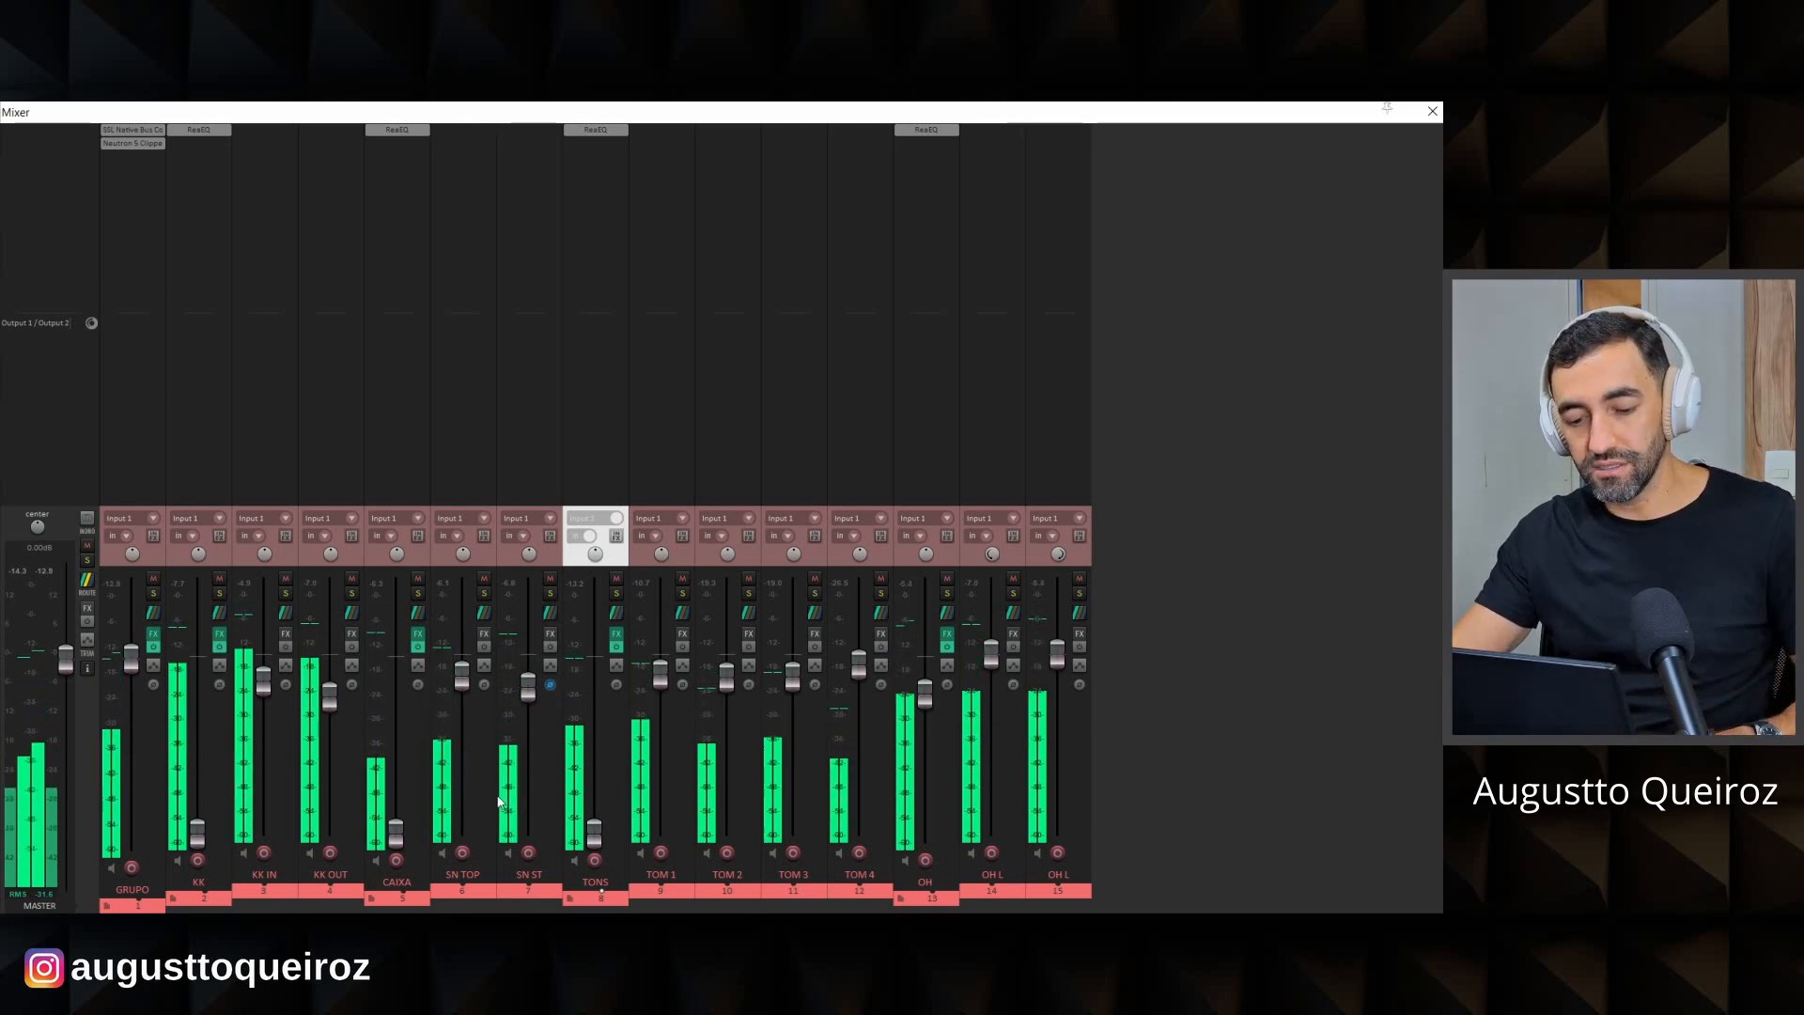
Bring the KK and CAIXA folders up from silence to balance them with the overheads, and stop playback.
left_click_drag(197, 833, 194, 686)
left_click_drag(395, 833, 395, 671)
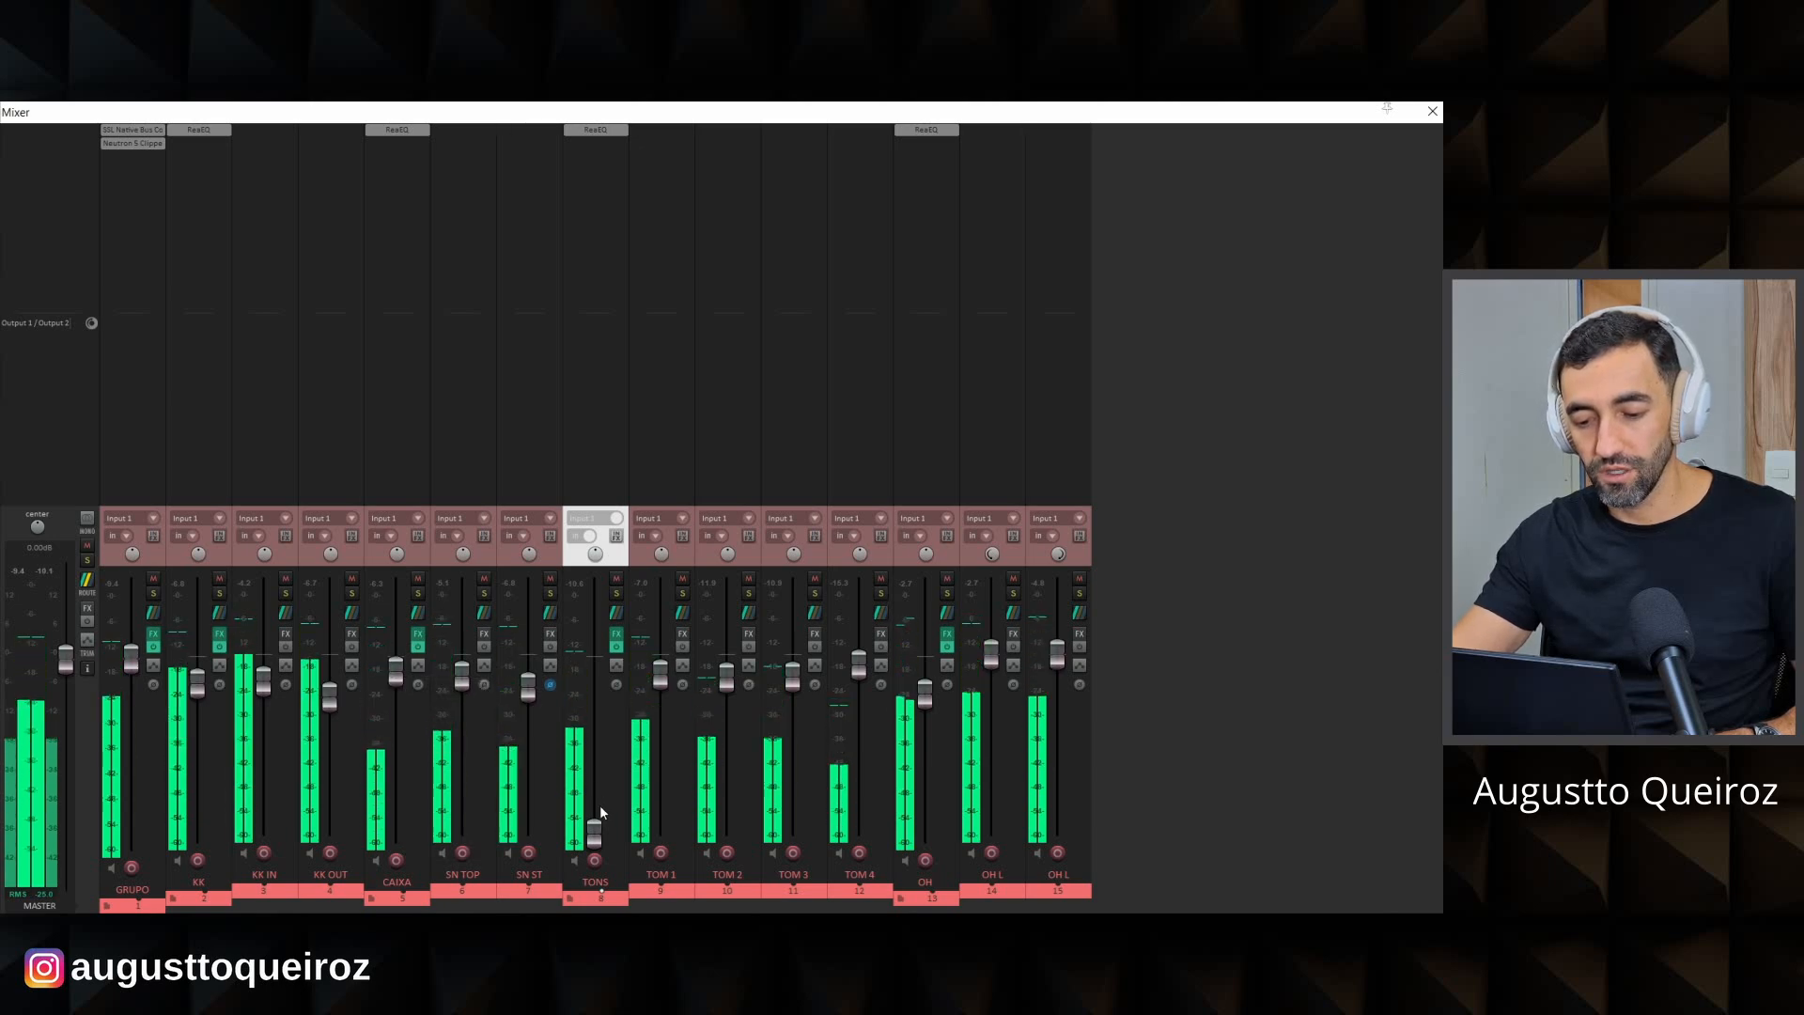
mouse_move(598, 834)
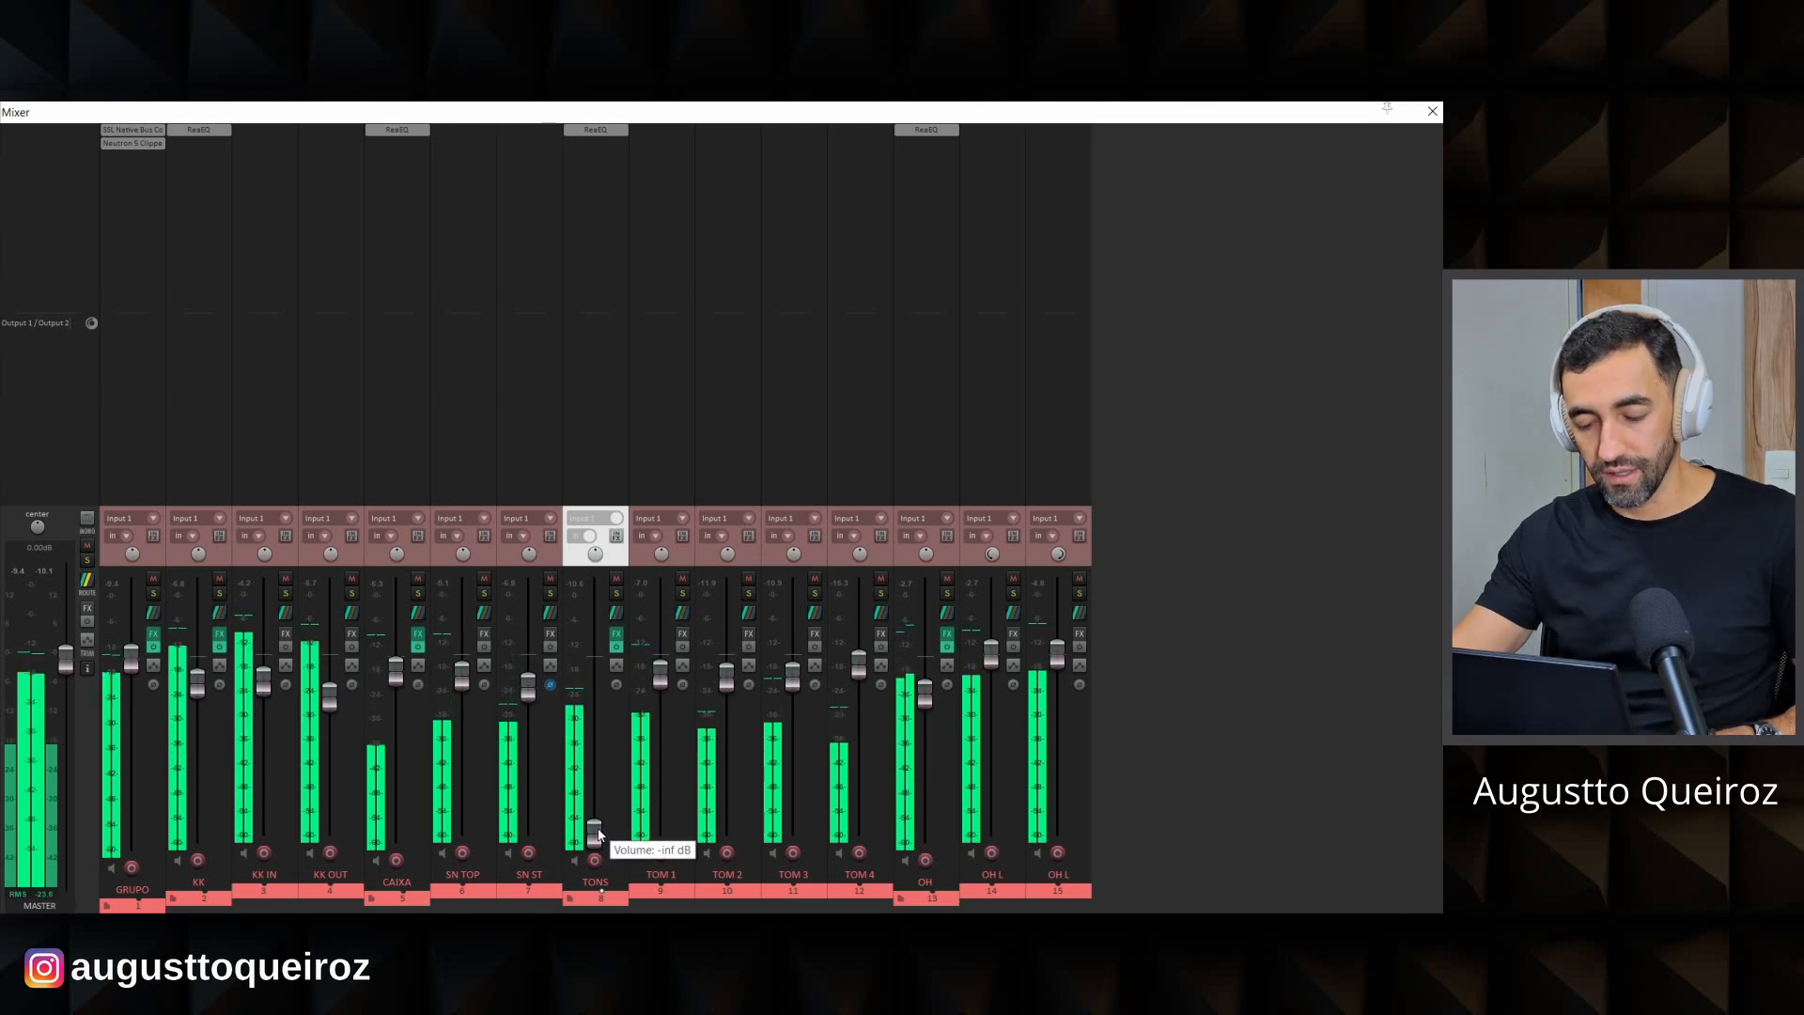
key("space")
Move the edit cursor to just before the first tom fill, at about 7.4.46, and play from there with the mixer shown.
key("ctrl+m")
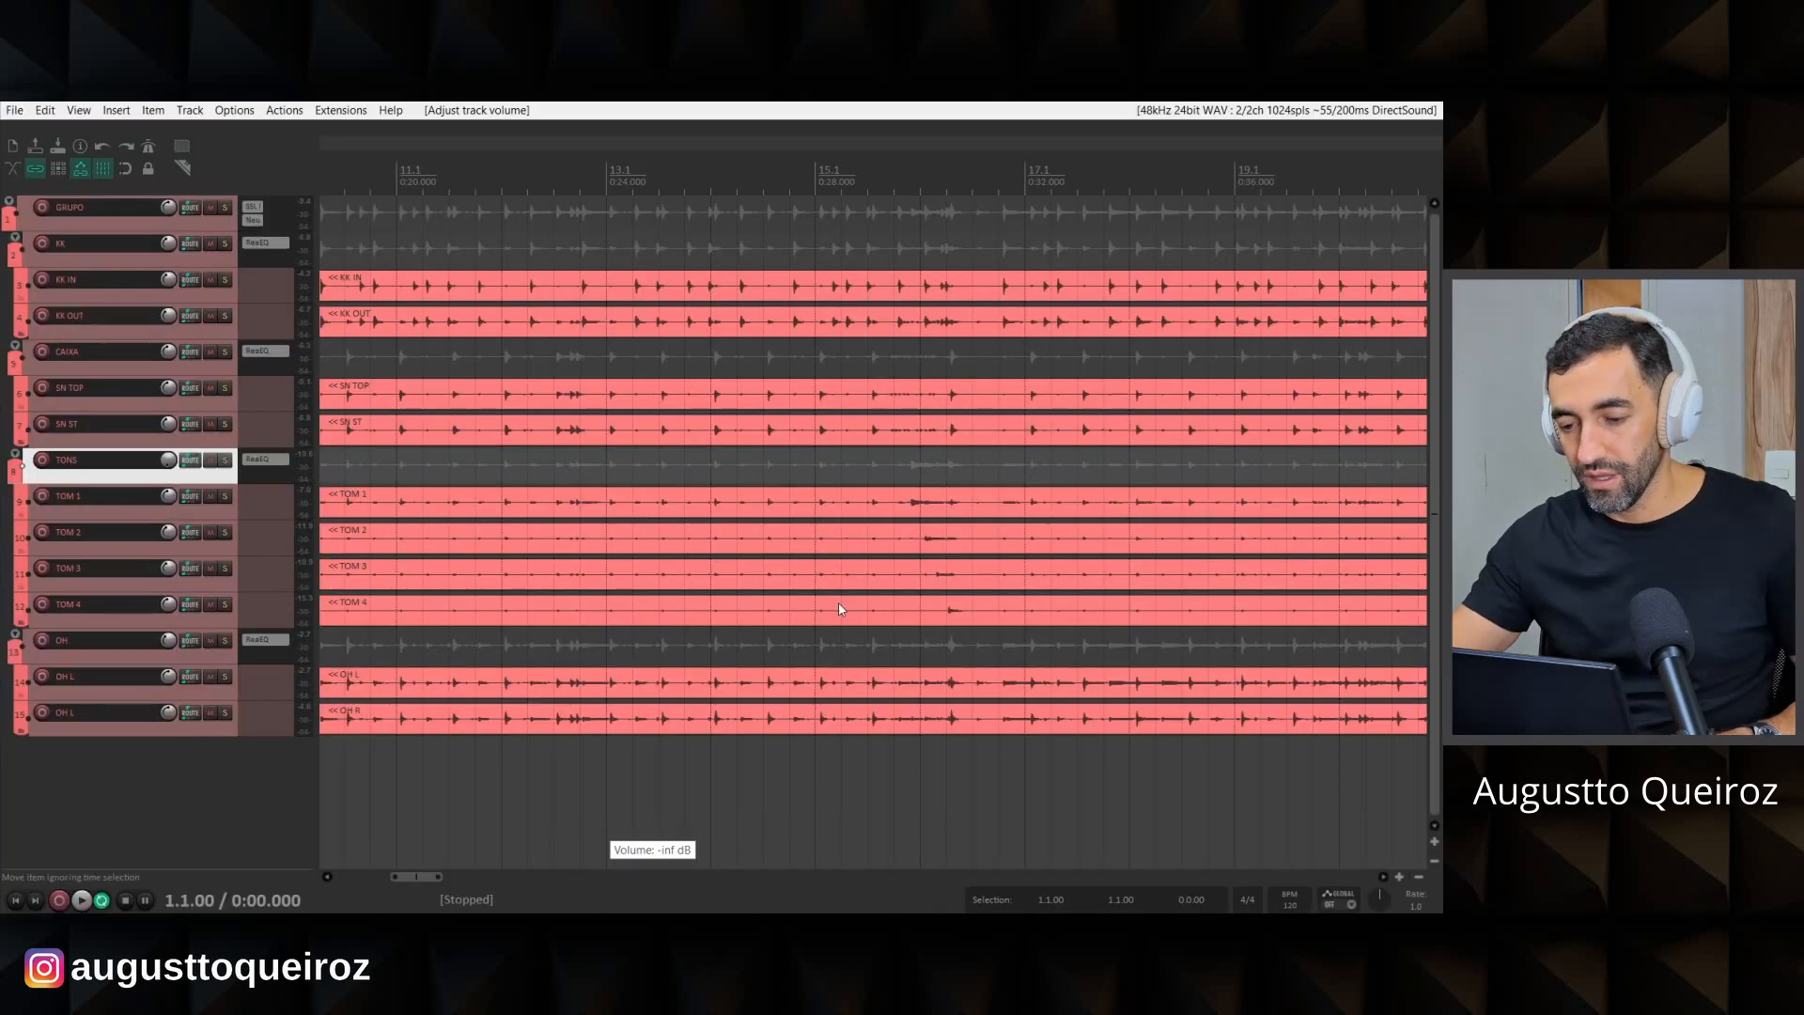
scroll(675, 533, "down", 3)
left_click(577, 476)
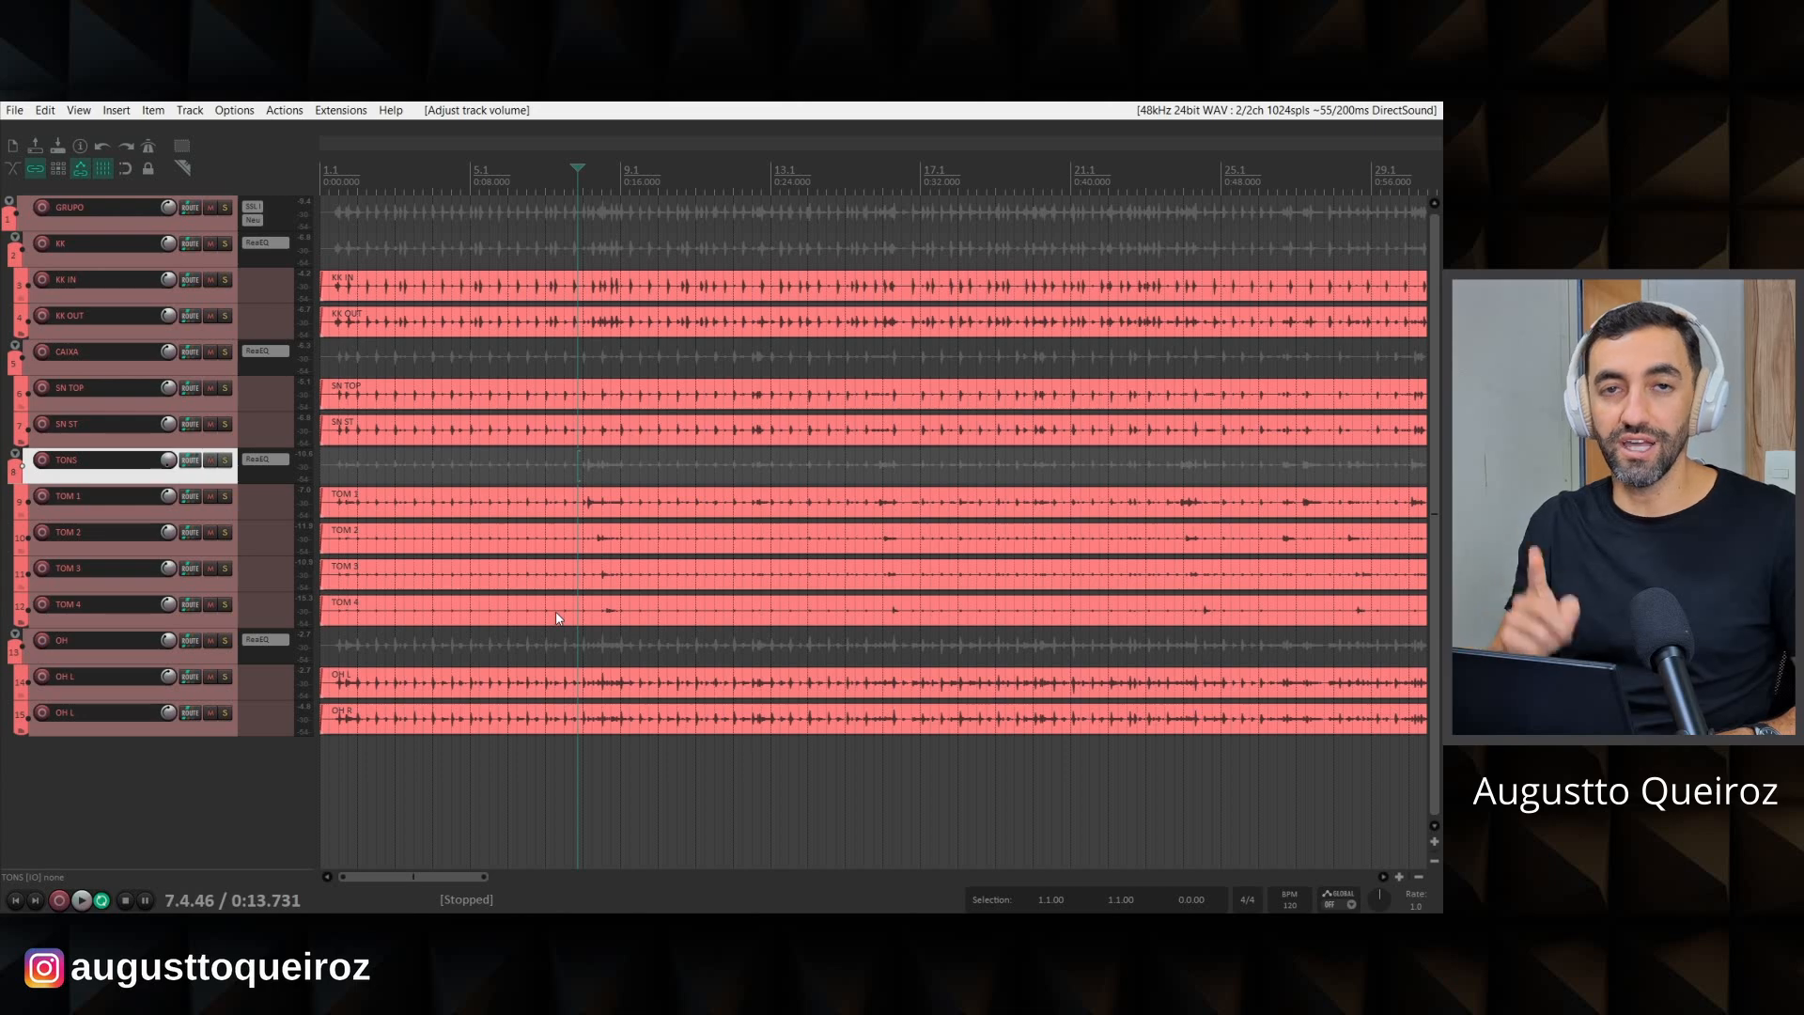
key("ctrl+m")
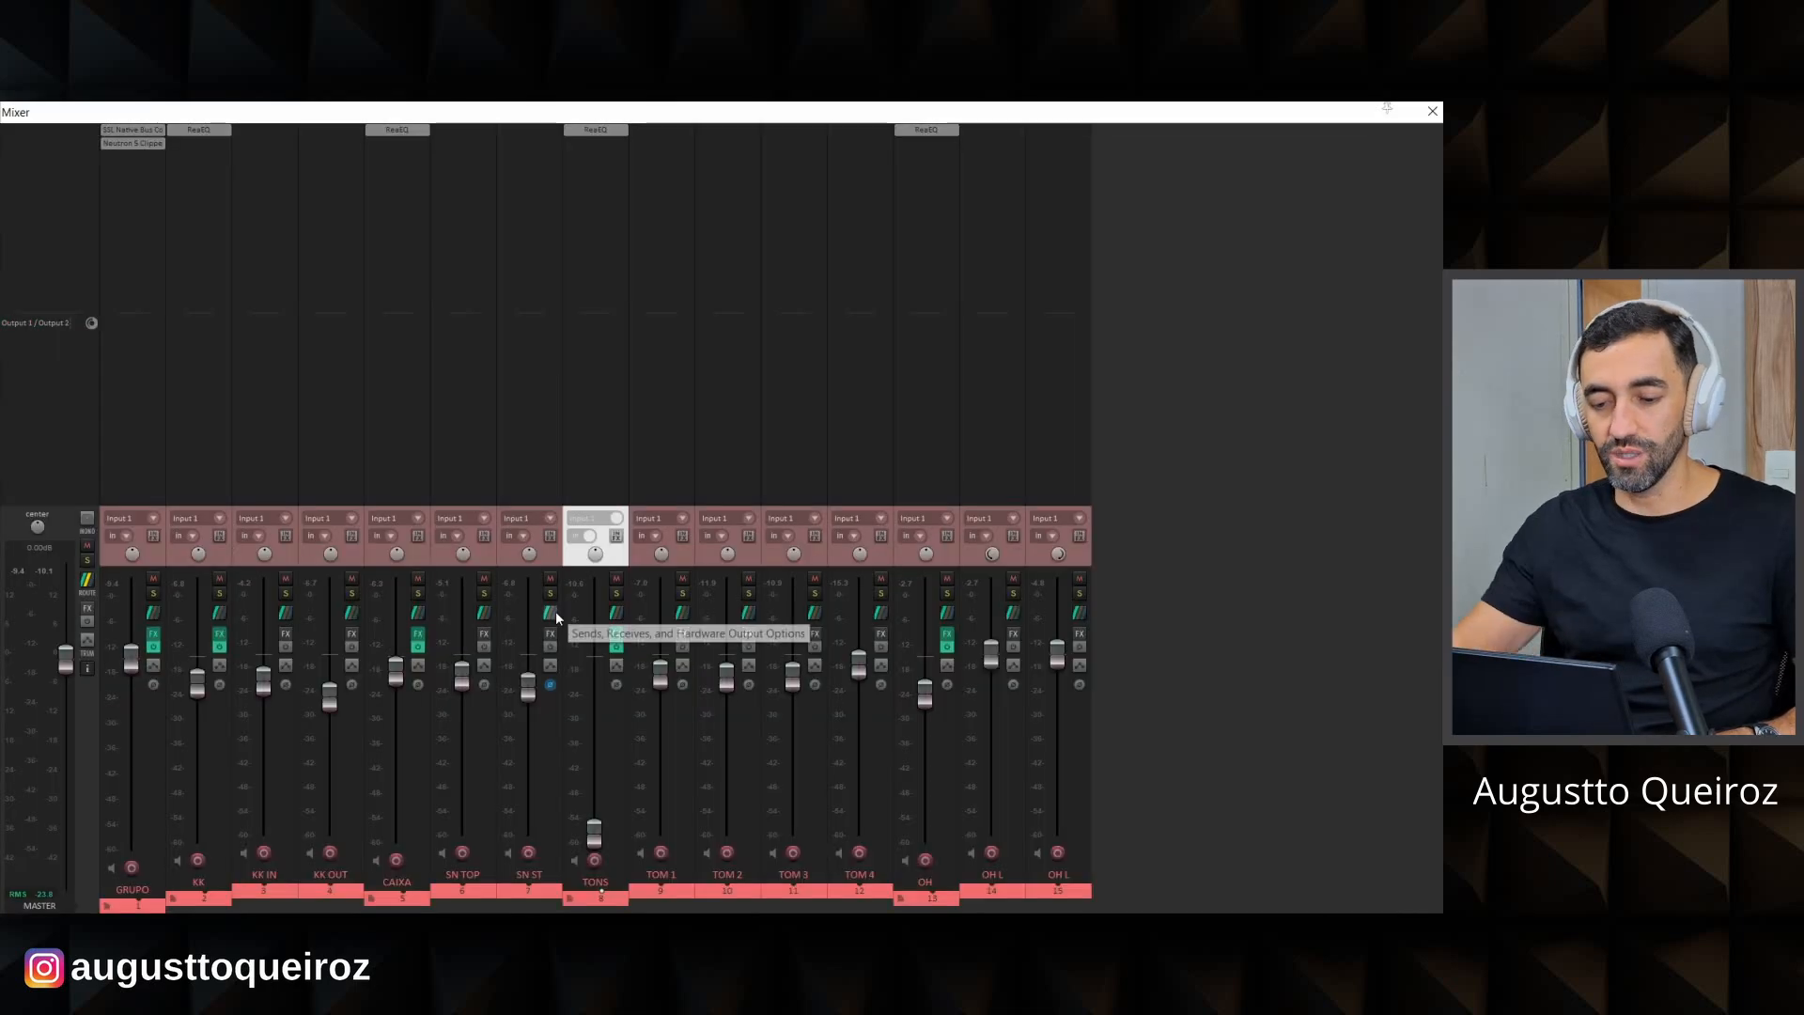
key("space")
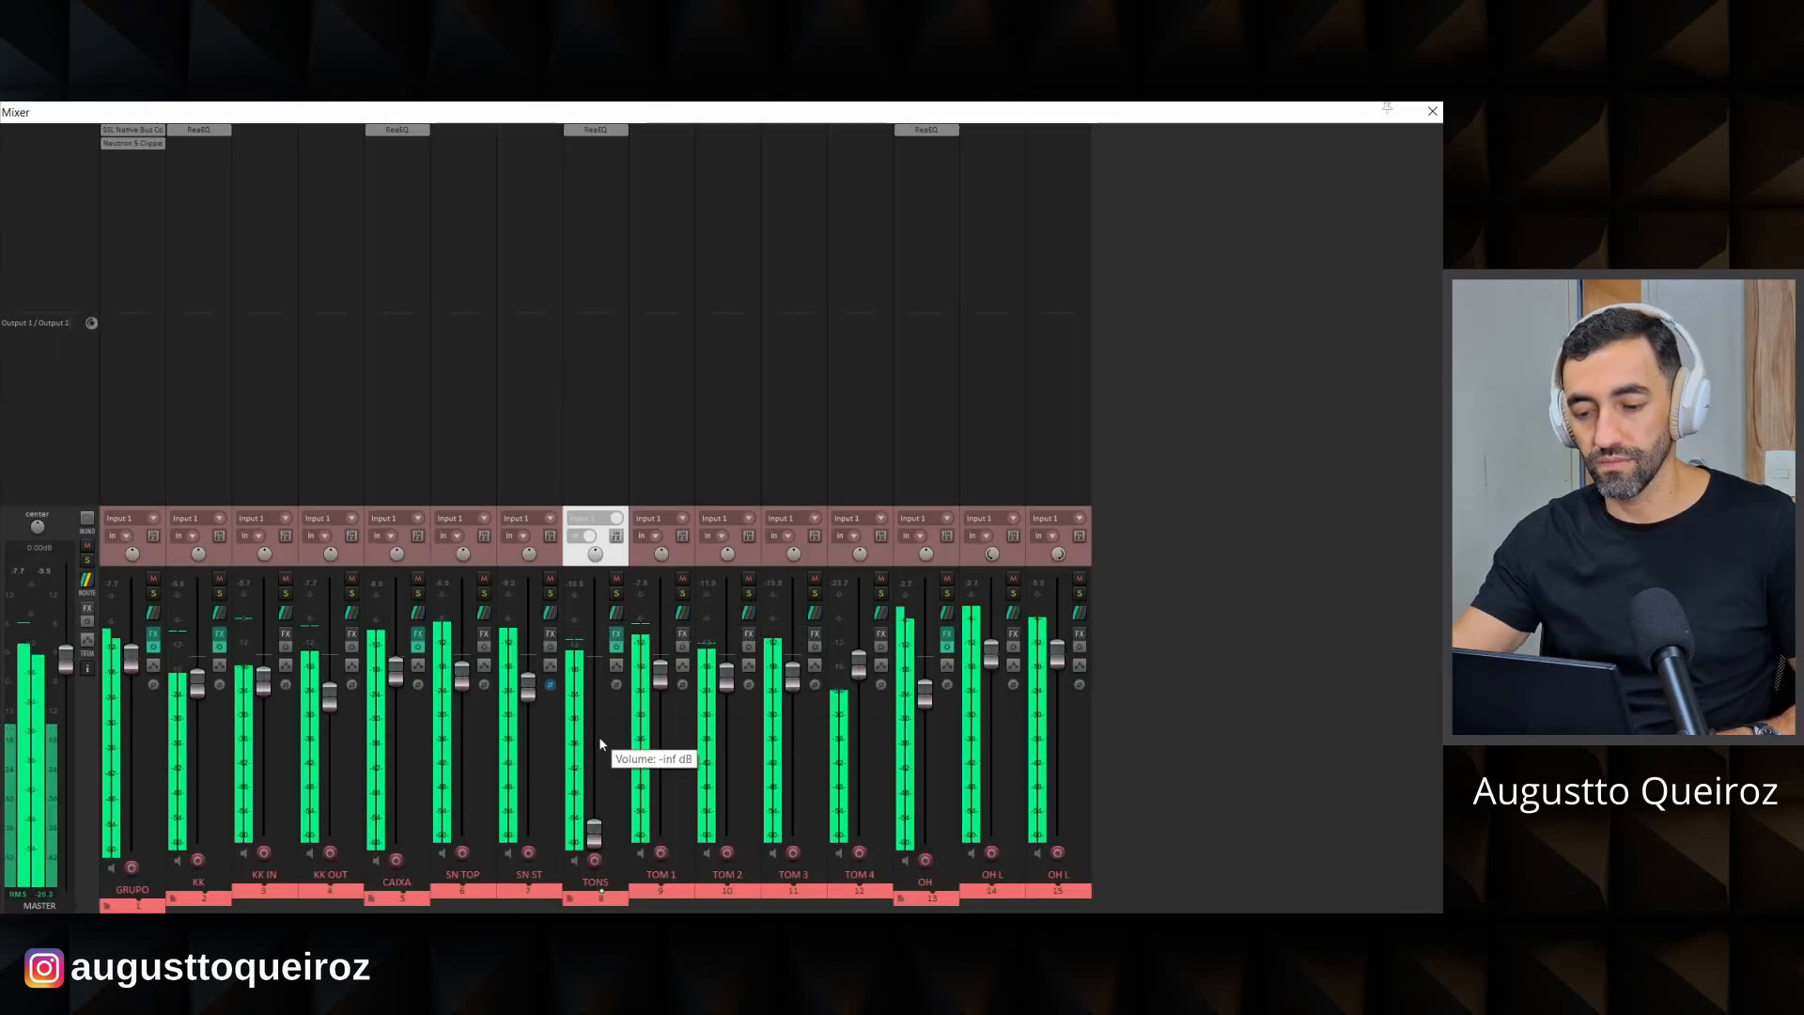
key("space")
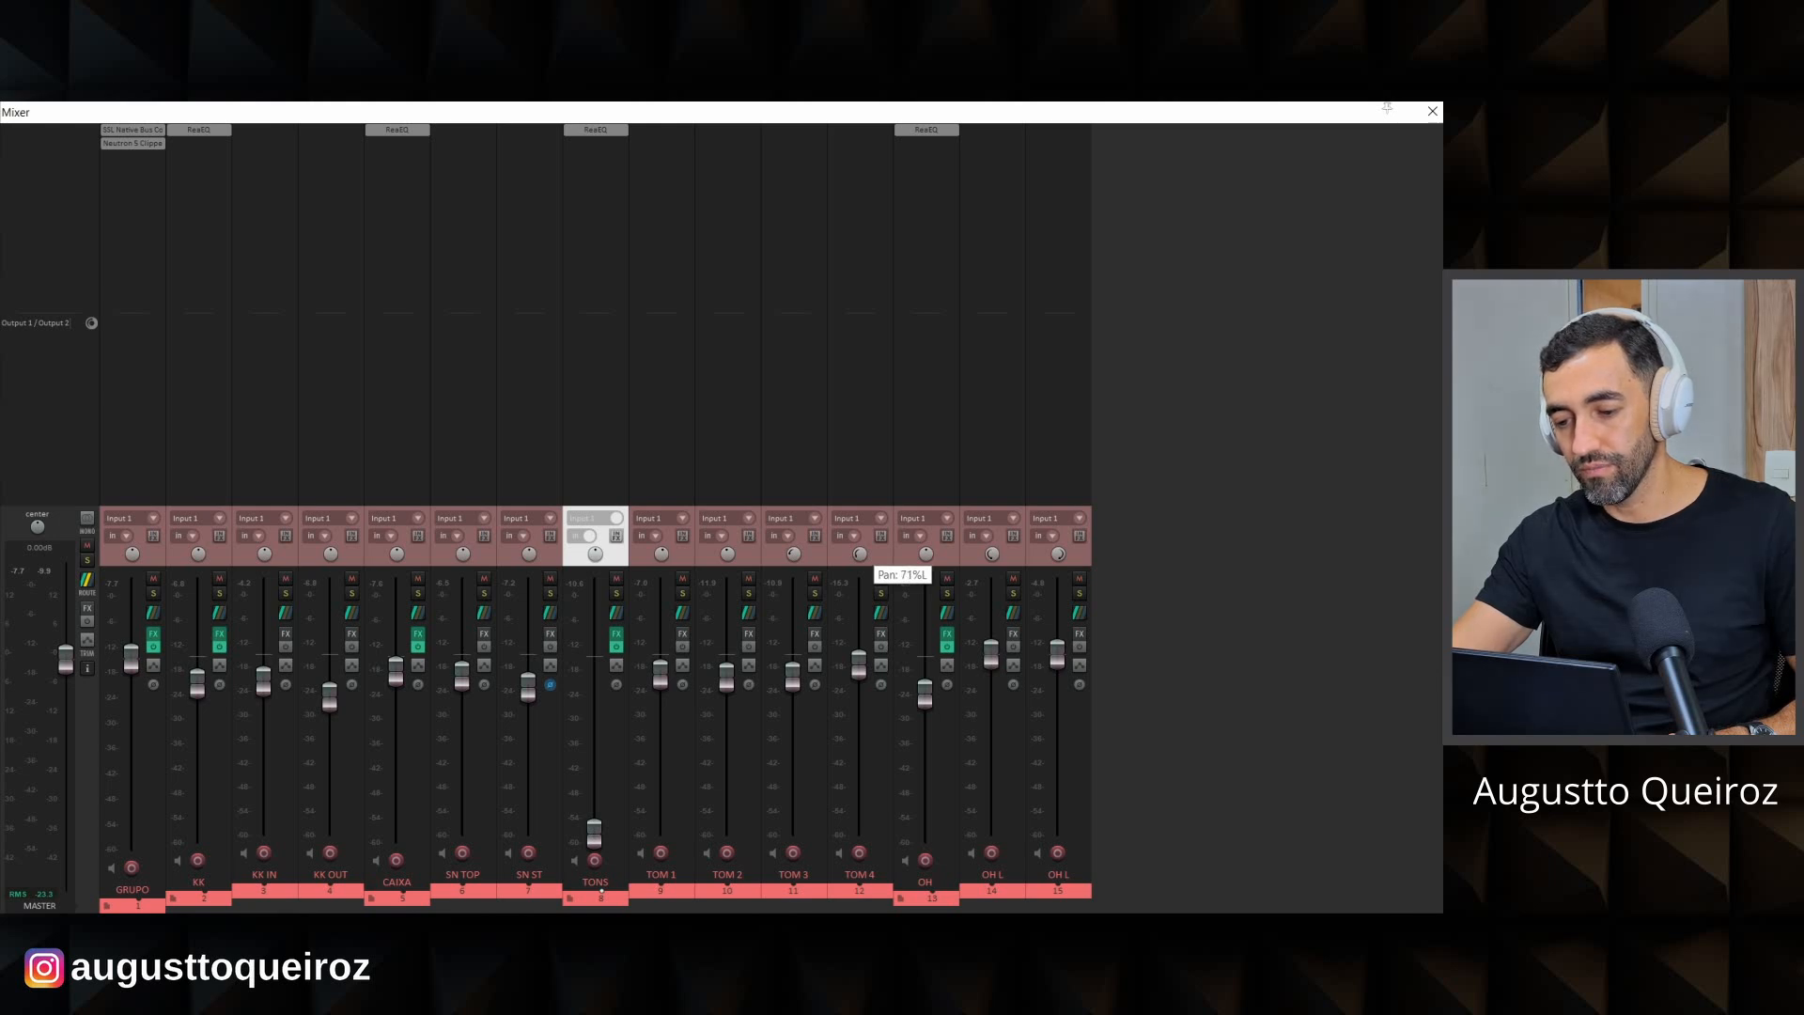
During playback, raise the TONS folder from -inf to about -3.58 dB and nudge it slightly higher.
key("space")
left_click_drag(592, 834, 592, 675)
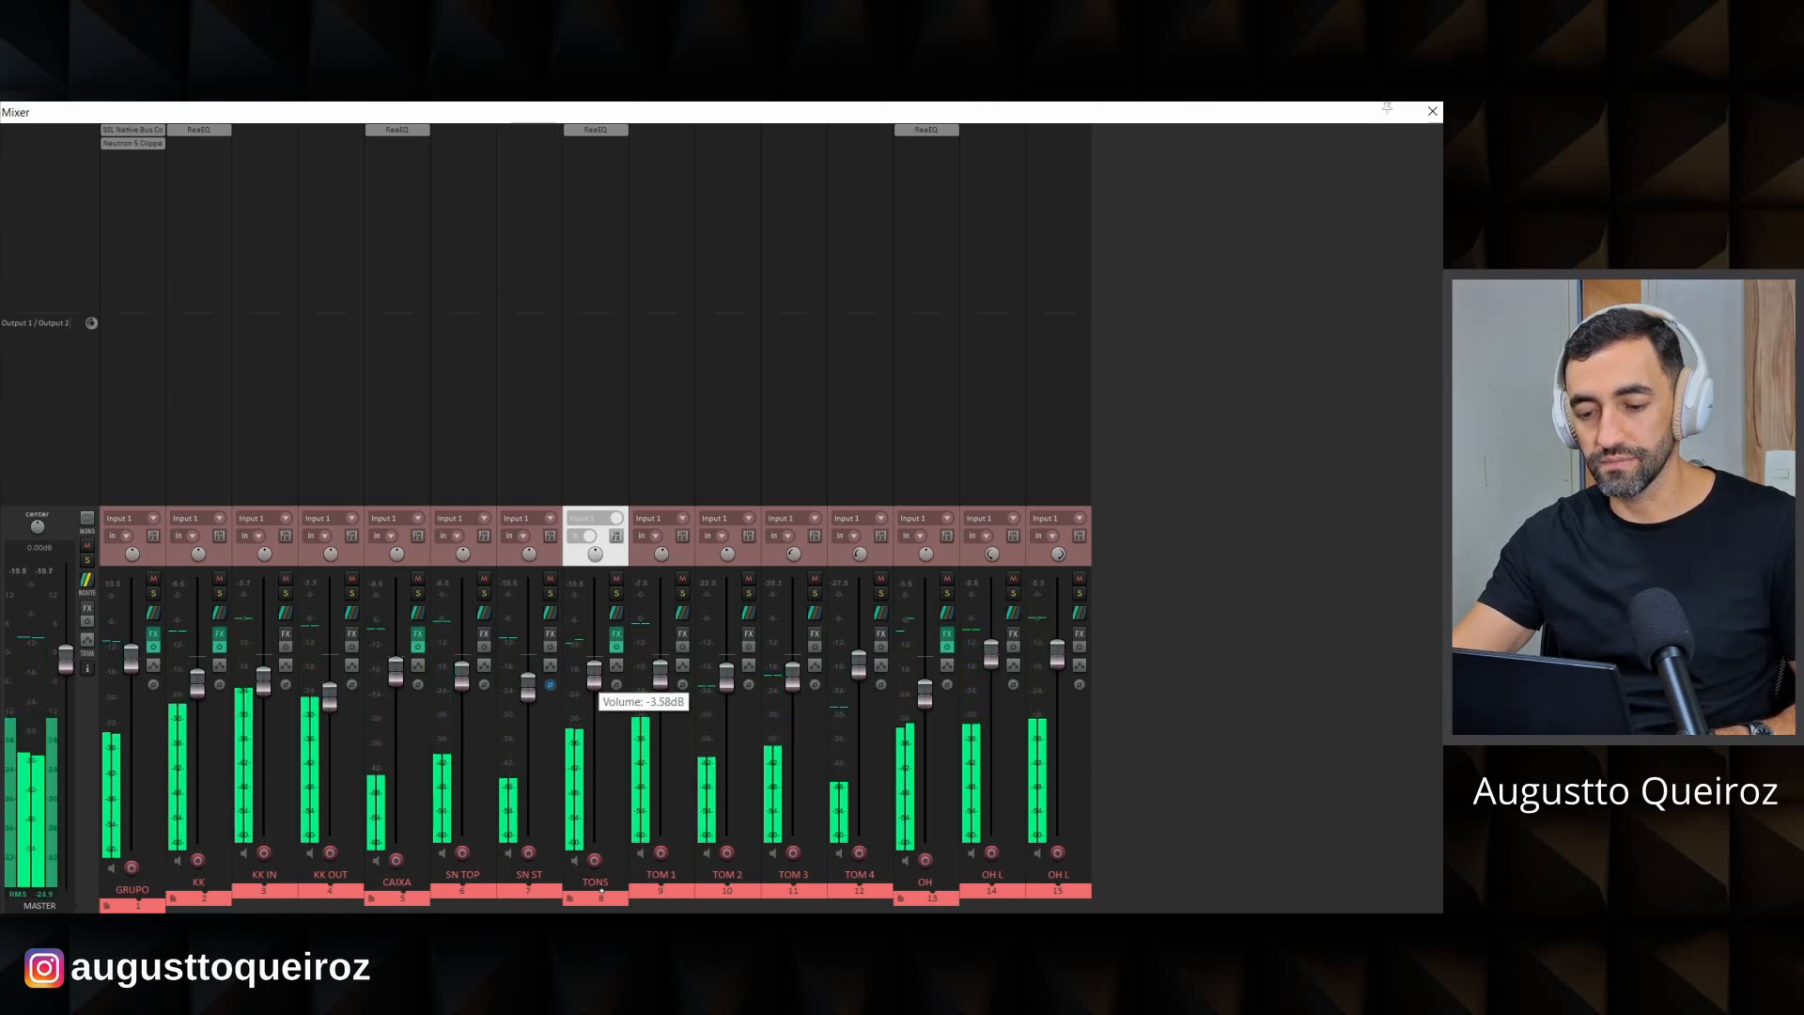
left_click_drag(592, 674, 591, 666)
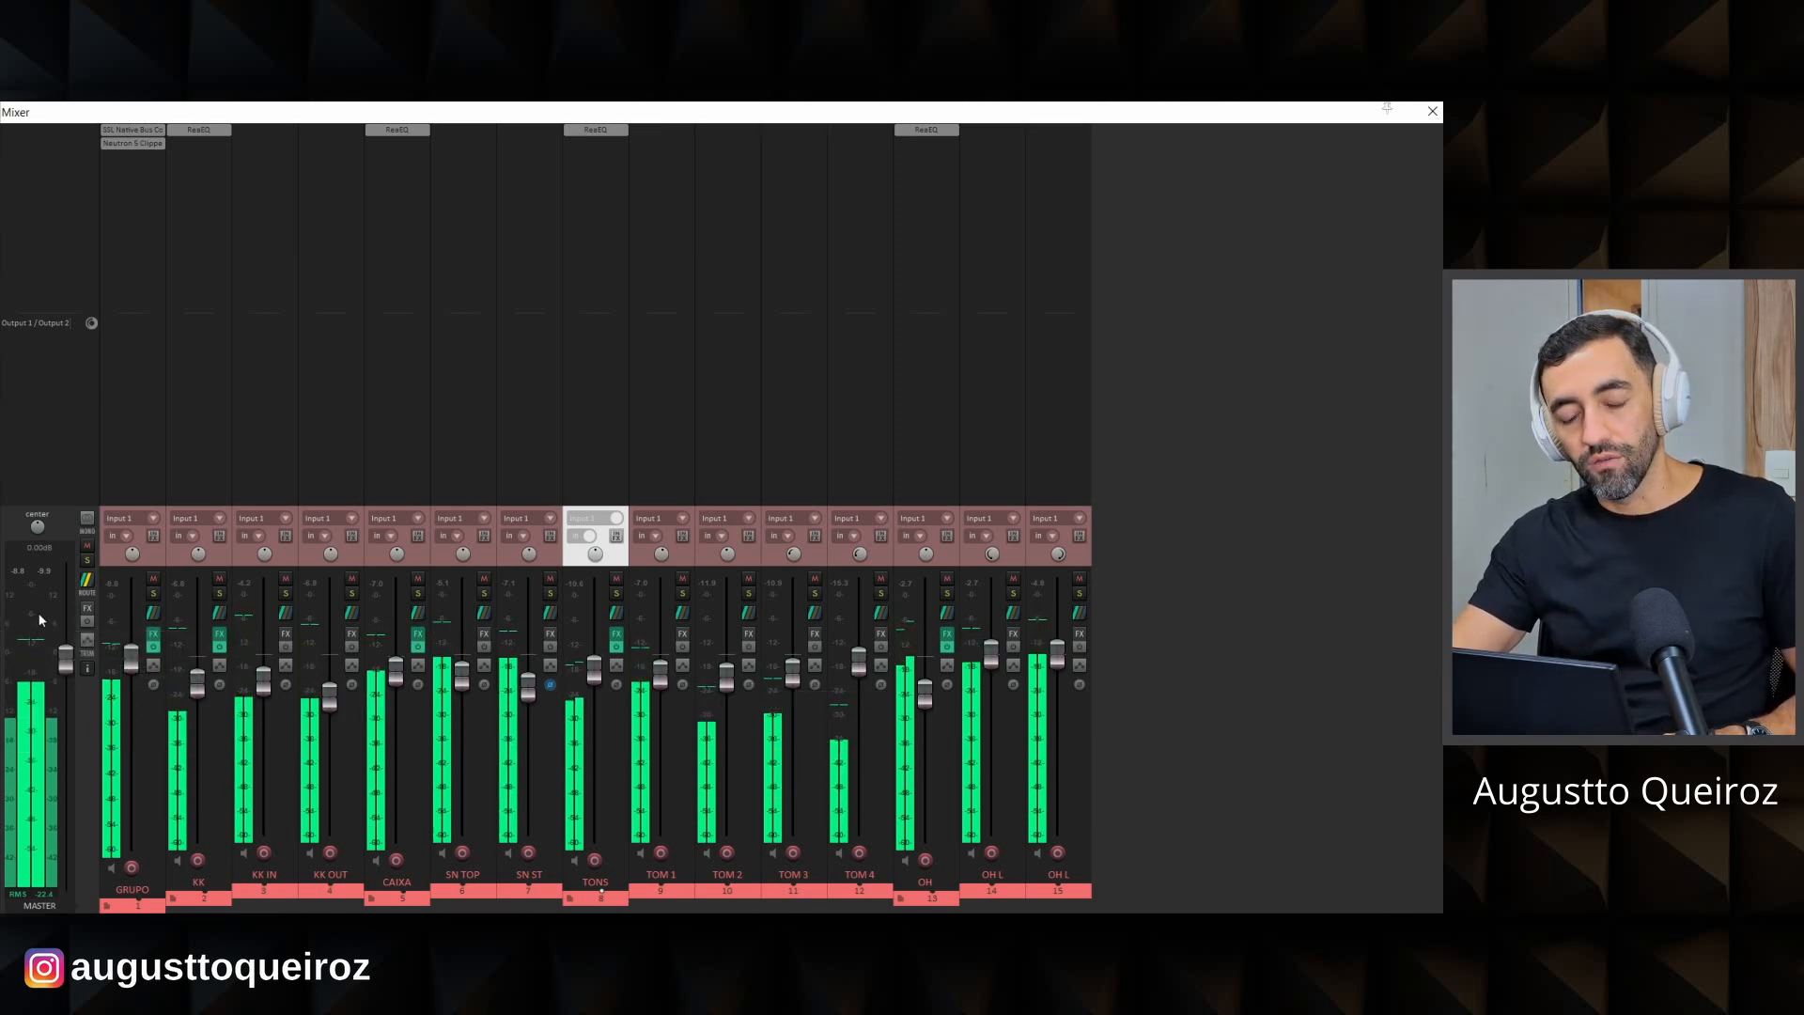
key("space")
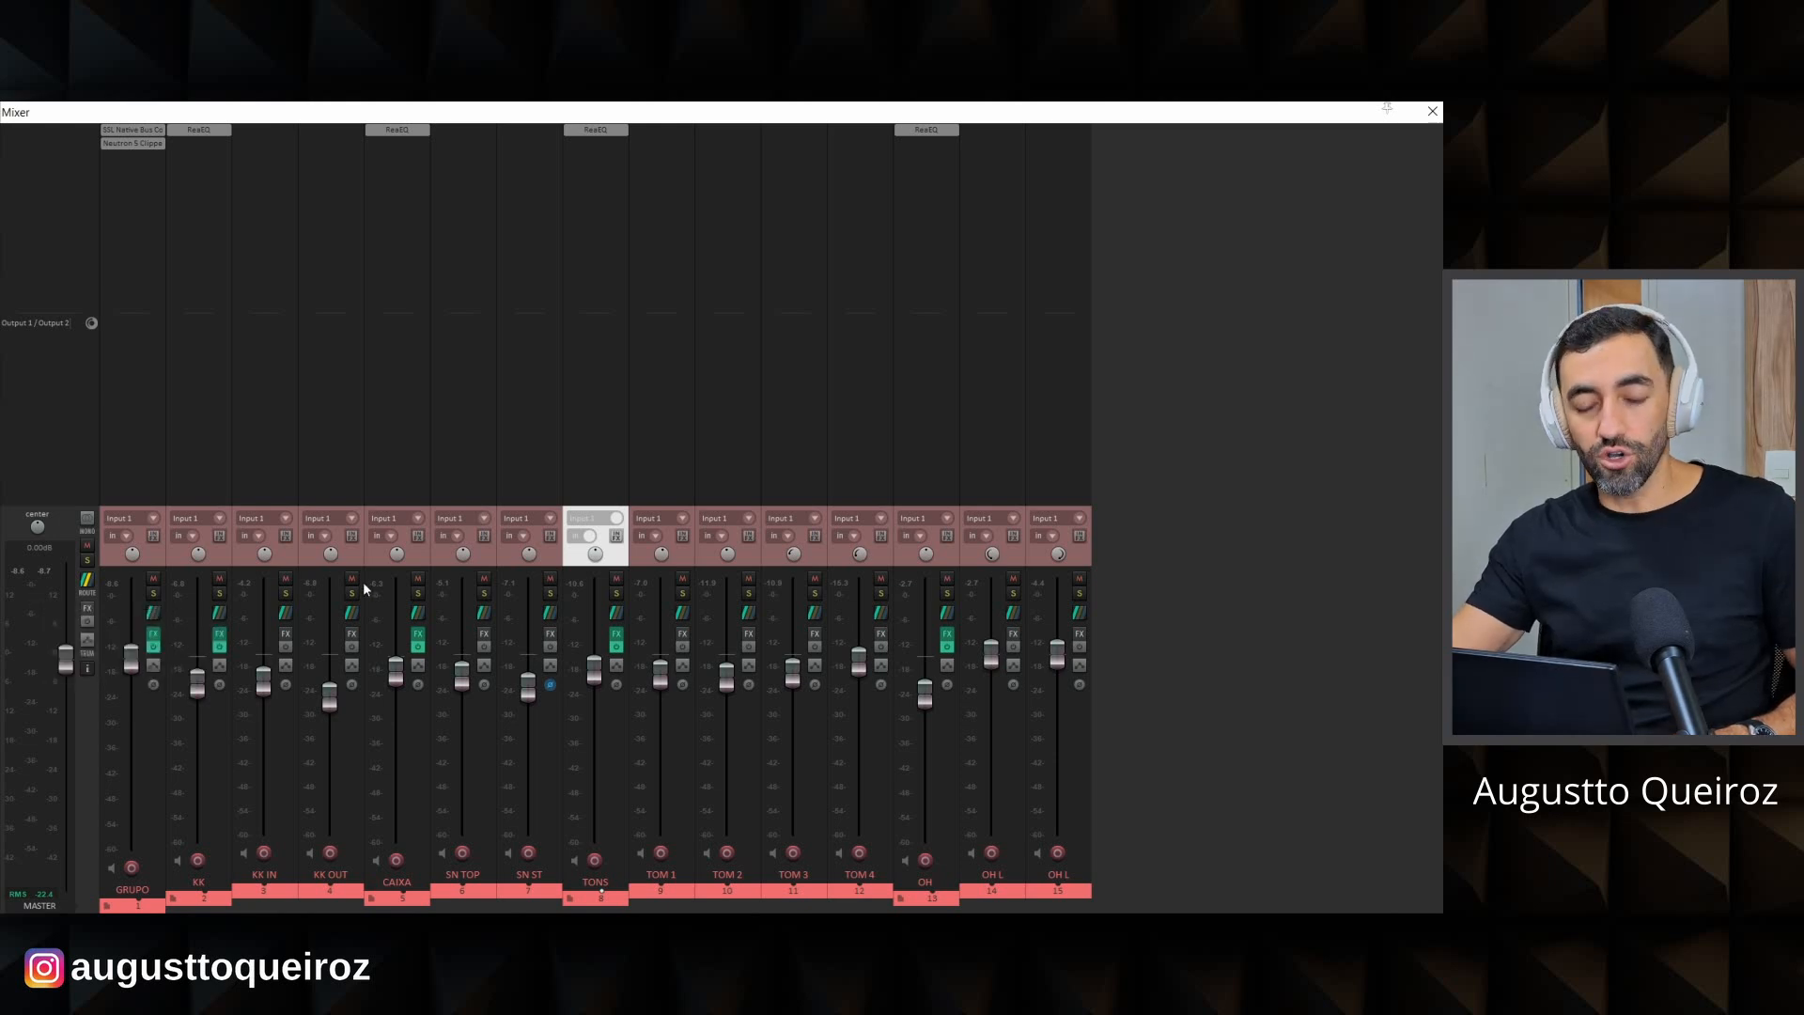
Open the SSL Native Bus Compressor 2 on GRUPO and set its threshold to -2.3 dB during playback.
left_click(132, 129)
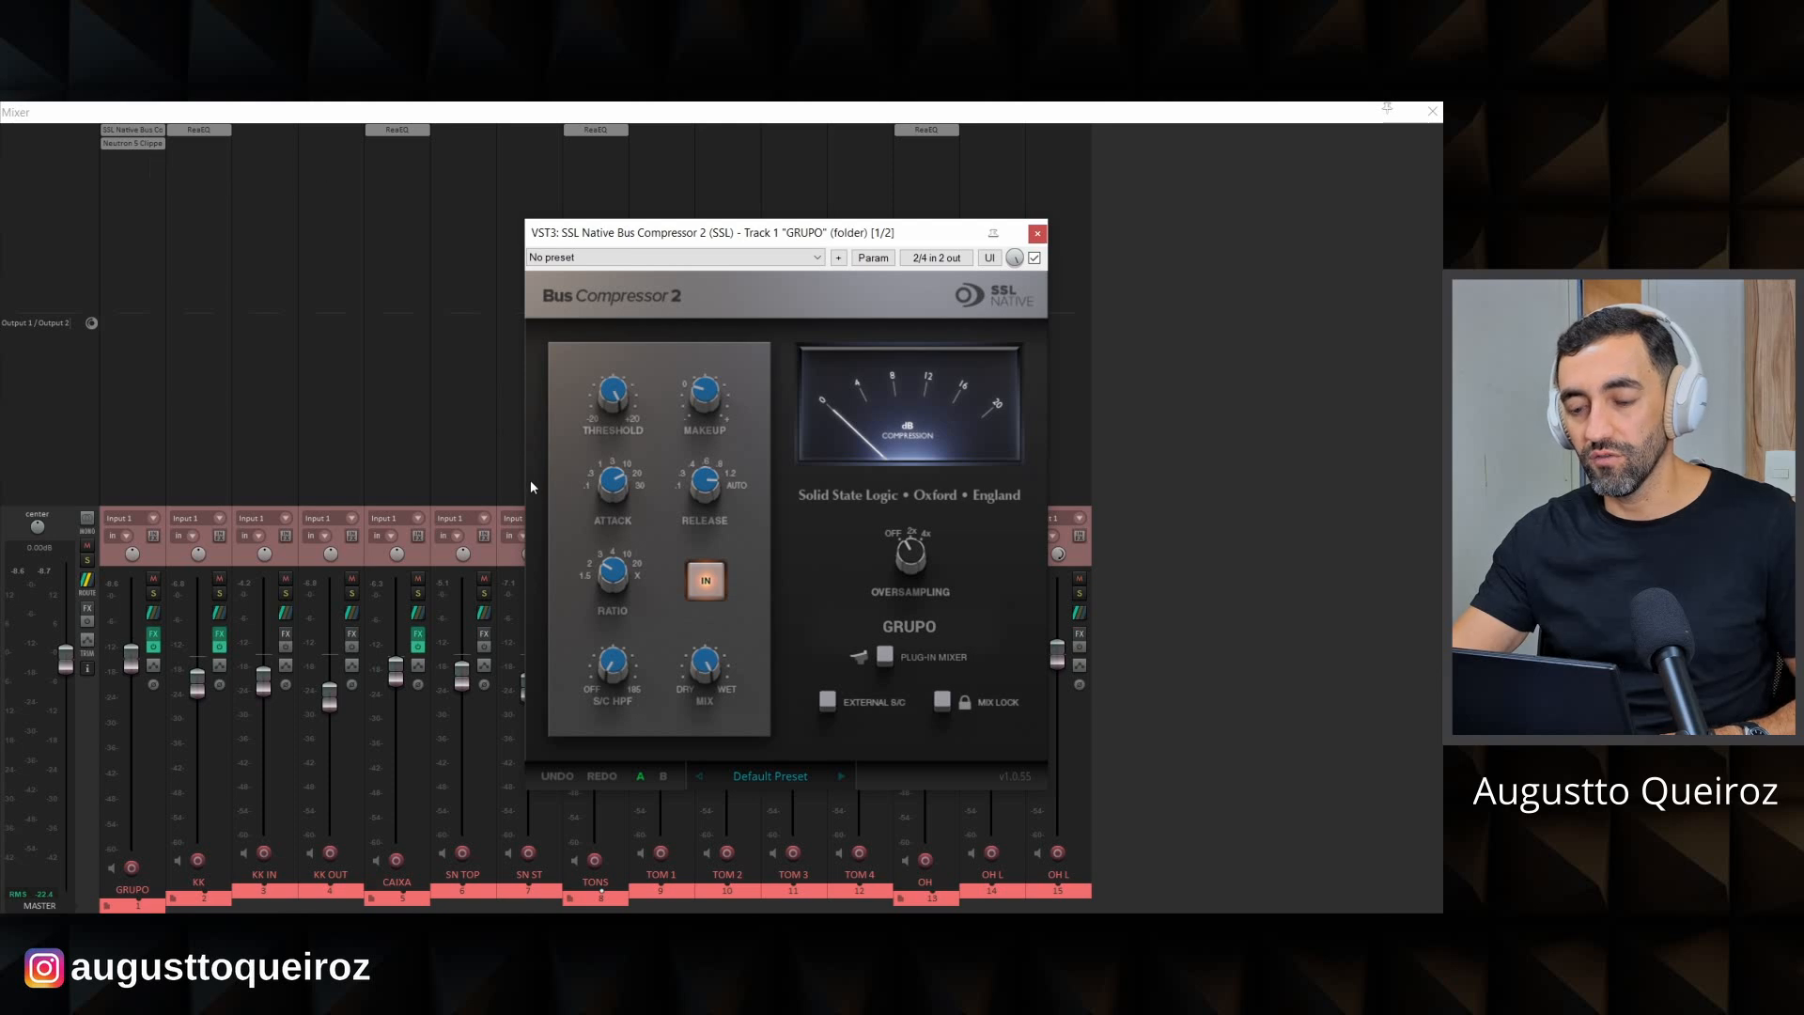
key("space")
mouse_move(618, 400)
left_click_drag(618, 400, 637, 512)
scroll(611, 393, "down", 1)
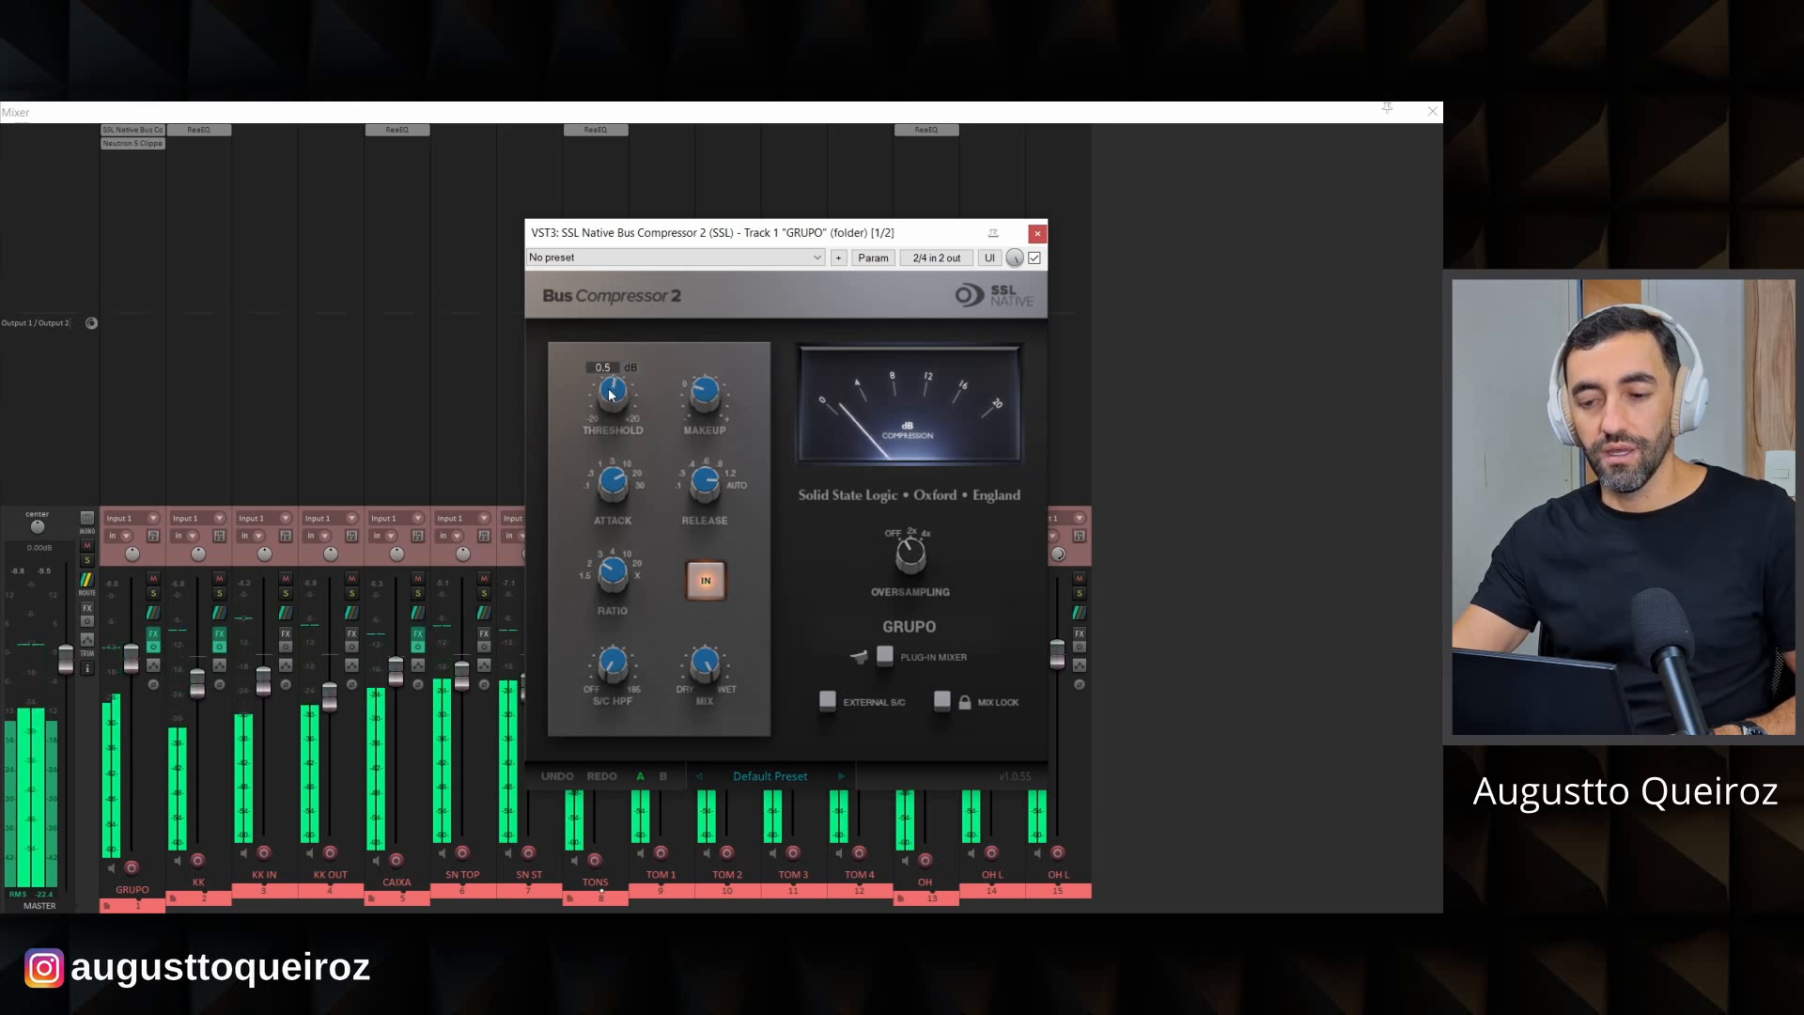
scroll(610, 395, "down", 1)
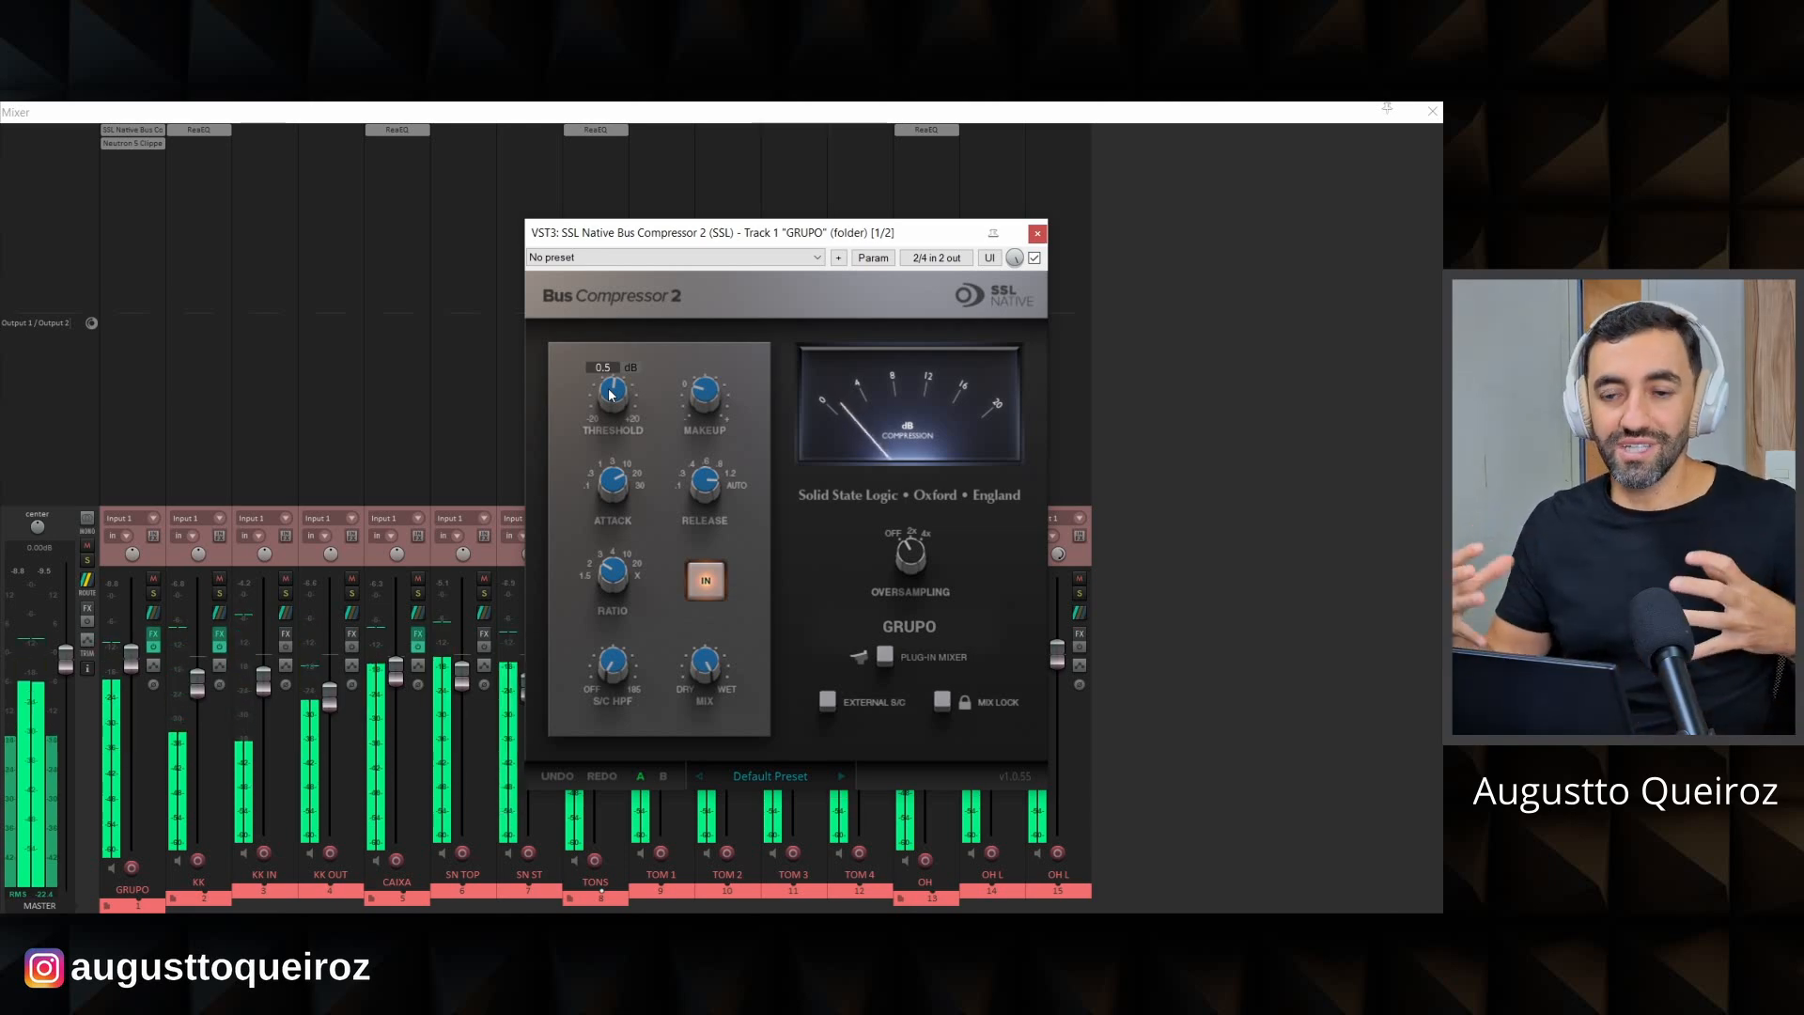
scroll(610, 395, "down", 2)
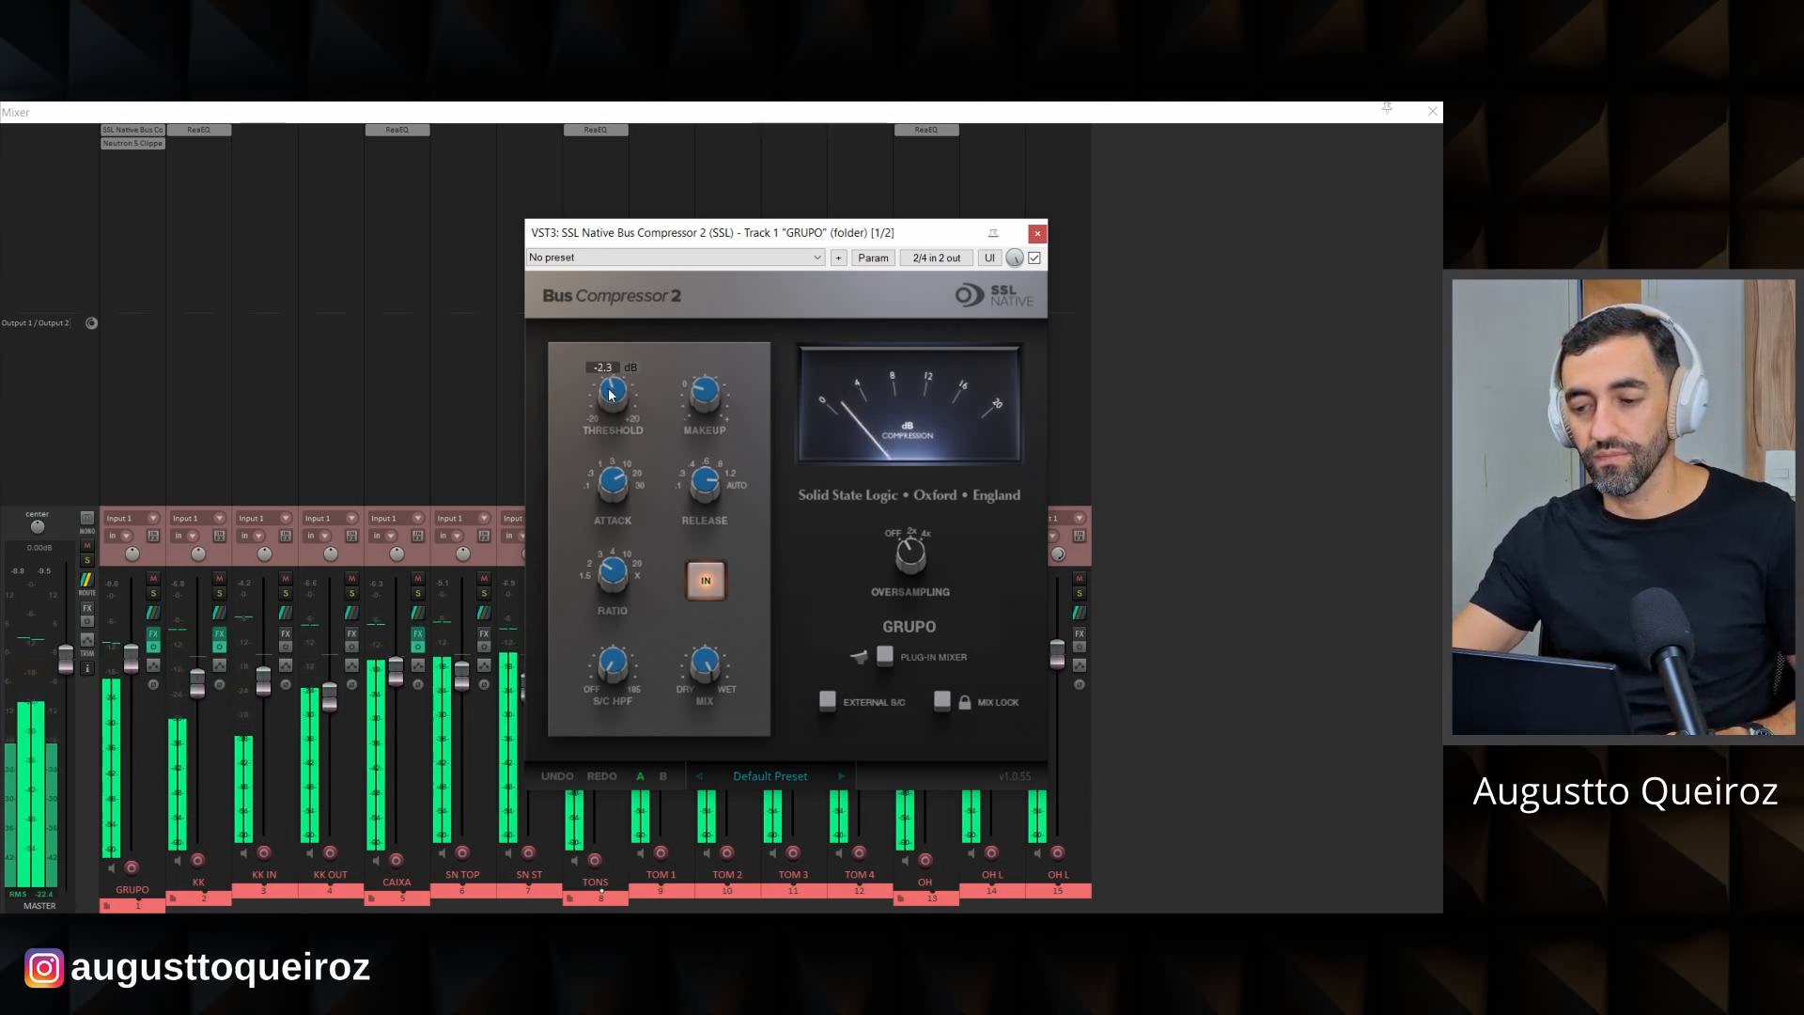
Compare the drum group with the bus compressor bypassed and active, close the plugin and stop playback.
left_click(1034, 258)
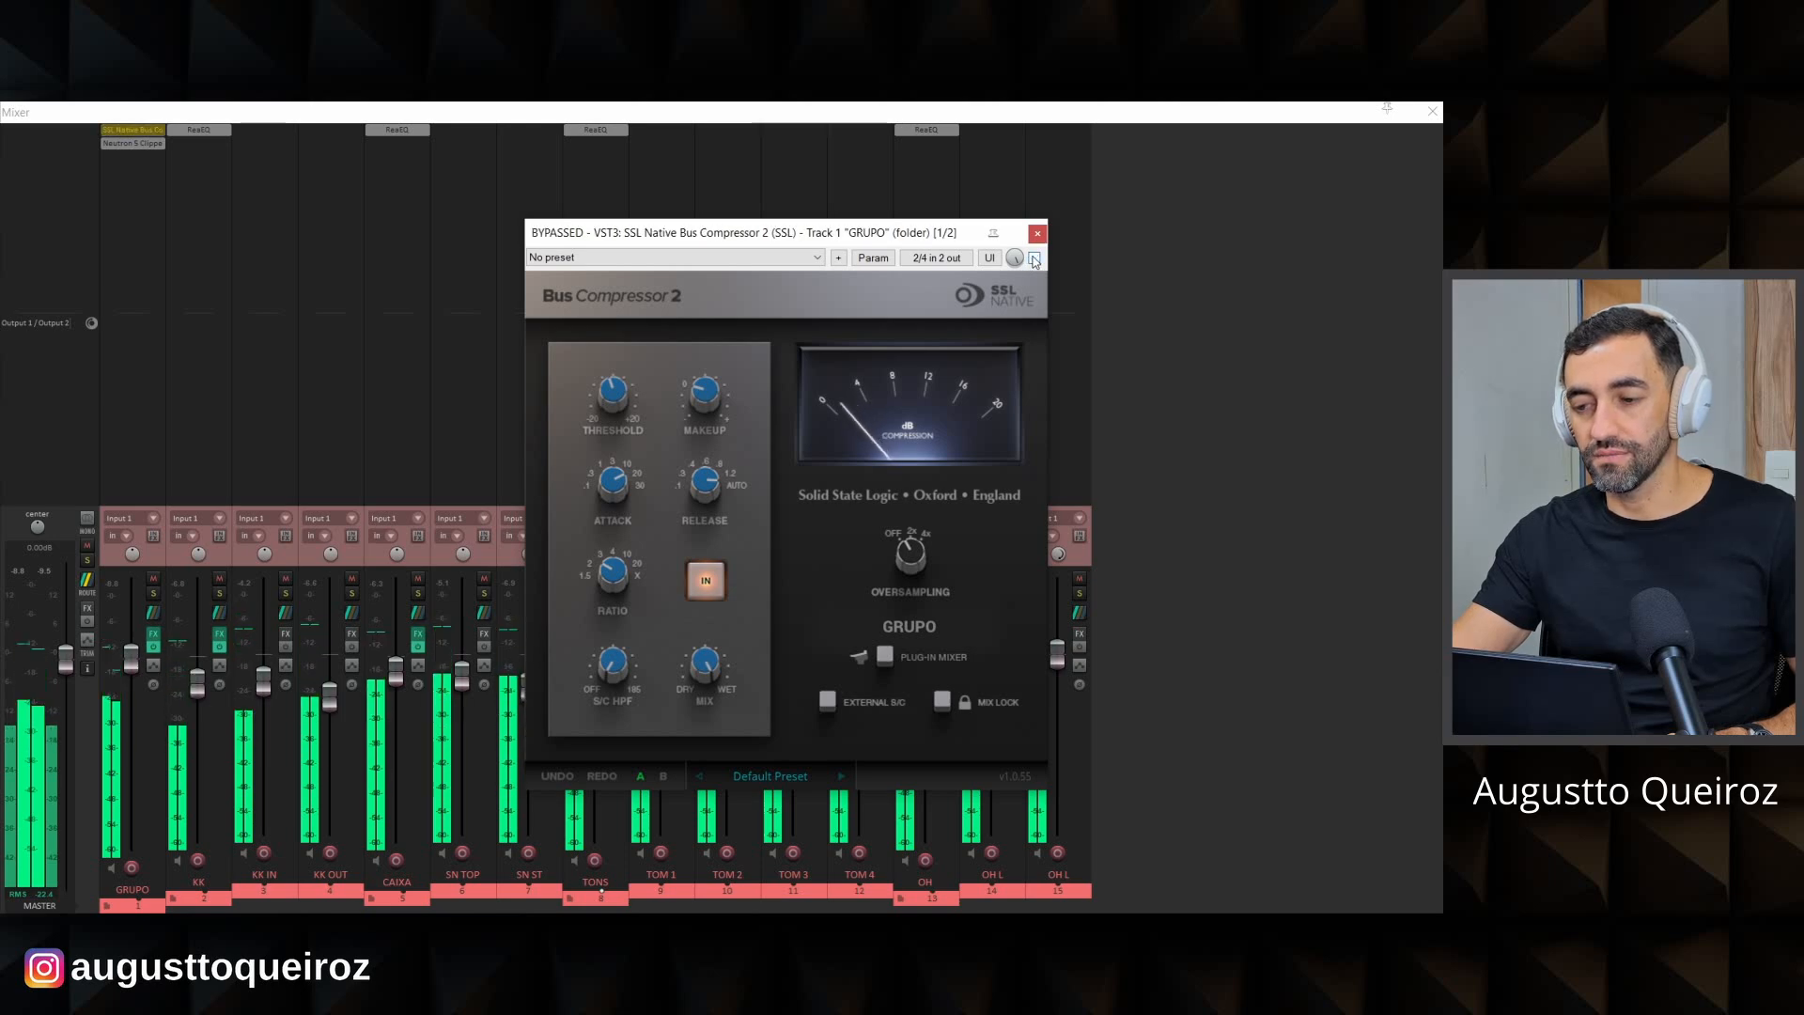
left_click(1034, 258)
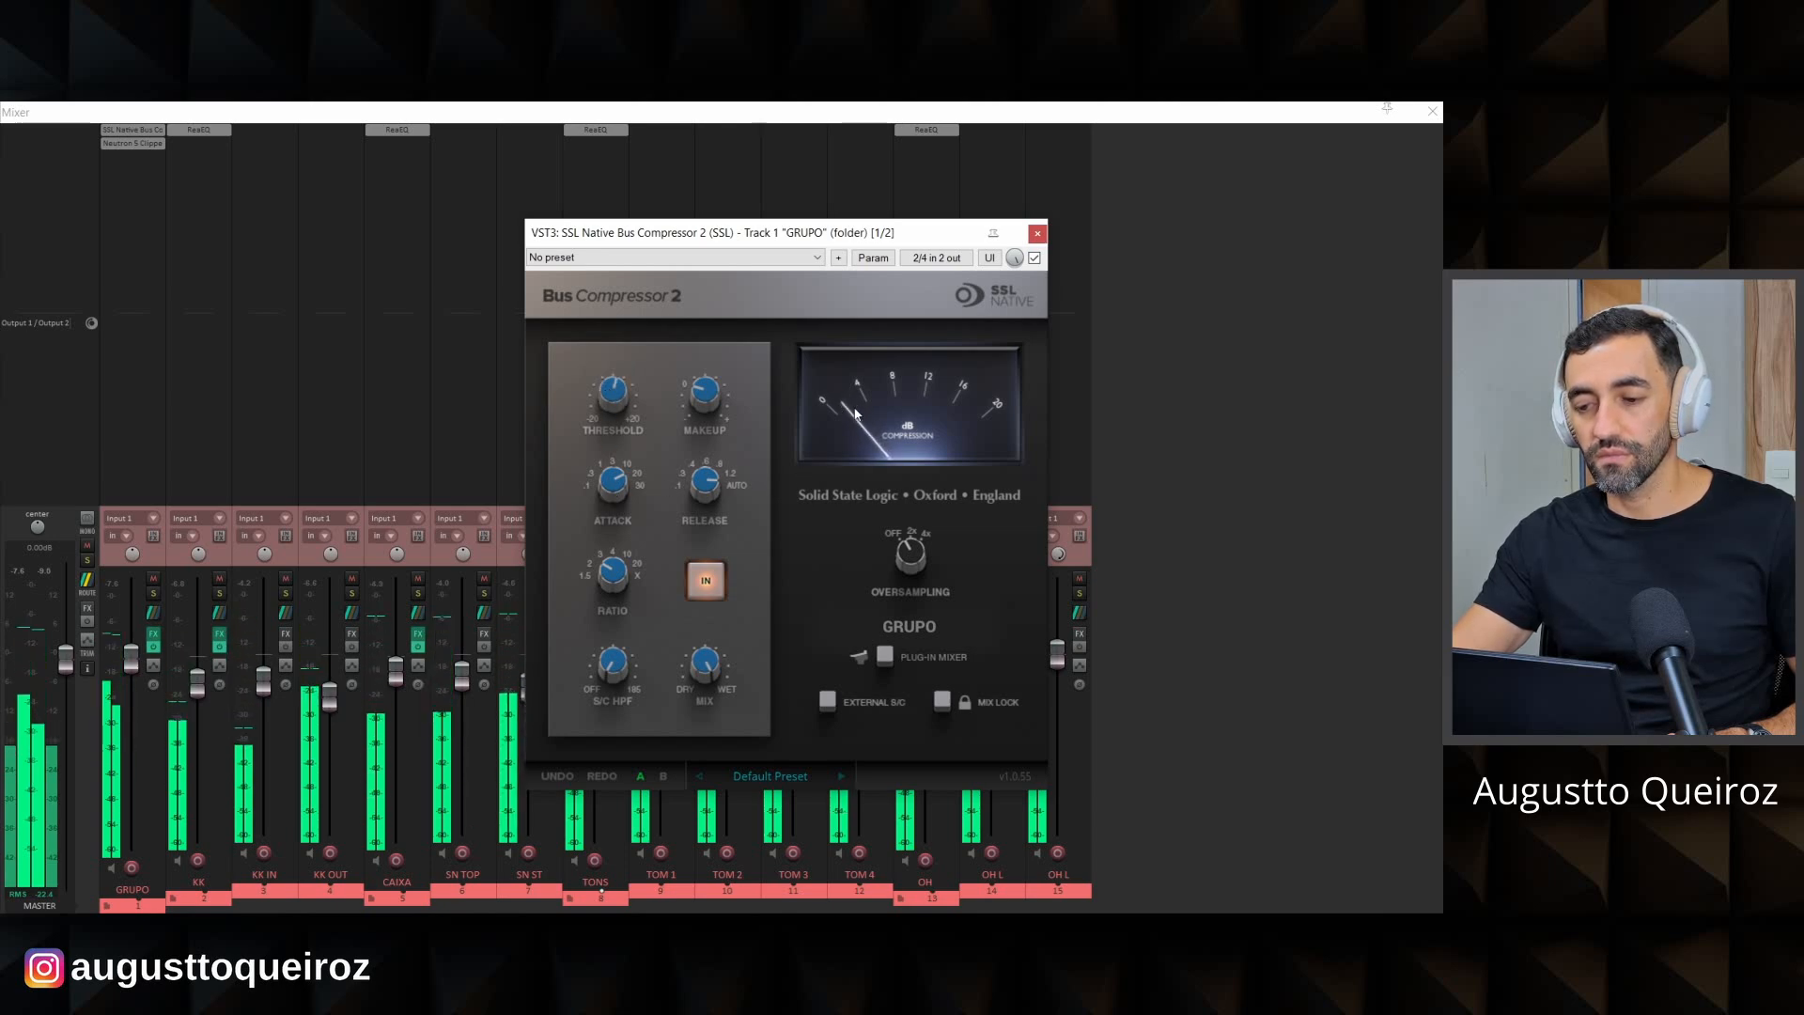
left_click(1038, 237)
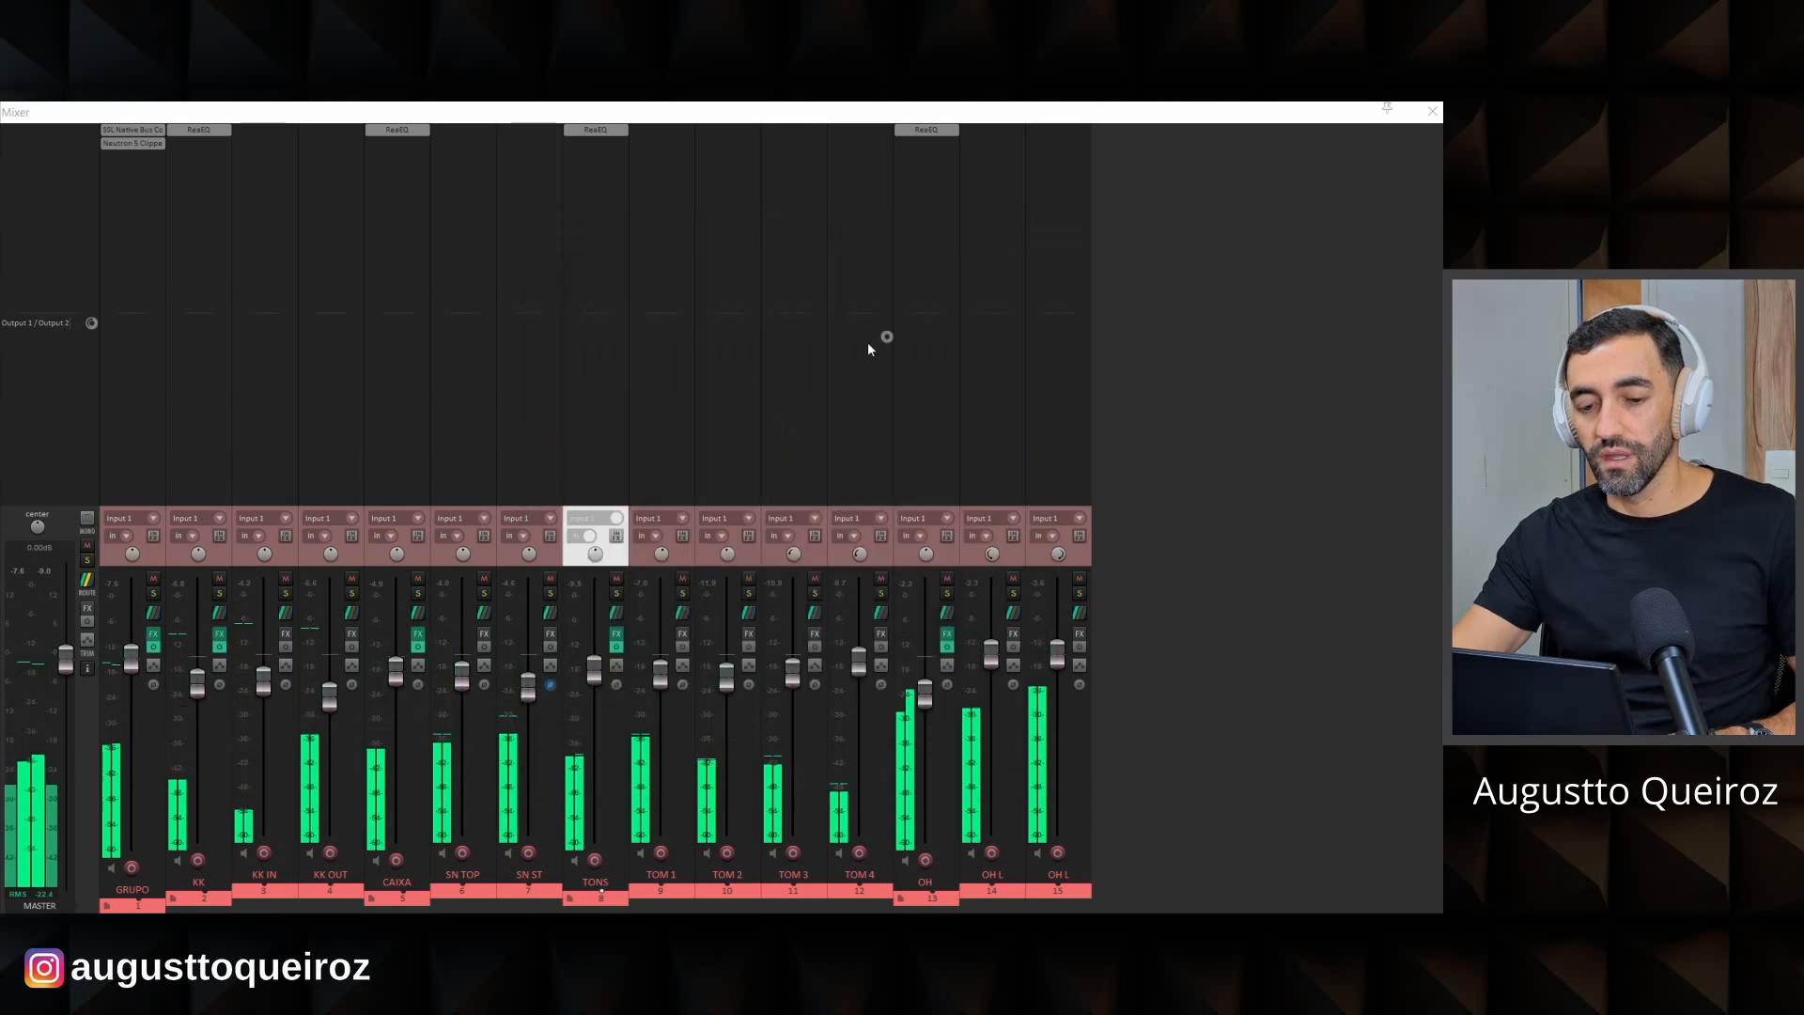
key("space")
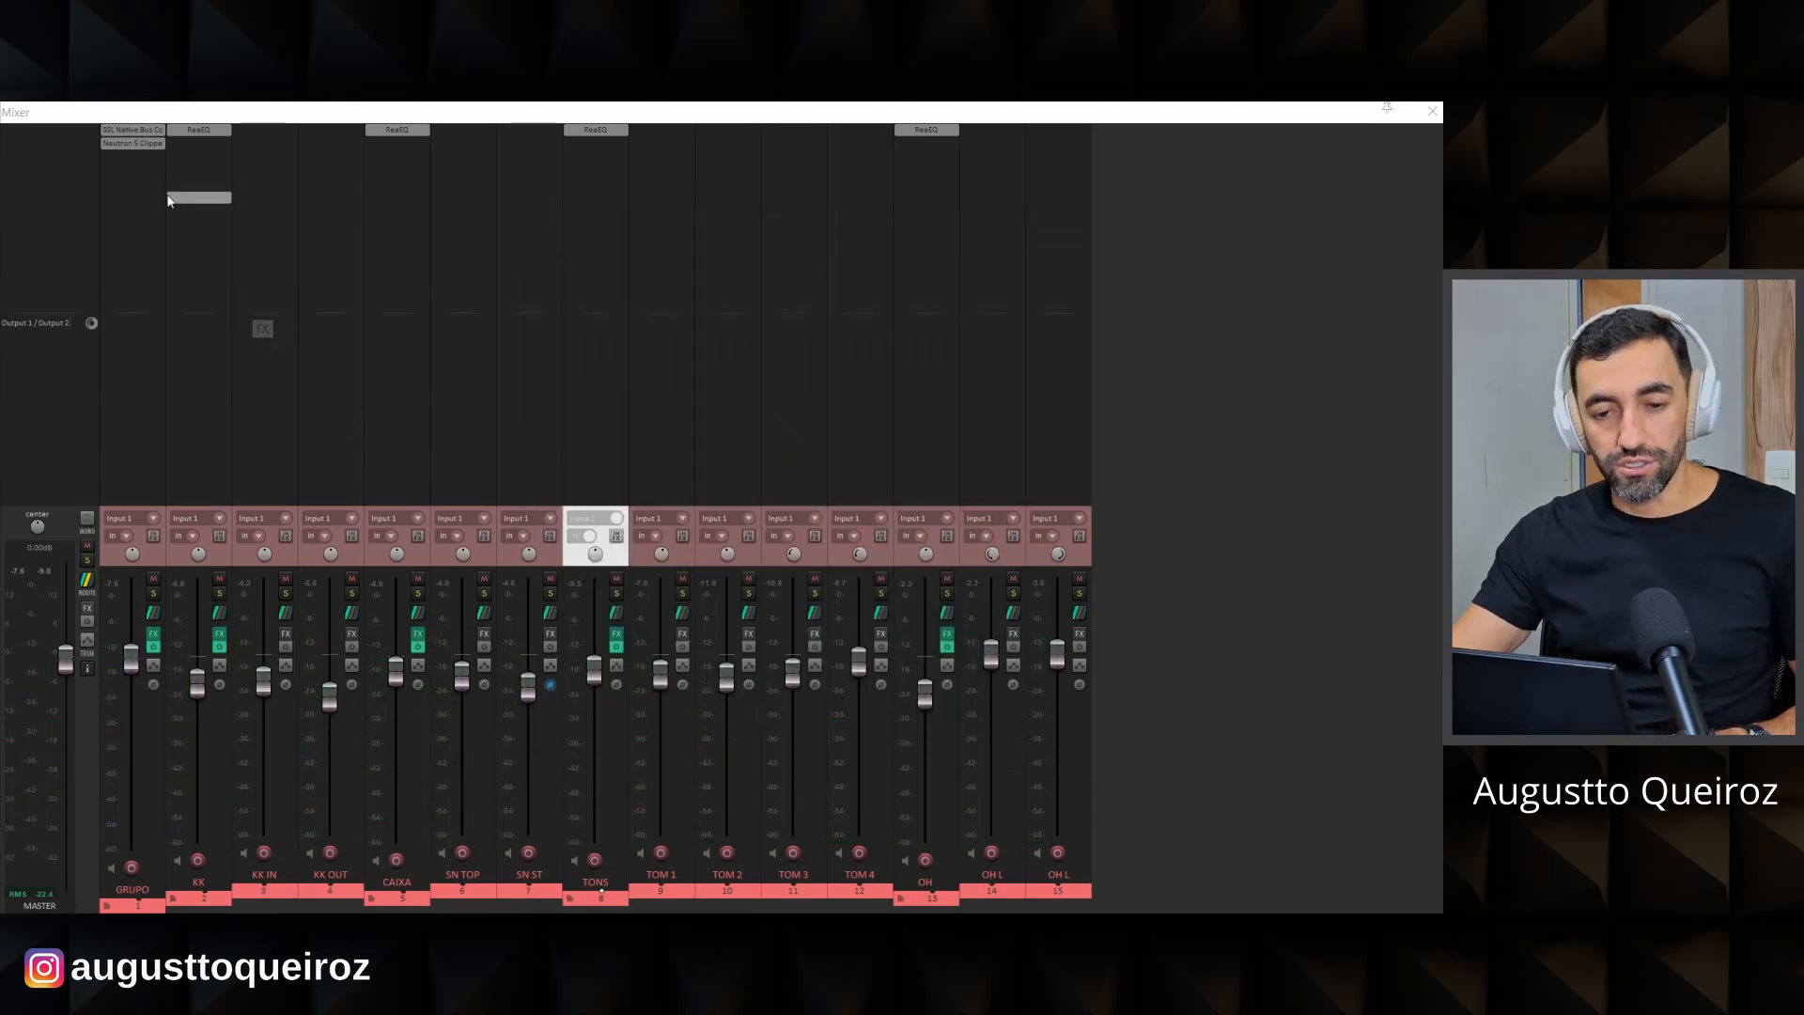
Set the threshold of the Neutron 5 Clipper on GRUPO to -12.7 dB while playing, and close the plugin.
left_click(133, 142)
left_click_drag(528, 167, 791, 242)
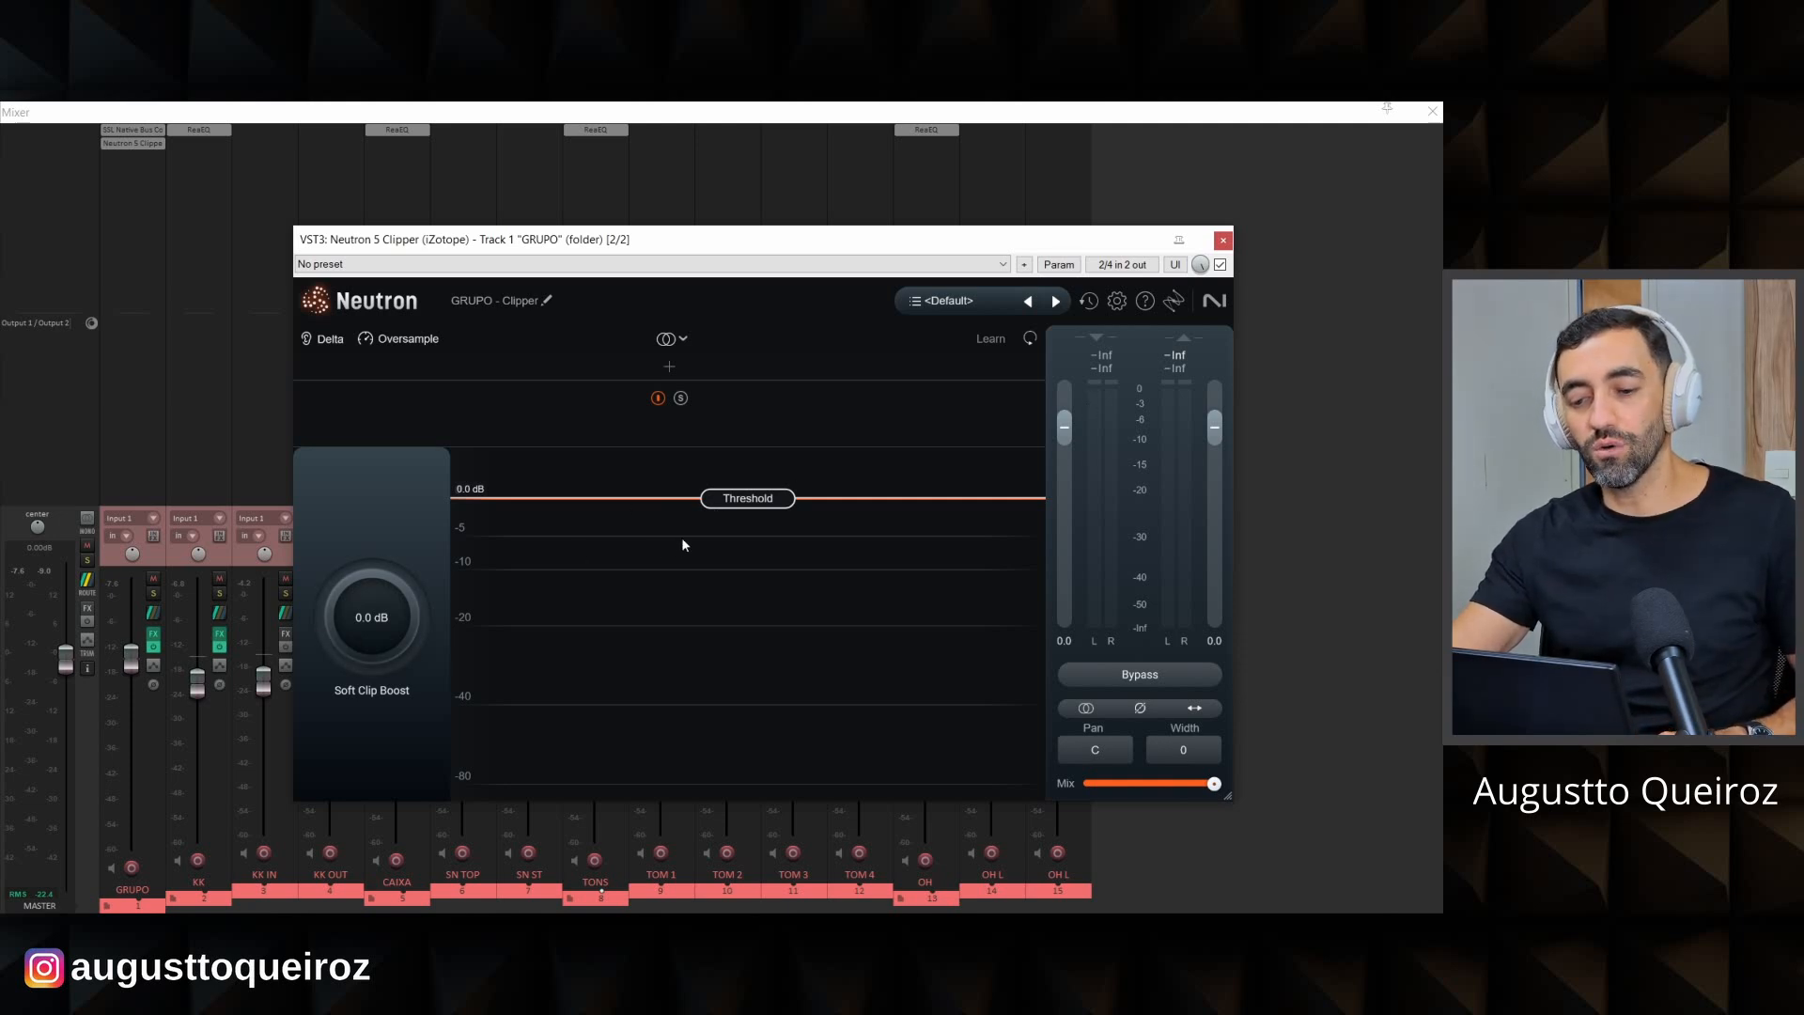
key("space")
left_click_drag(731, 504, 742, 585)
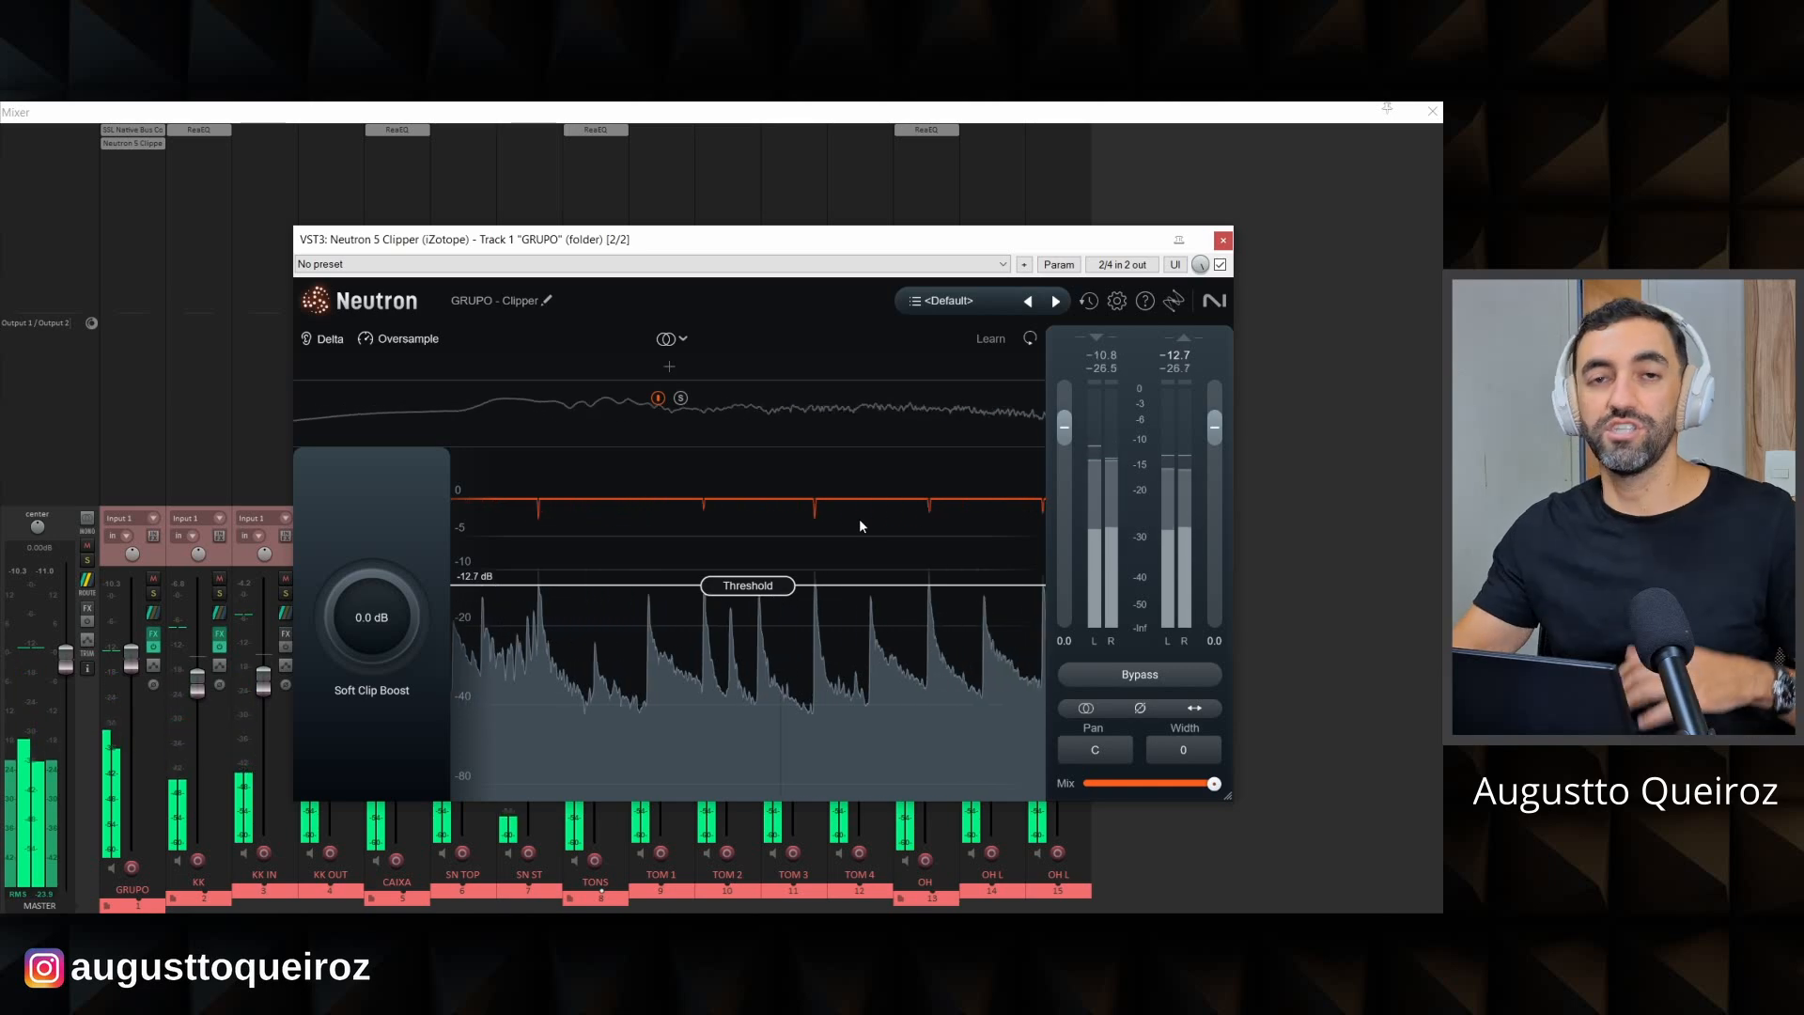
left_click(1221, 242)
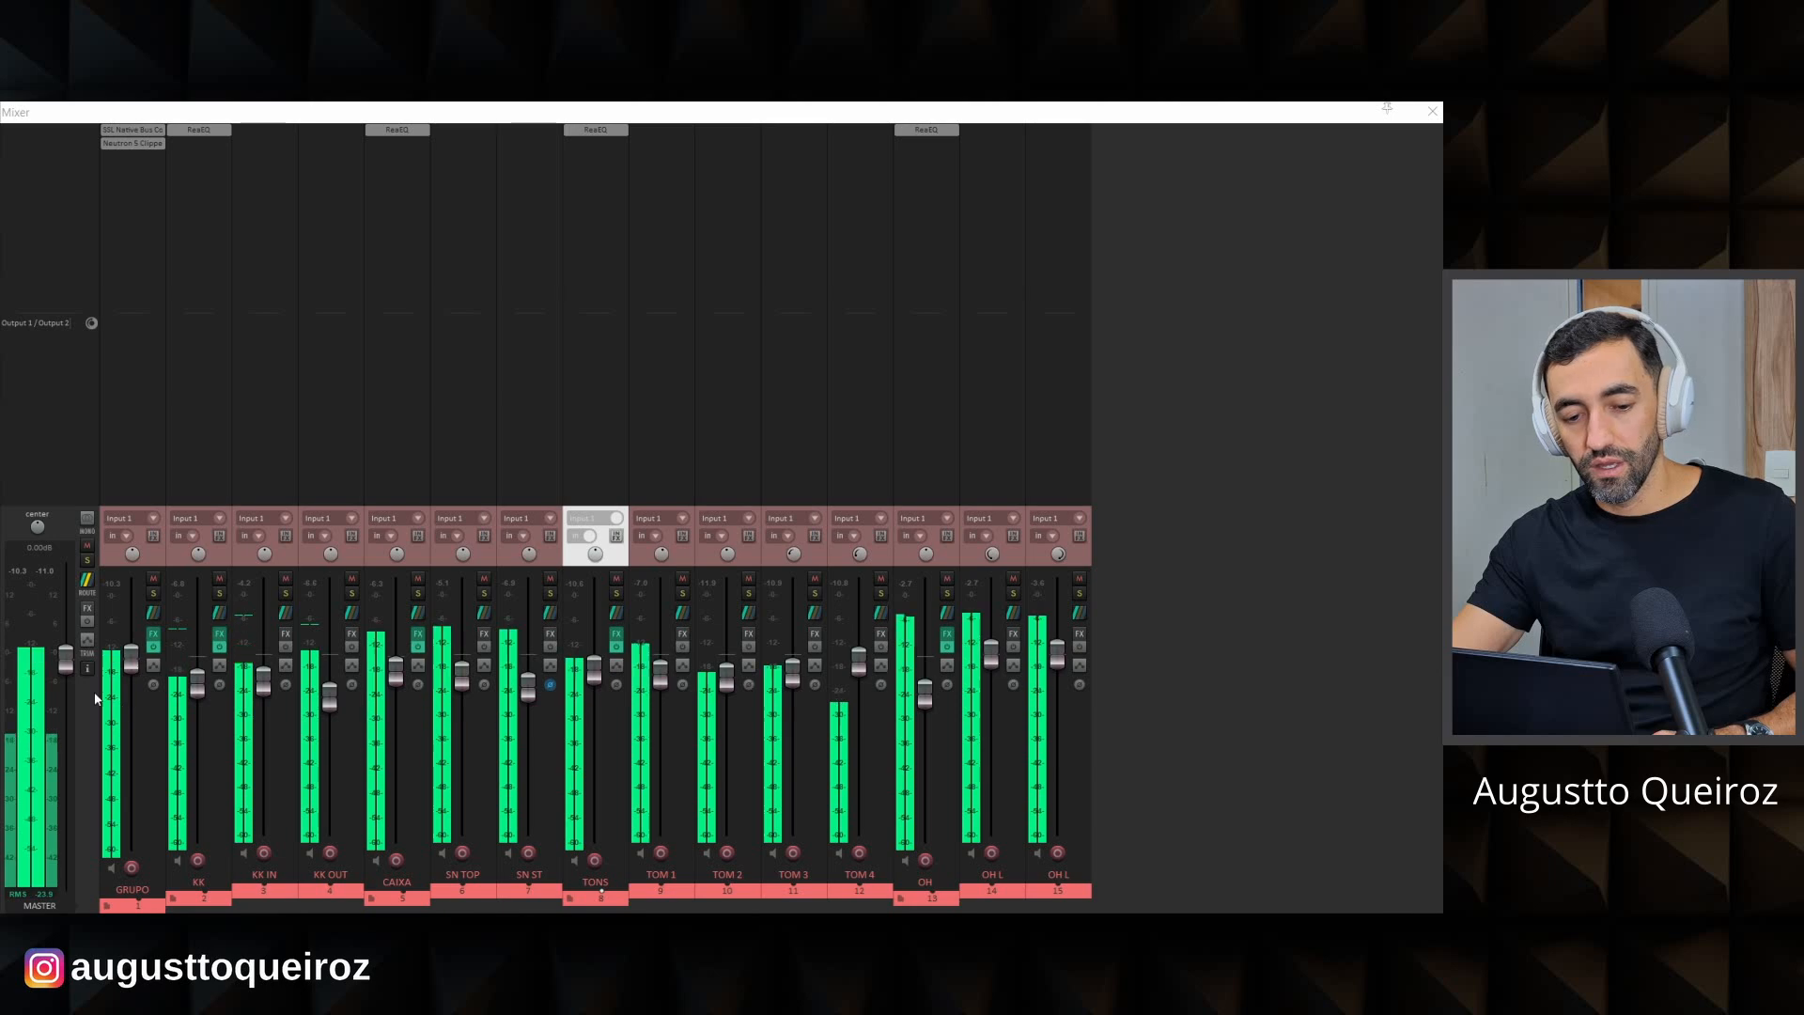
key("space")
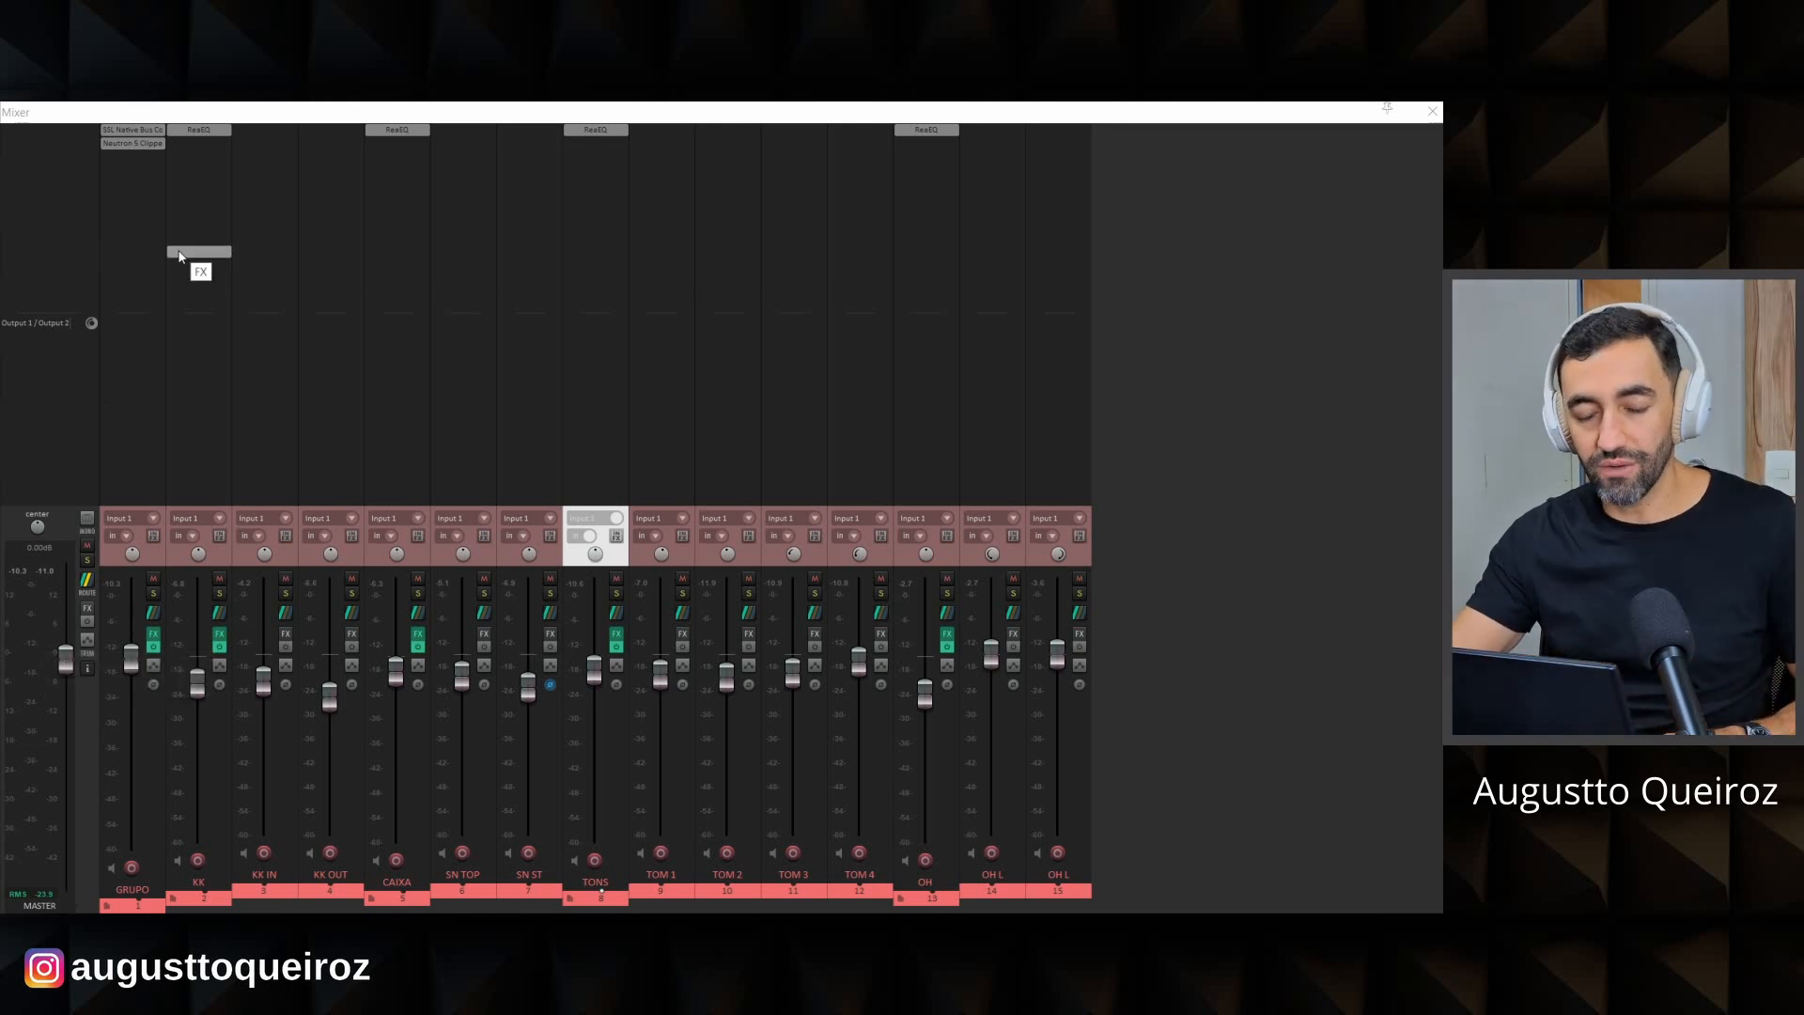
Play the song and cut band 3 of the KK folder's ReaEQ by 4.9 dB at about 525 Hz.
key("space")
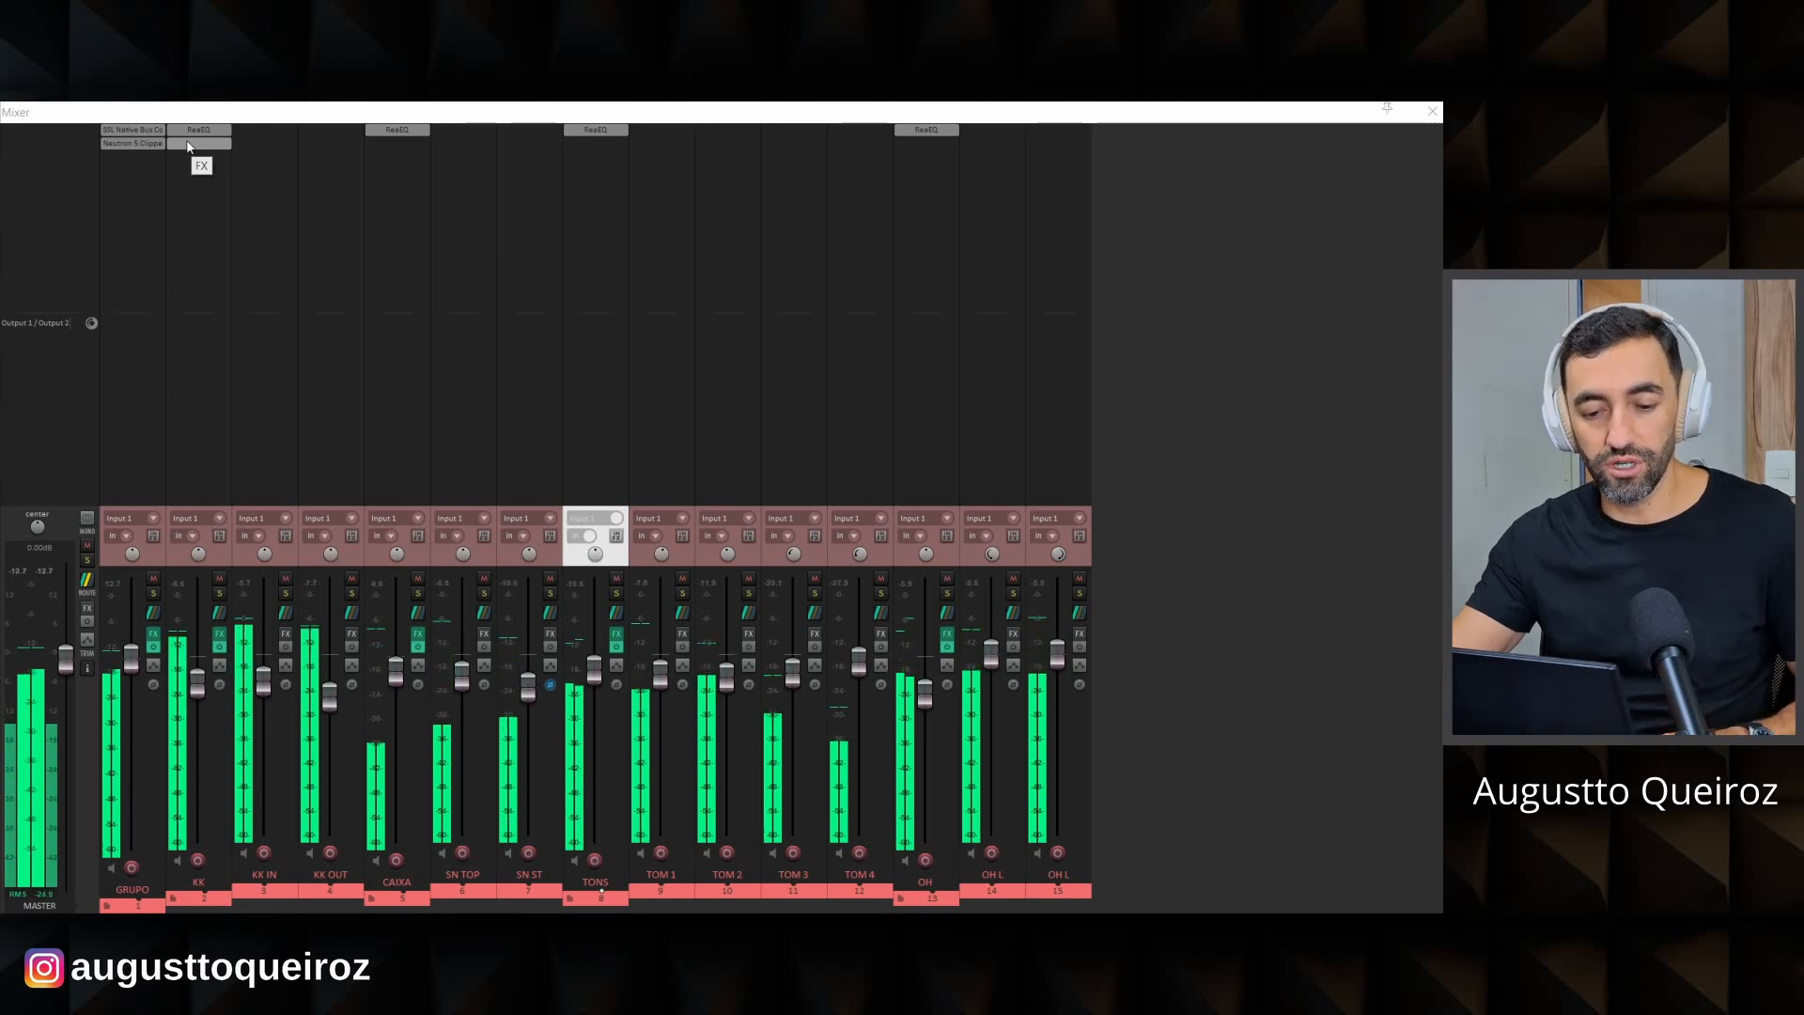
left_click(212, 131)
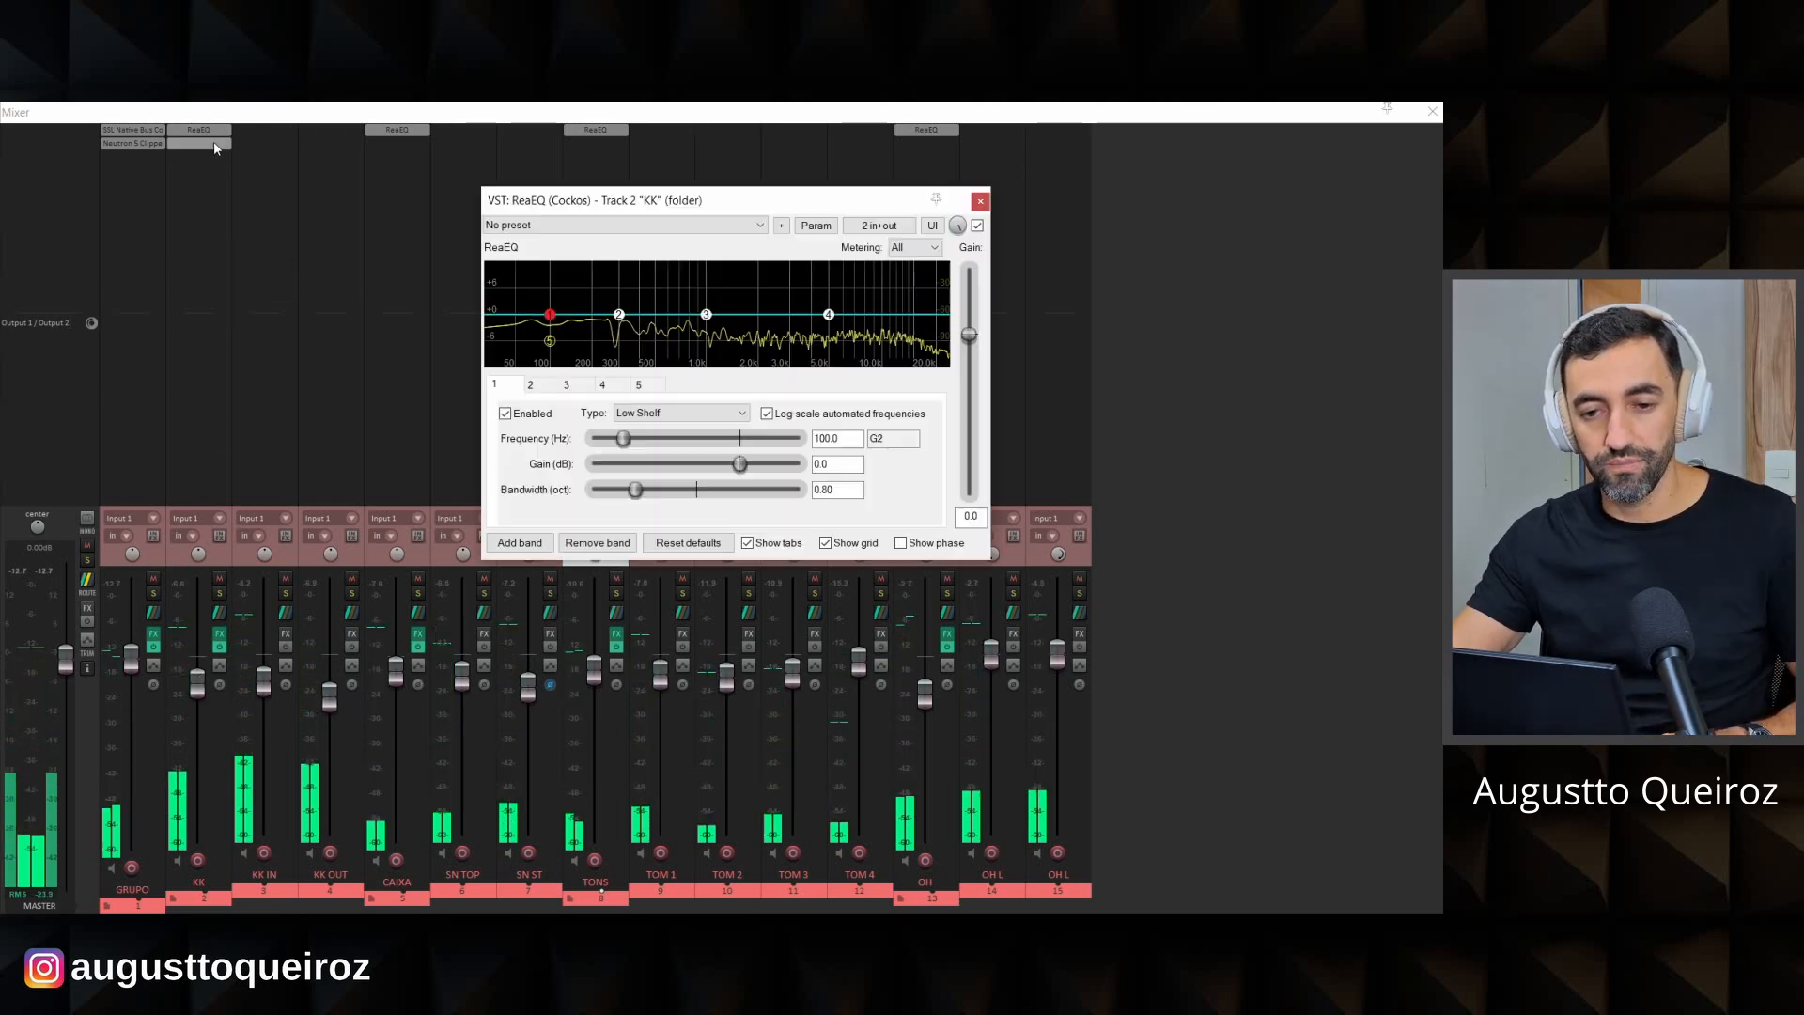
left_click_drag(705, 314, 658, 341)
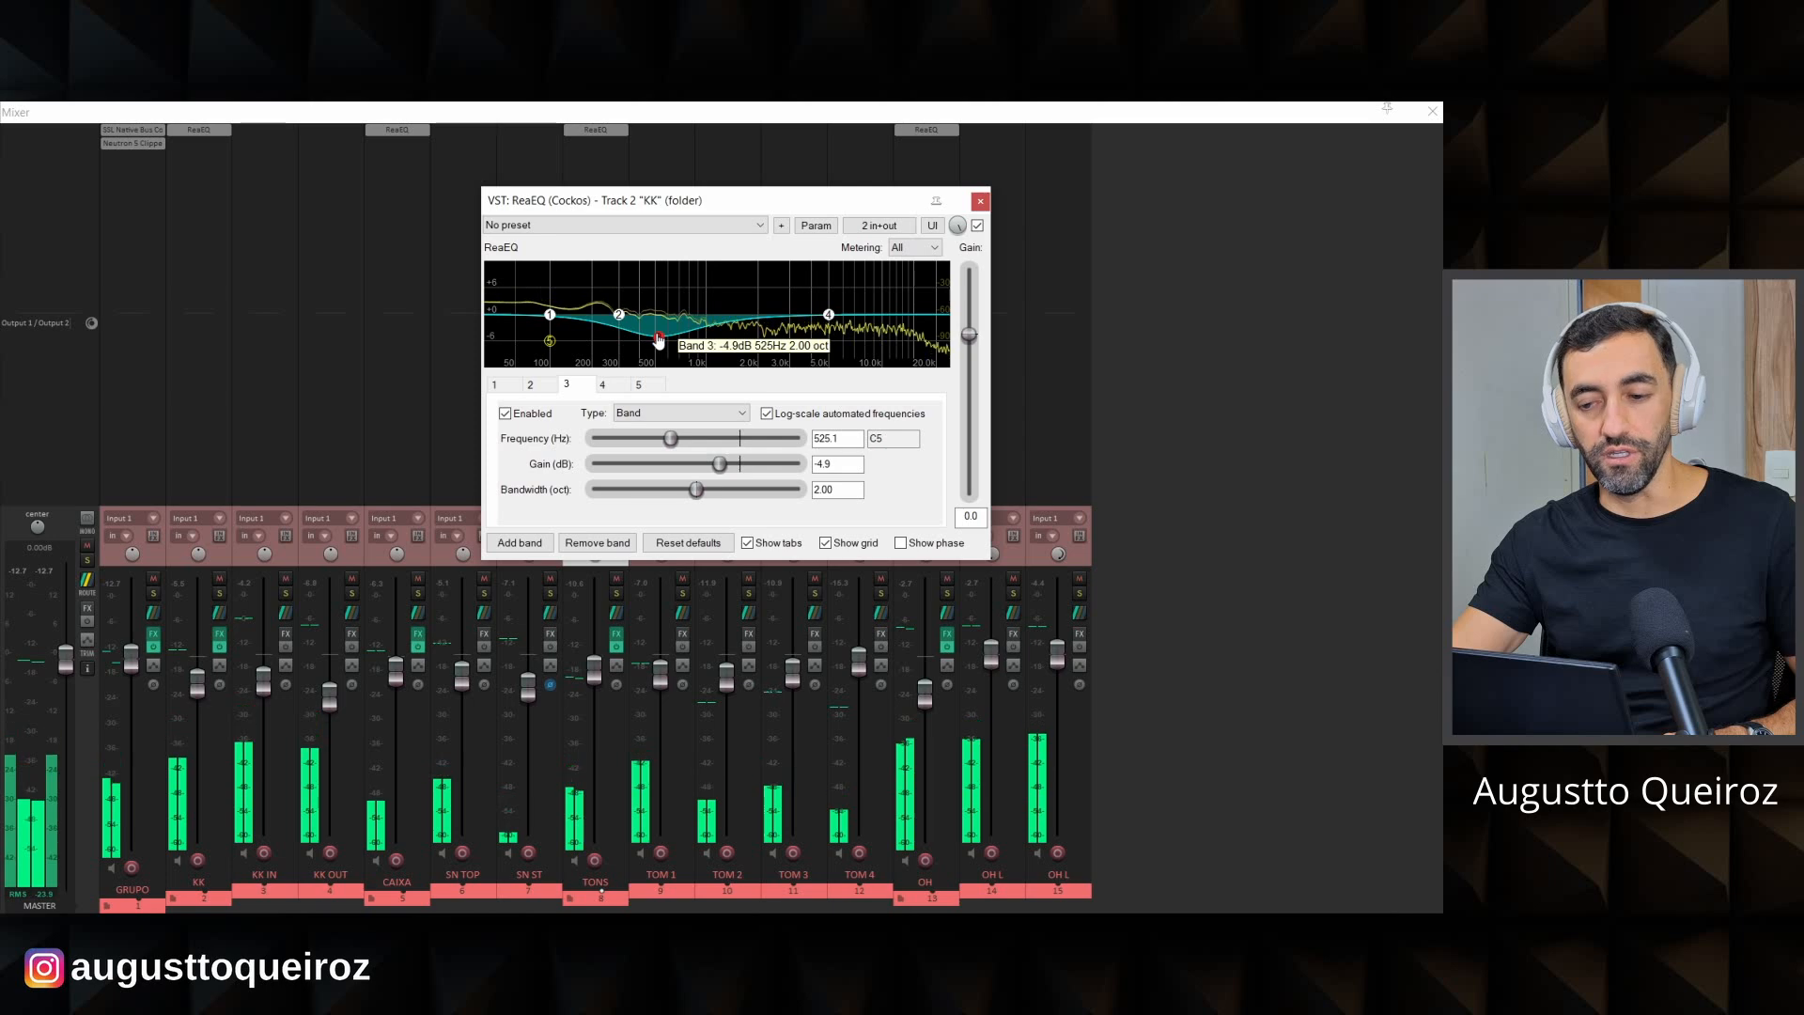
Change band 4 of the KK ReaEQ to Band type and boost it 3.5 dB at 4194.9 Hz with a 1.40-octave bandwidth.
left_click(603, 385)
left_click(680, 414)
left_click(628, 453)
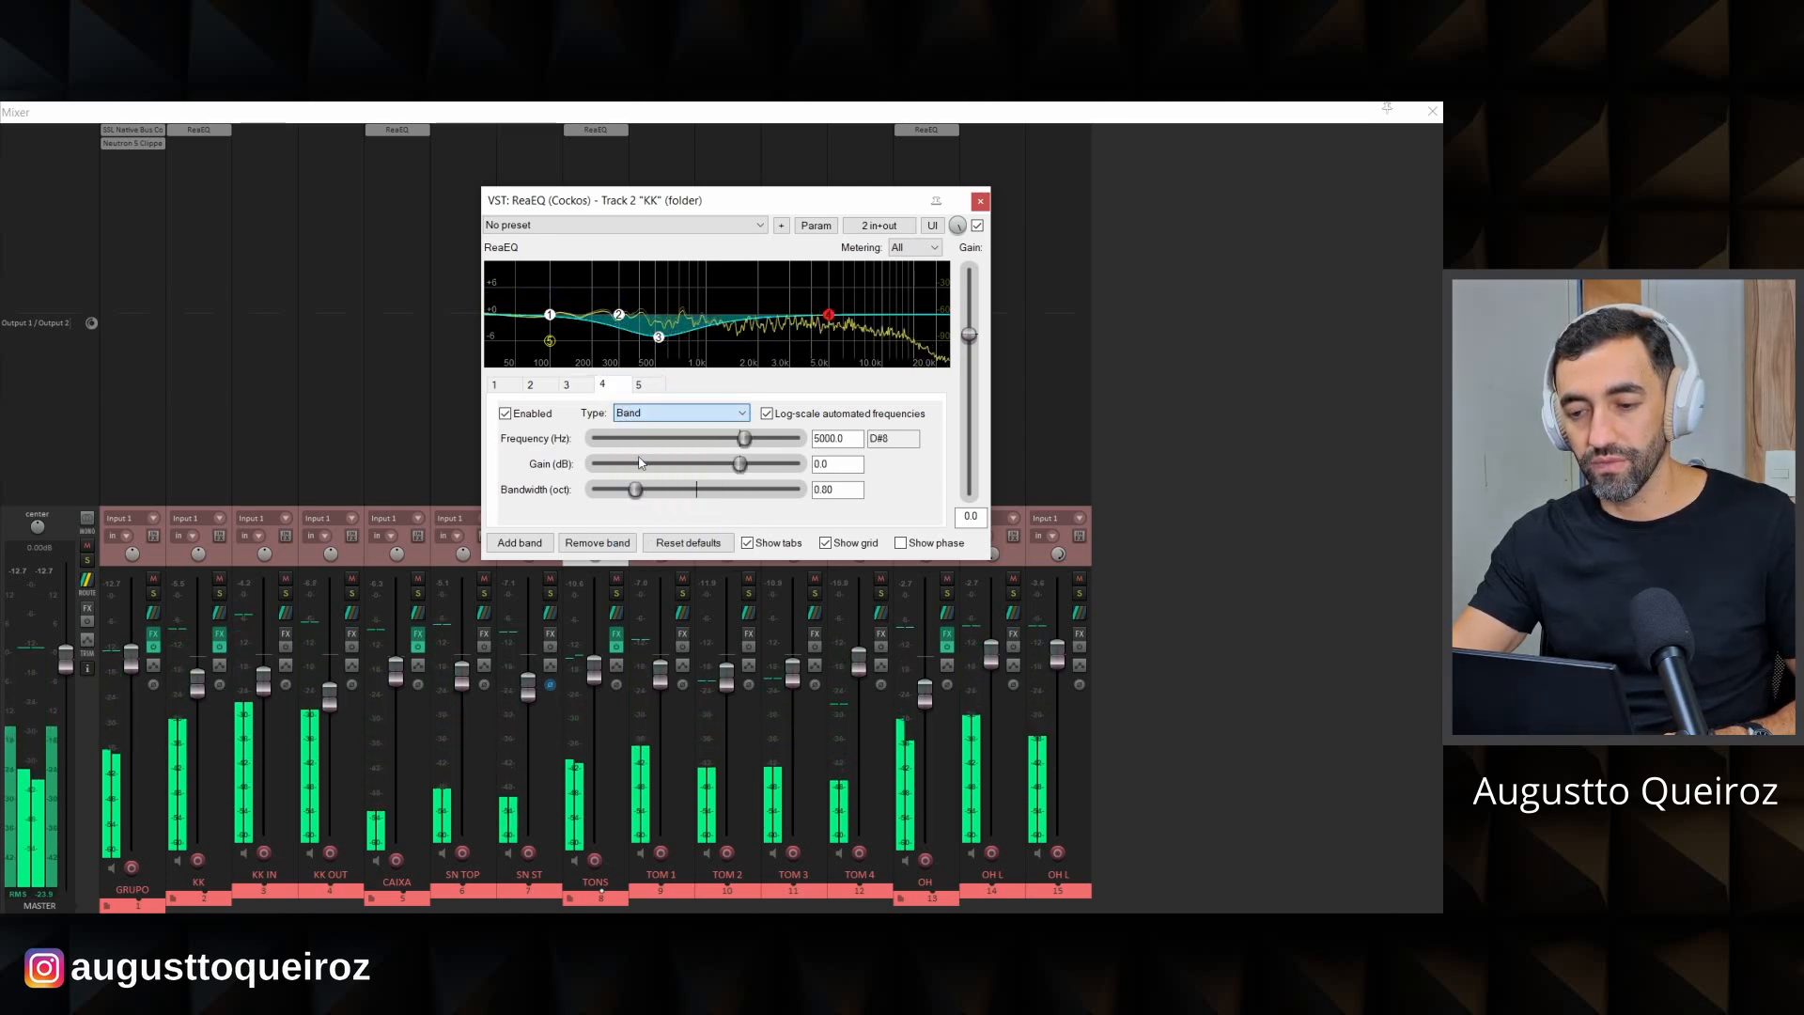
mouse_move(823, 316)
left_mouse_down()
mouse_move(832, 255)
mouse_move(811, 259)
mouse_move(814, 302)
left_mouse_up()
scroll(815, 301, "down", 2)
scroll(815, 302, "up", 1)
scroll(814, 302, "up", 8)
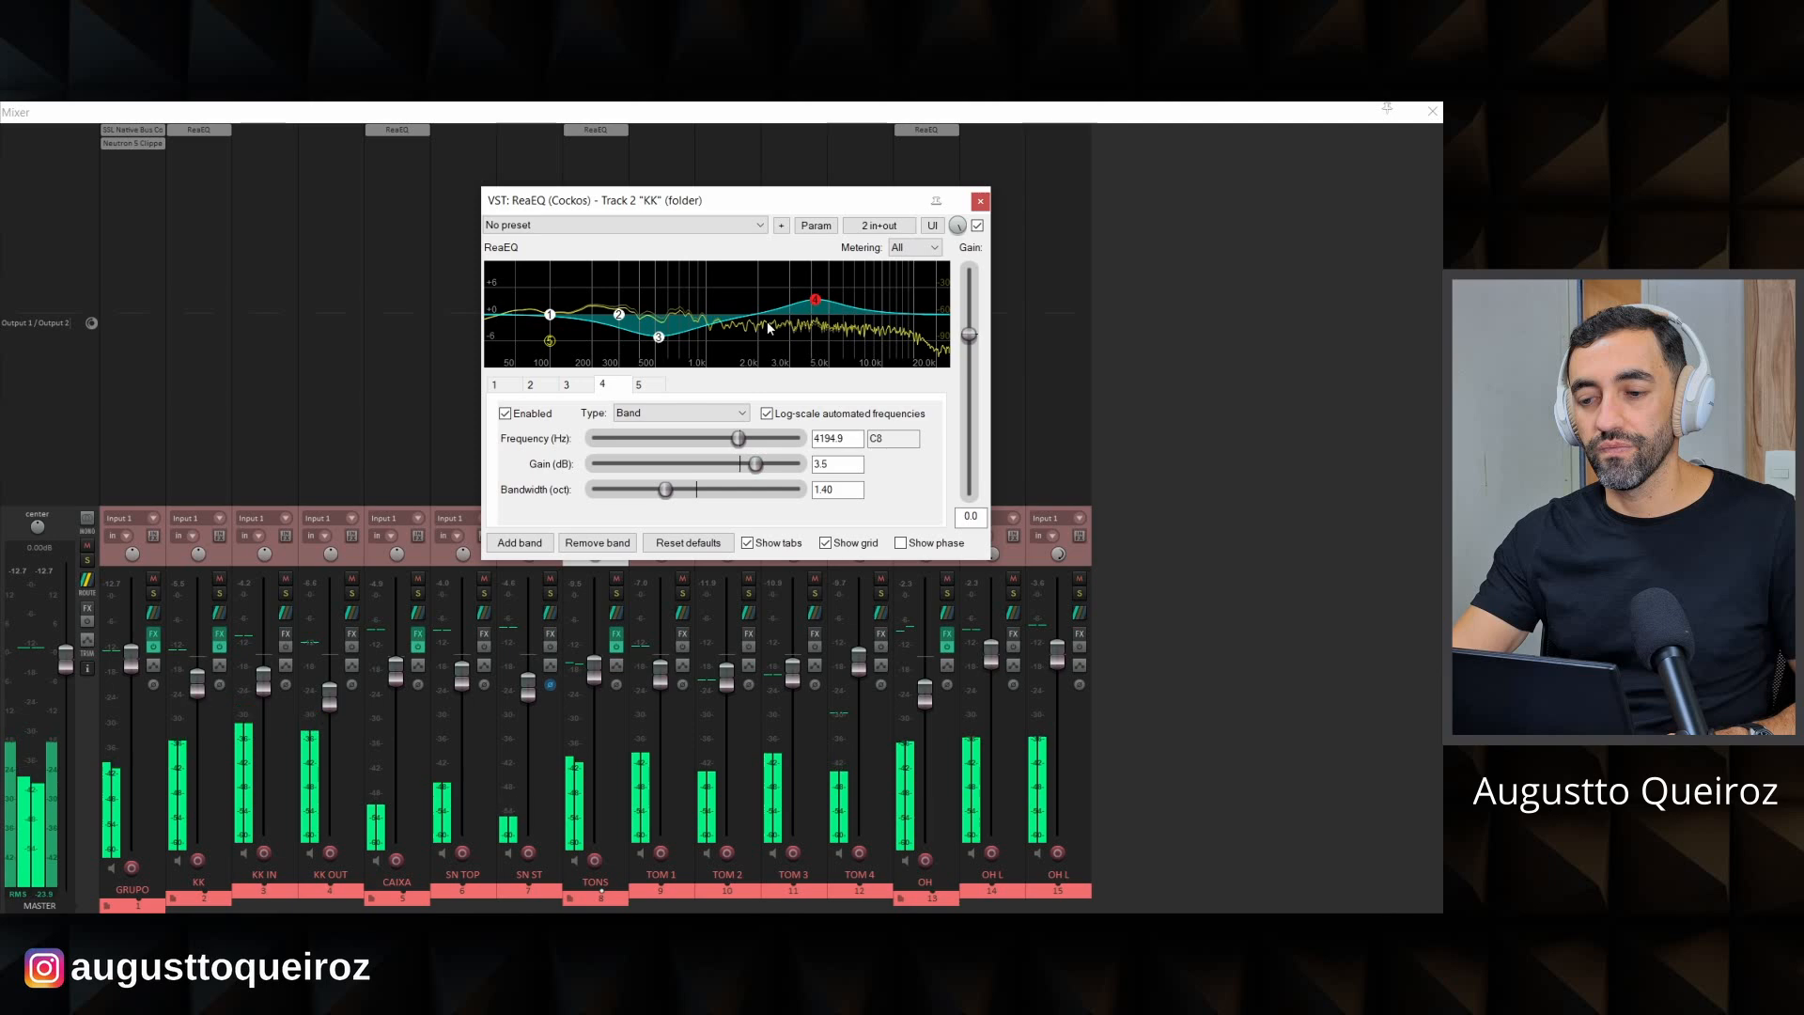
Compare the kick with the KK ReaEQ bypassed and active, and close the equalizer.
left_click(977, 226)
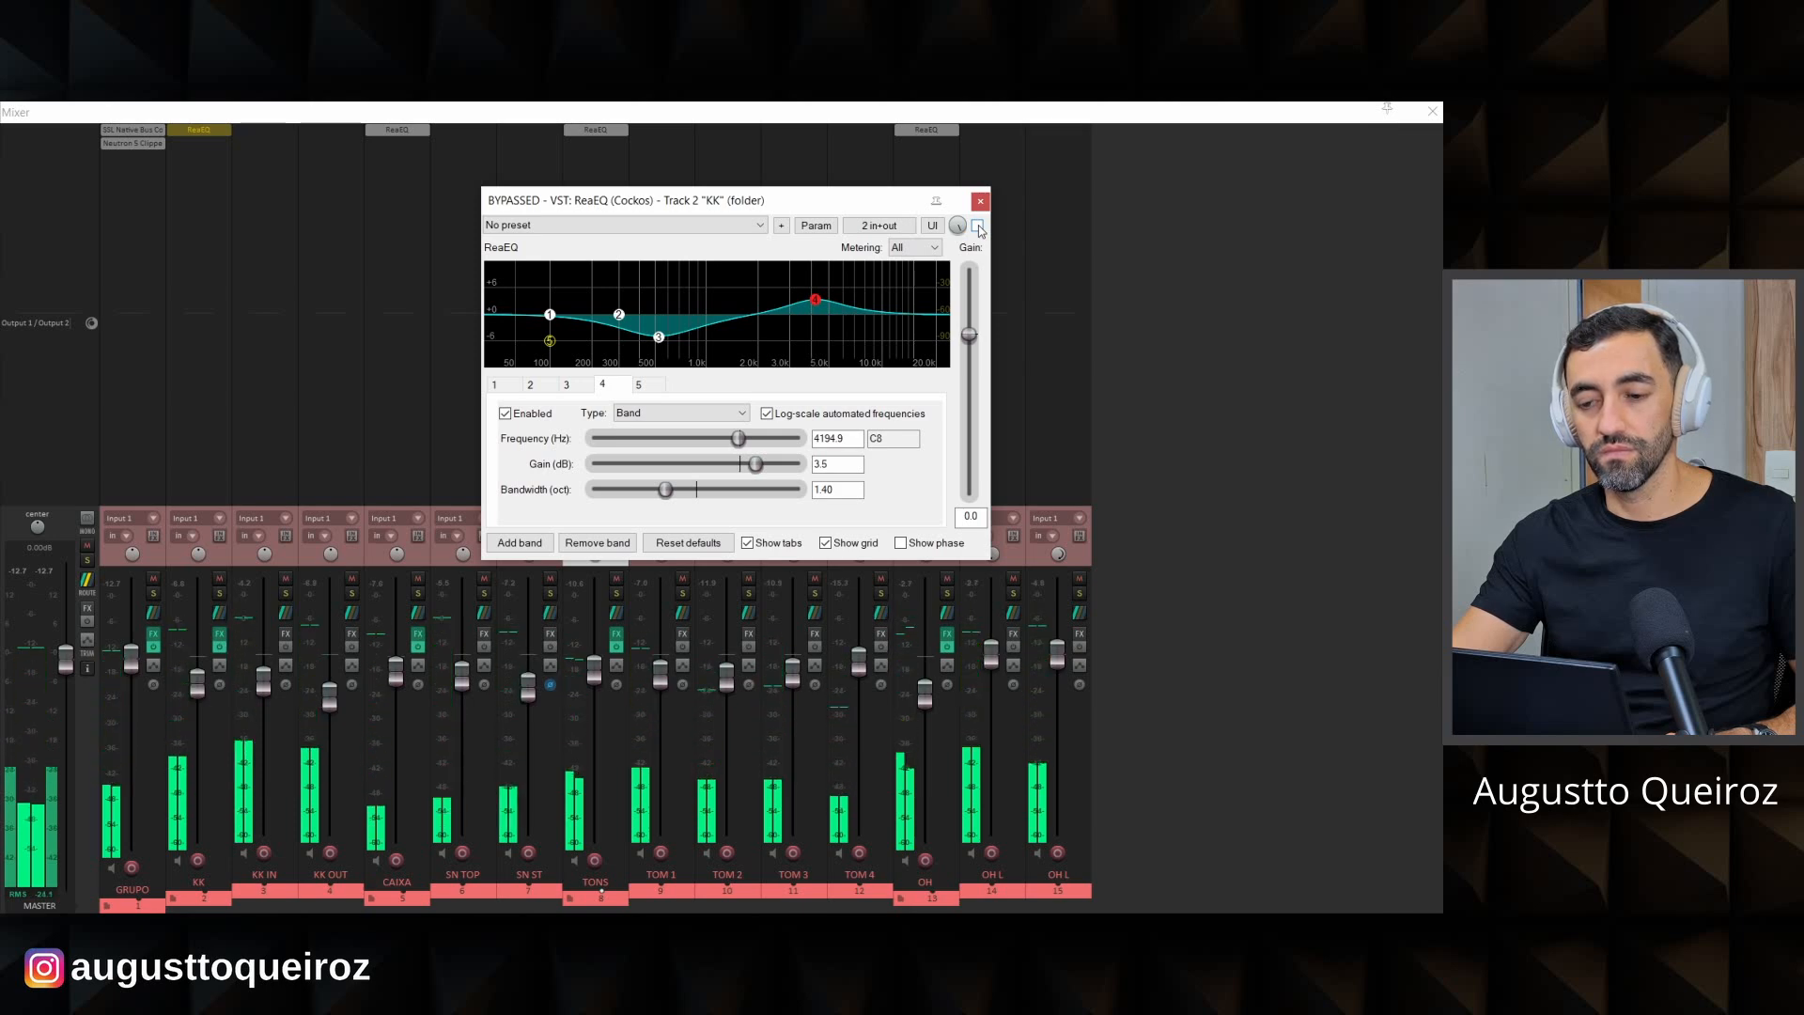
left_click(977, 225)
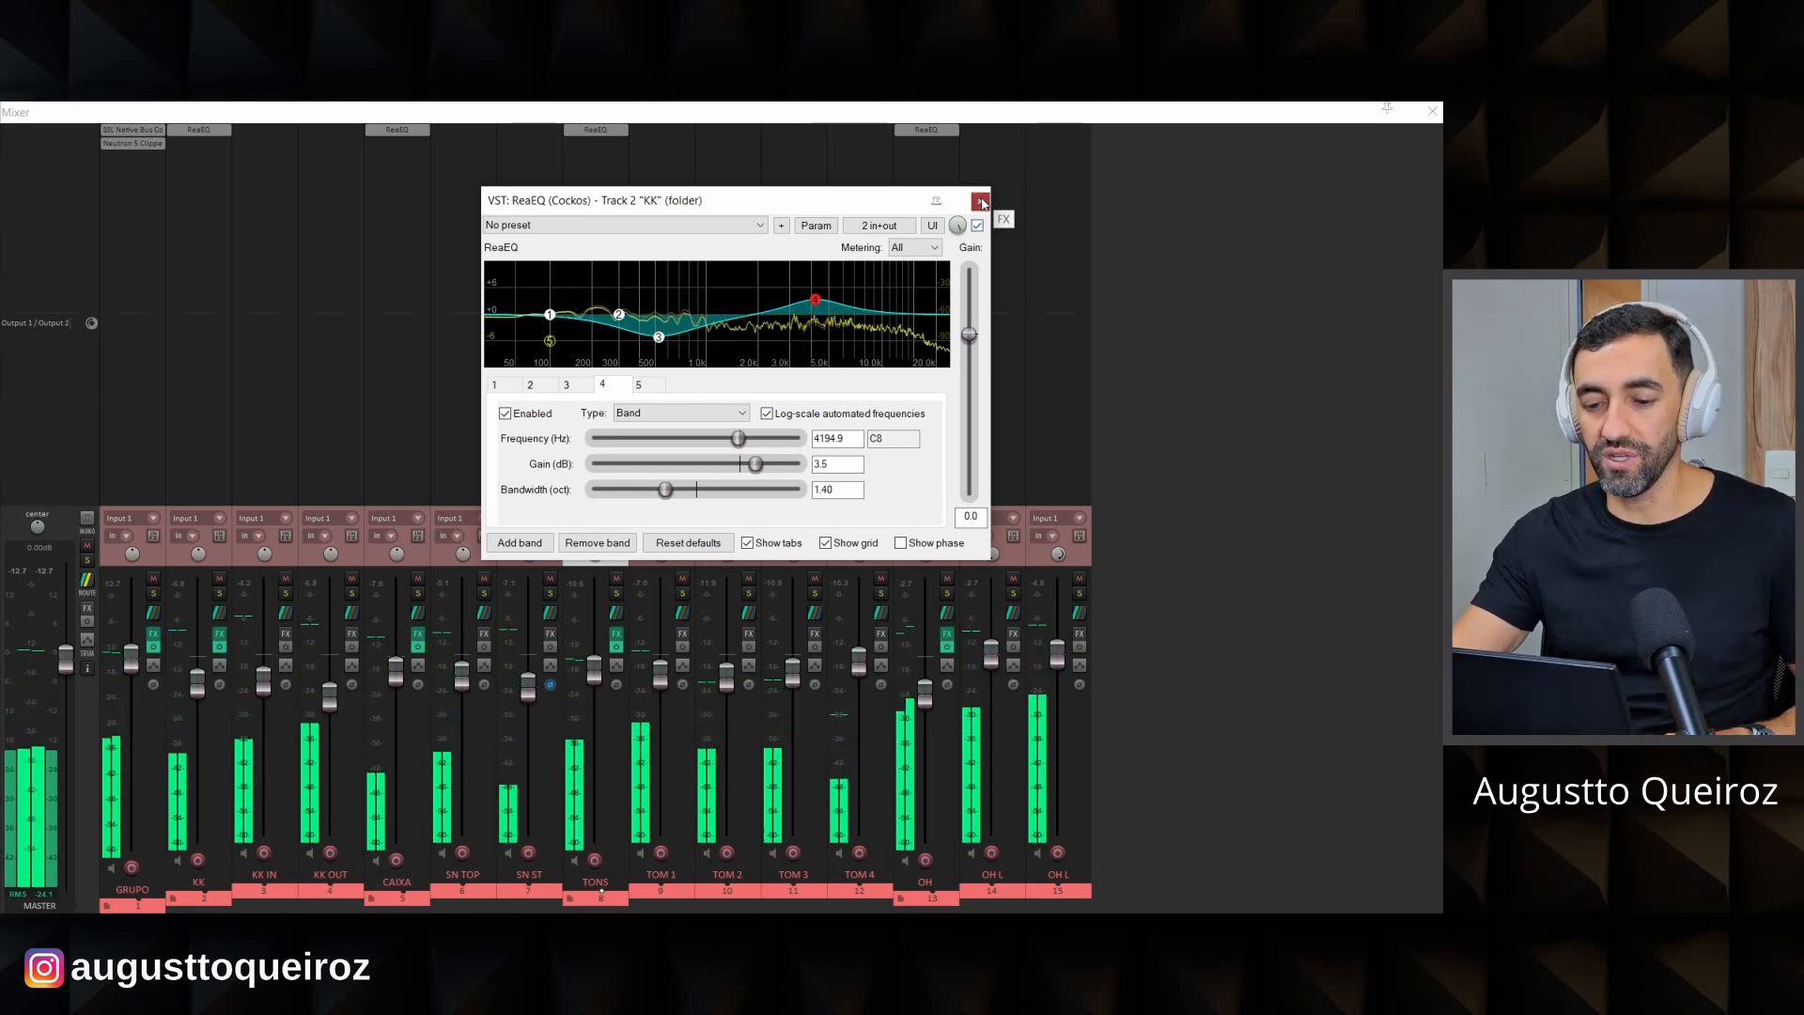
left_click(982, 199)
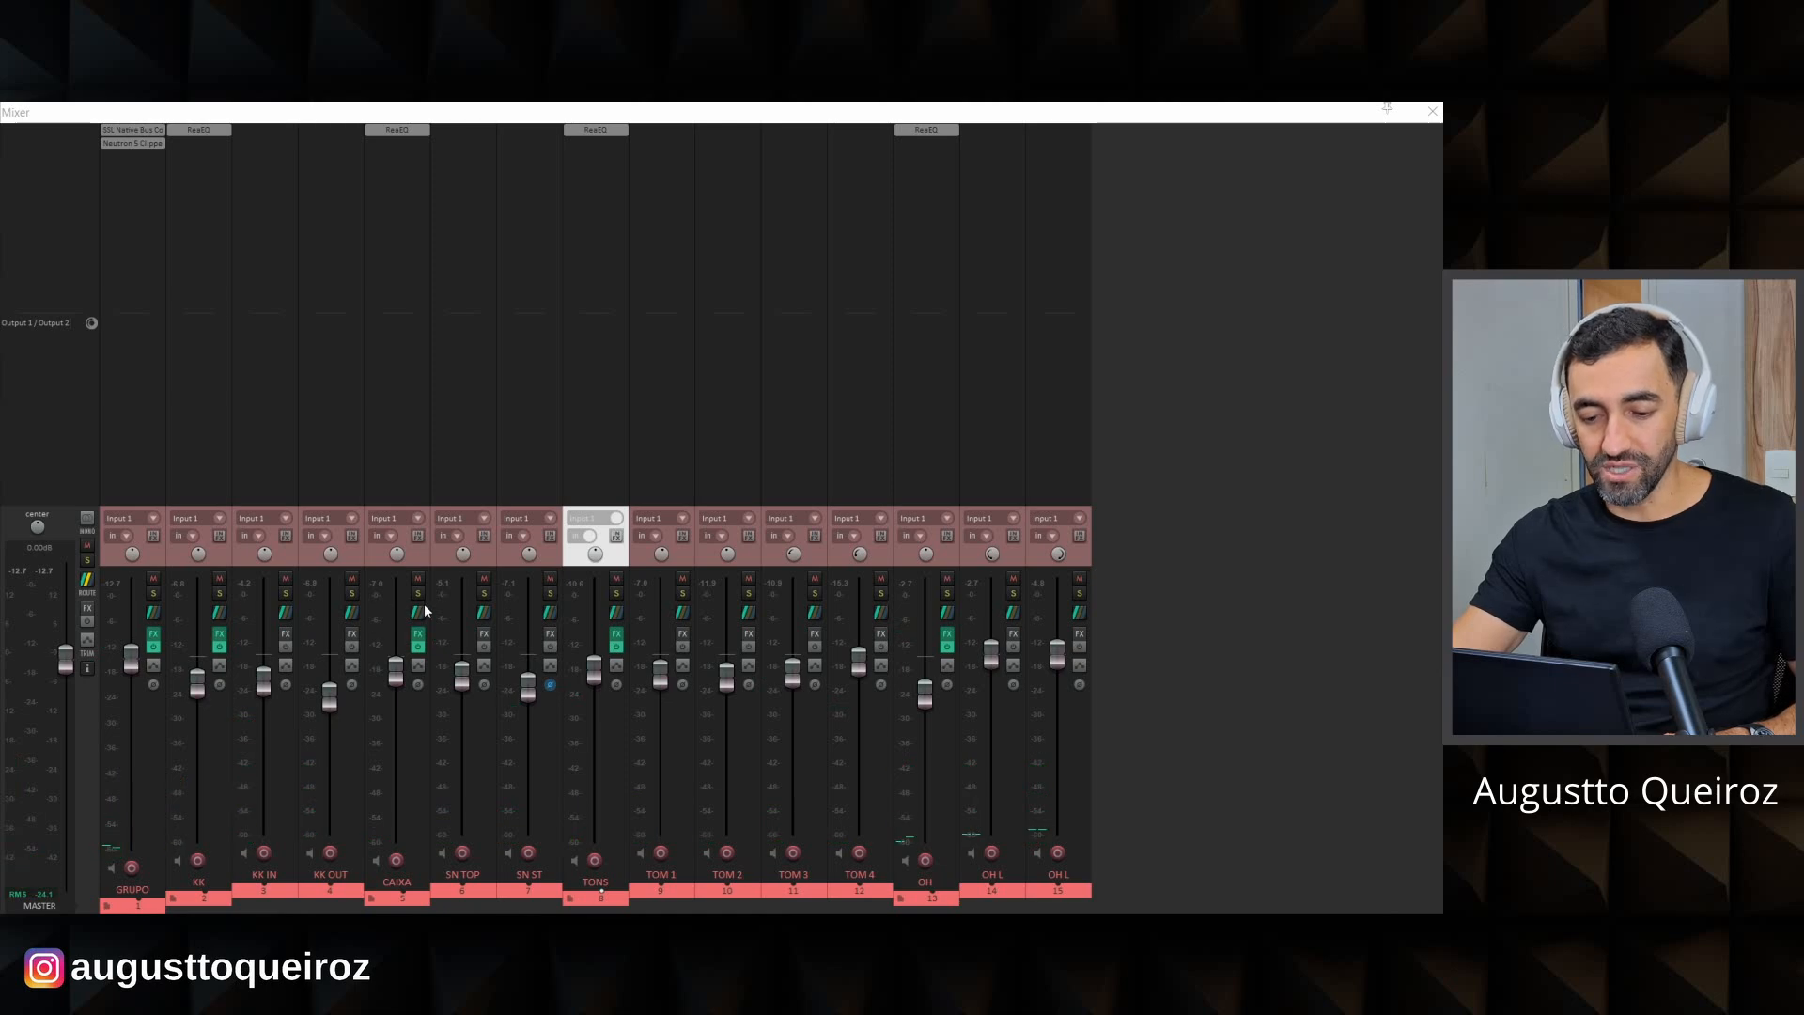
In the CAIXA folder's ReaEQ, enable the 100 Hz high-pass on band 5 and boost band 2 by 5.7 dB at 182.1 Hz.
left_click(381, 132)
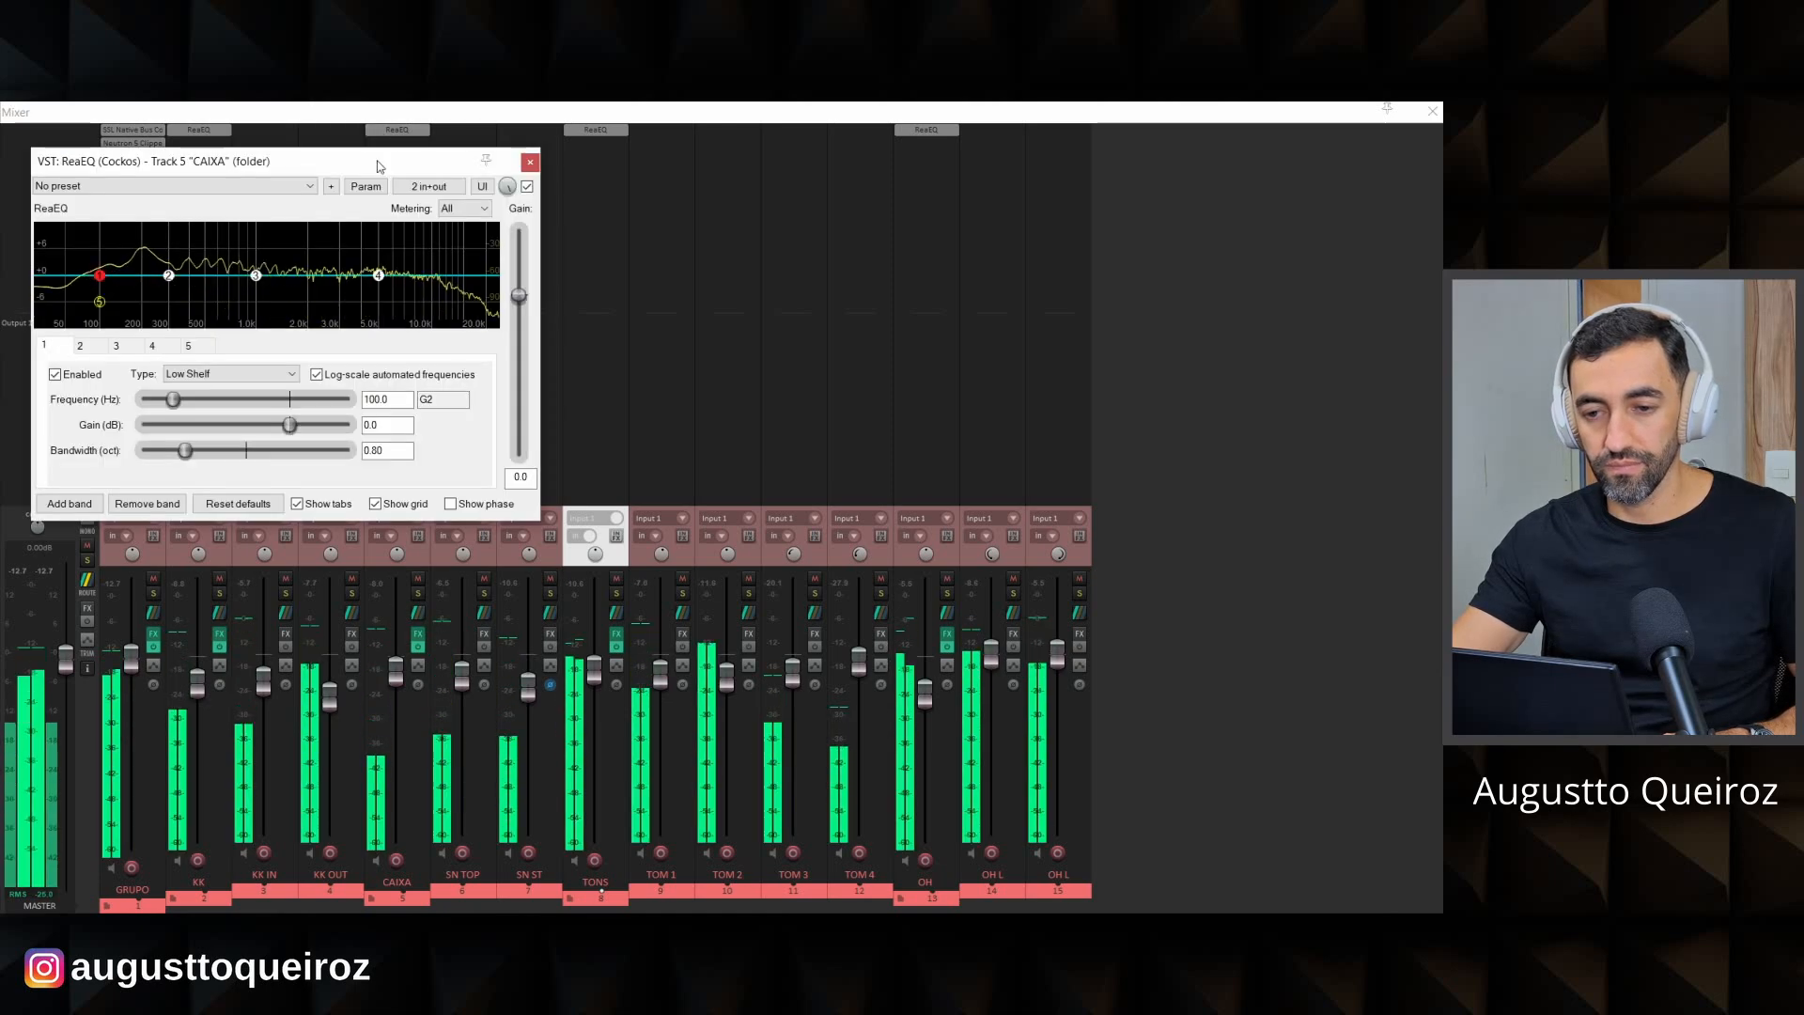
left_click_drag(336, 160, 866, 249)
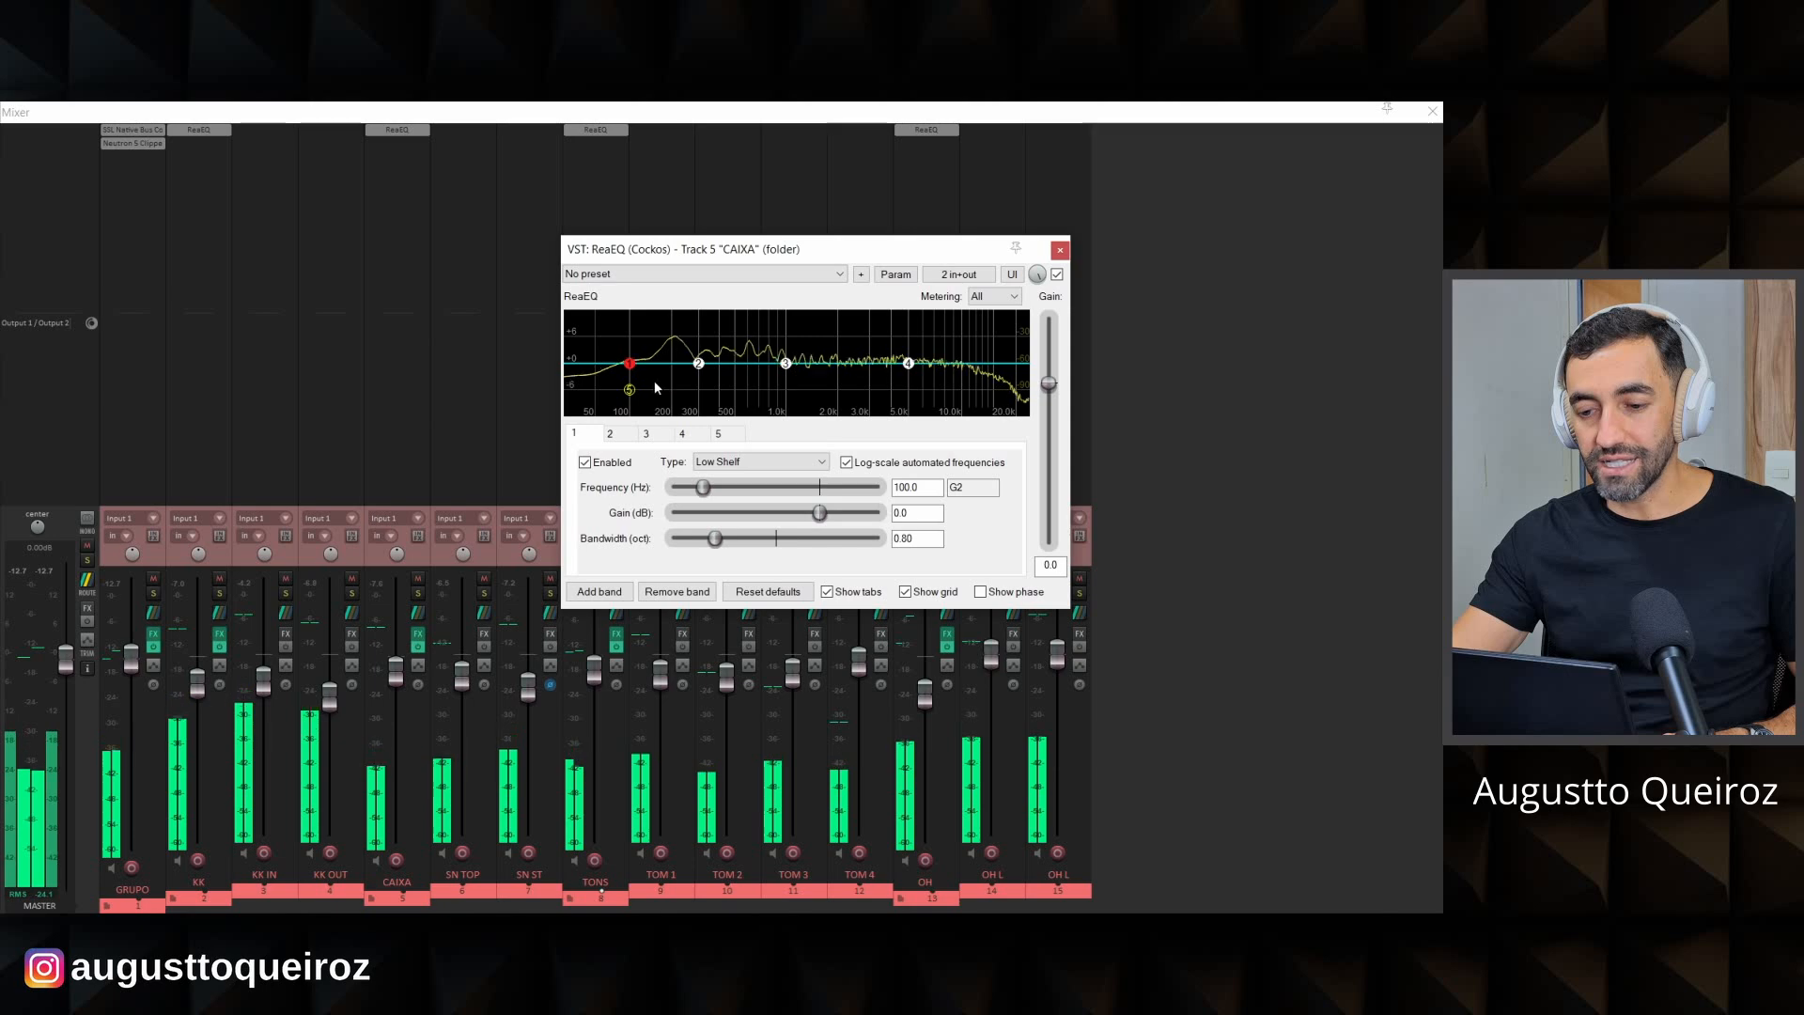
left_click(630, 391)
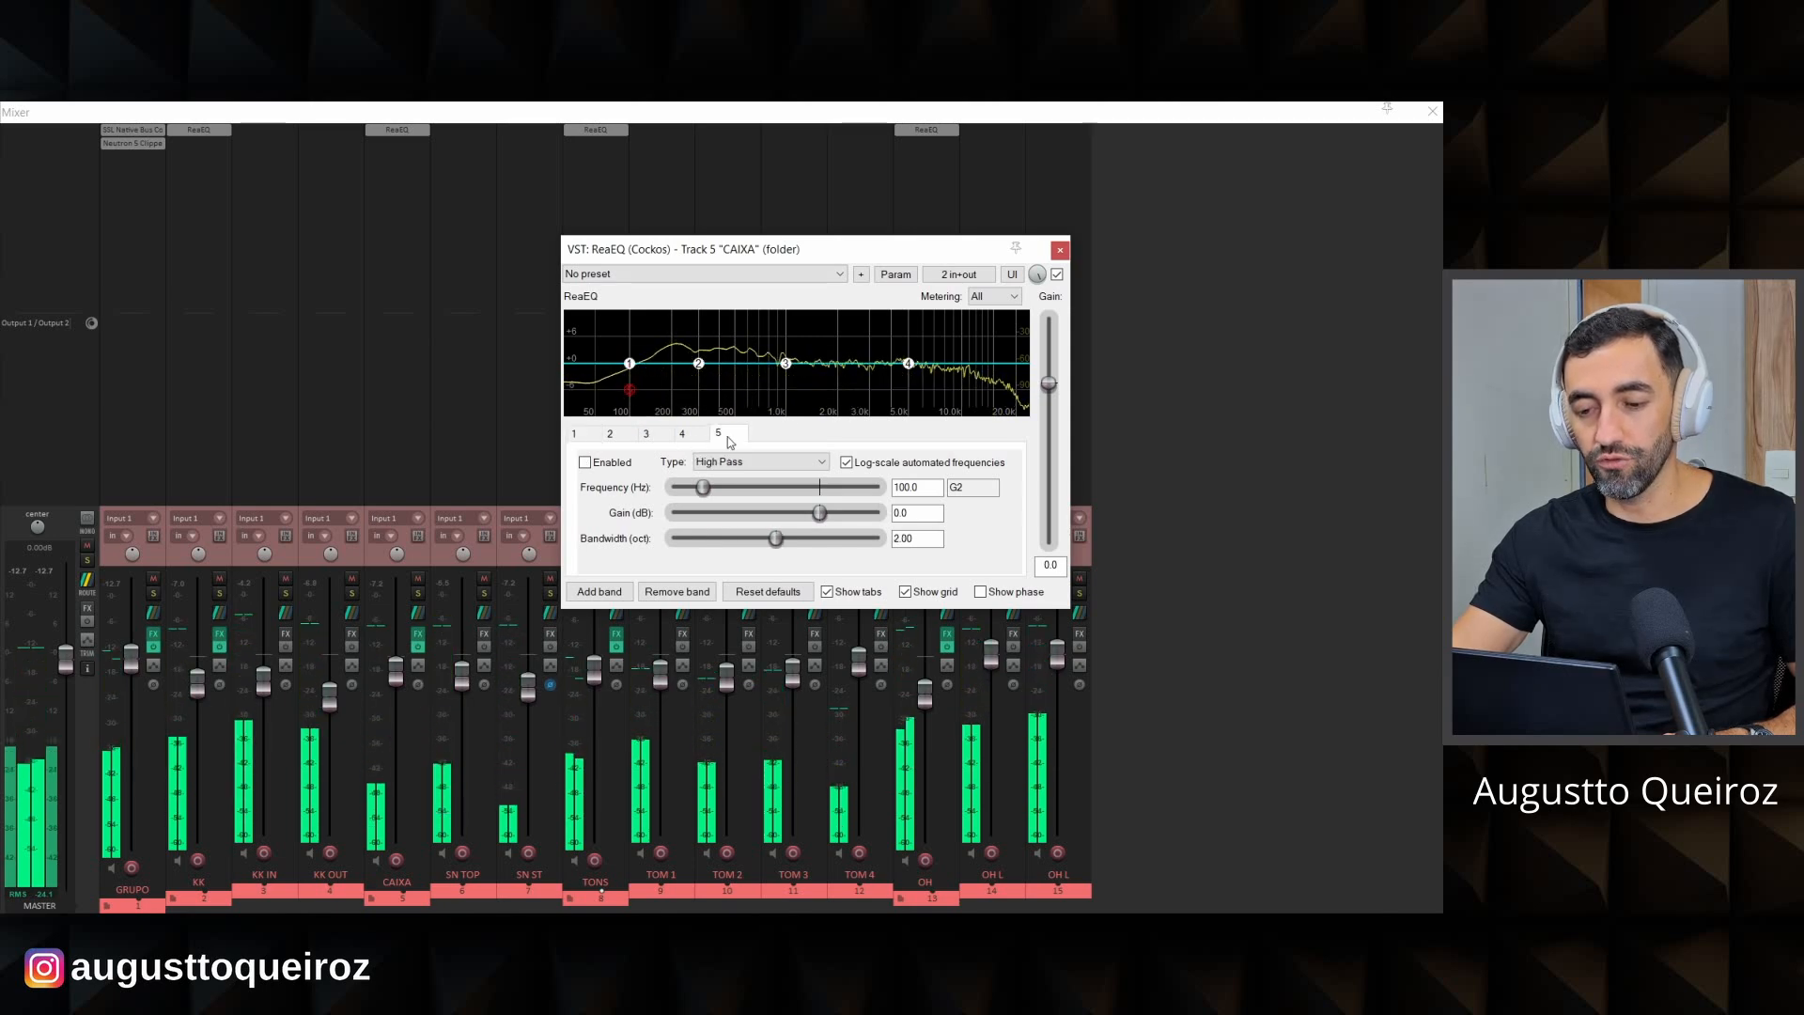
left_click(603, 466)
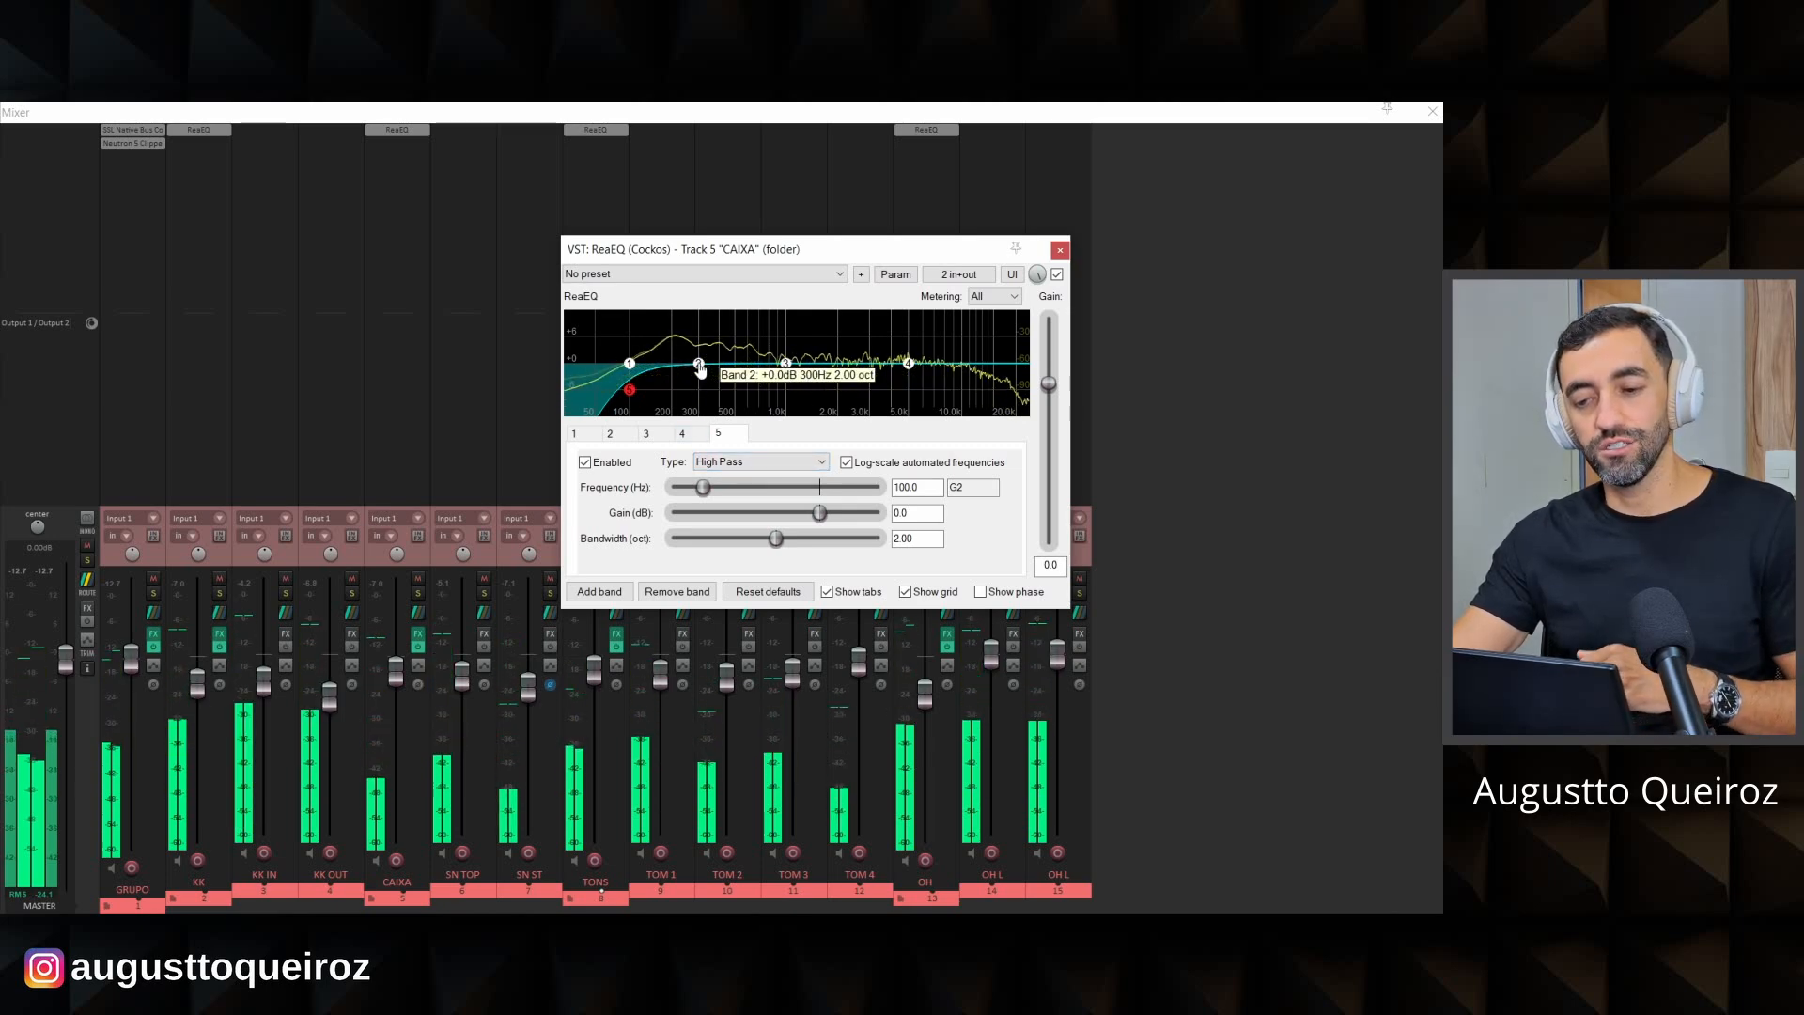
left_click_drag(700, 369, 667, 344)
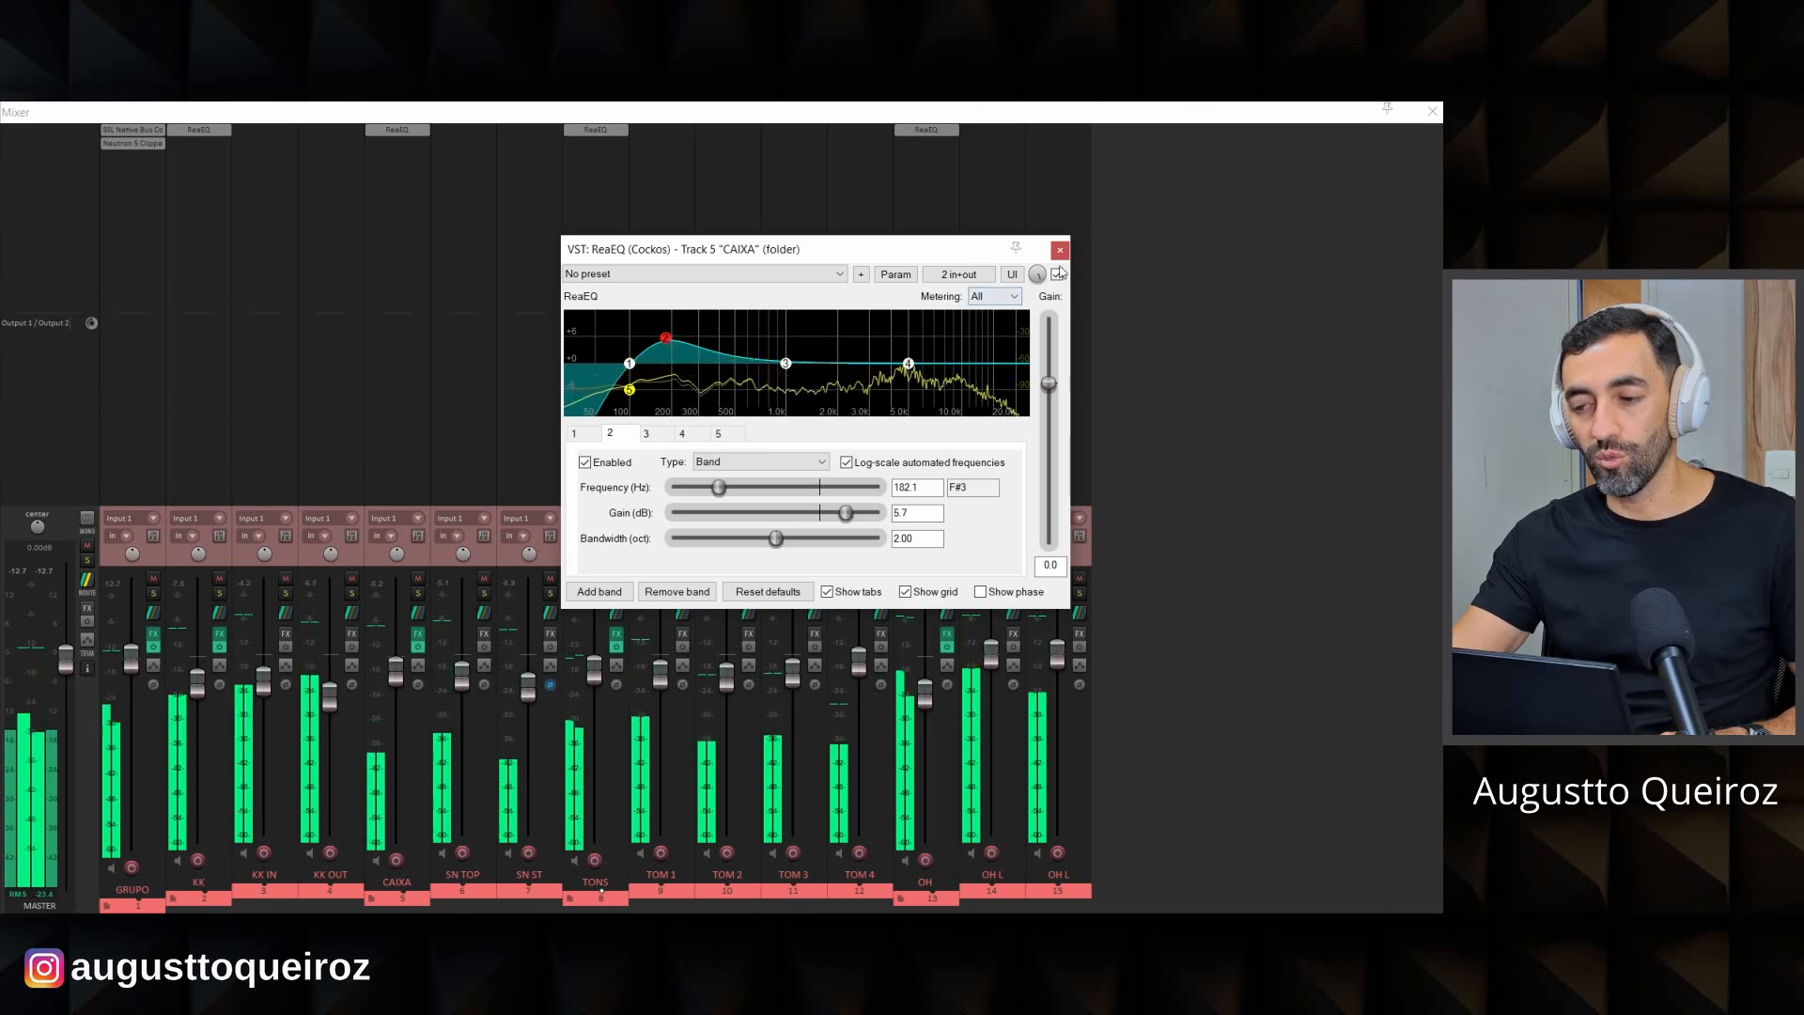
Compare the snare with the CAIXA ReaEQ bypassed and active, stop playback and close the equalizer.
left_click(1057, 274)
left_click(1056, 274)
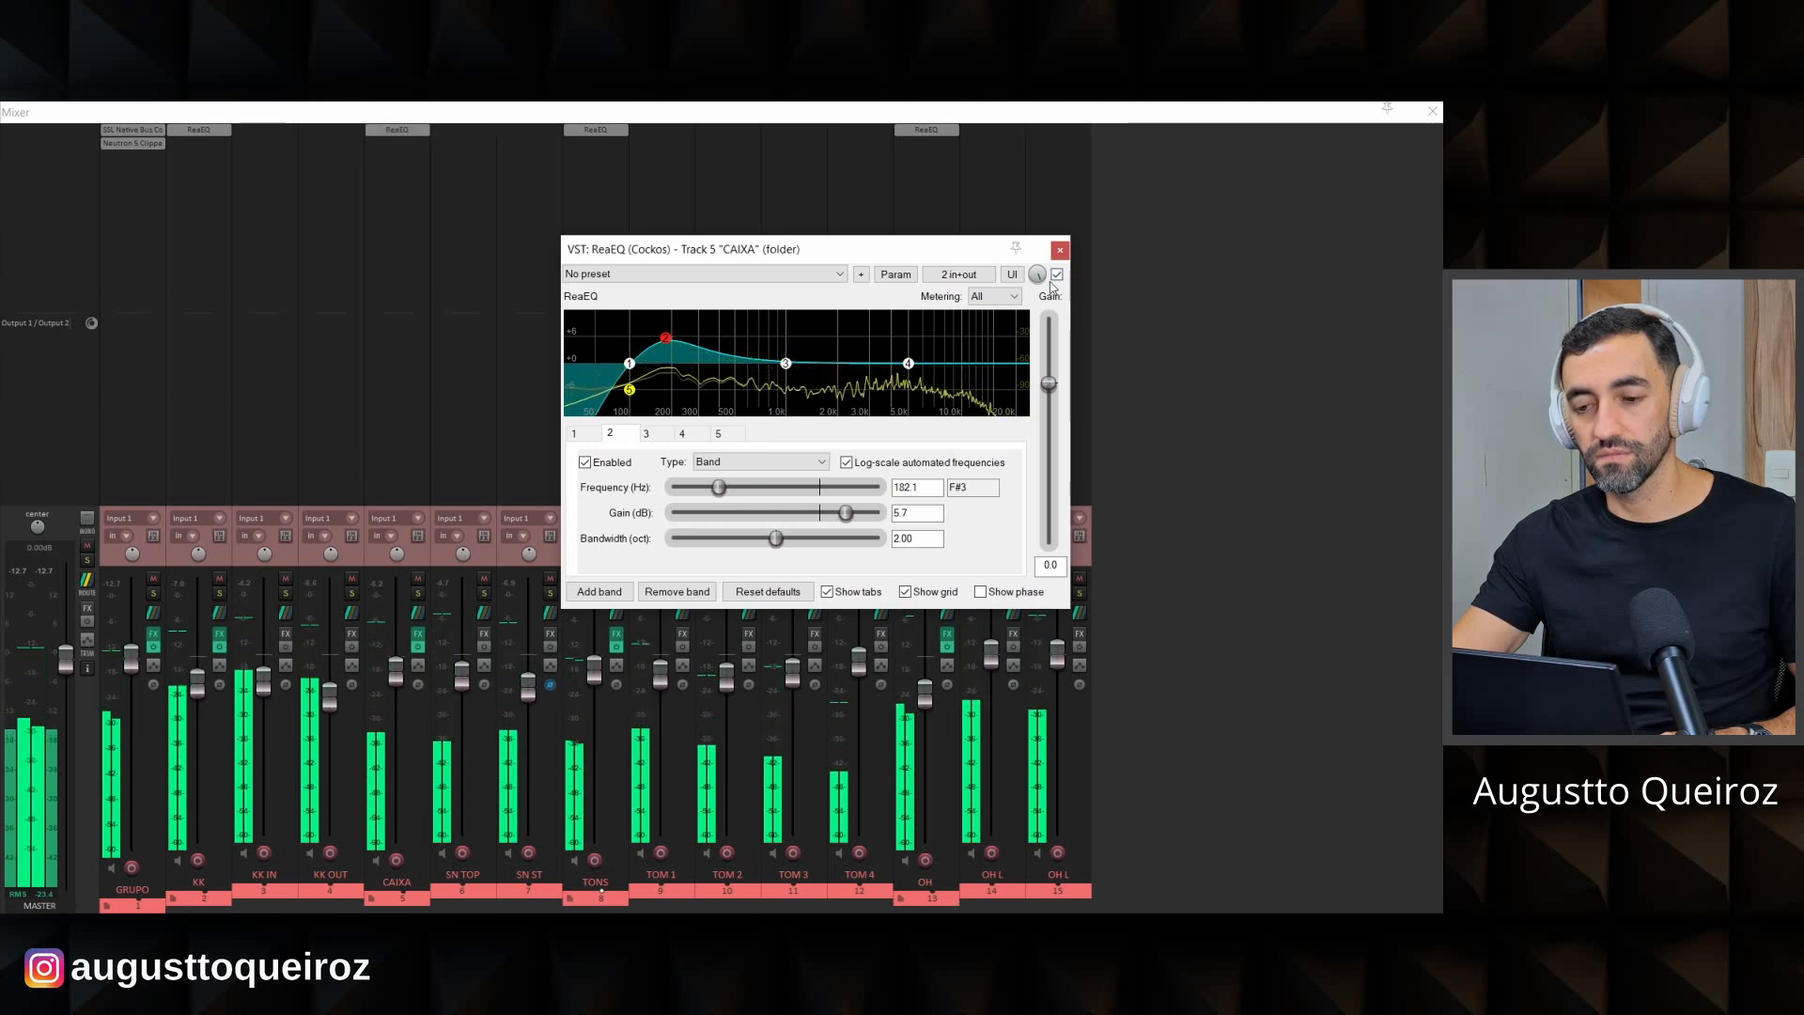
key("space")
left_click(1058, 250)
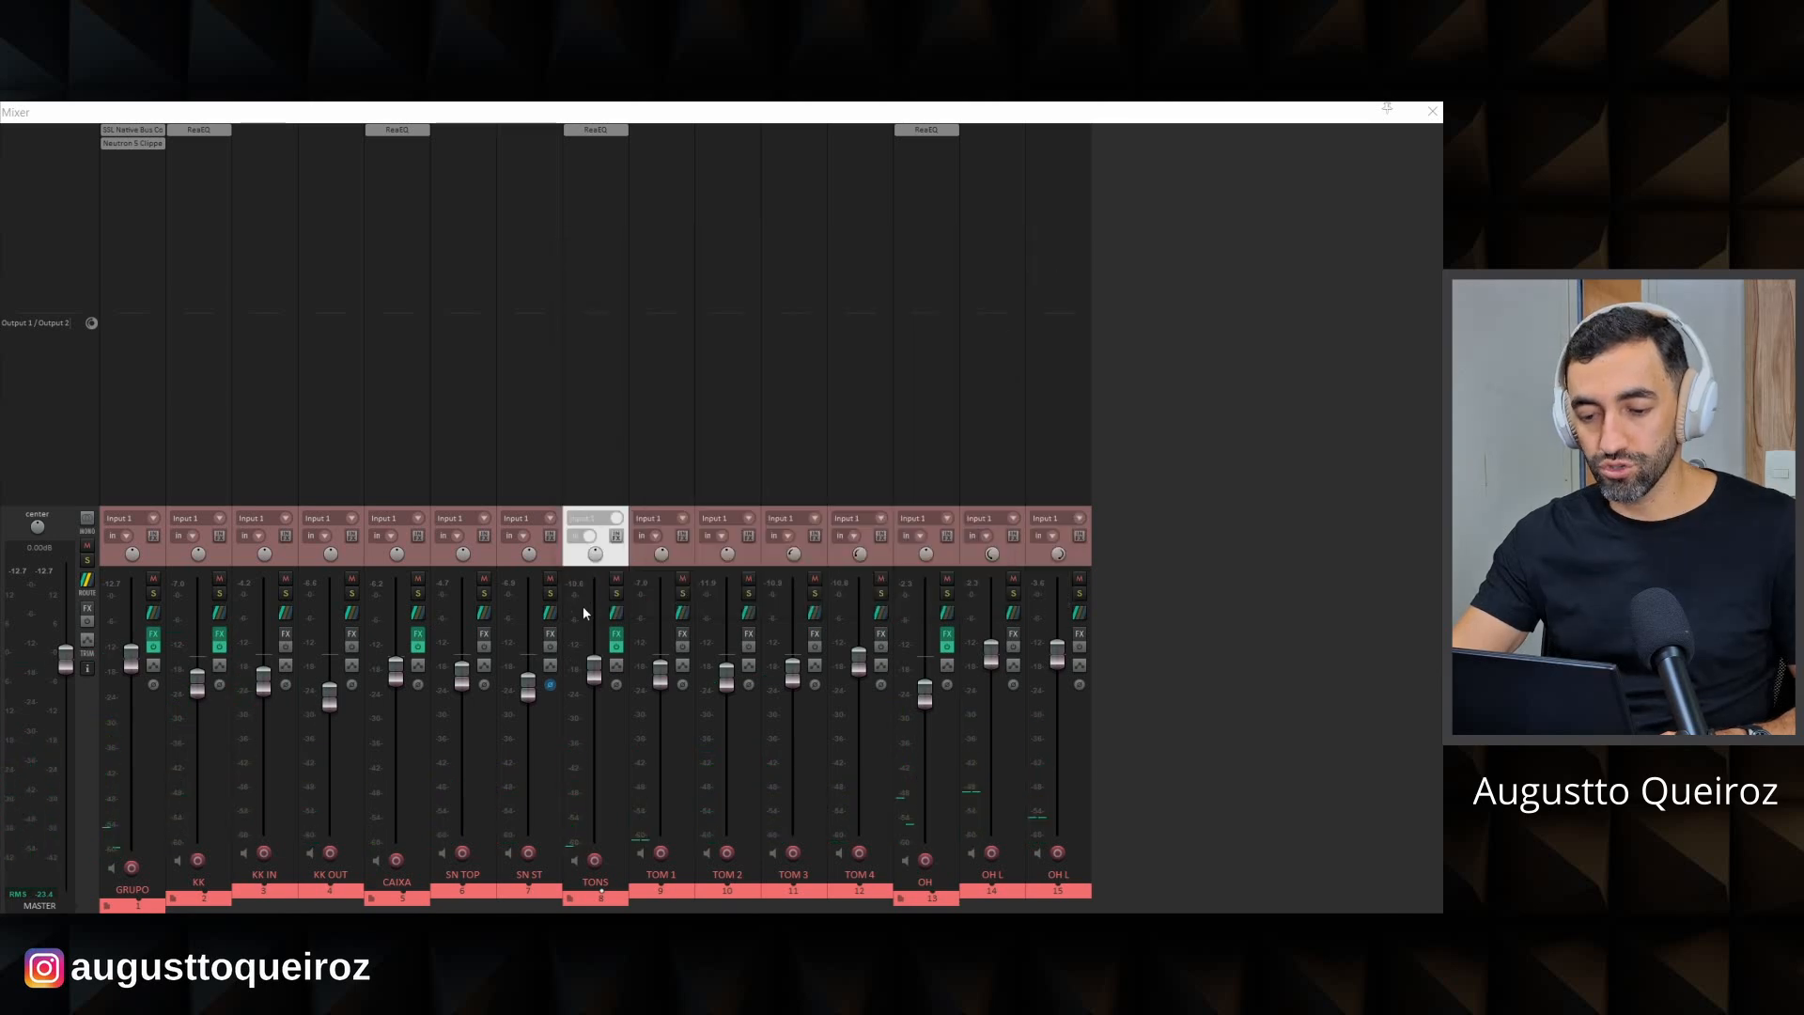
Open the TONS folder's ReaEQ and make a time selection over the tom fills near the song's end, from about bar 67 to 71.
left_click(585, 131)
key("ctrl+m")
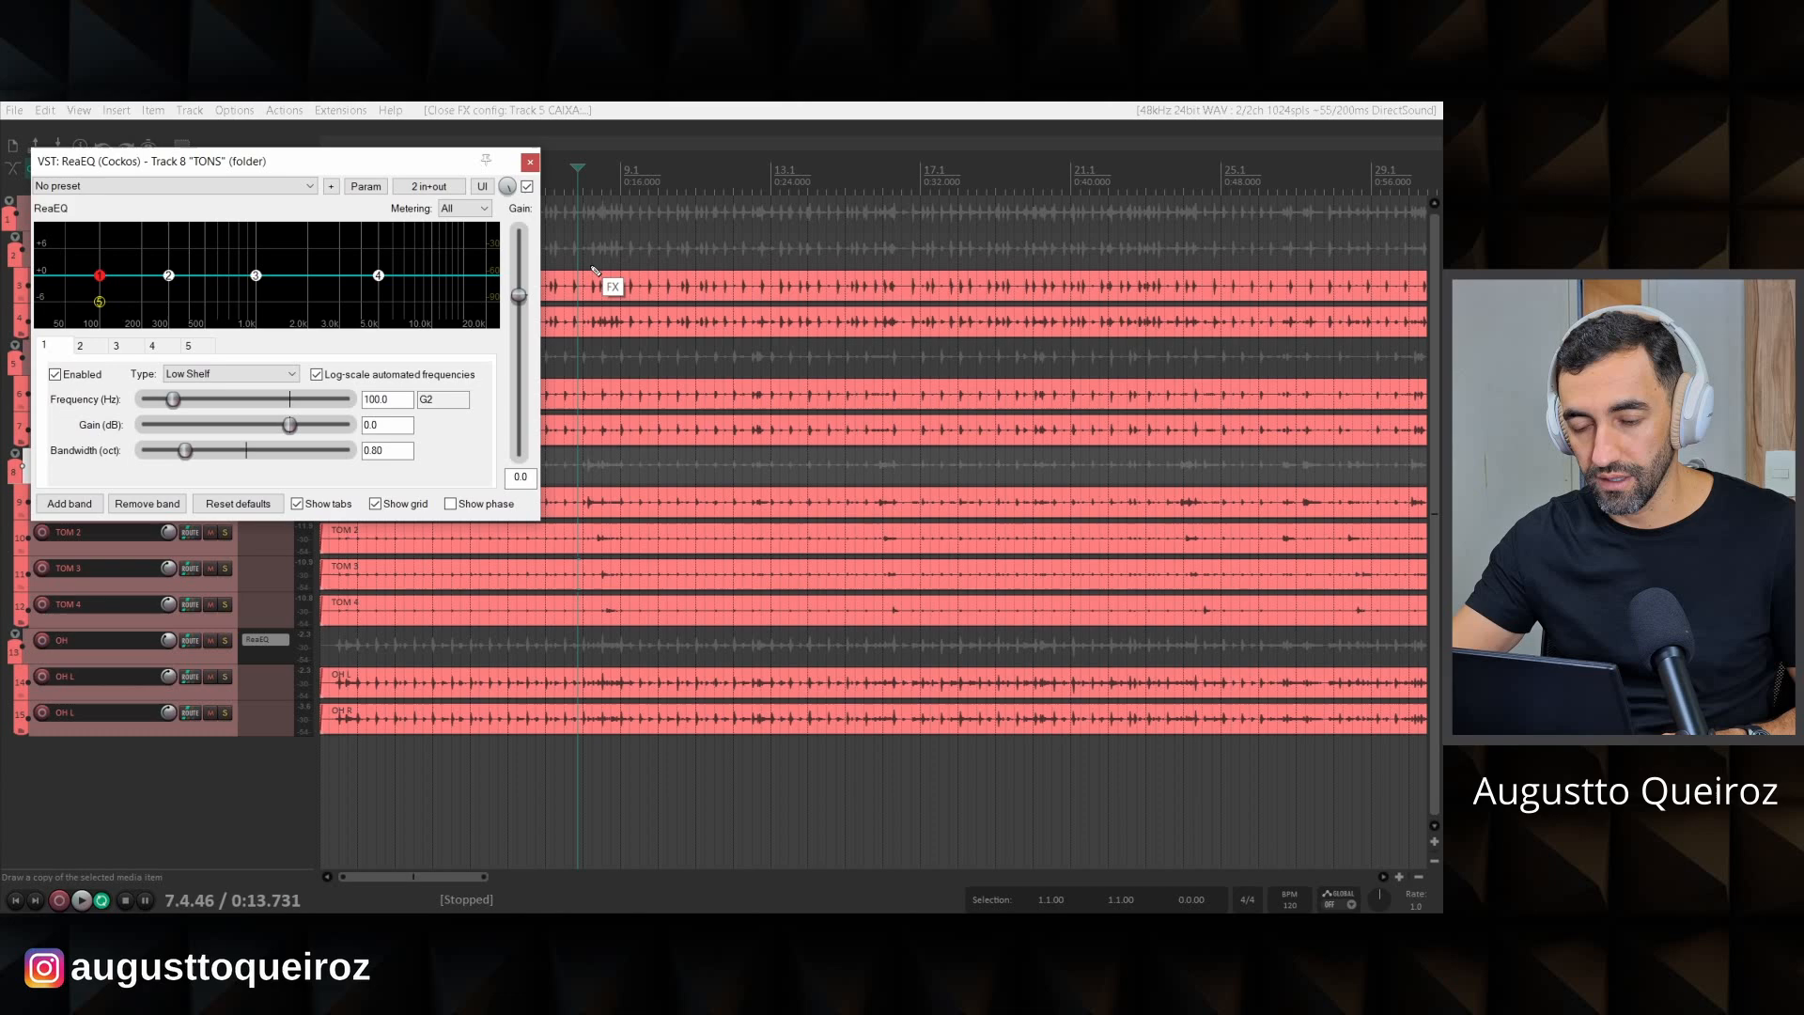
scroll(955, 455, "down", 6)
scroll(955, 455, "up", 1)
left_click(789, 473)
scroll(789, 473, "up", 5)
left_click_drag(742, 498, 944, 553)
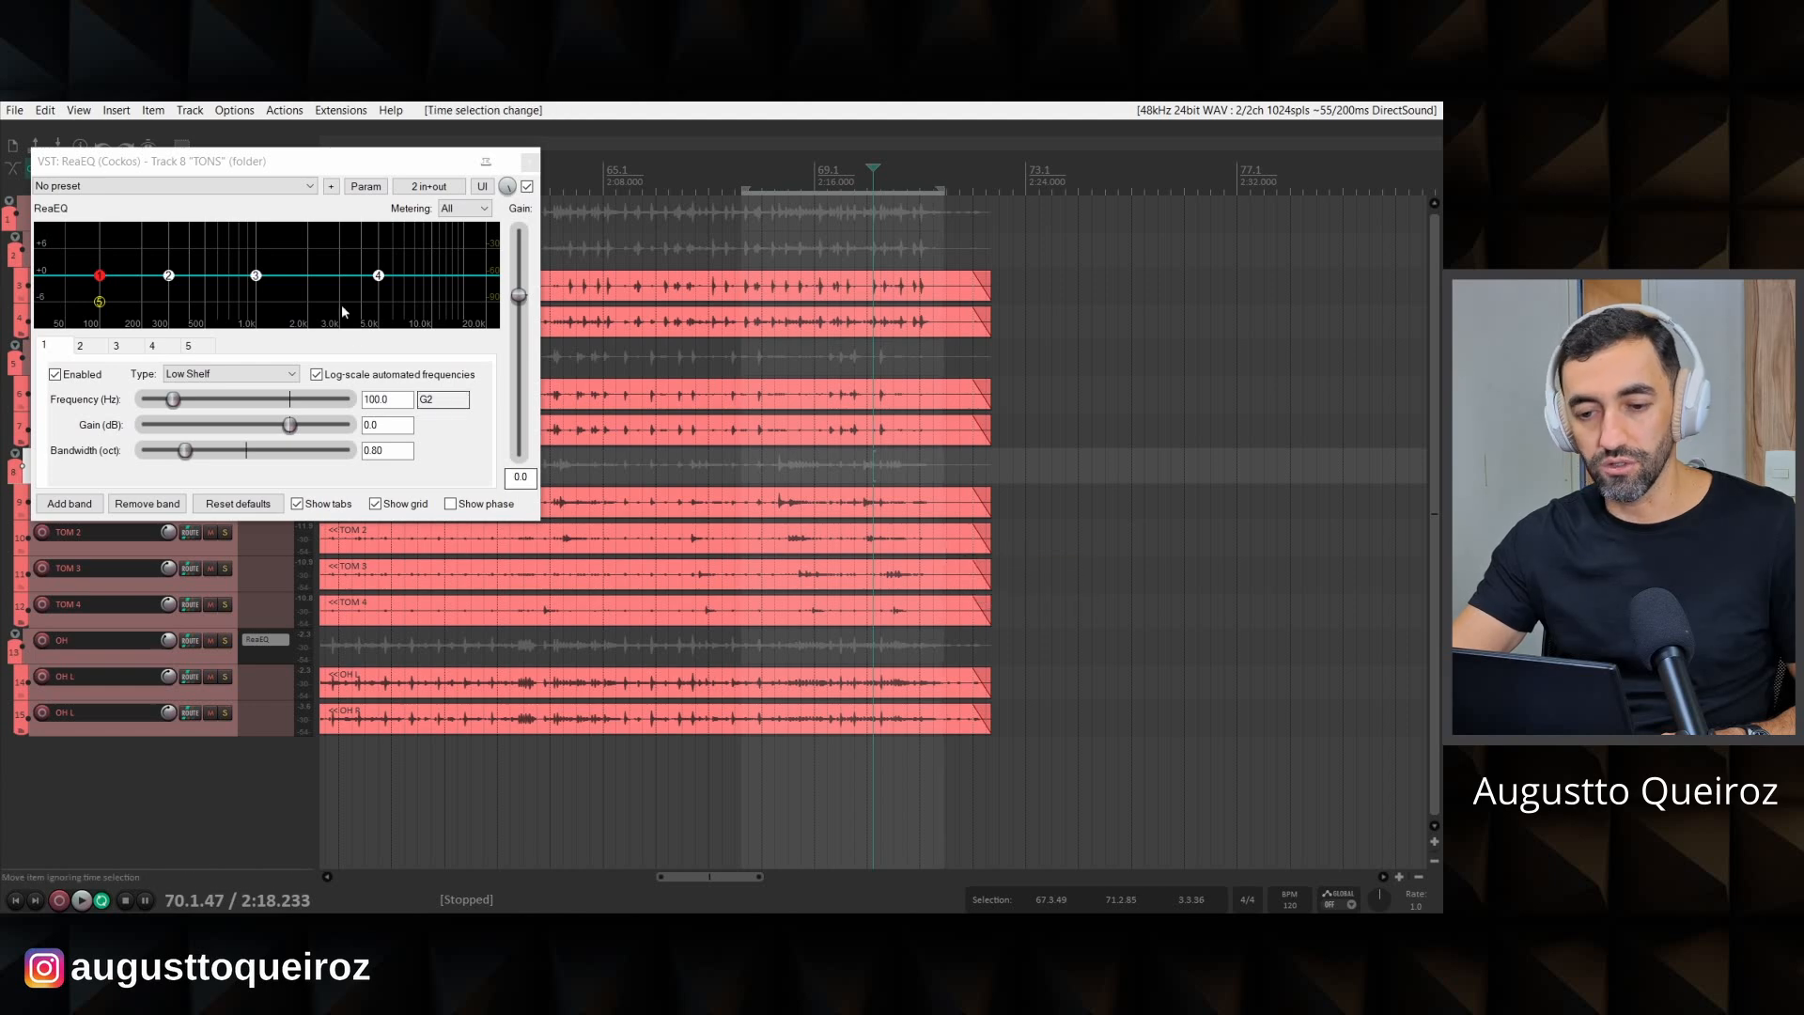
left_click_drag(366, 161, 511, 272)
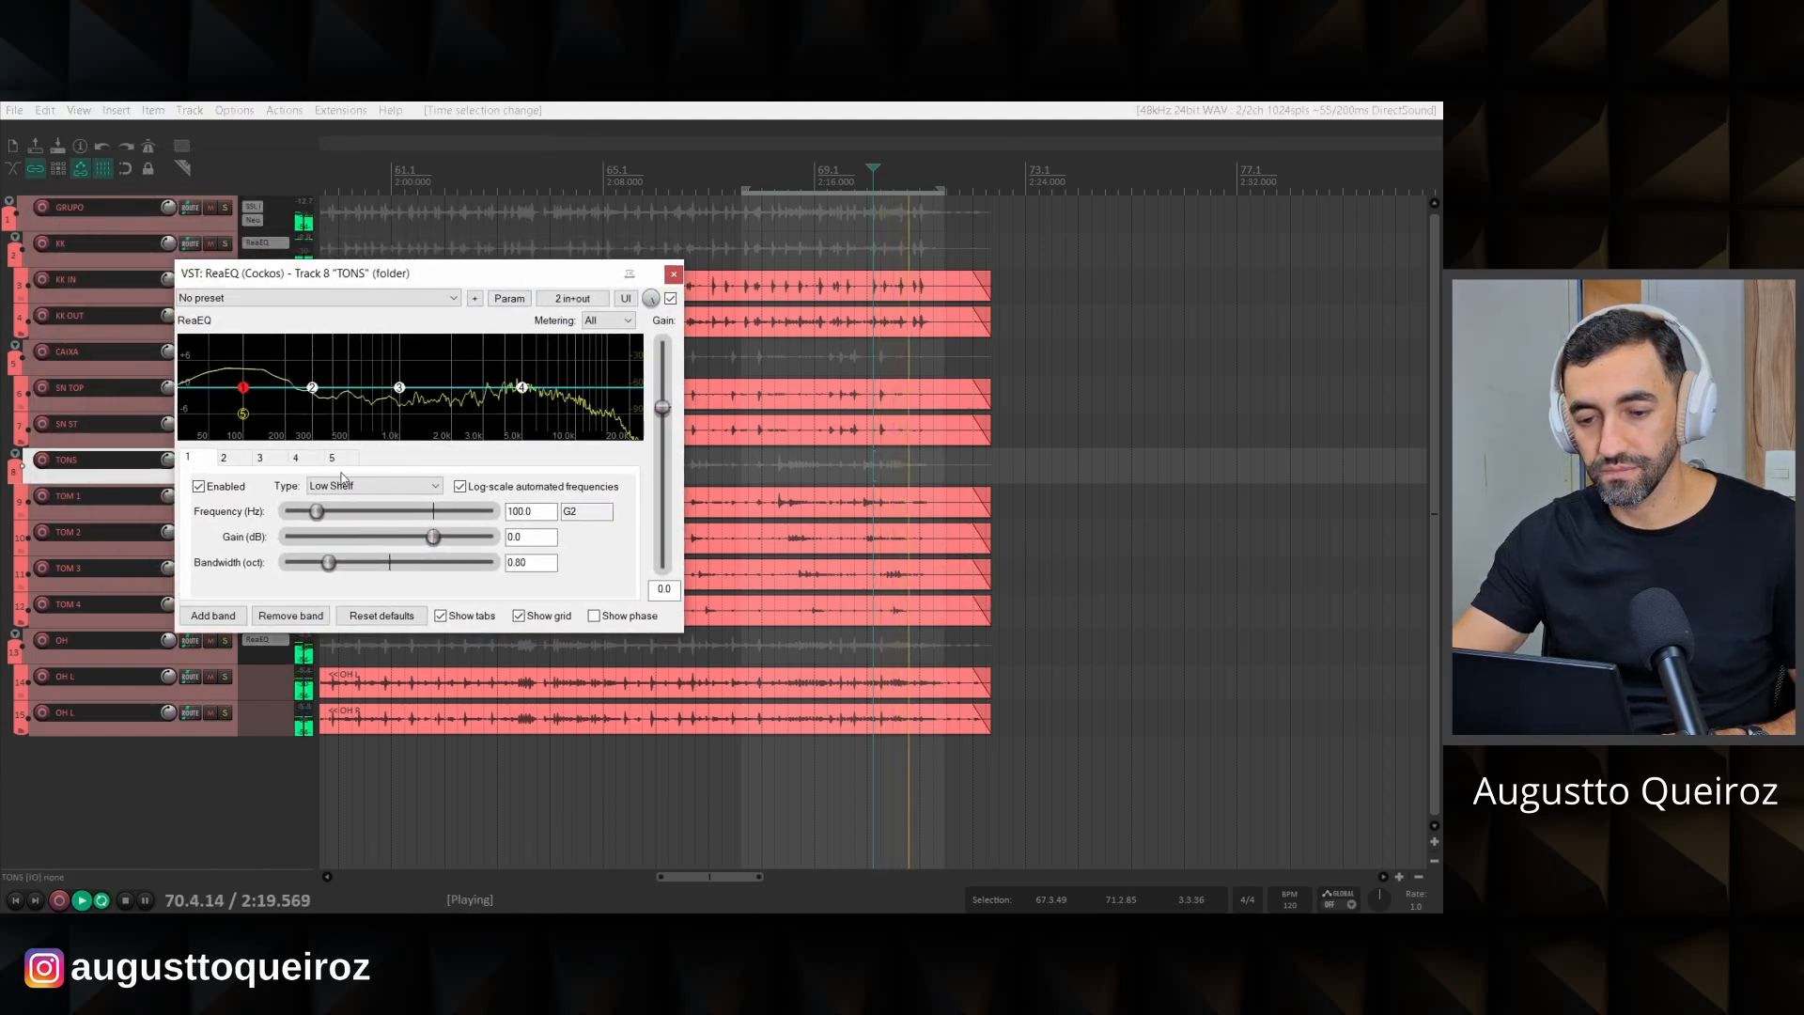
Enable the high-pass on band 5 of the TONS ReaEQ and set its frequency to 40 Hz.
left_click(327, 459)
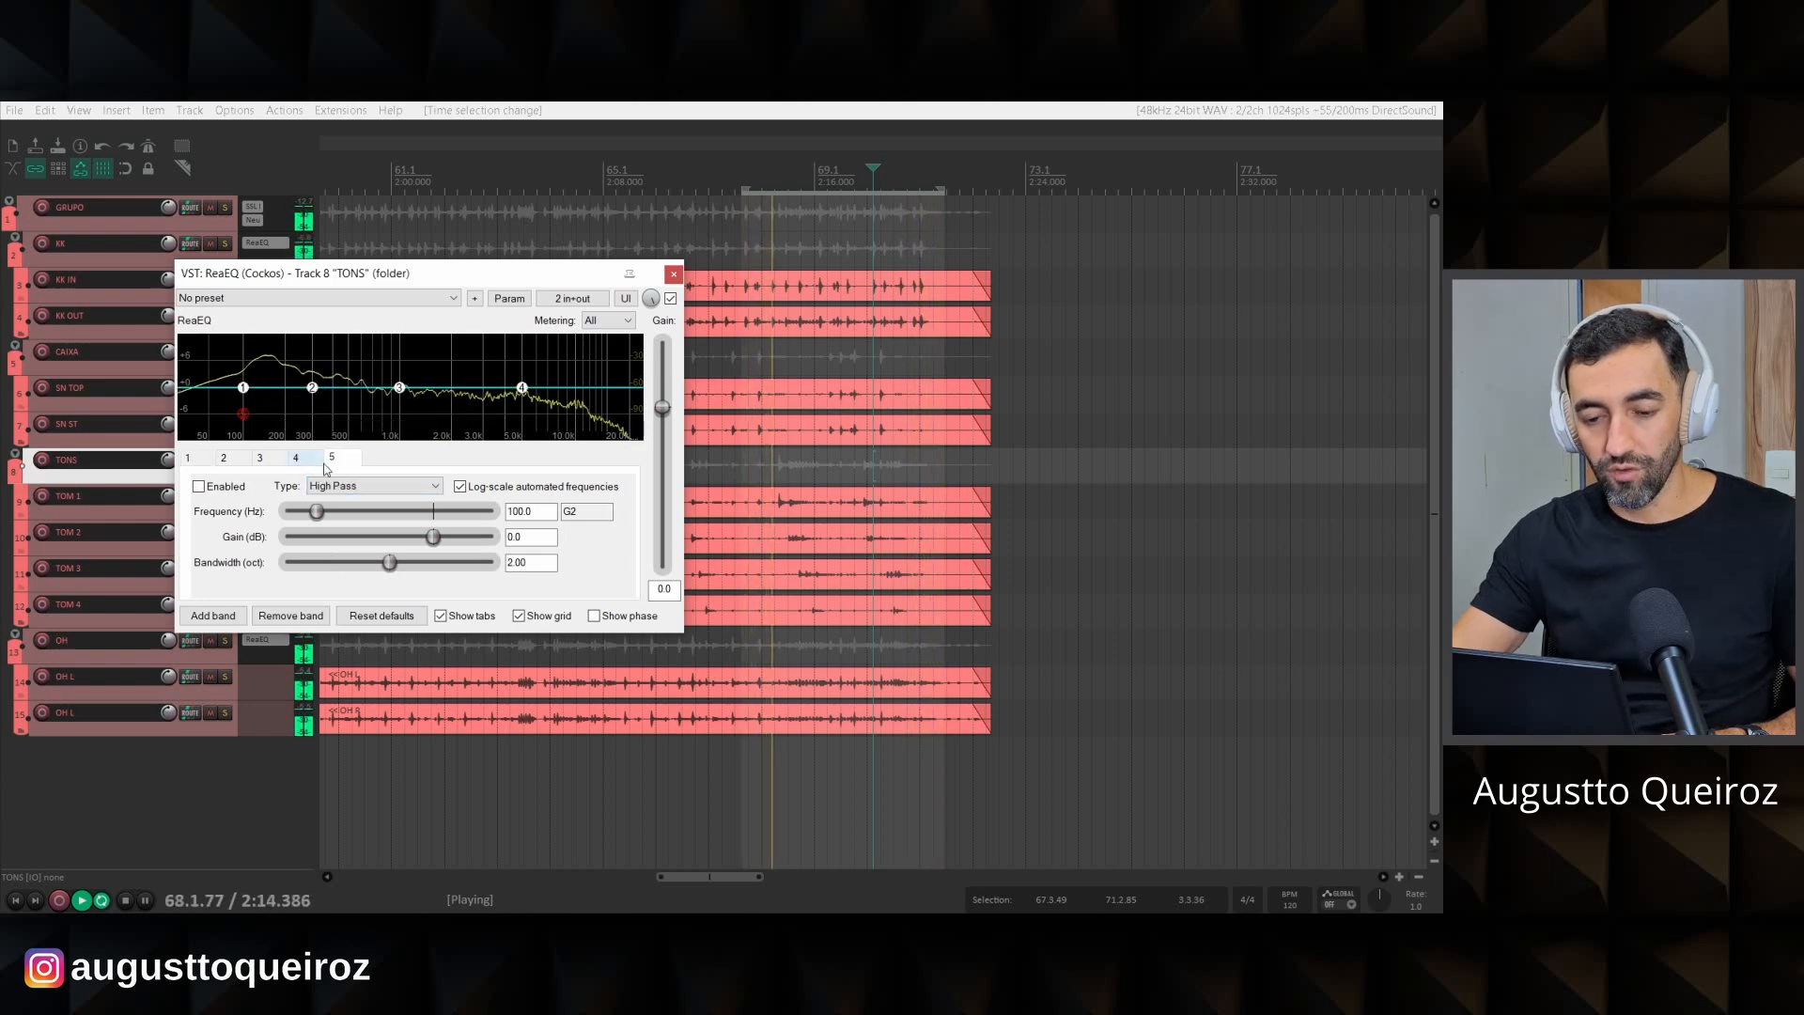
left_click(199, 487)
left_click_drag(315, 512, 294, 518)
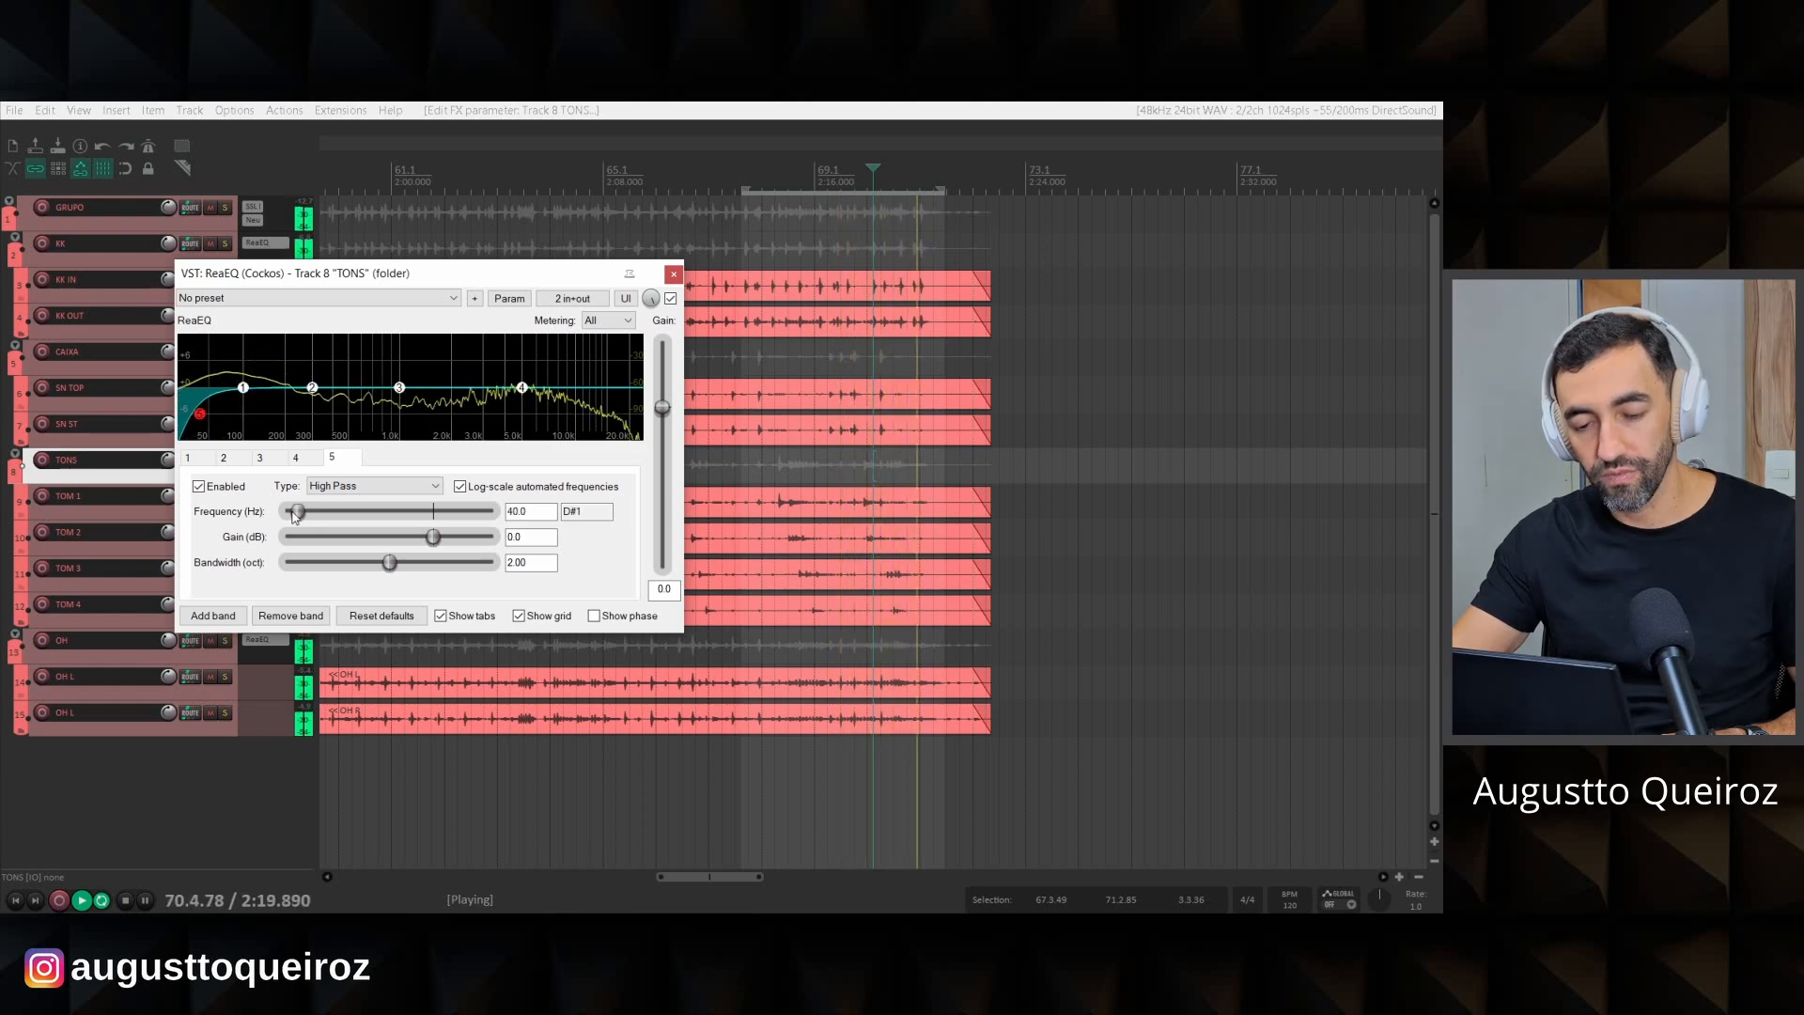
In the TONS ReaEQ, boost band 2 by 4.6 dB at 126.6 Hz with 2.60-octave bandwidth and cut the band 4 high shelf 5.9 dB at 3956.5 Hz.
left_click_drag(313, 392, 268, 371)
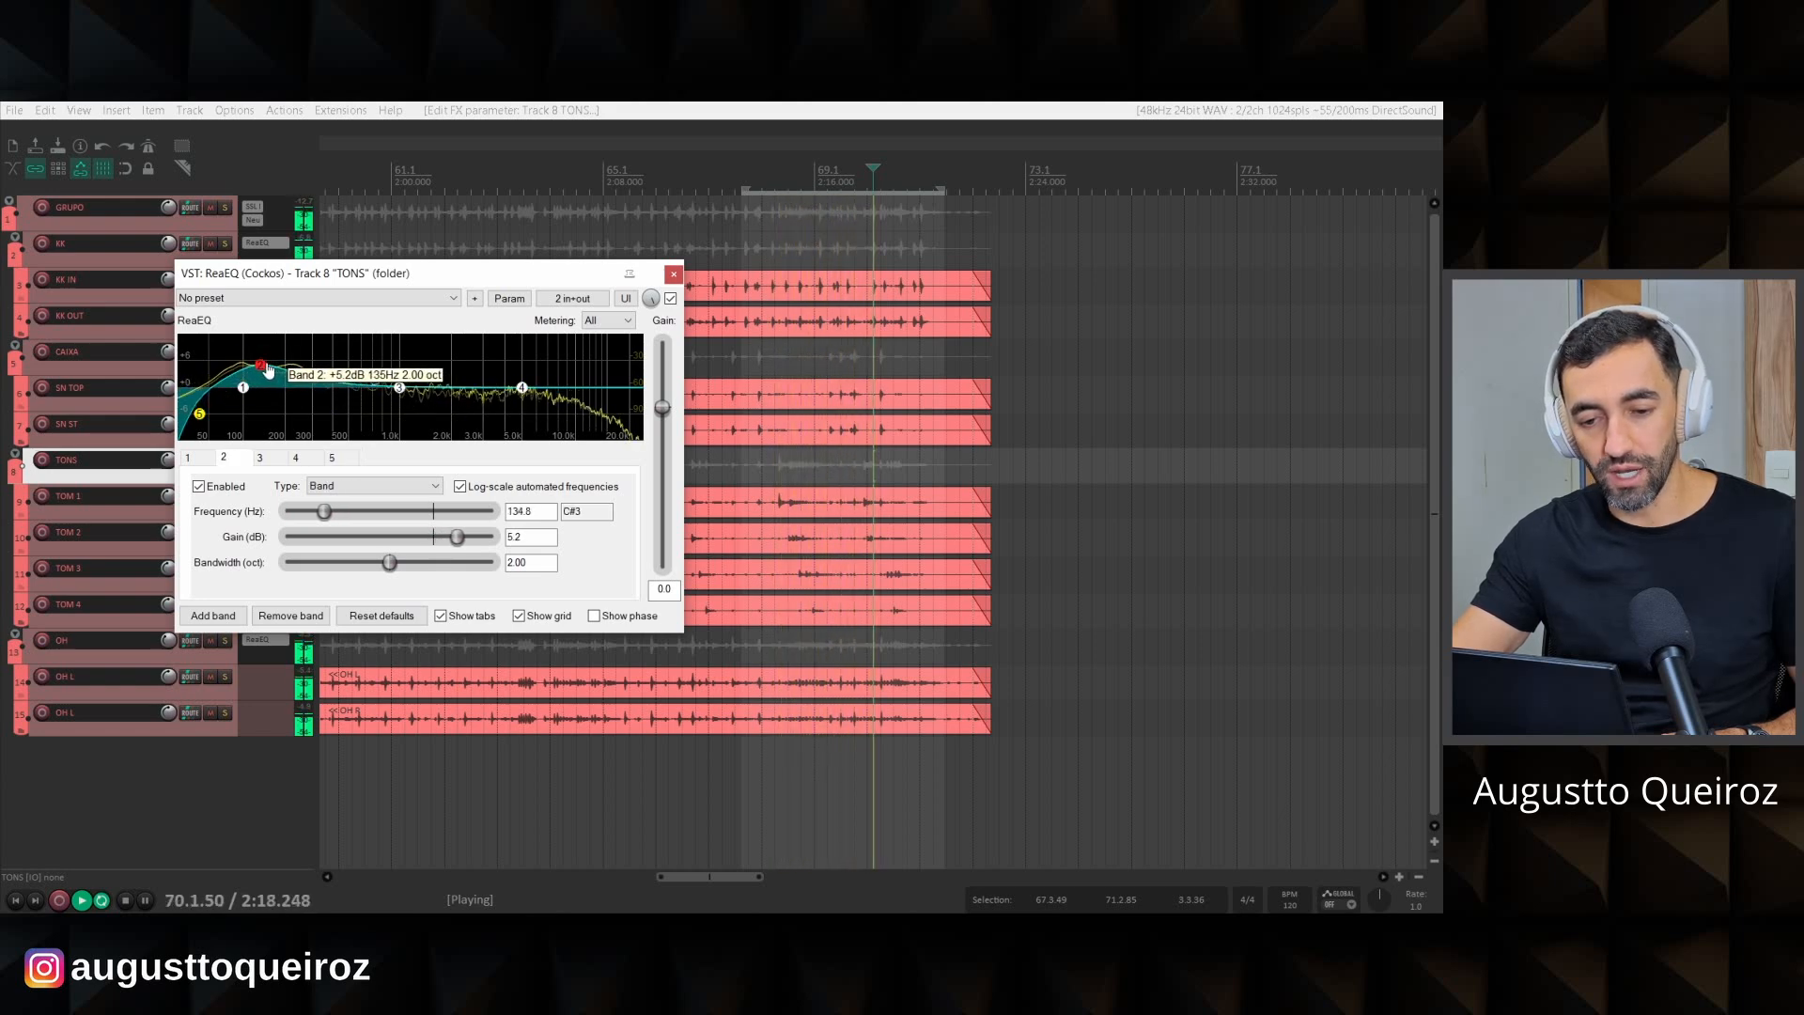
scroll(266, 372, "down", 4)
scroll(265, 373, "down", 2)
left_click_drag(265, 373, 261, 375)
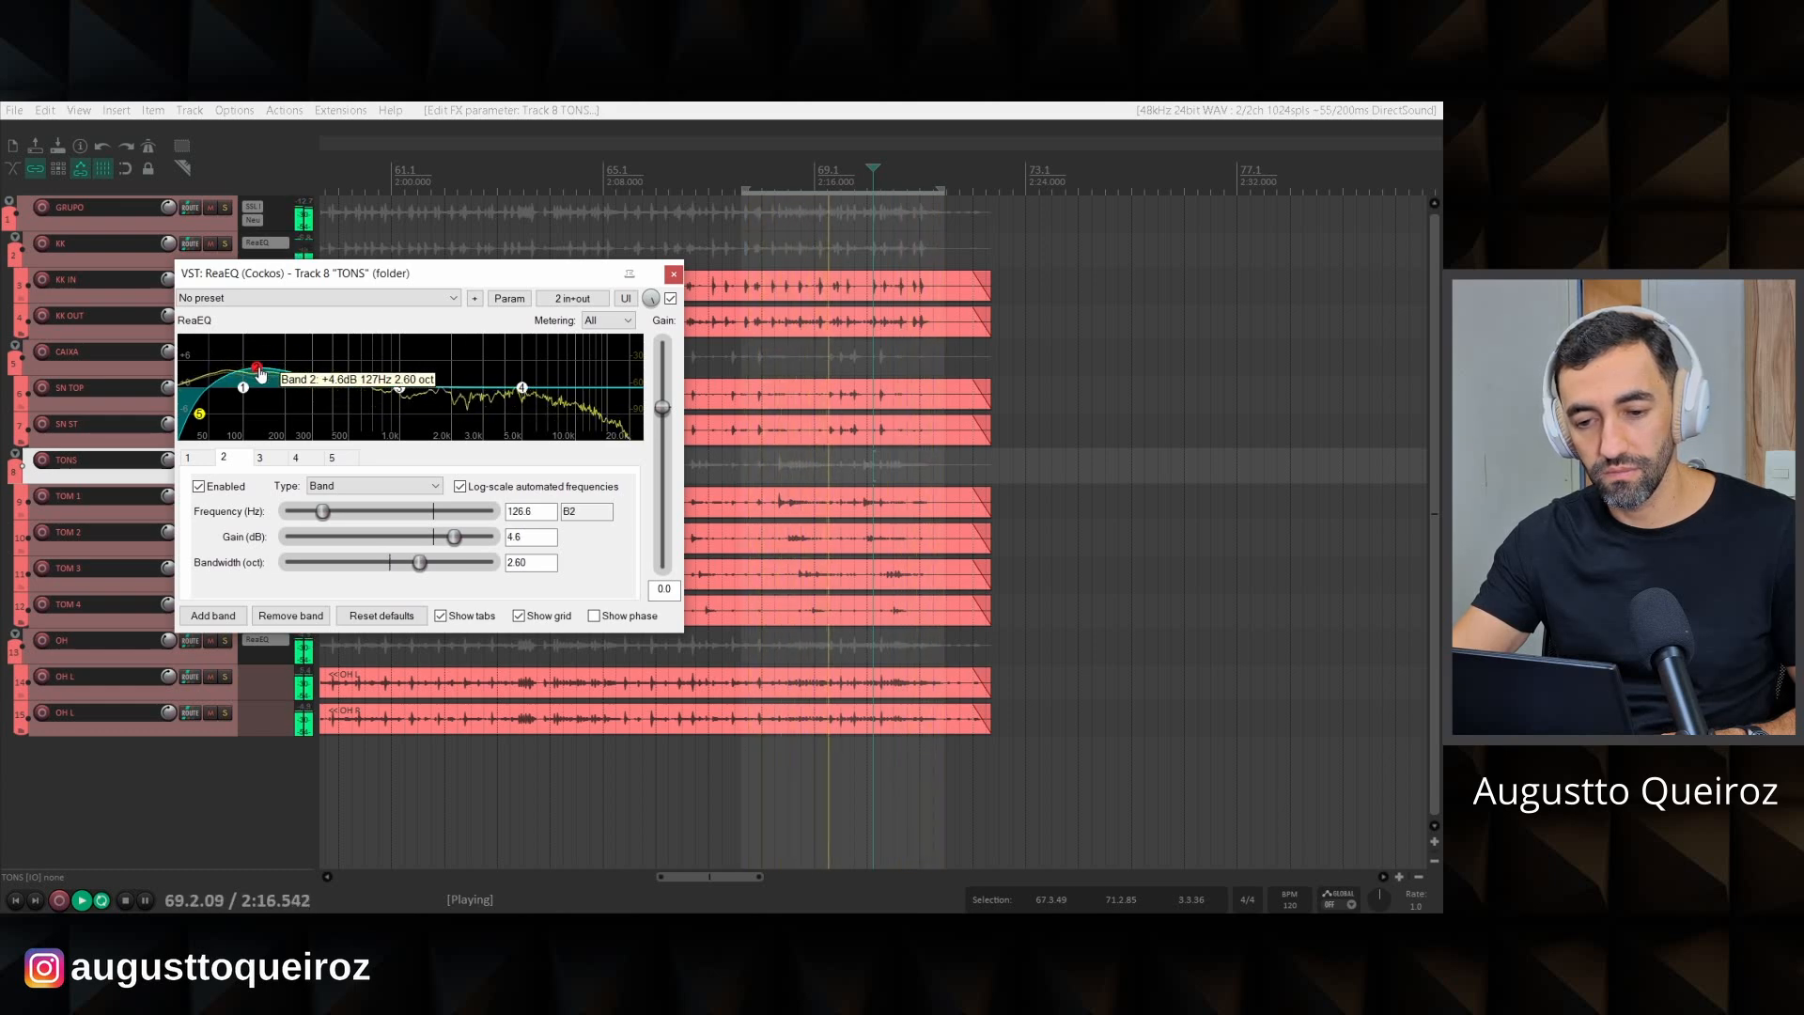
left_click_drag(521, 387, 506, 417)
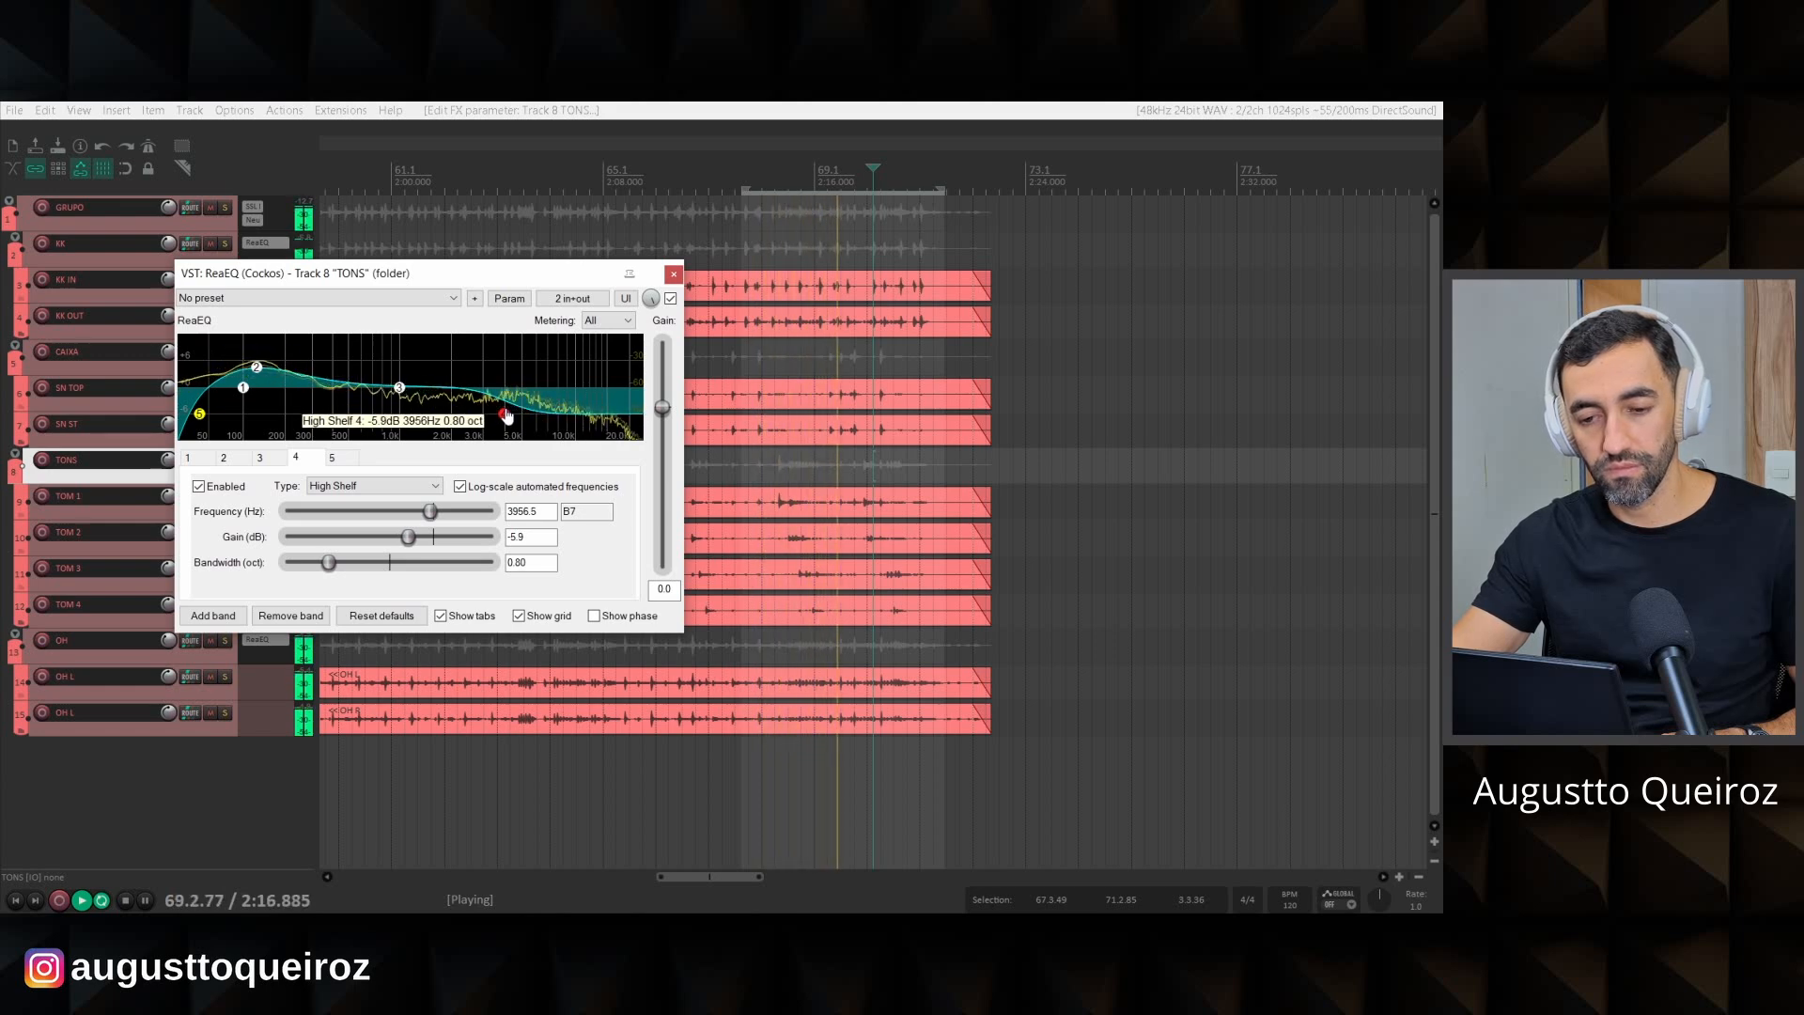
left_click(674, 274)
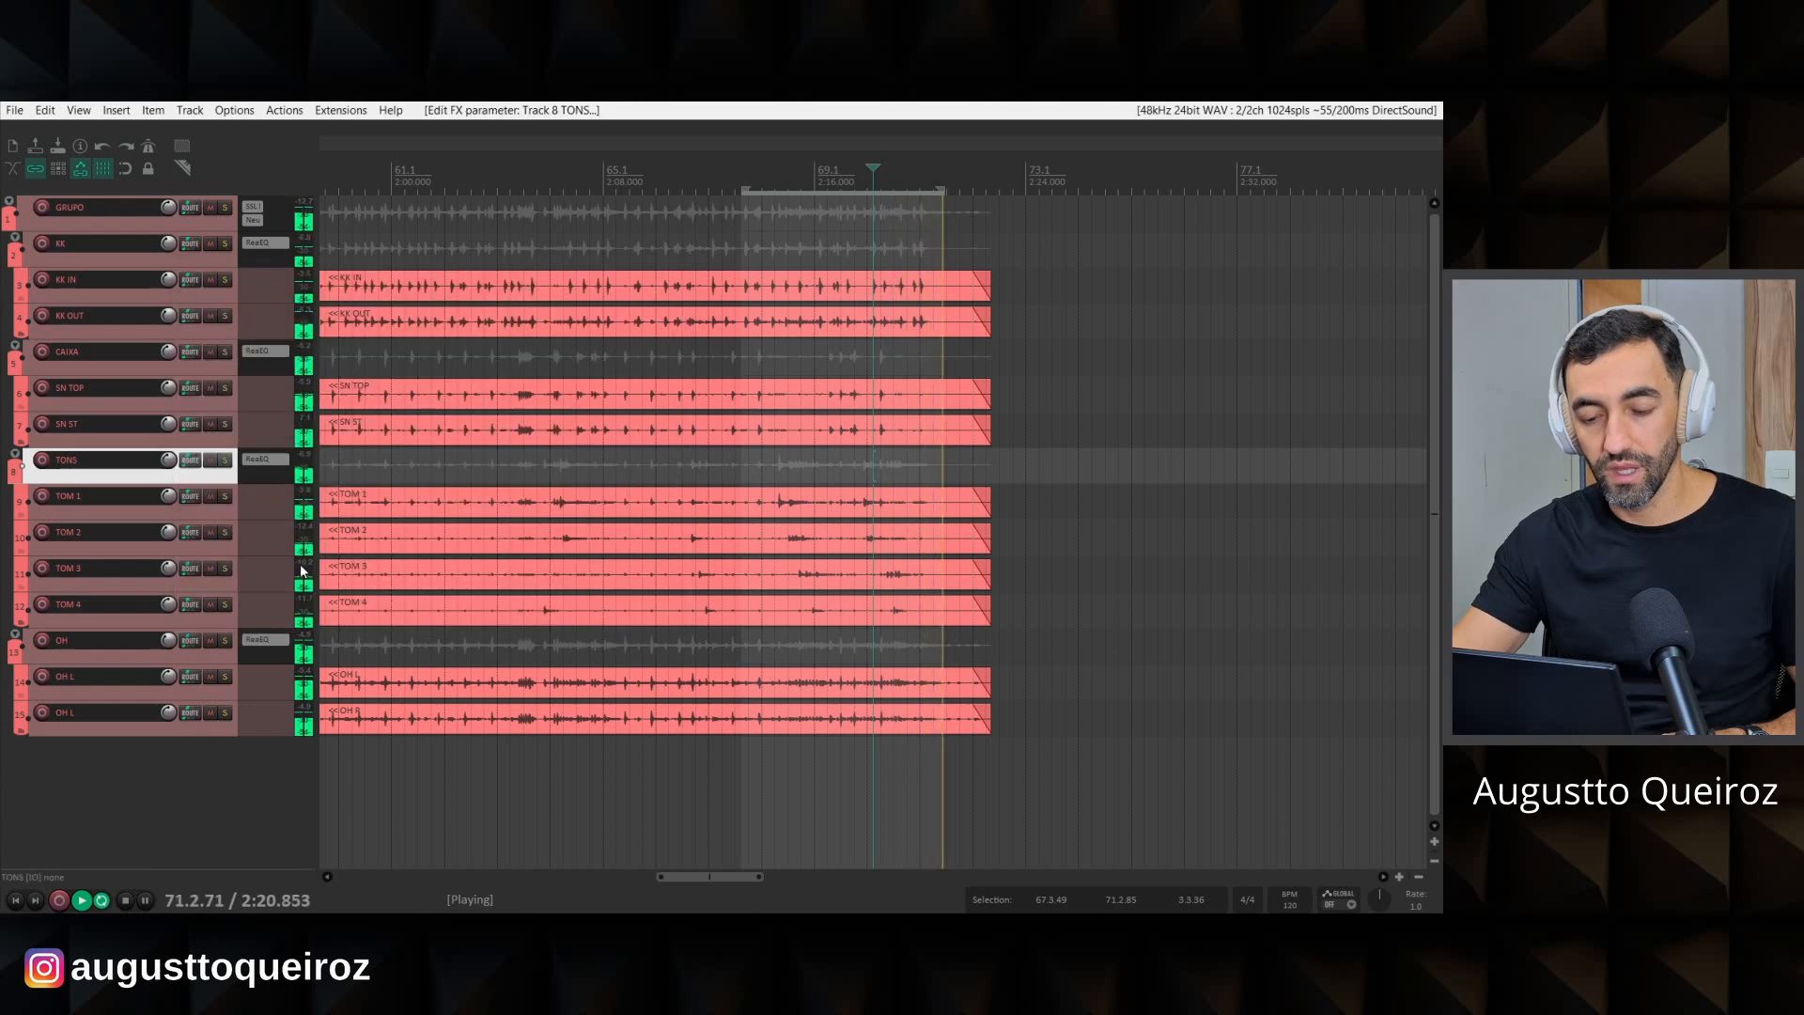
Lower the TONS folder's volume to -3.38 dB in the mixer.
key("ctrl+m")
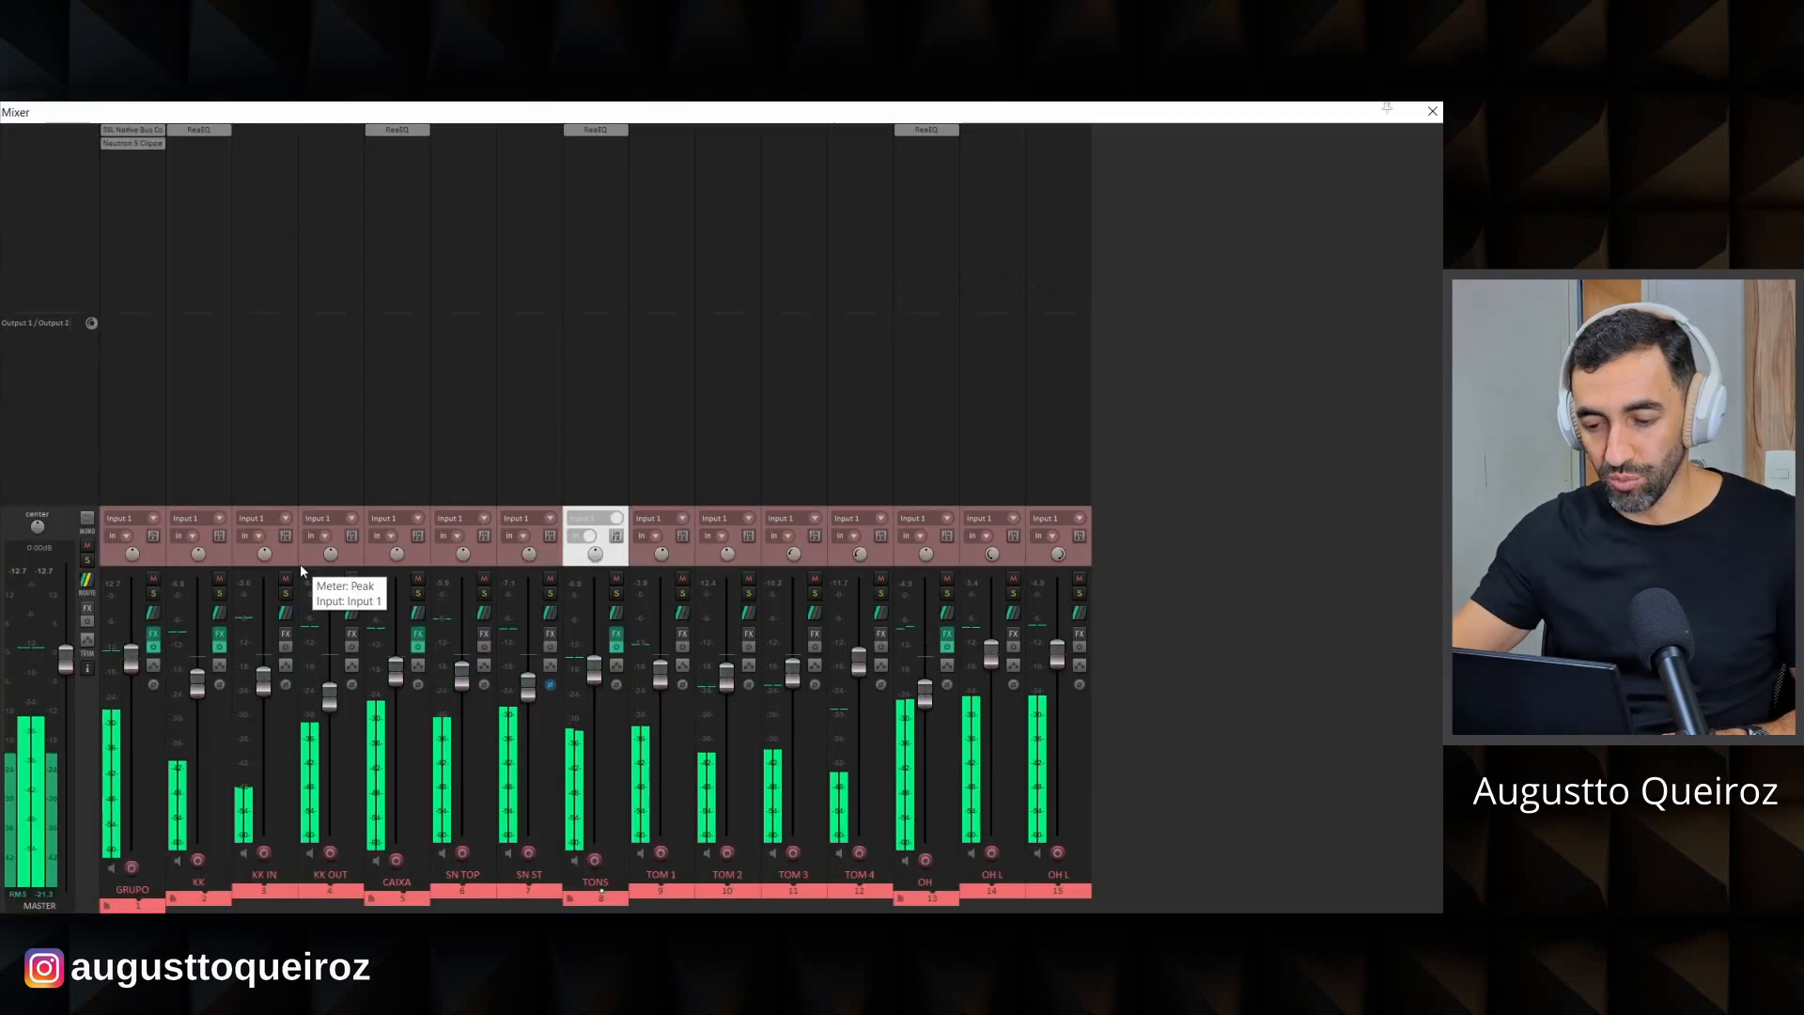
right_click(589, 683)
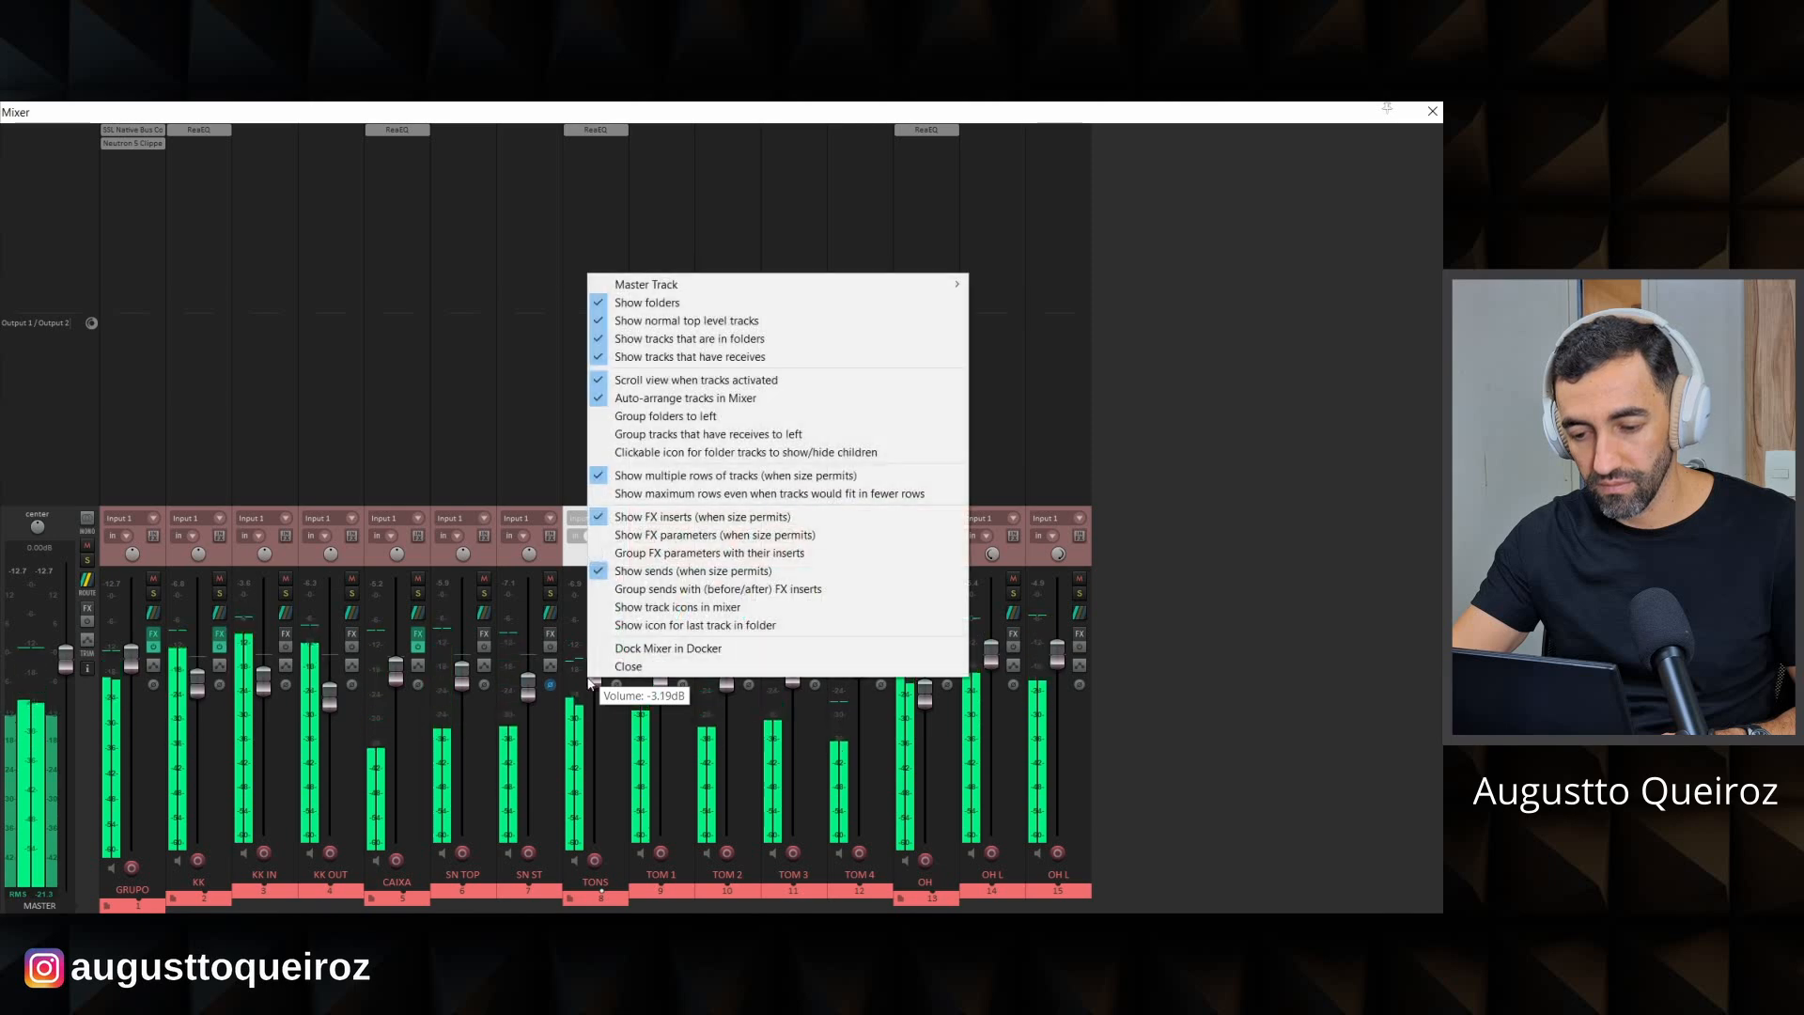
left_click(1275, 657)
left_click_drag(597, 674, 597, 674)
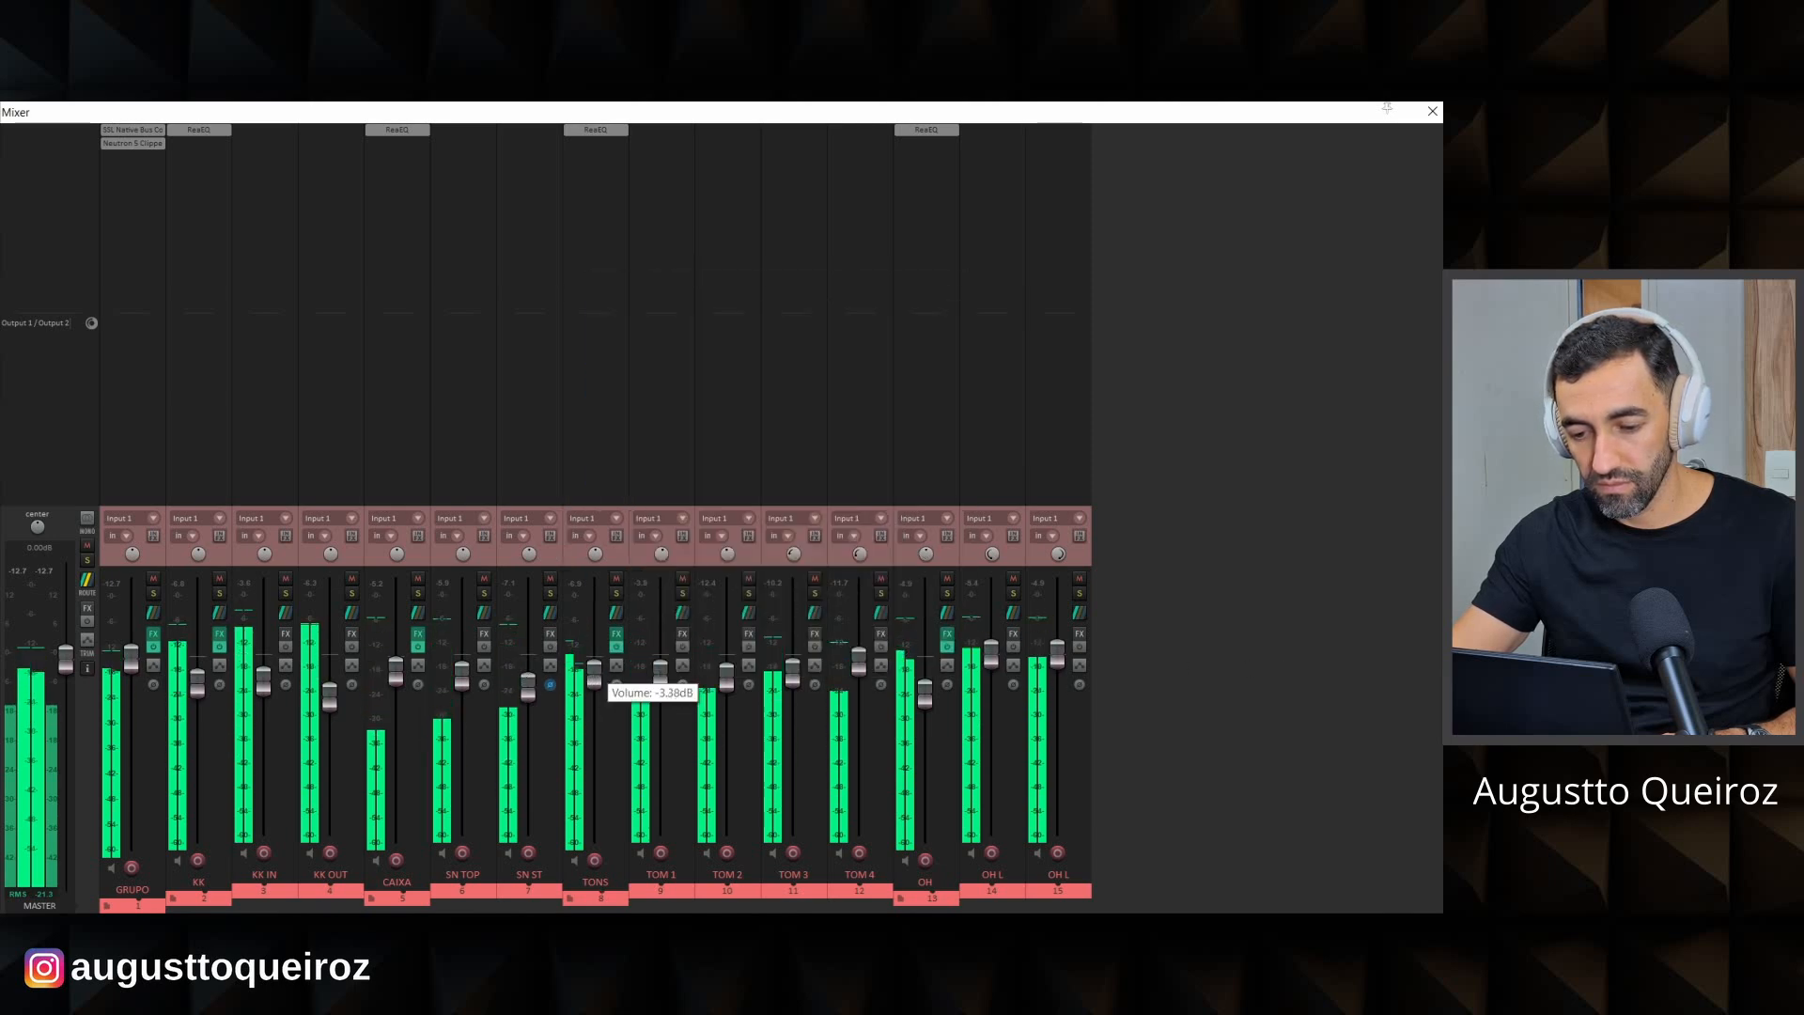
Remove the time selection and play the song from the beginning in the arrange view.
key("ctrl+m")
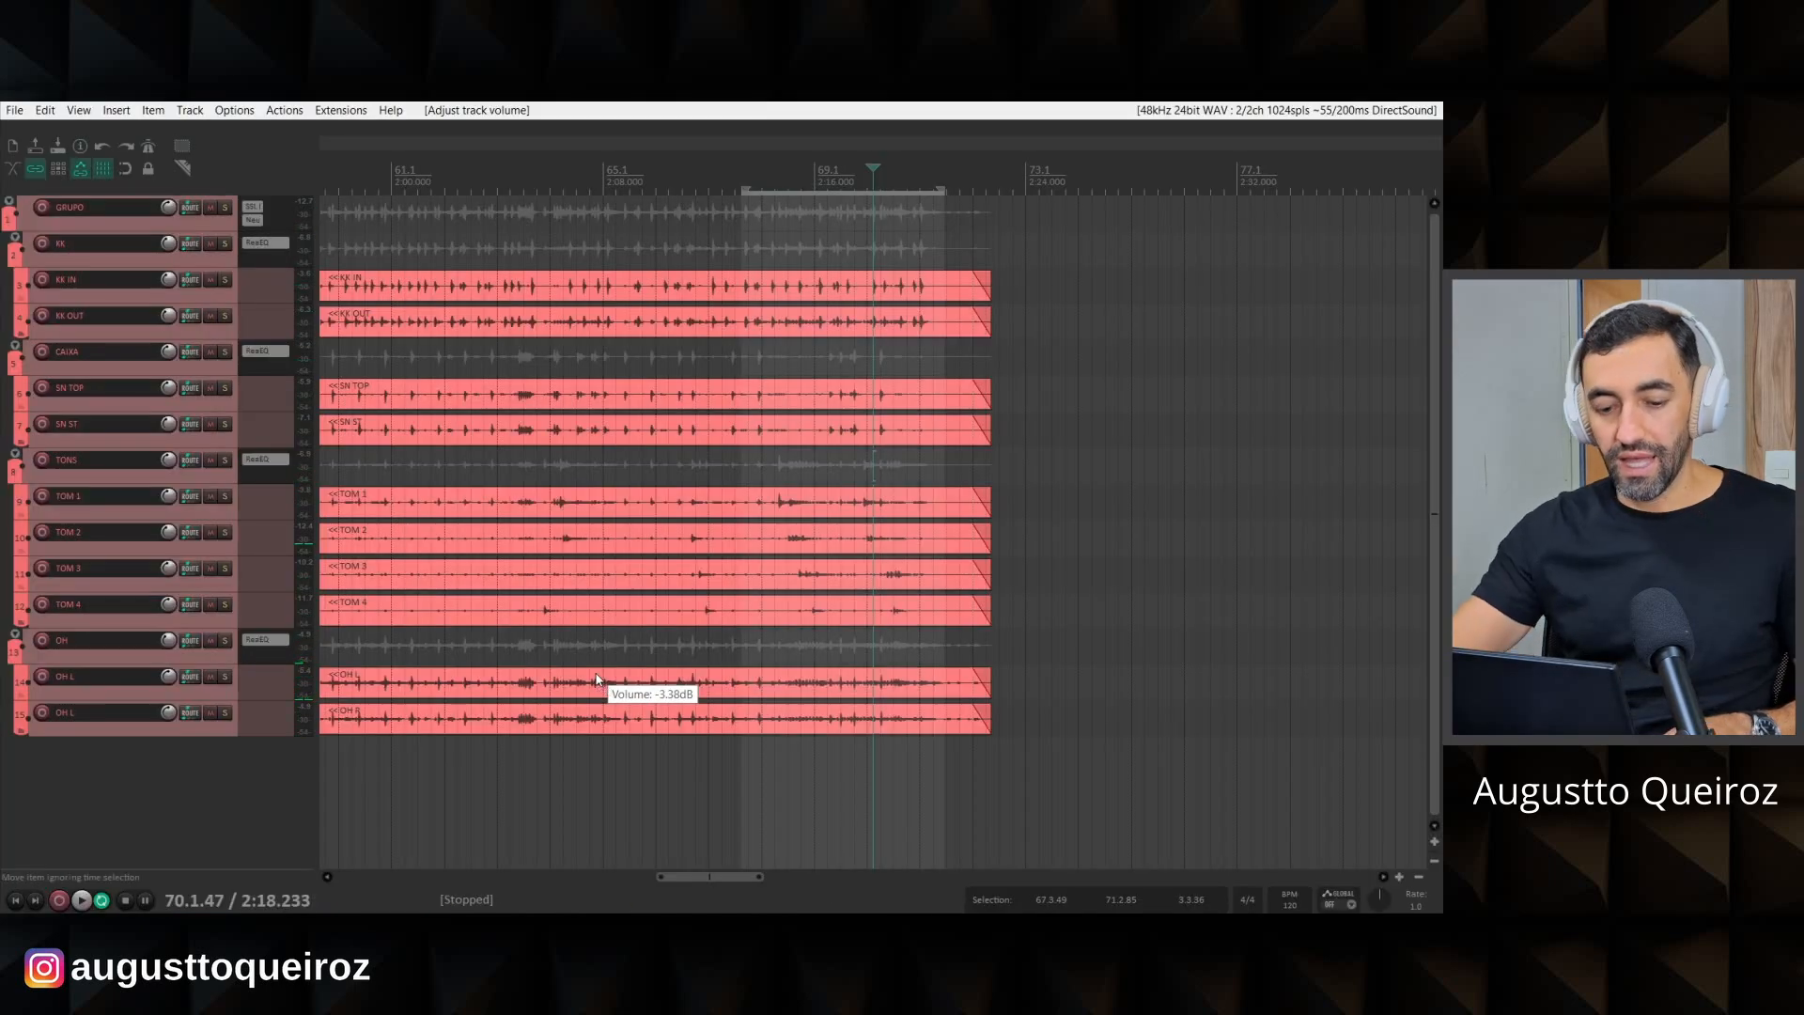
key("Escape")
key("Home")
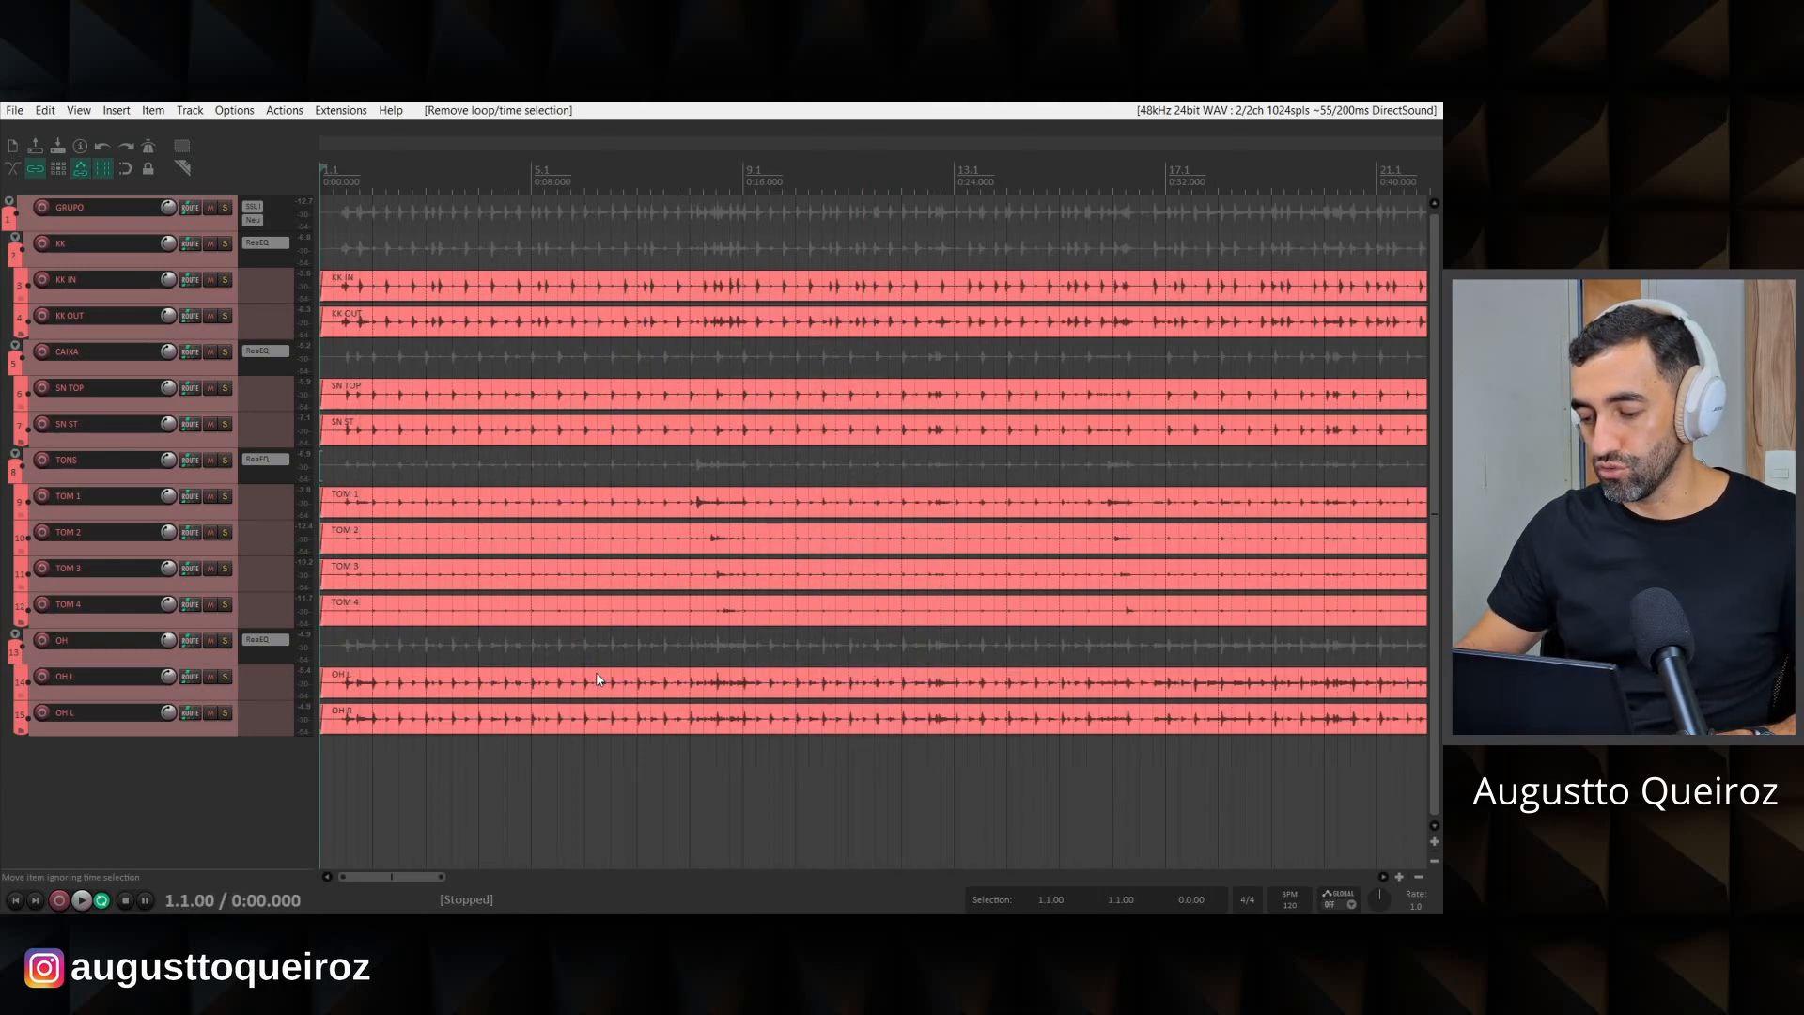
scroll(629, 657, "down", 5)
key("space")
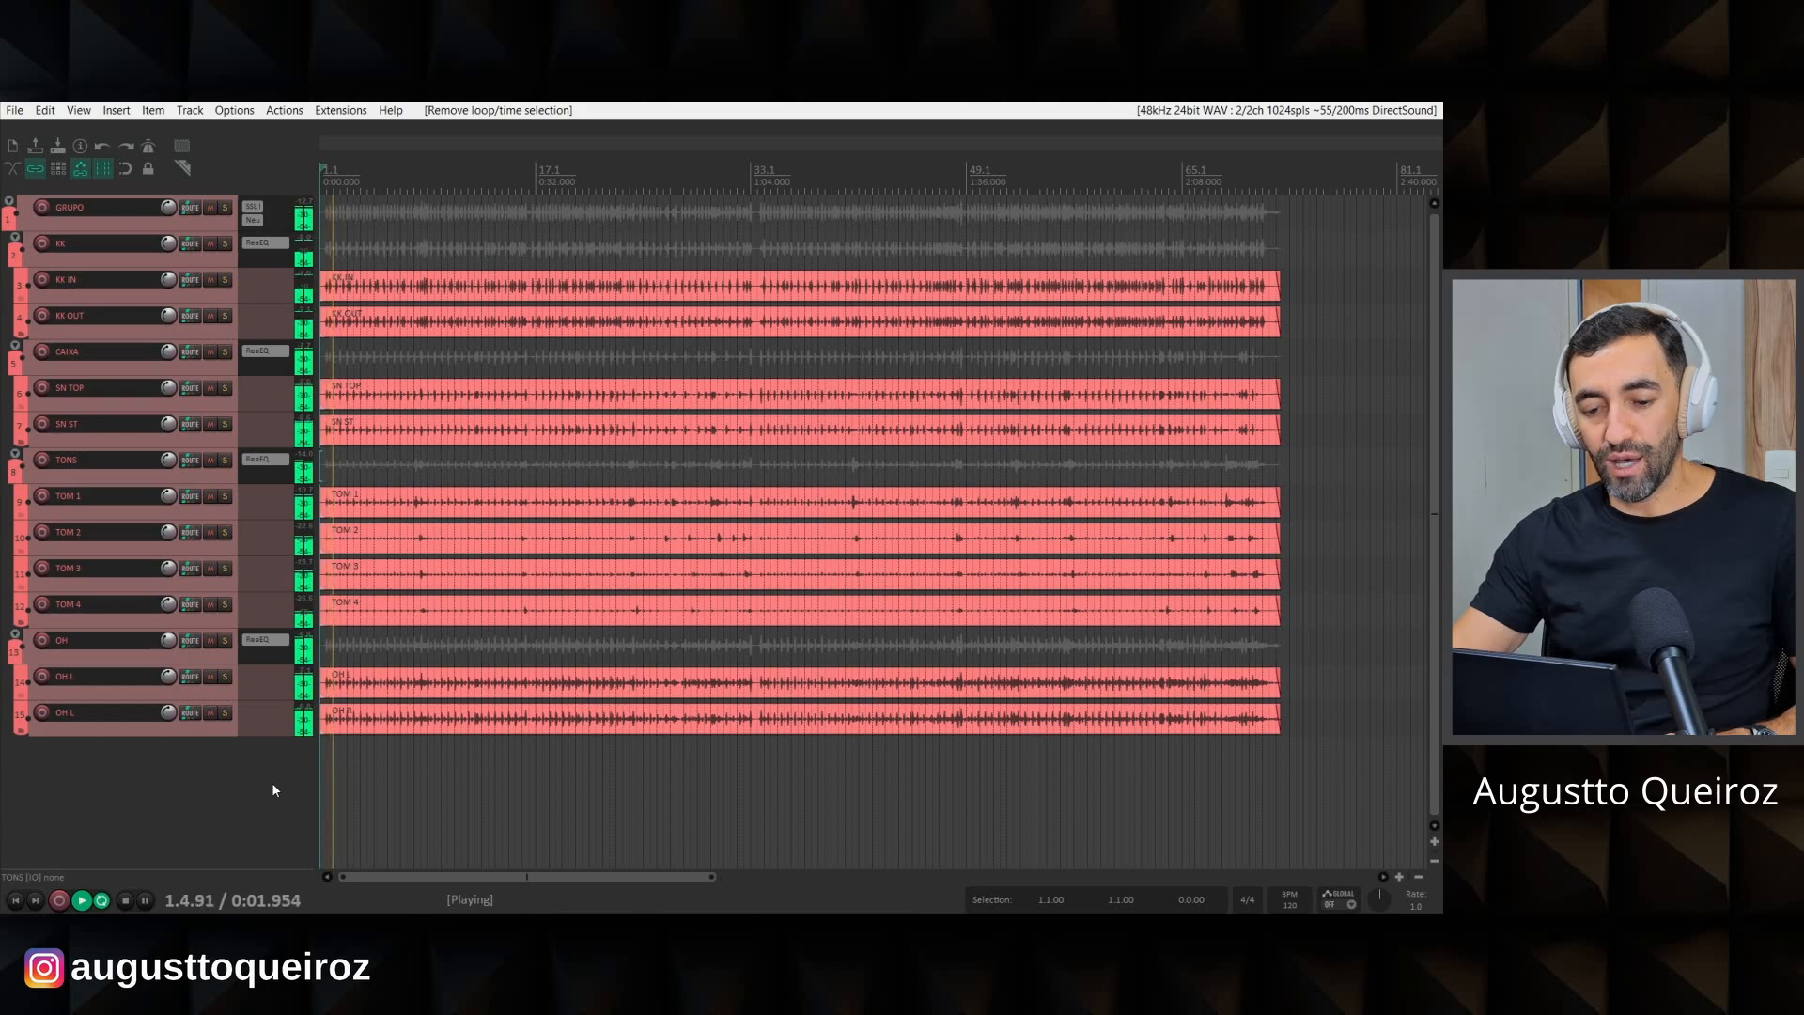
In the OH folder's ReaEQ, boost the band 4 high shelf by 5.4 dB at 3518.9 Hz, stop playback and reset the OH clip indicator.
key("ctrl+m")
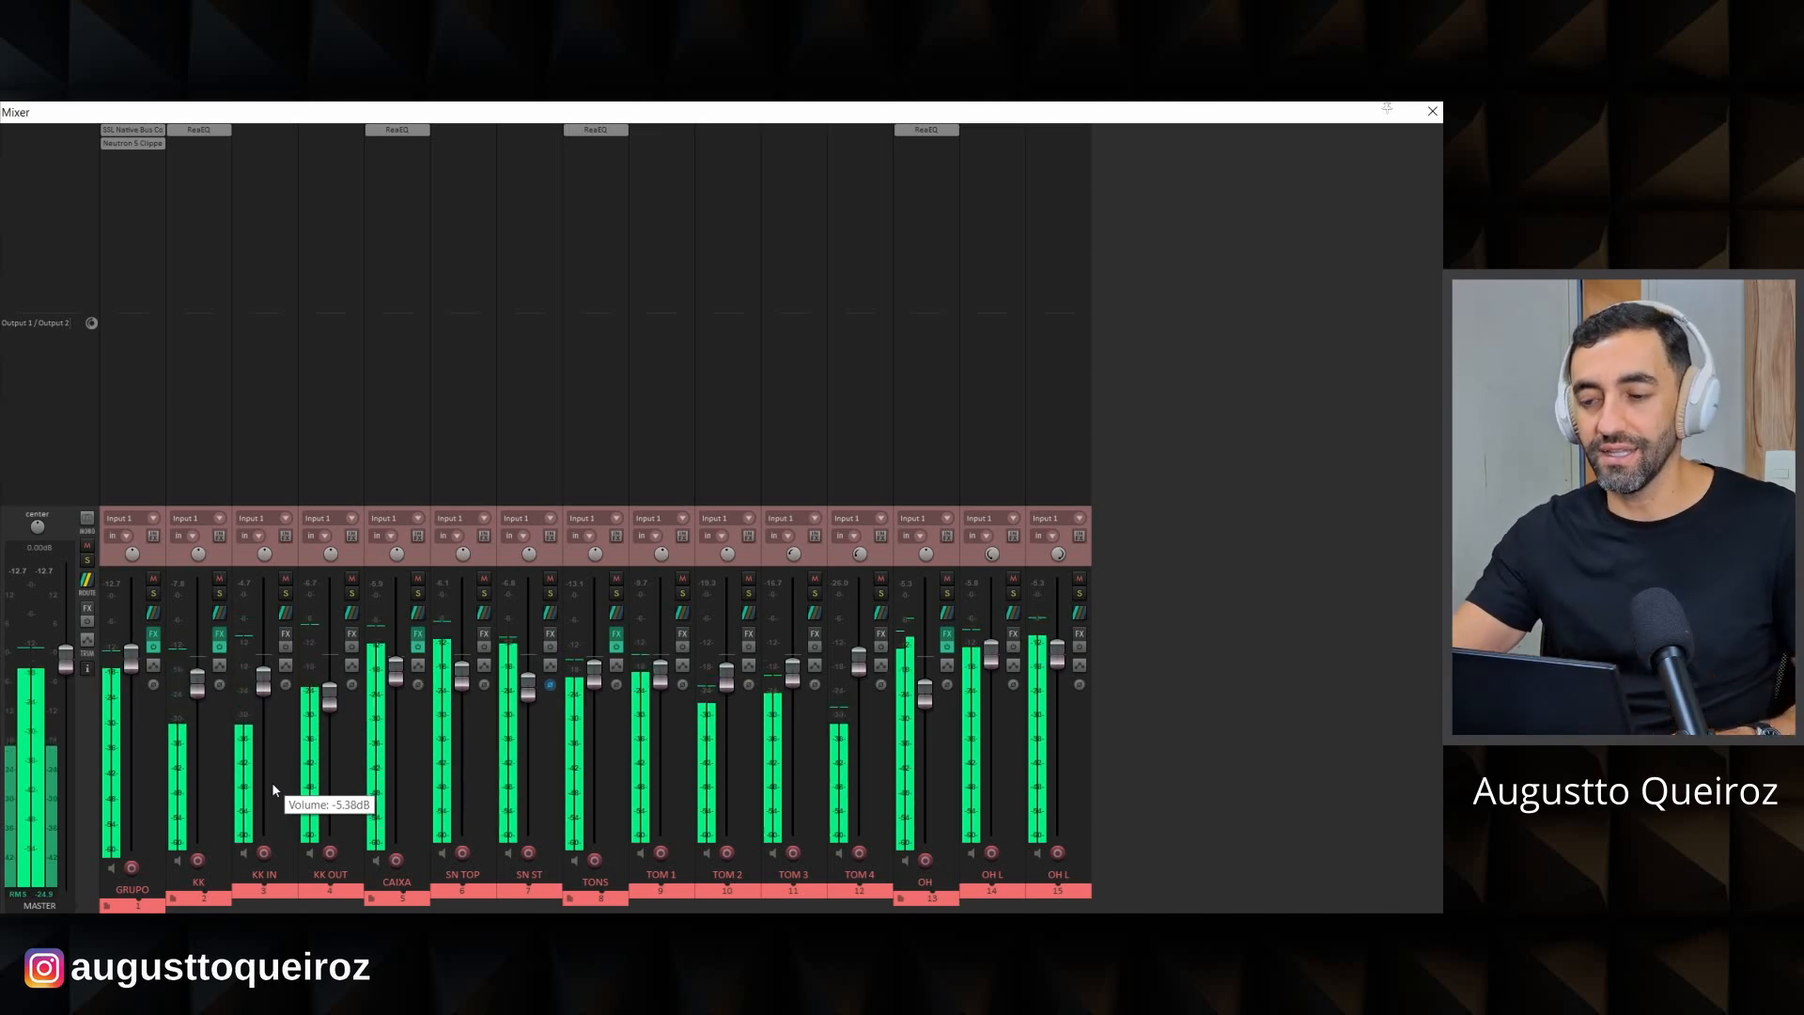
left_click(927, 132)
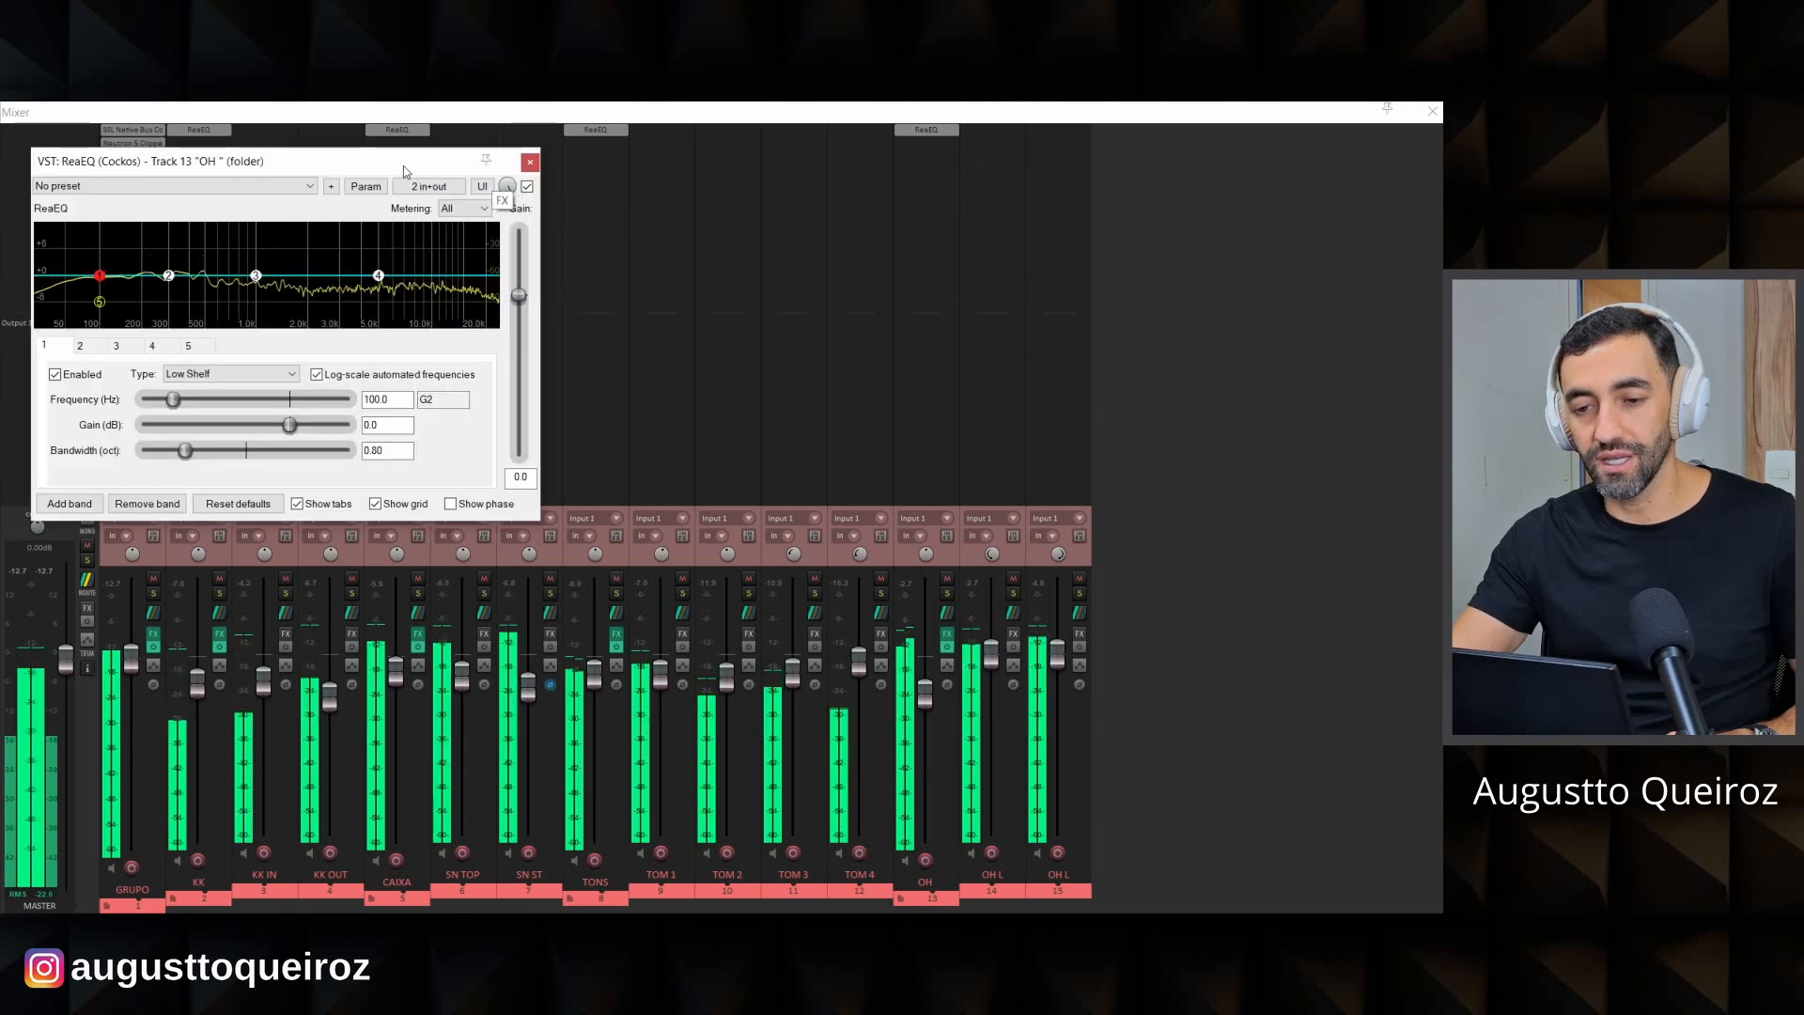
left_click_drag(402, 168, 541, 238)
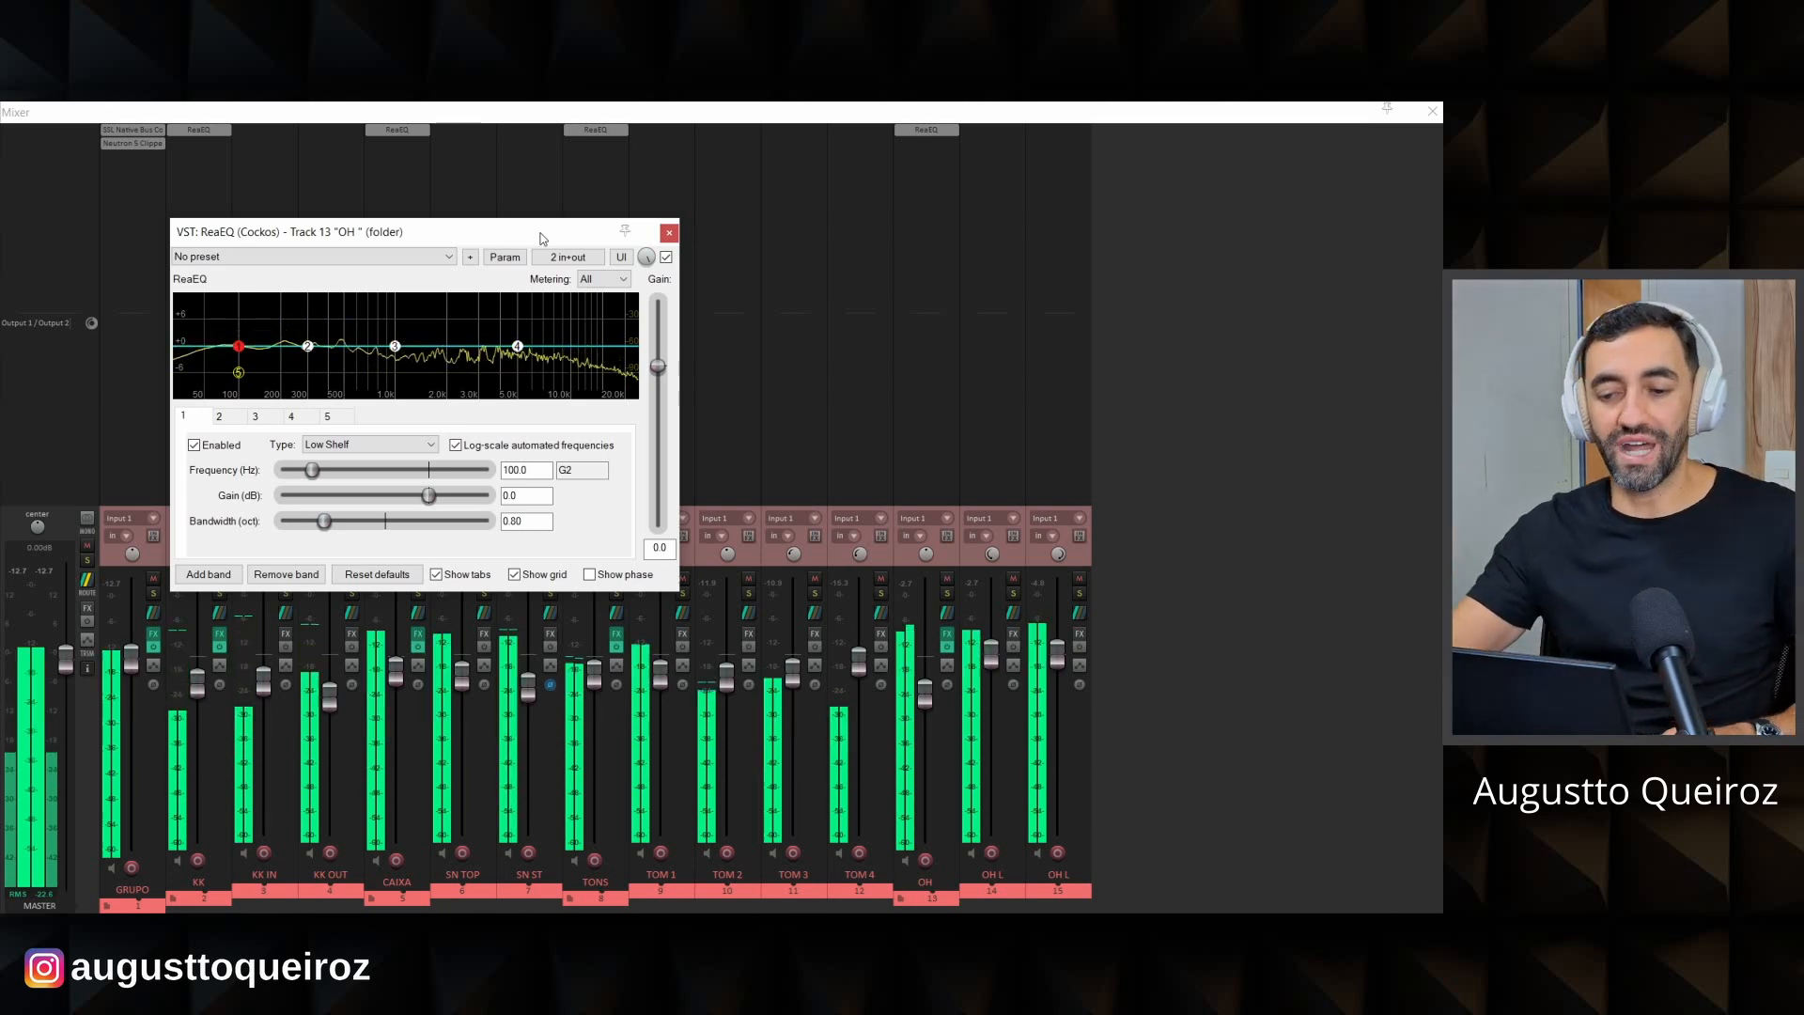
left_click_drag(517, 346, 496, 321)
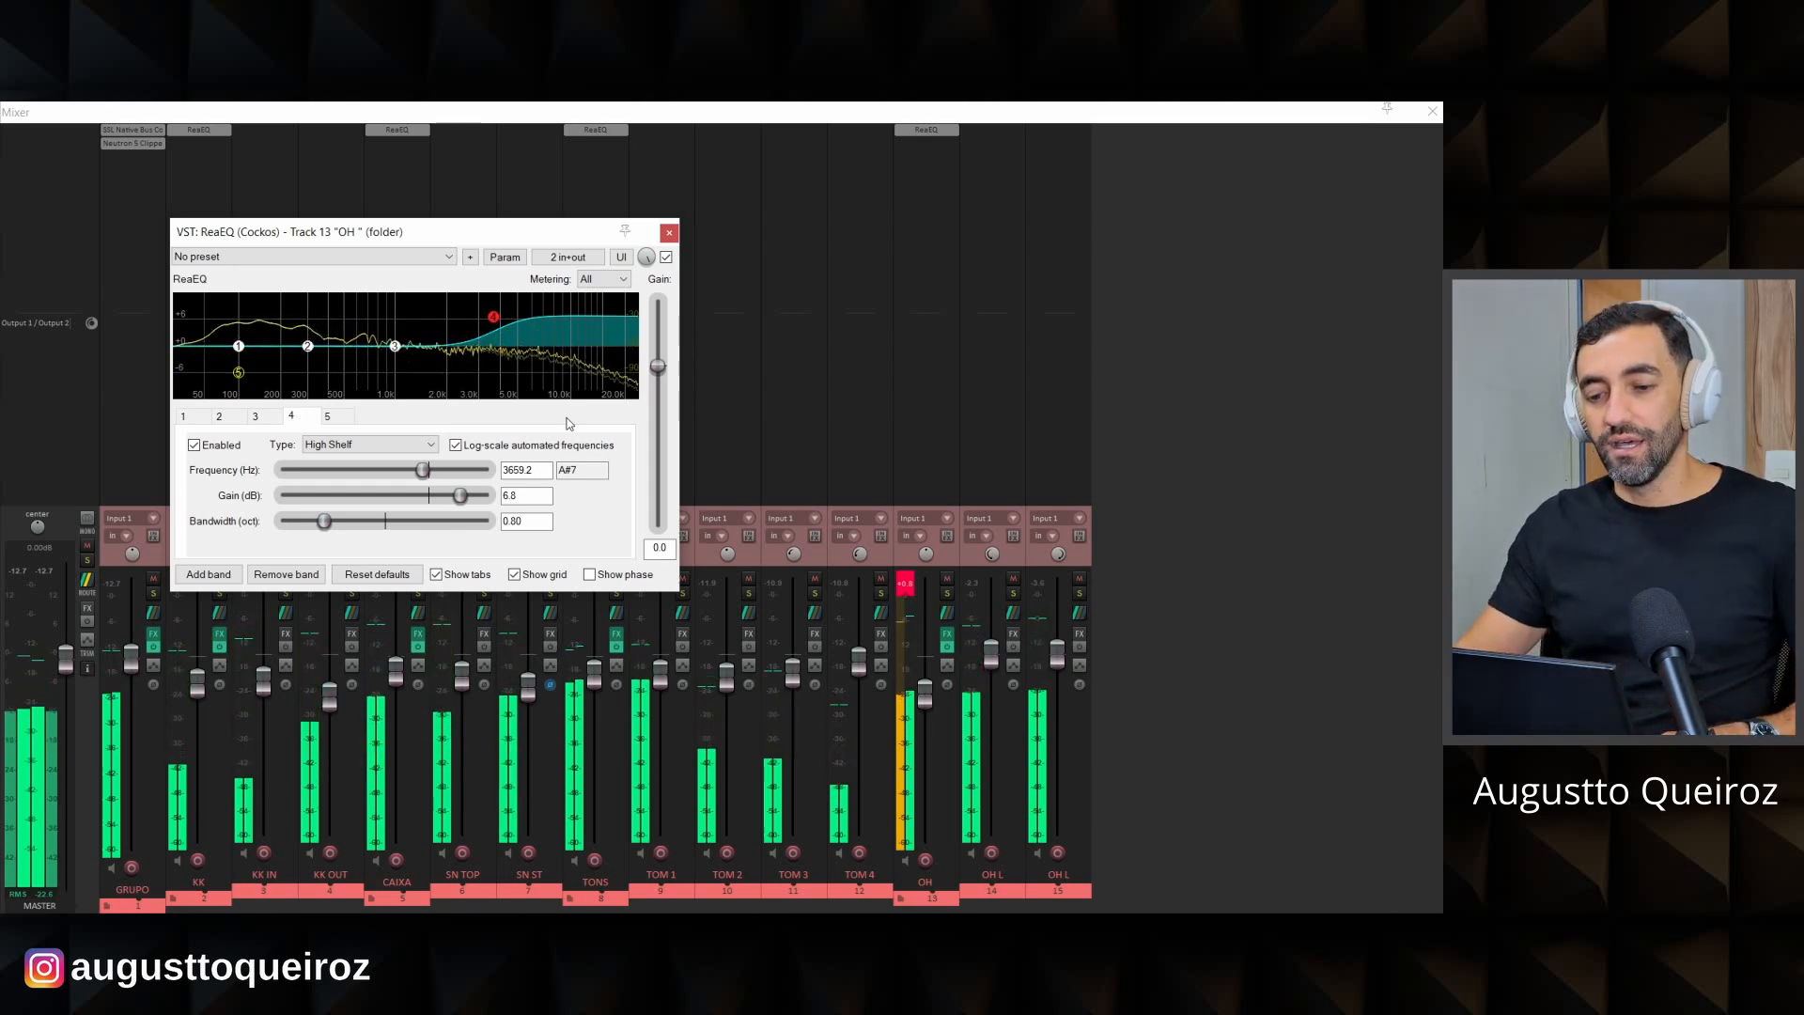
key("space")
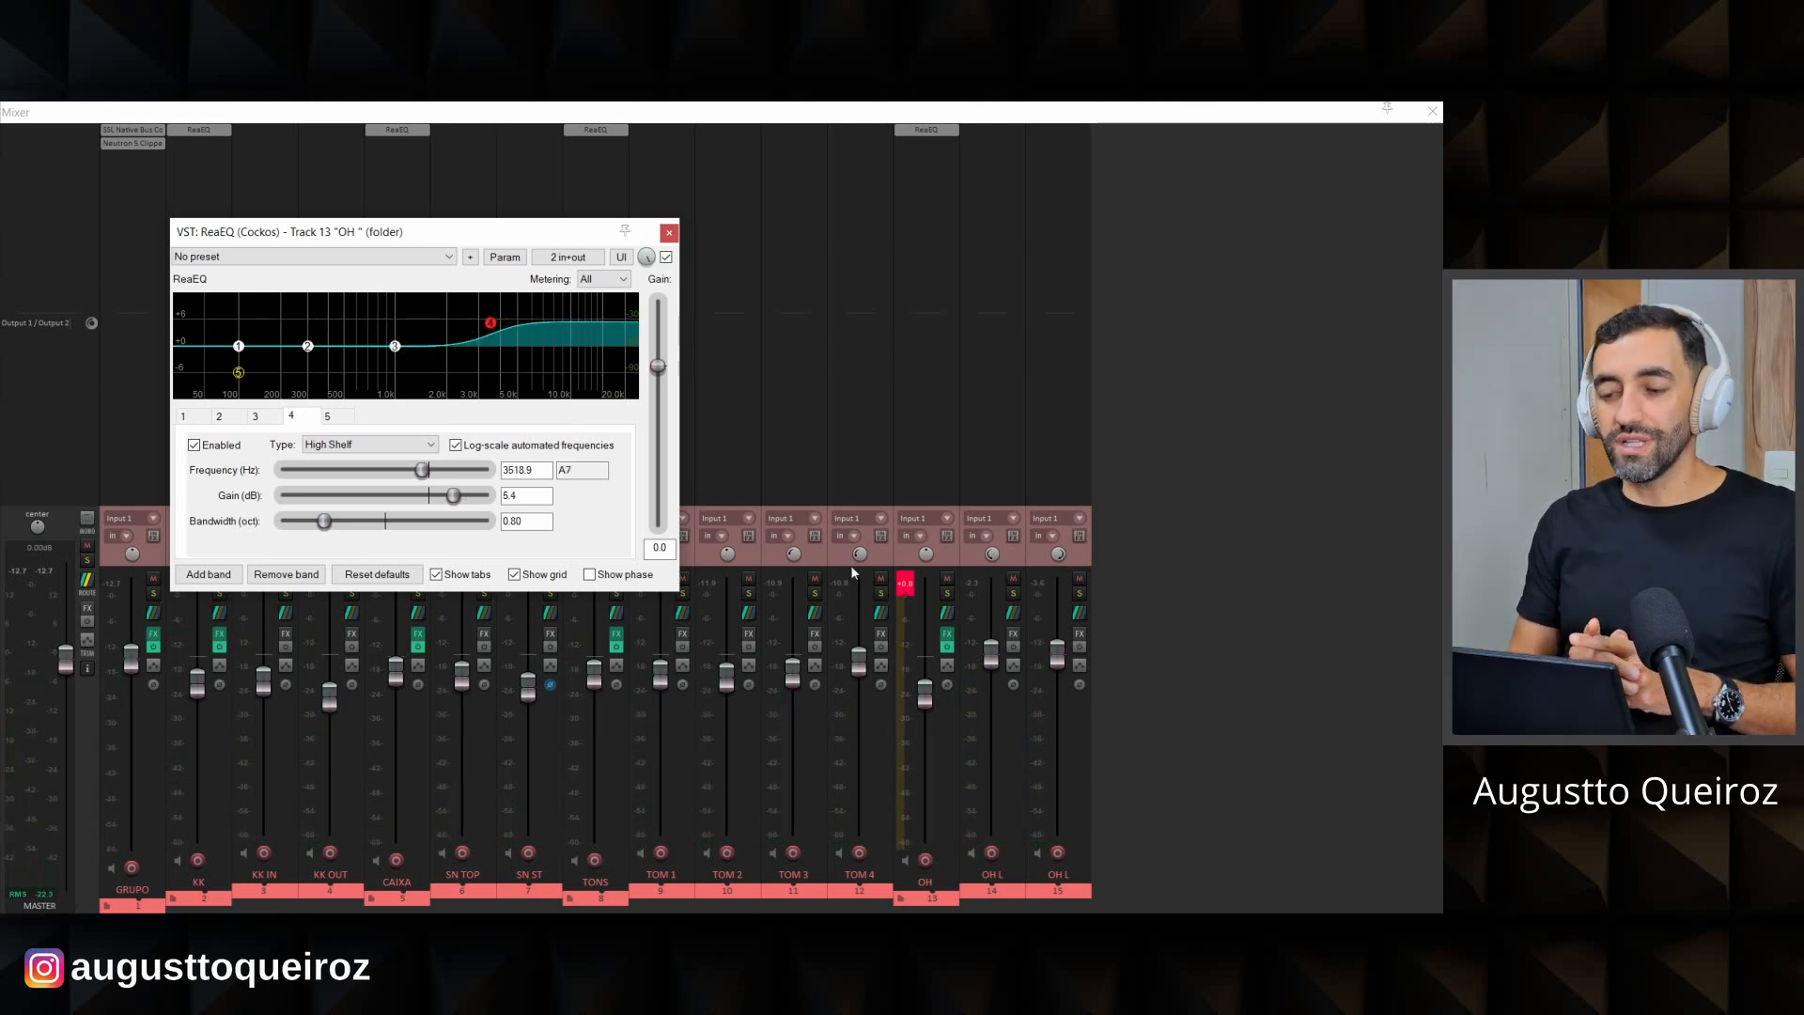
left_click(905, 586)
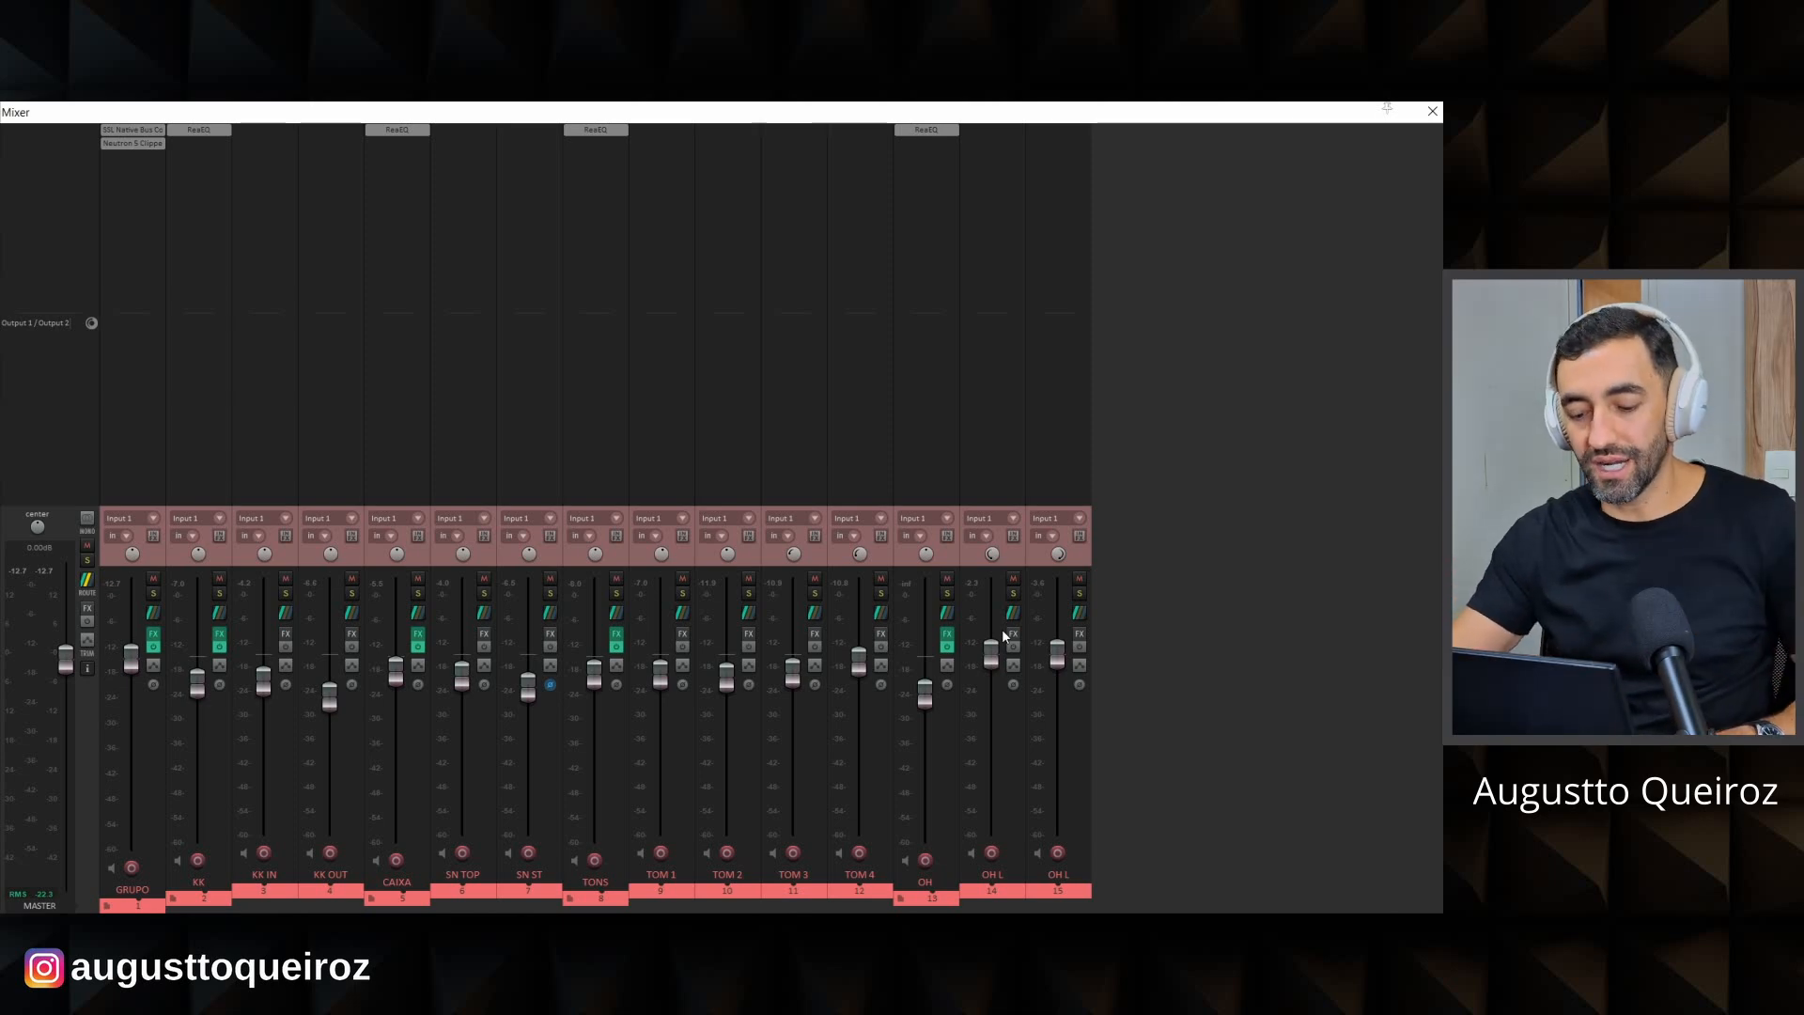
Select both overhead tracks inside the OH folder and set their volume to -2.00 dB in the routing settings.
key("ctrl+m")
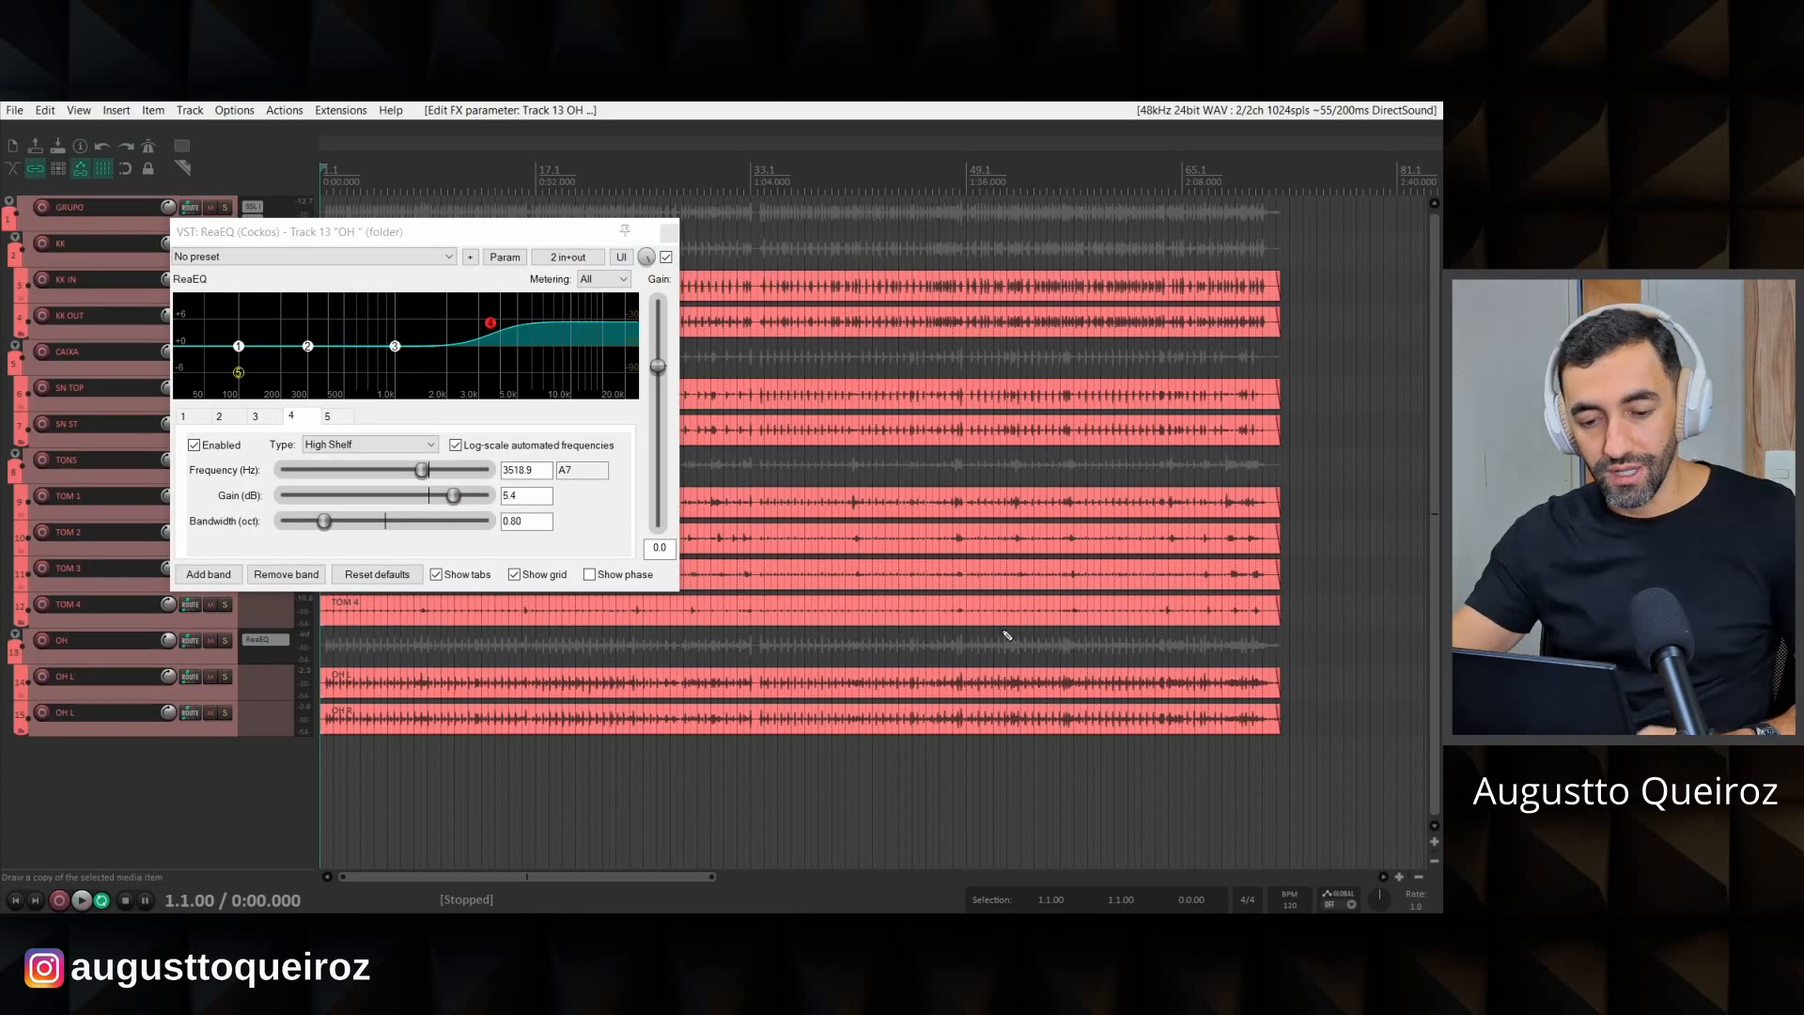
left_click(160, 693)
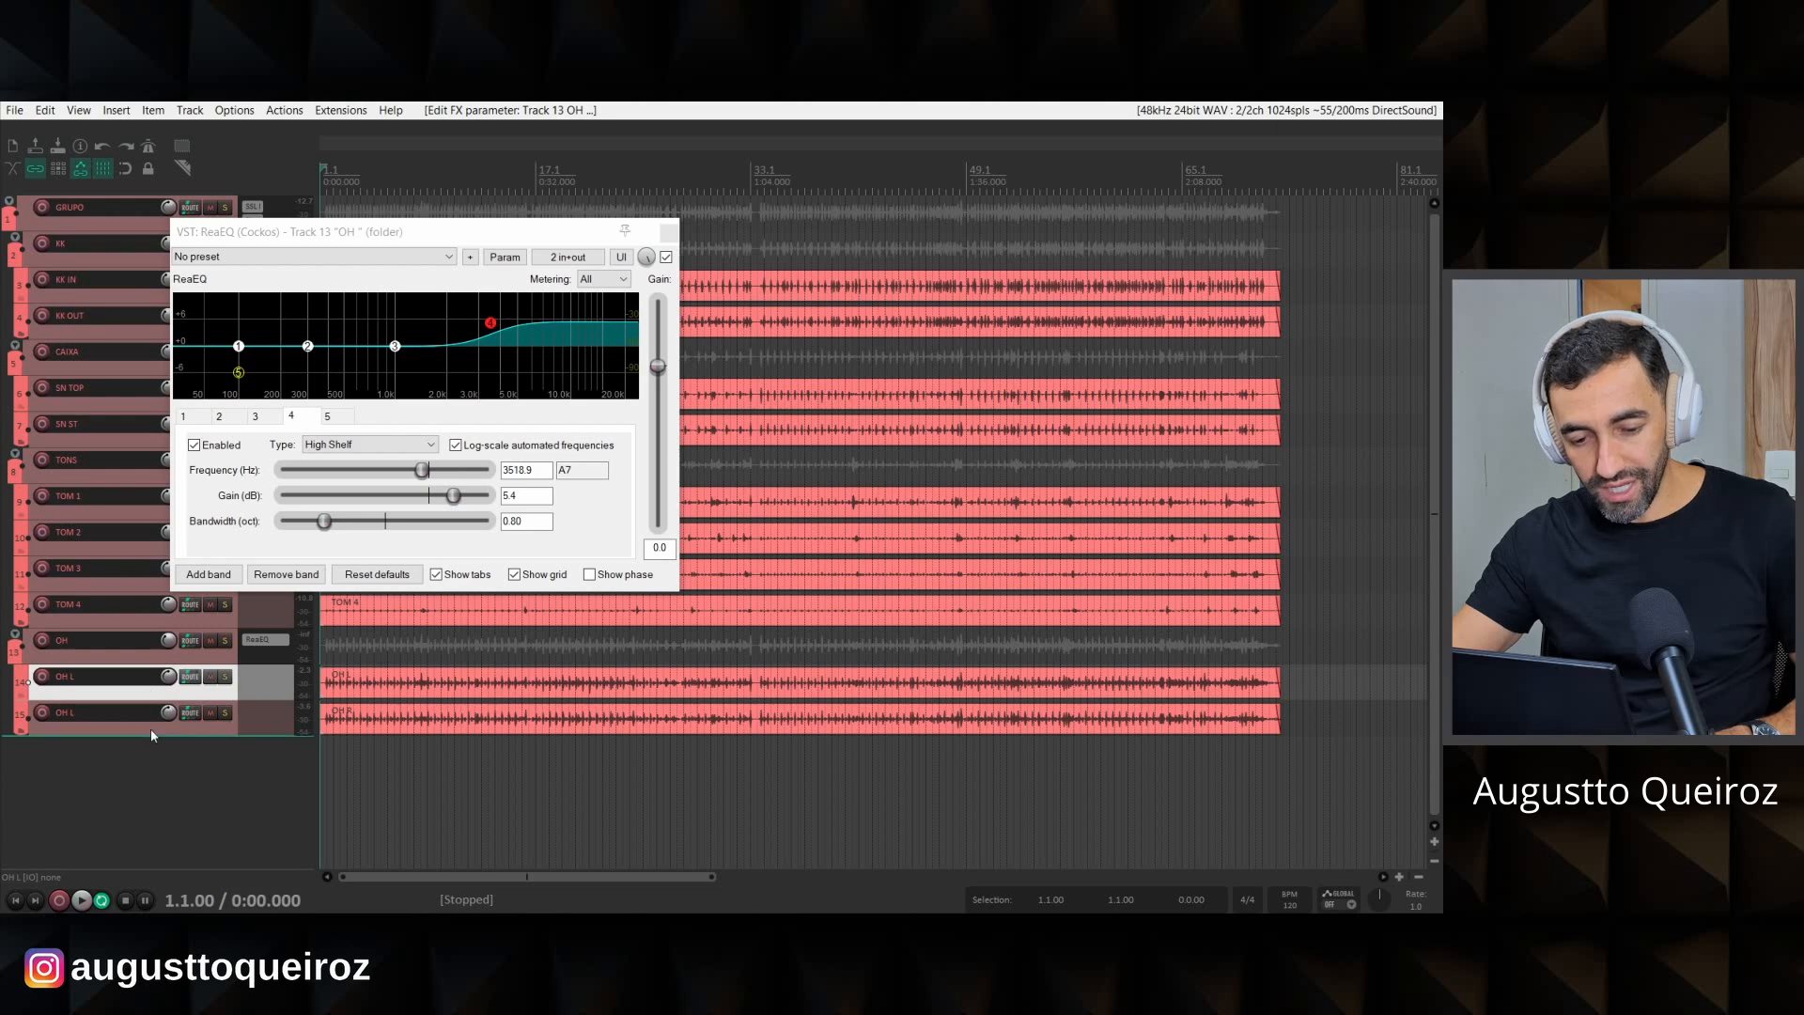
left_click(161, 728, "shift")
key("i")
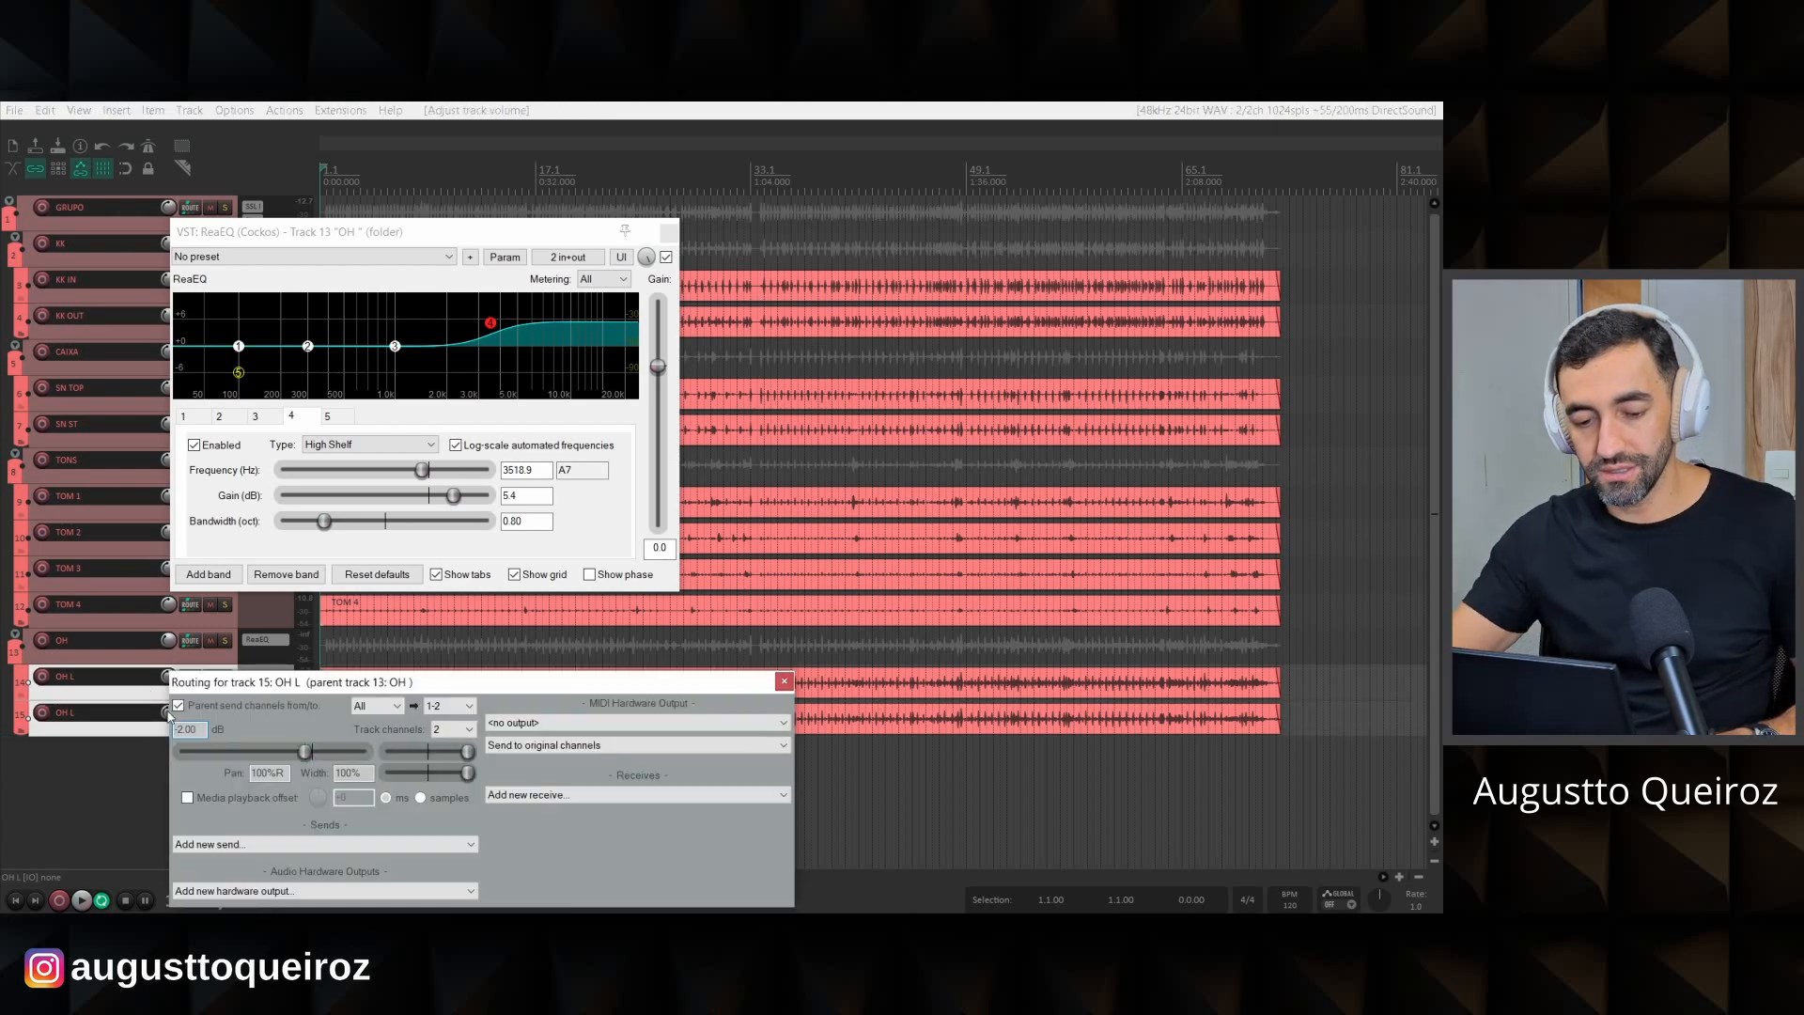
left_click(114, 796)
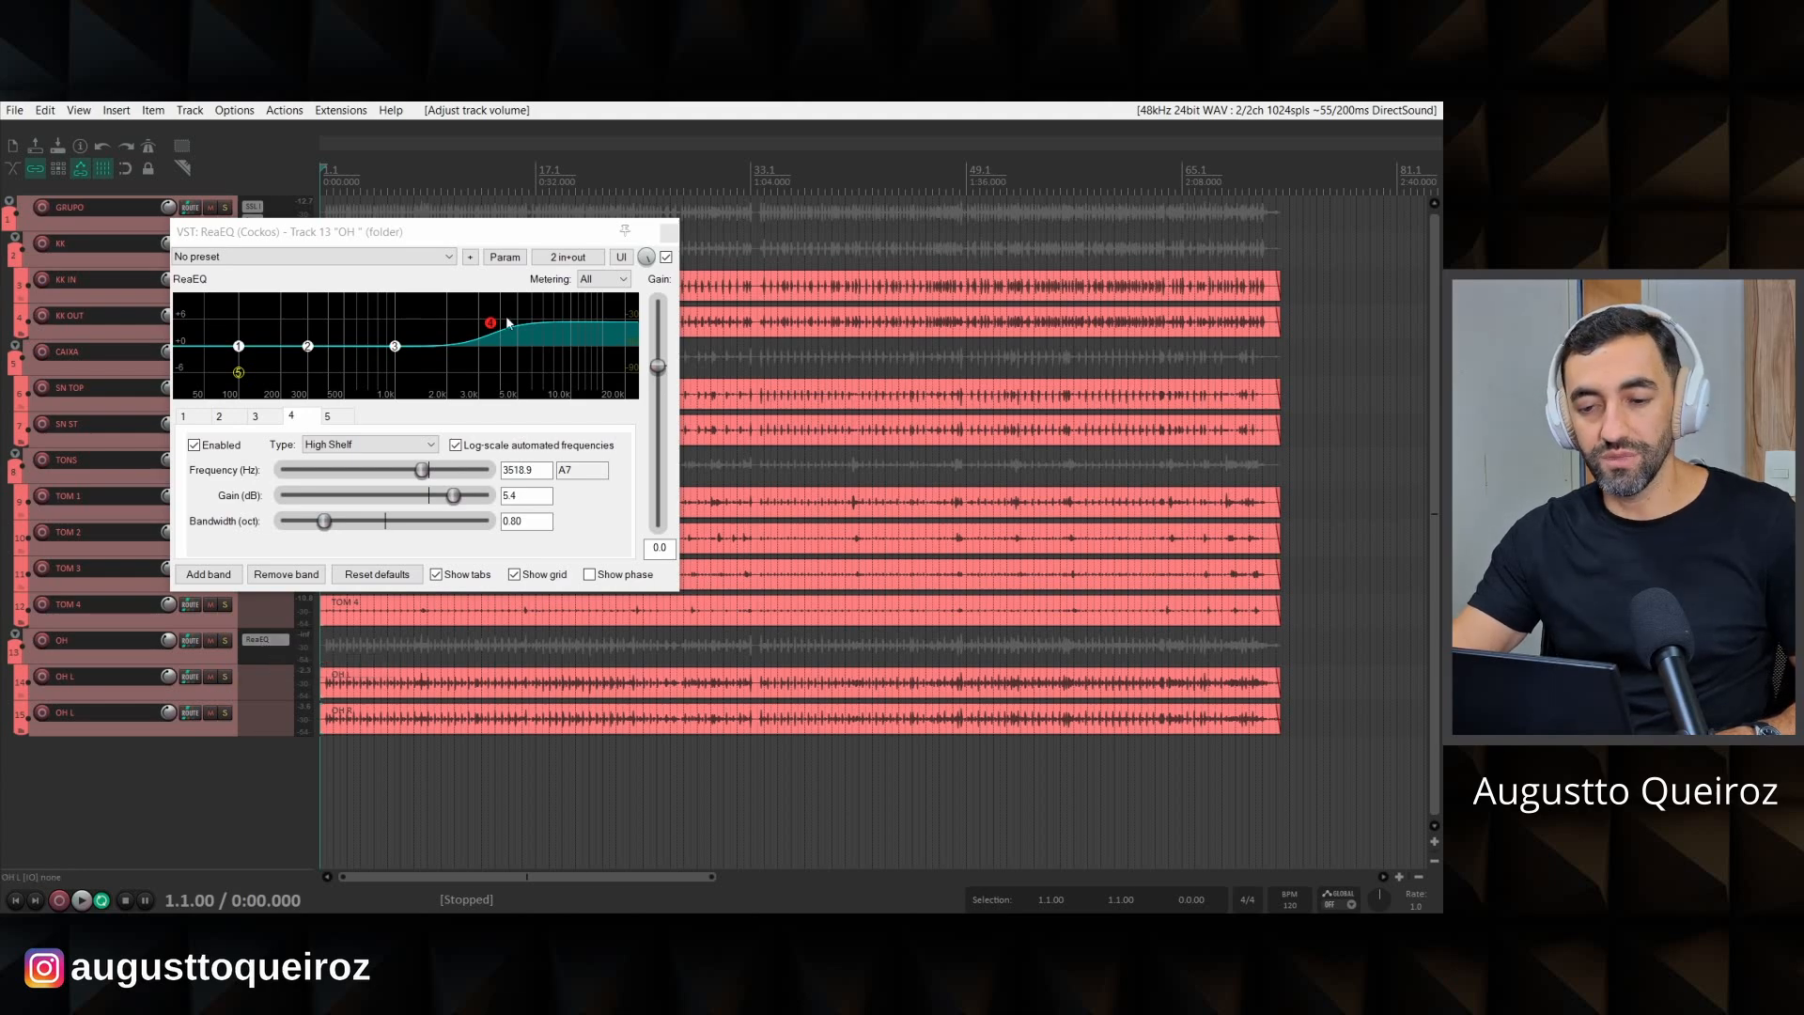
Play the drums from the start, close the OH equalizer and check the overall balance in the arrange view and mixer.
key("space")
left_click_drag(526, 231, 768, 243)
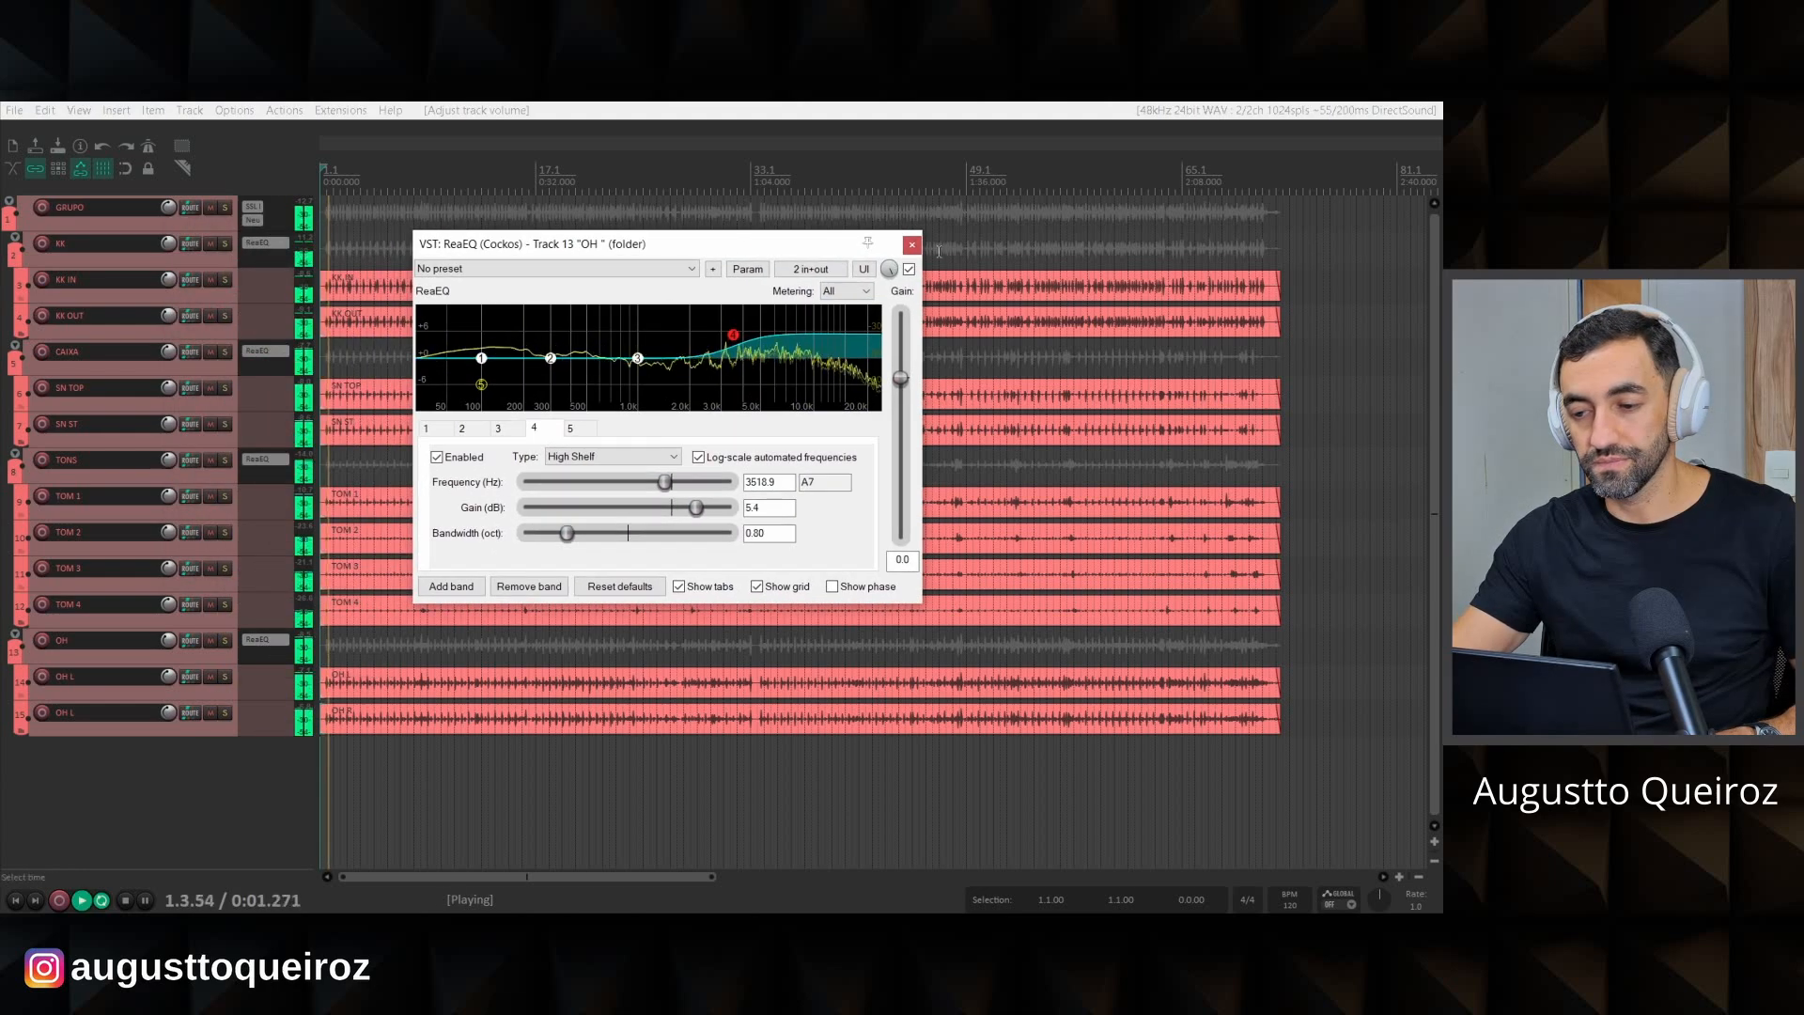
left_click(912, 245)
key("ctrl+m")
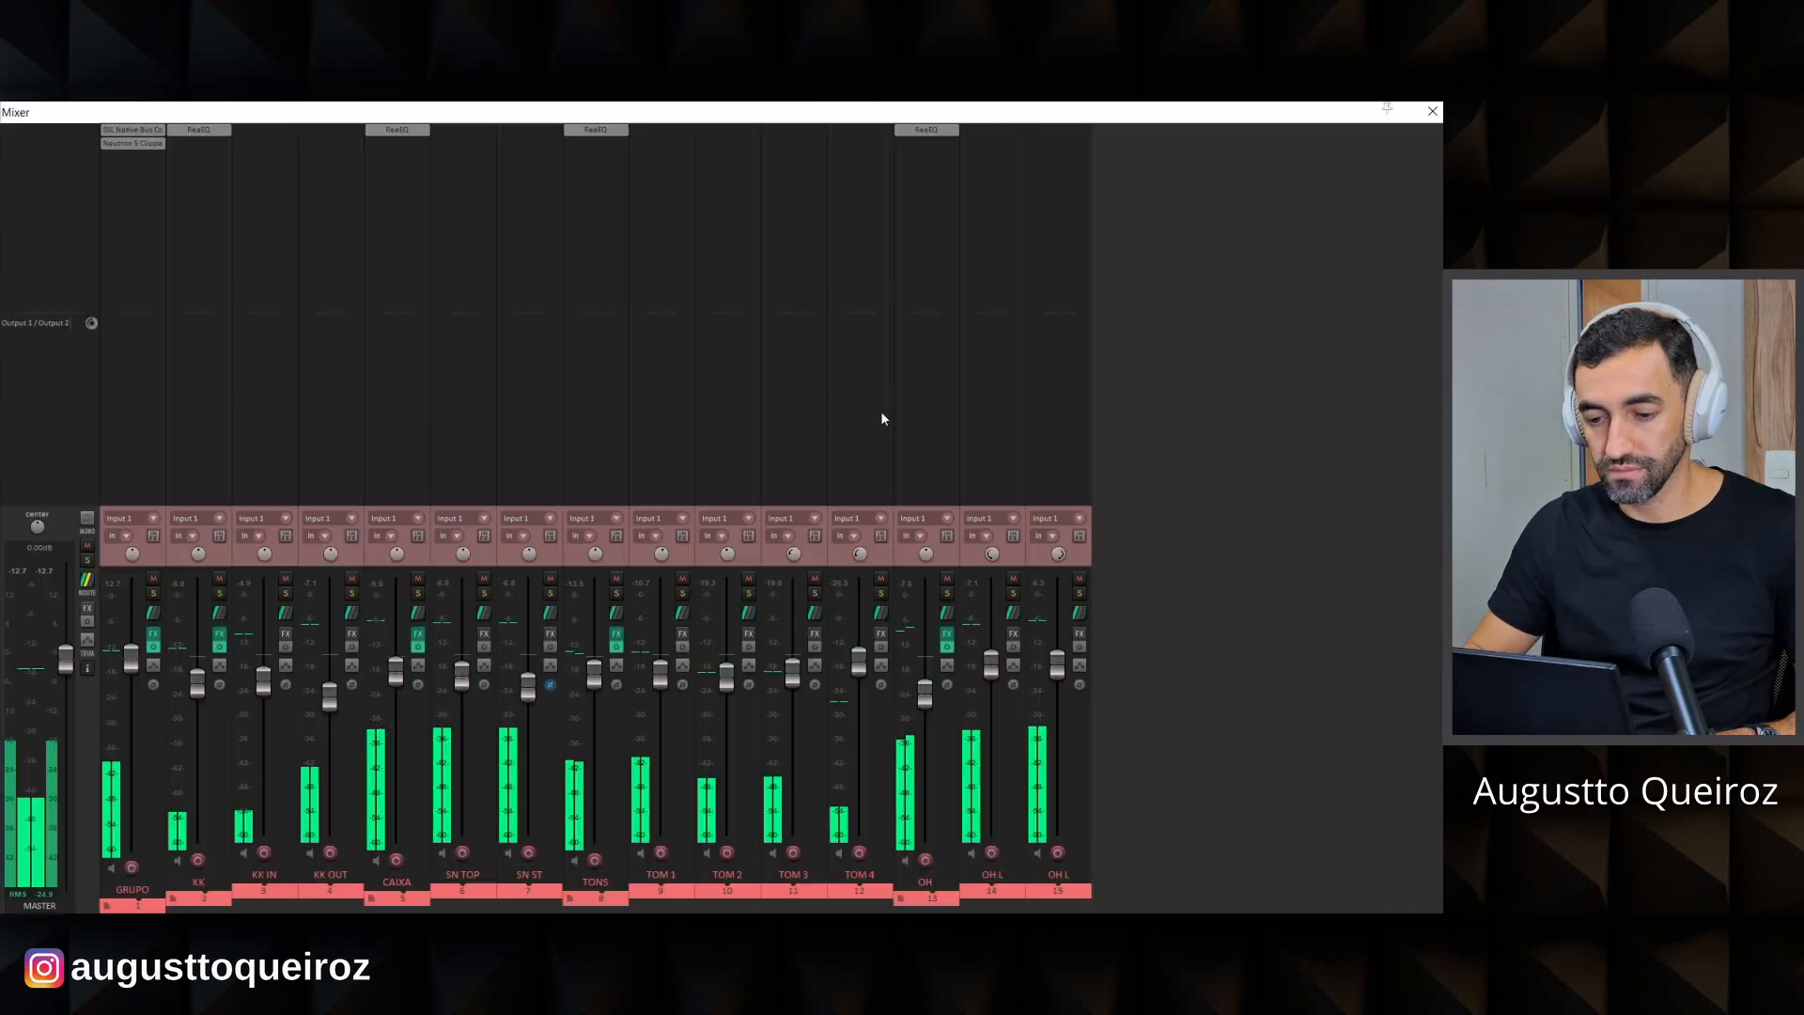
key("ctrl+m")
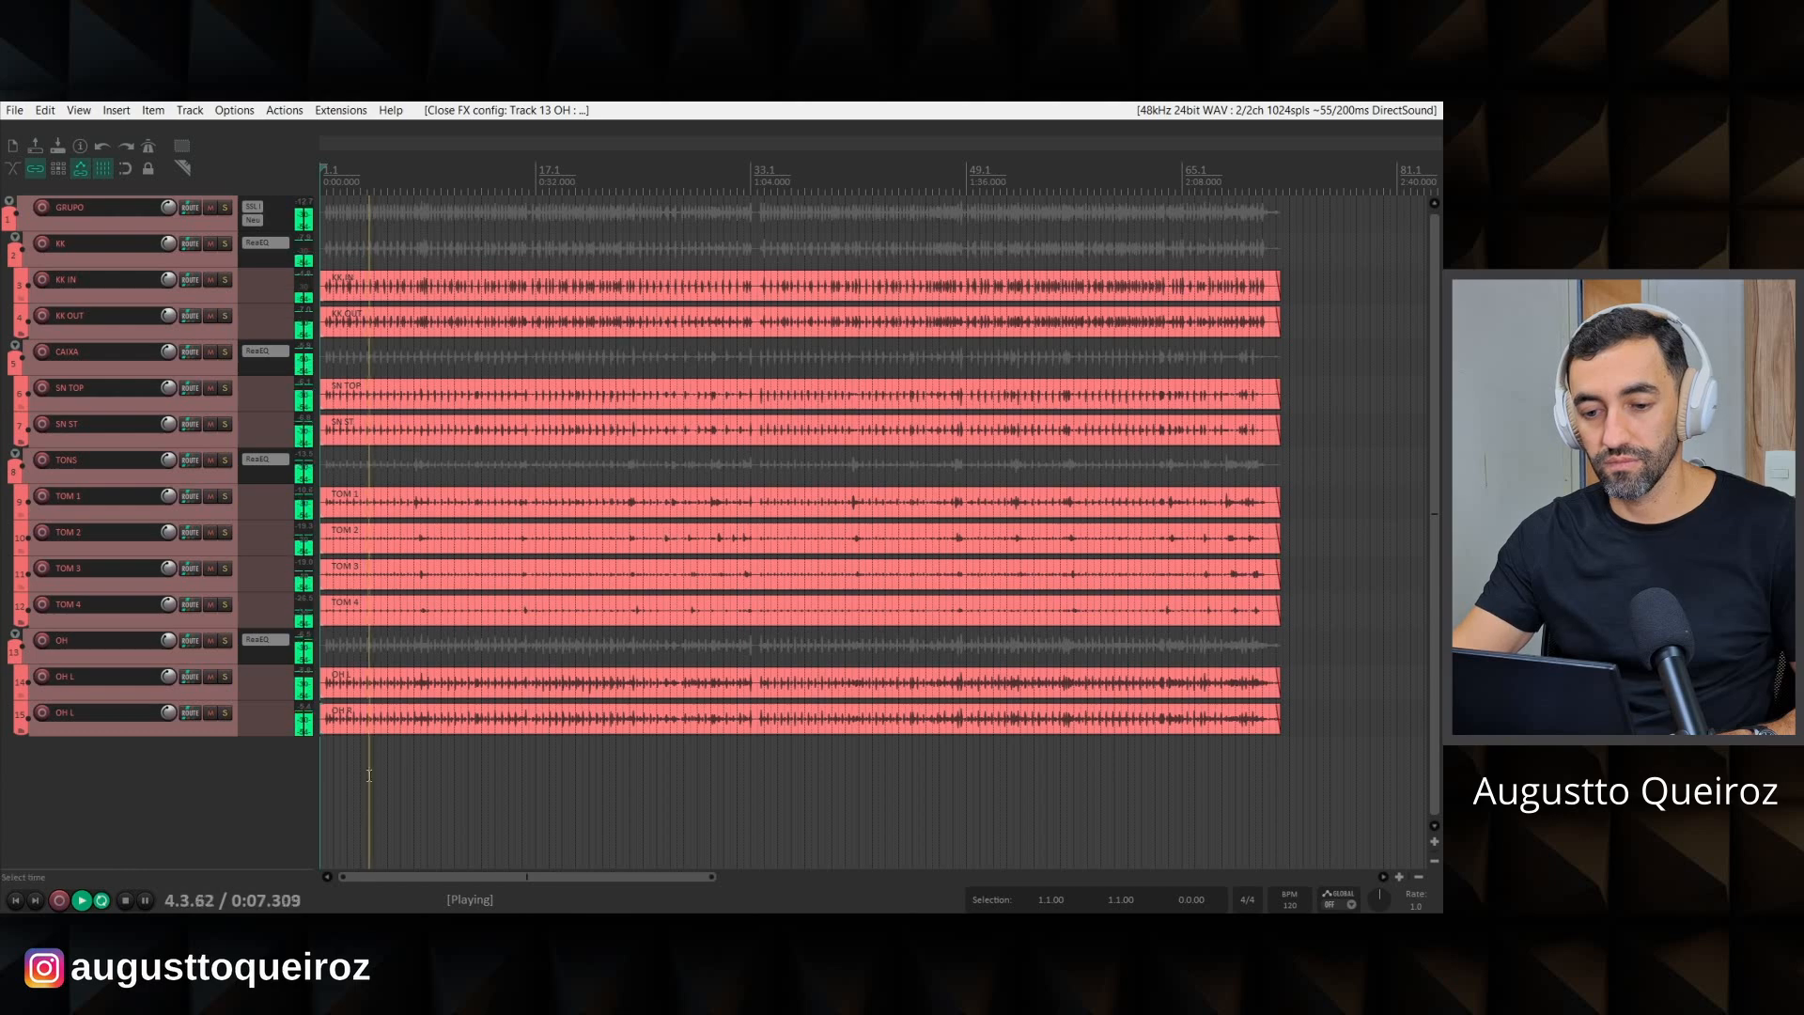
scroll(435, 779, "up", 2)
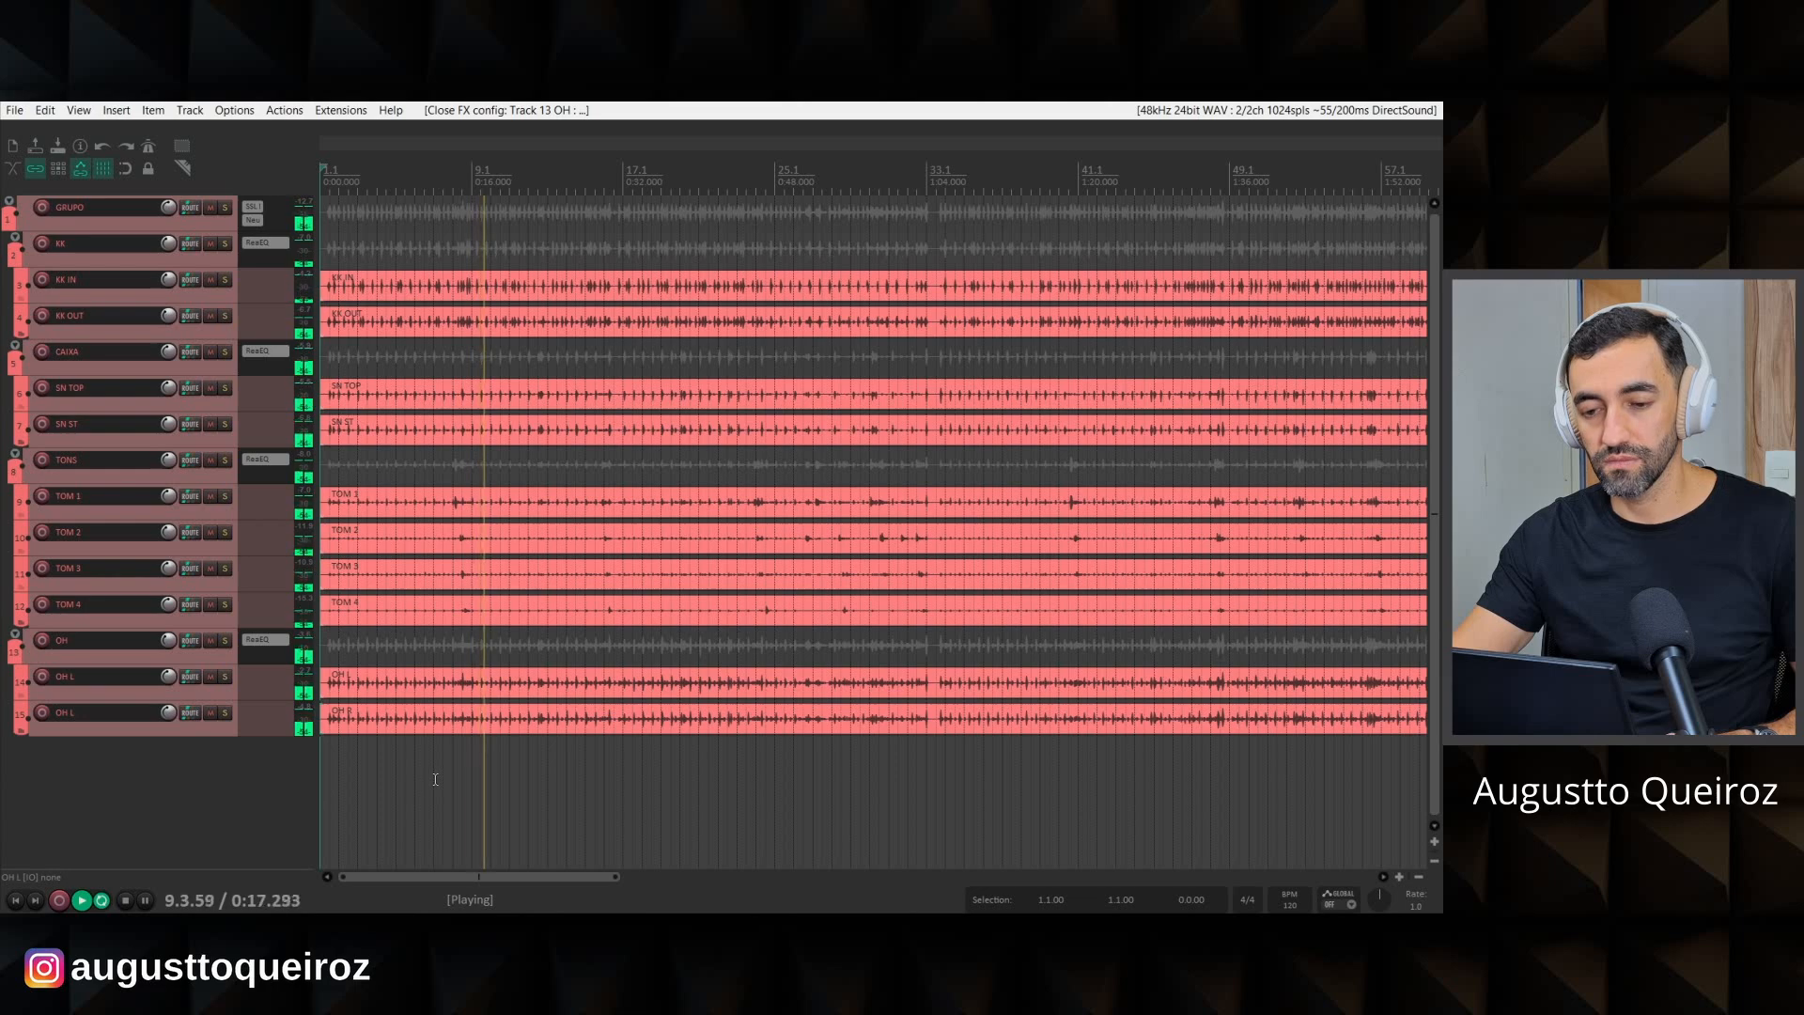
key("ctrl+m")
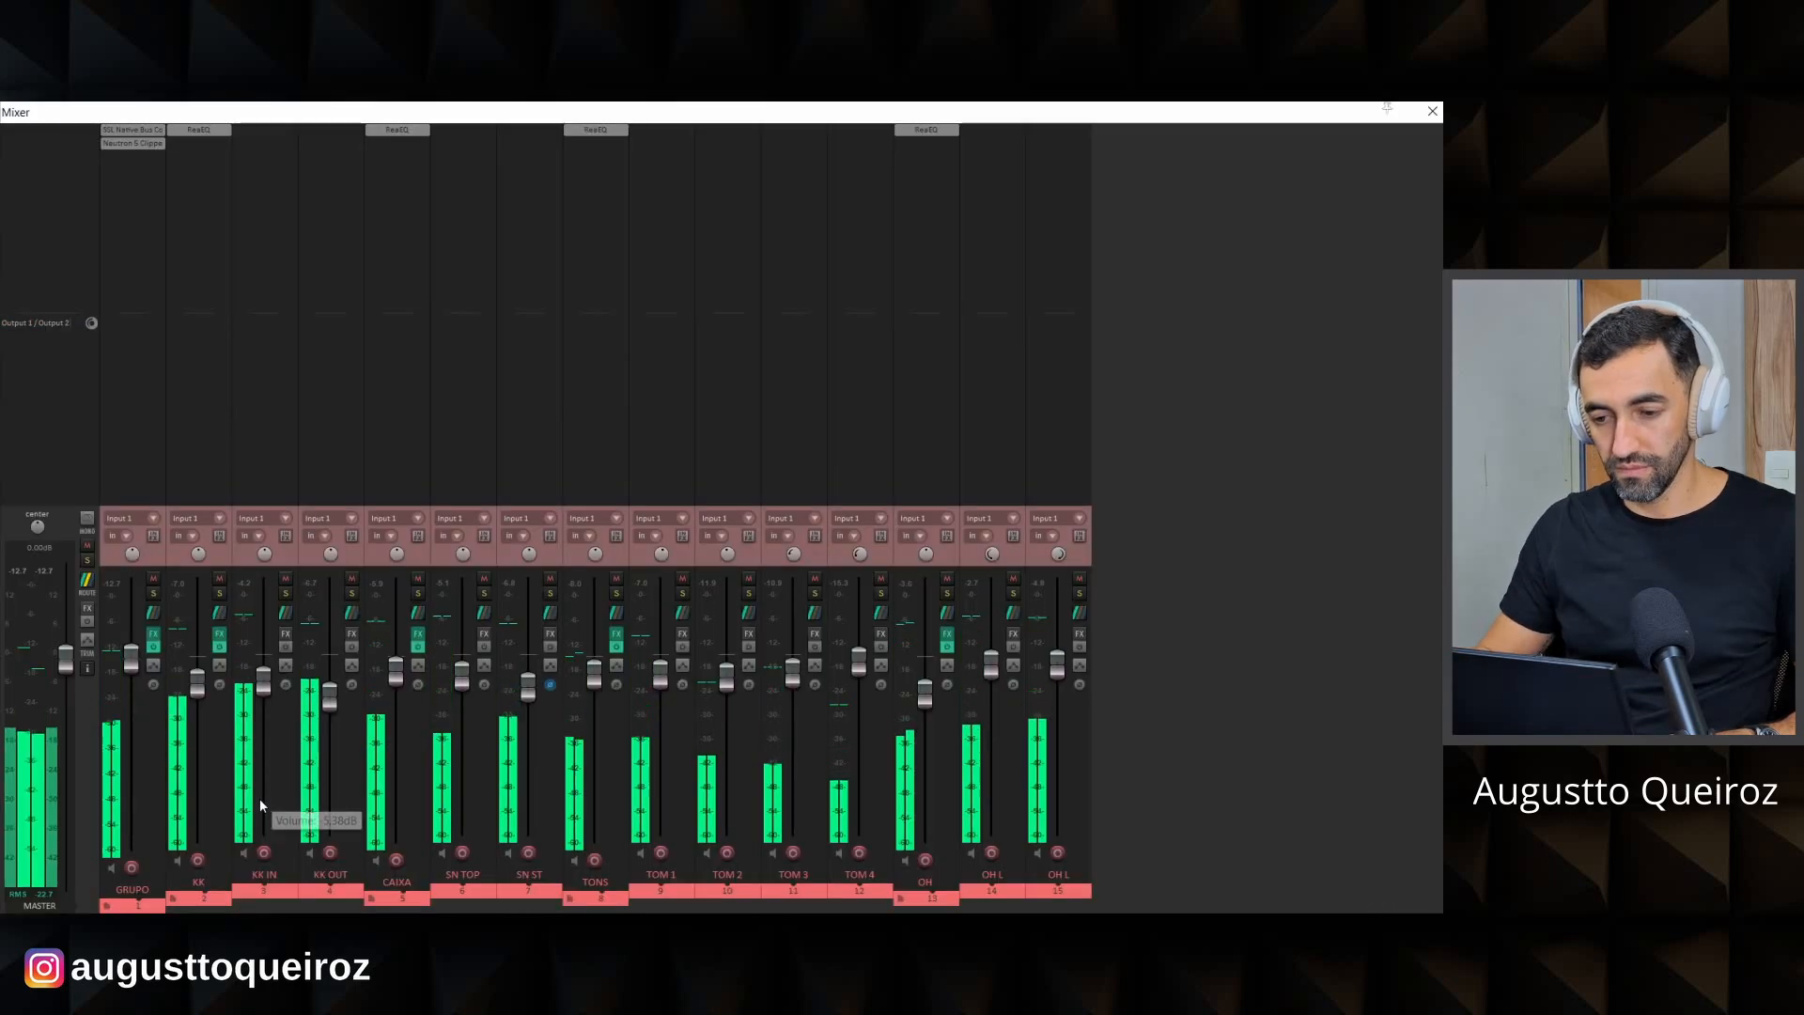